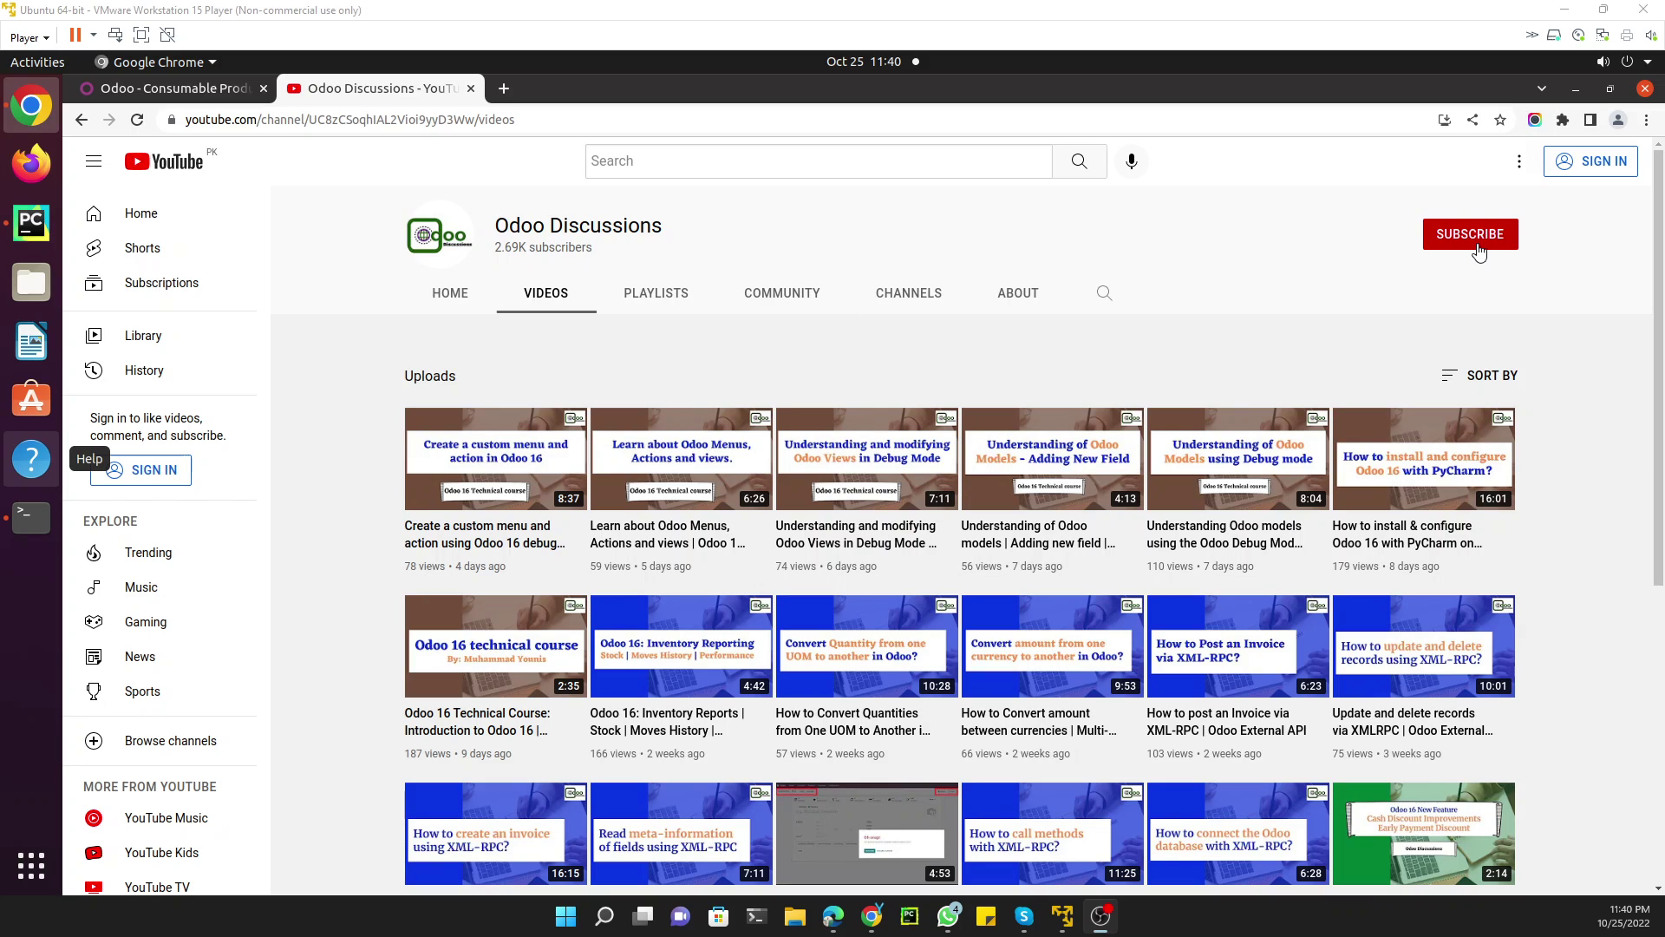
Step: Switch to the Odoo page, open the Quotations list and view its Create Date and custom filter options
{"action": "left_click", "coordinate": [212, 97]}
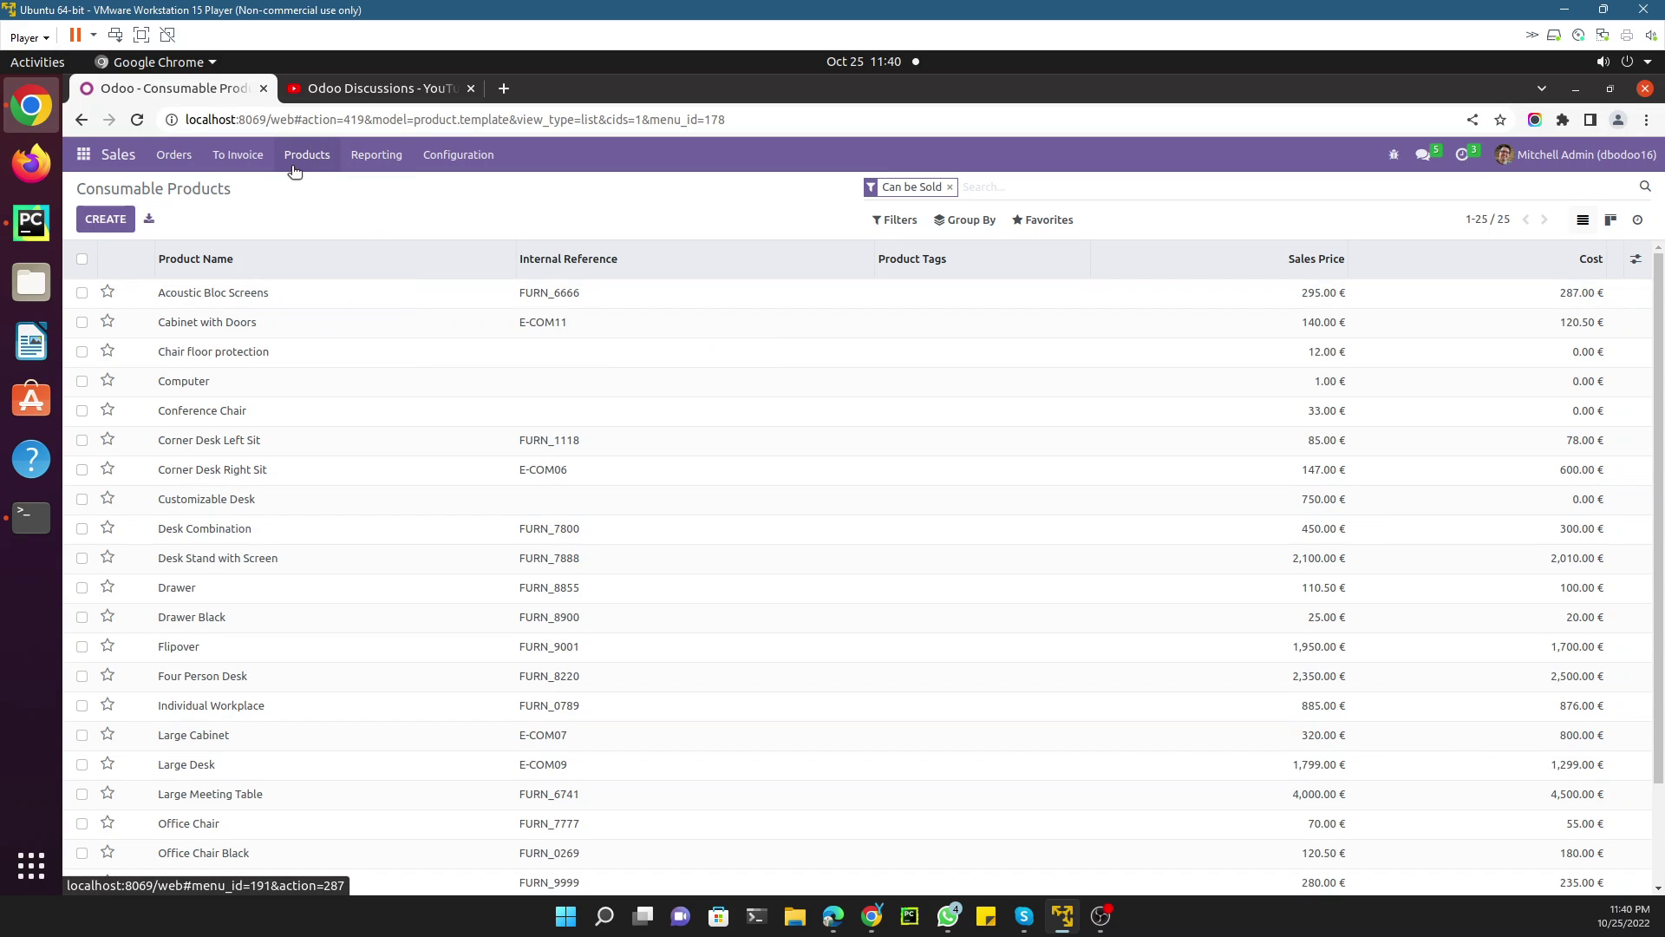
{"action": "left_click", "coordinate": [181, 173]}
{"action": "left_click", "coordinate": [187, 190]}
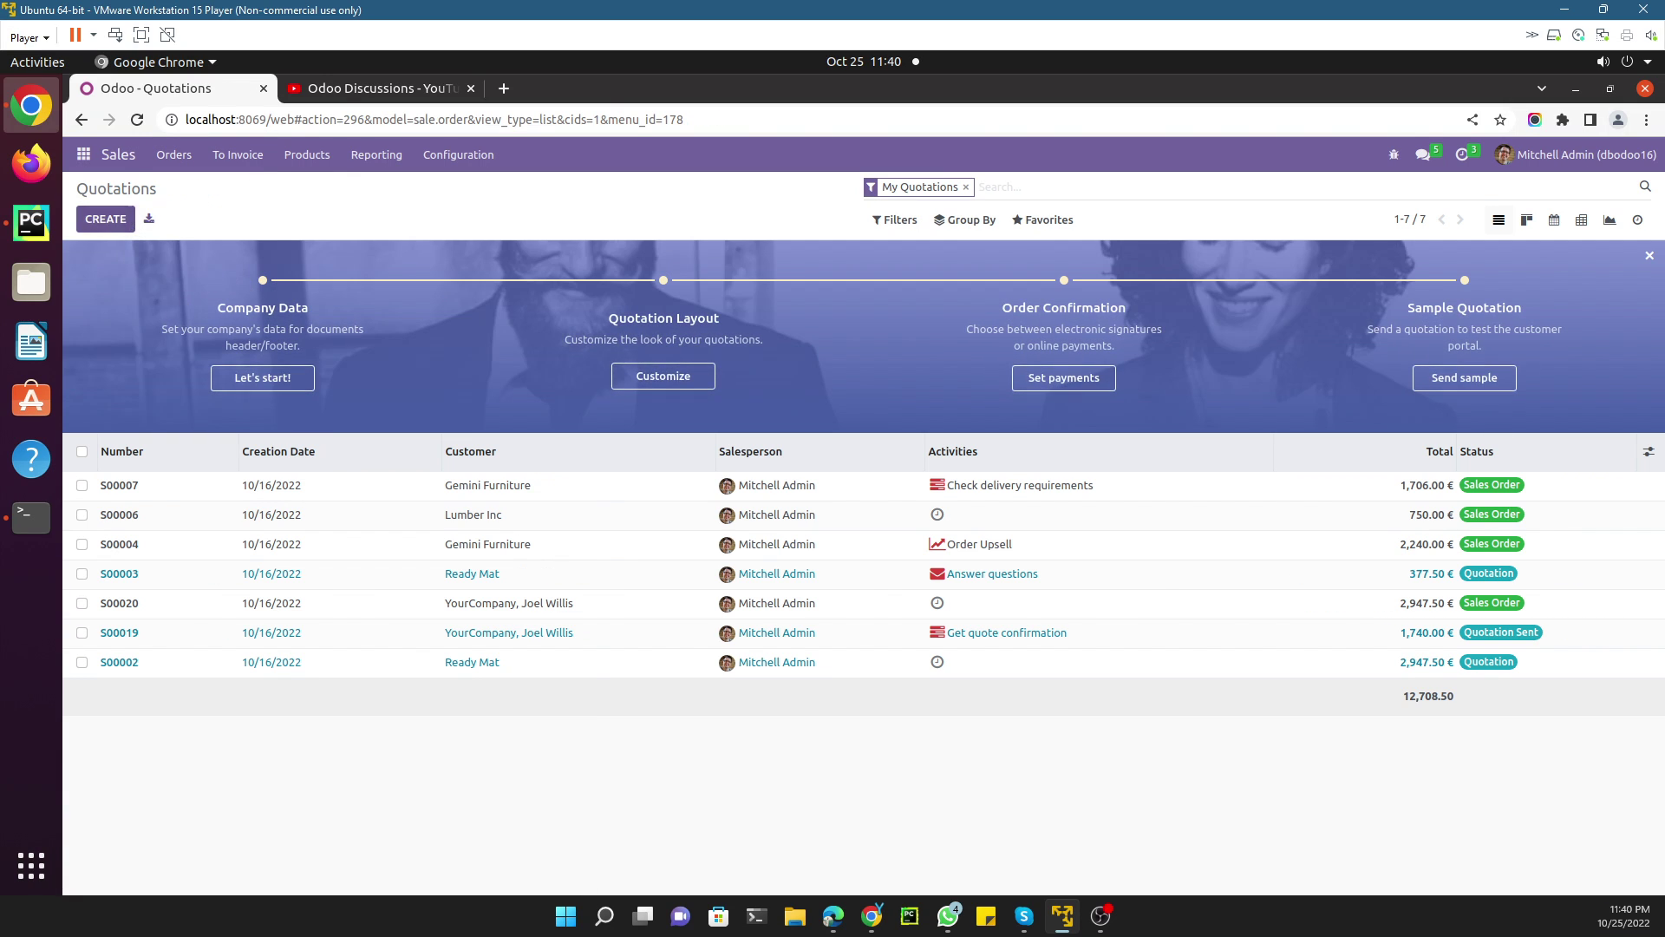
{"action": "left_click", "coordinate": [897, 222]}
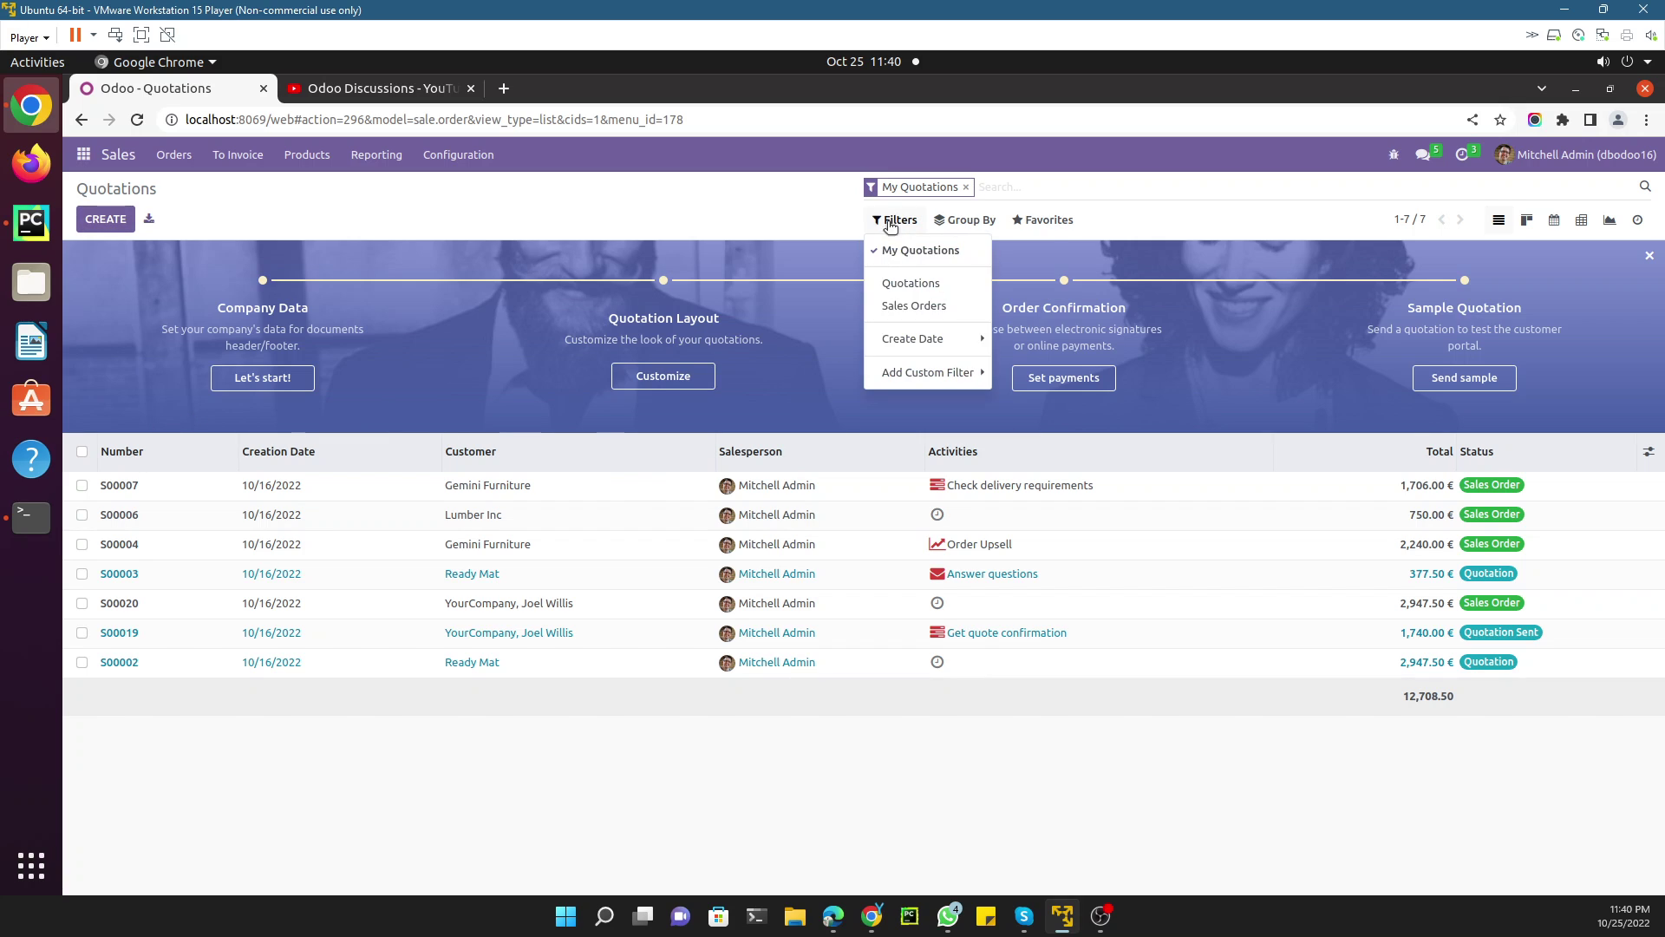
{"action": "left_click", "coordinate": [913, 338]}
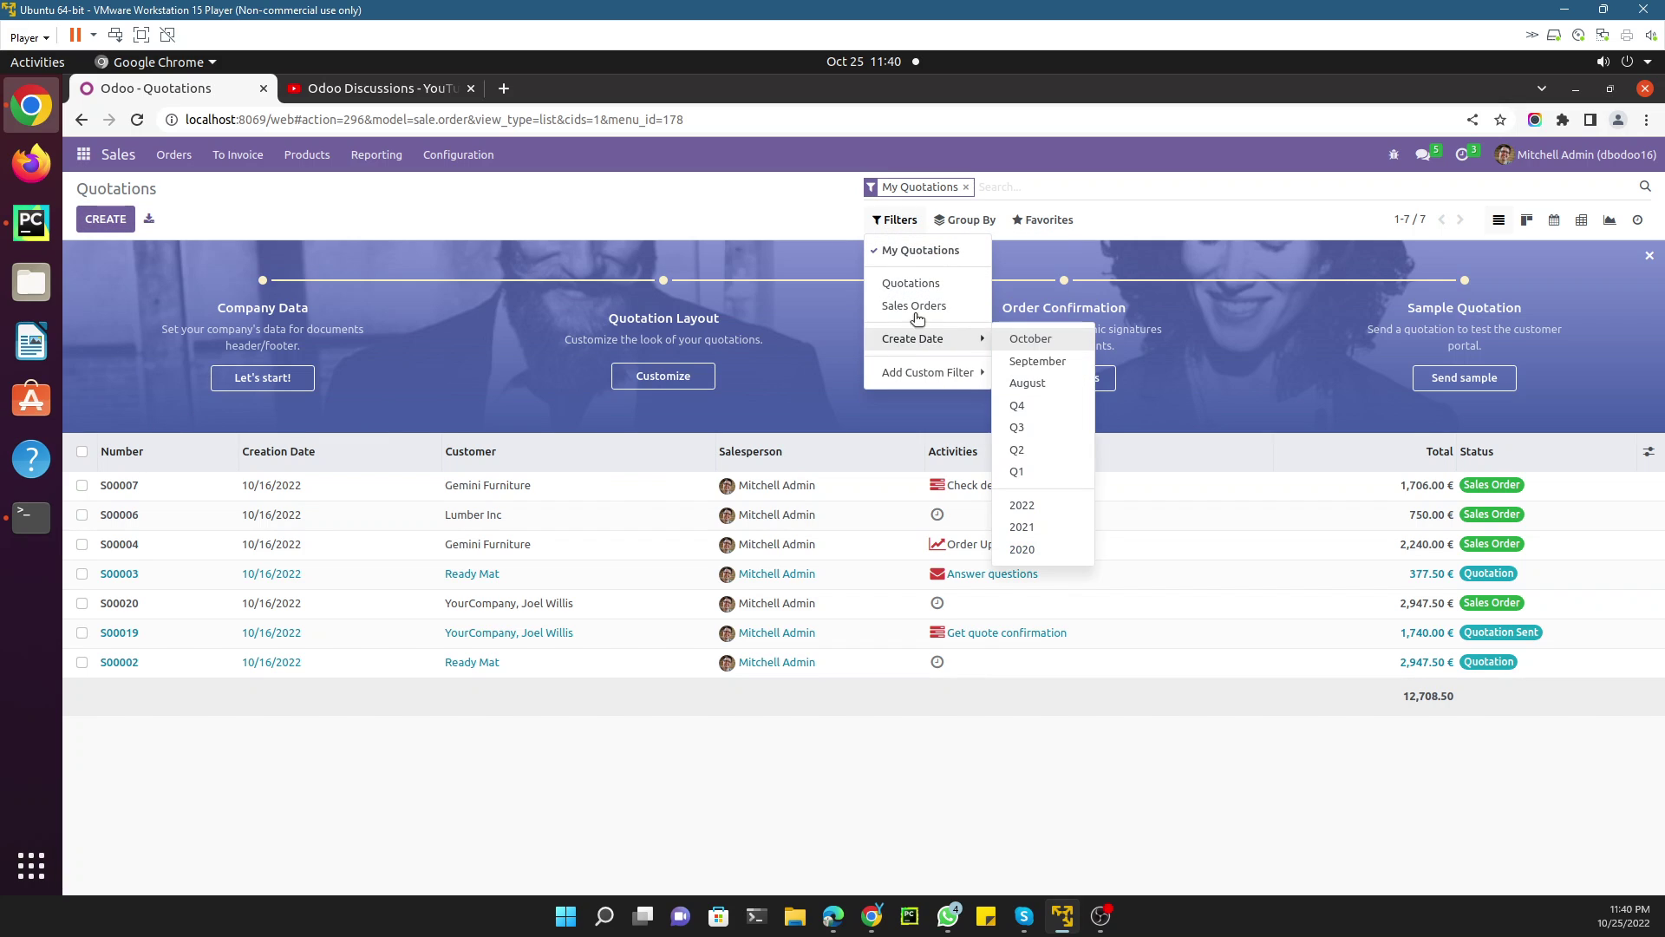
{"action": "left_click", "coordinate": [905, 373]}
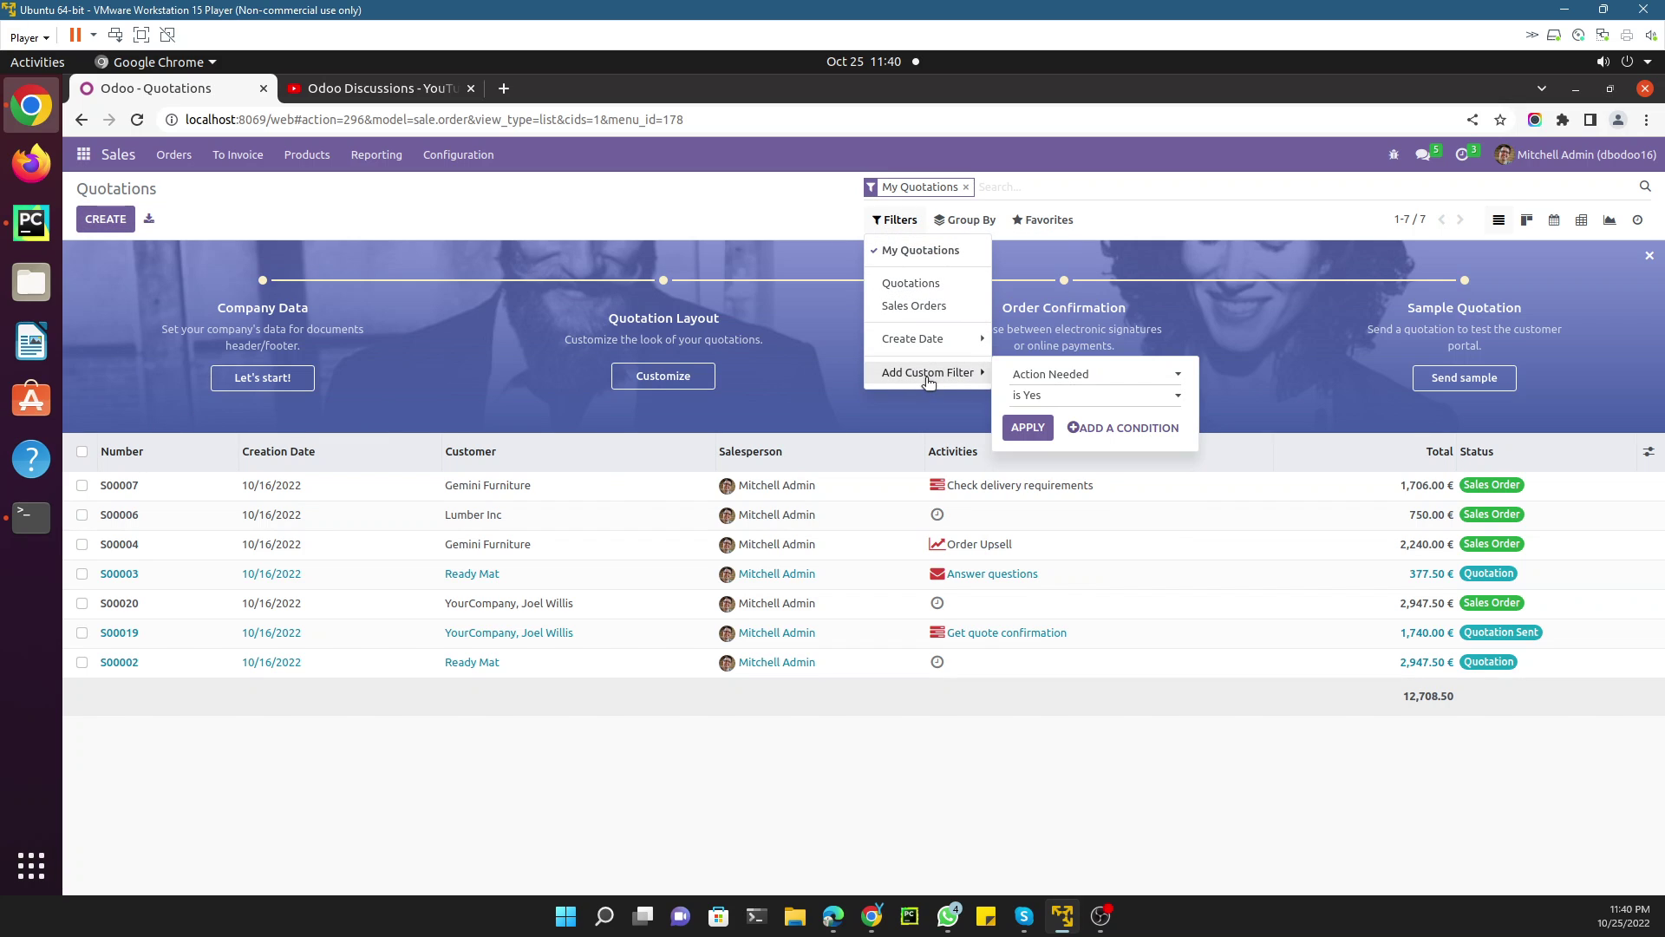
Step: Search the quotations by order for "here" and remove that search term
{"action": "left_click", "coordinate": [1002, 191]}
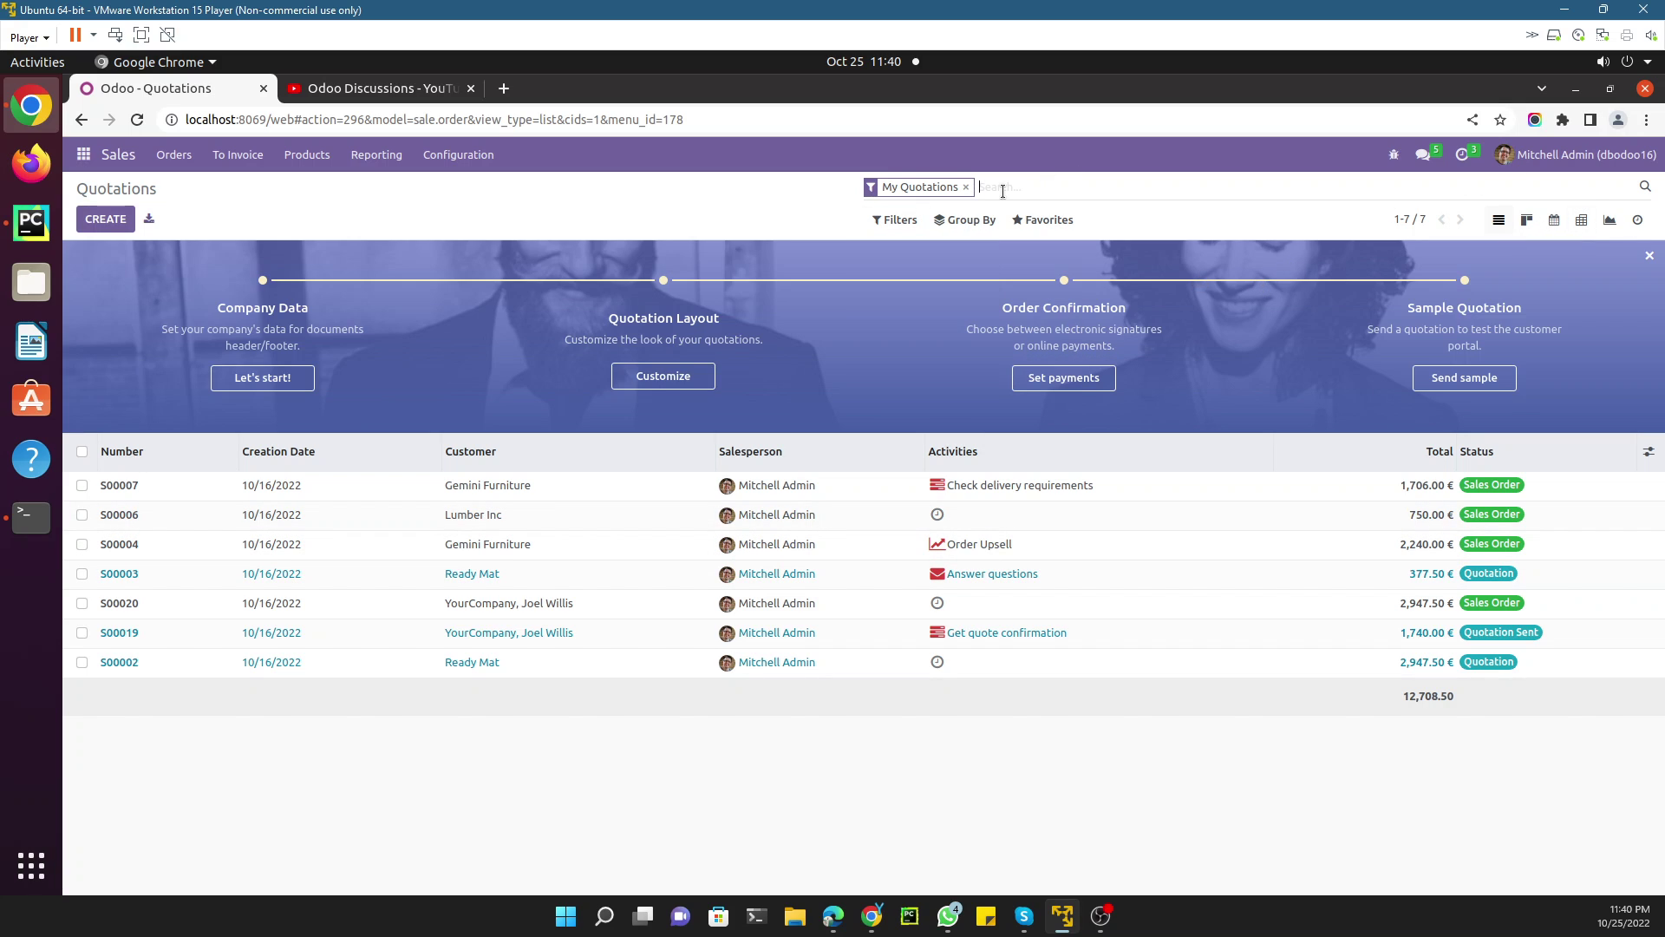
{"action": "type", "text": "here"}
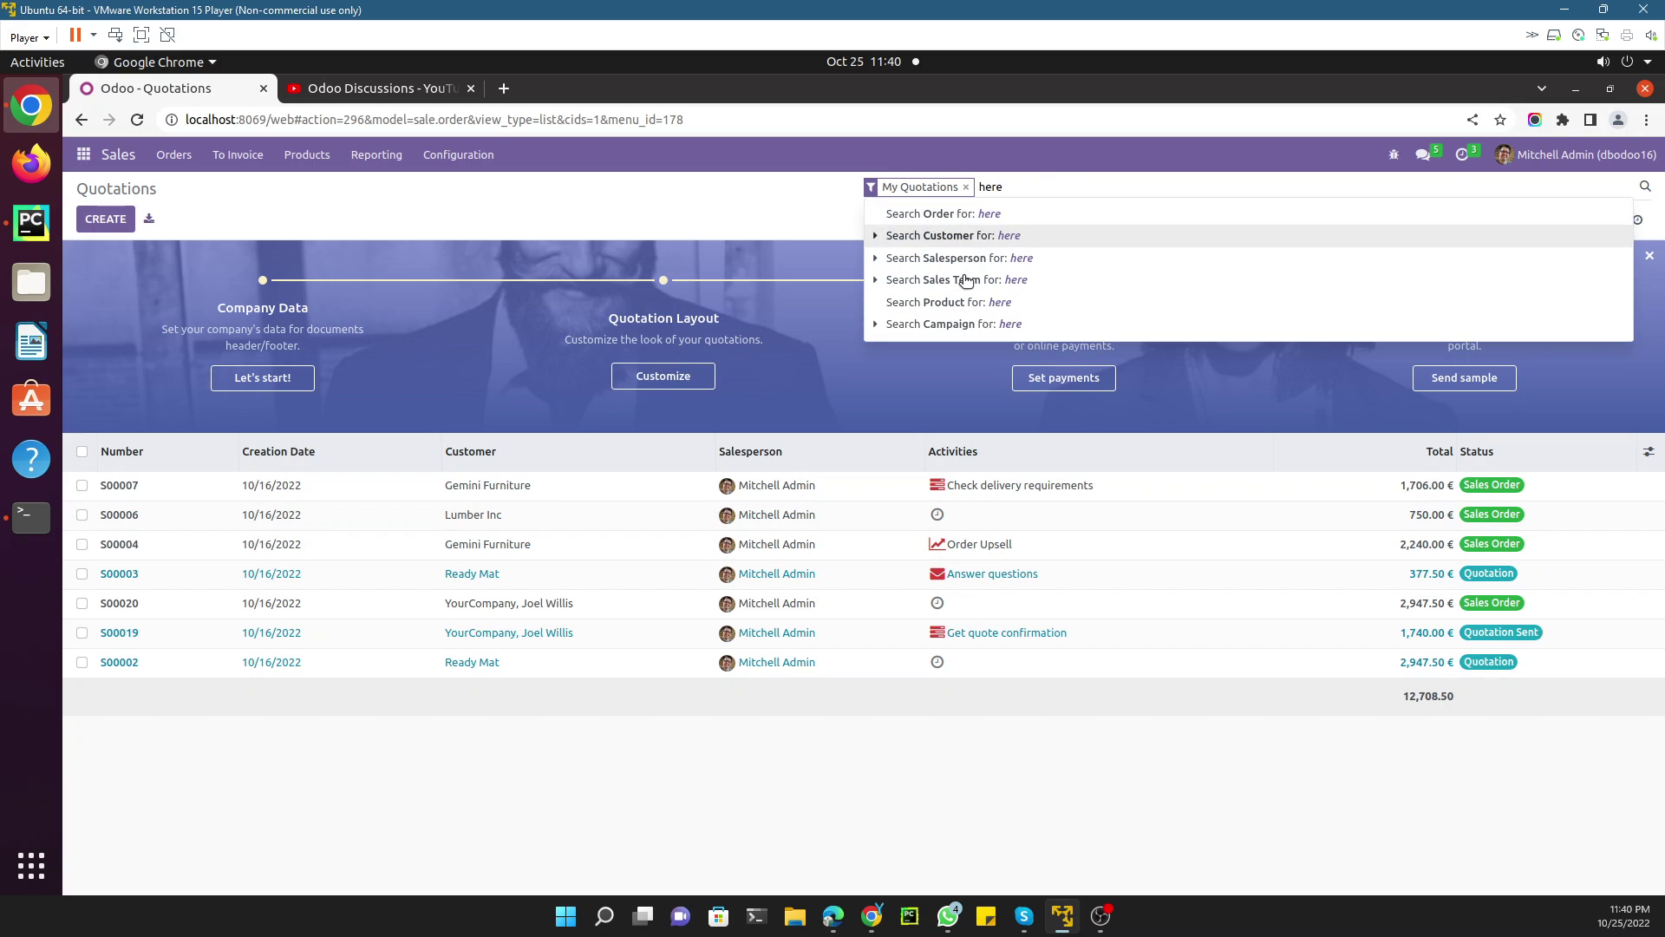
{"action": "left_click", "coordinate": [961, 223]}
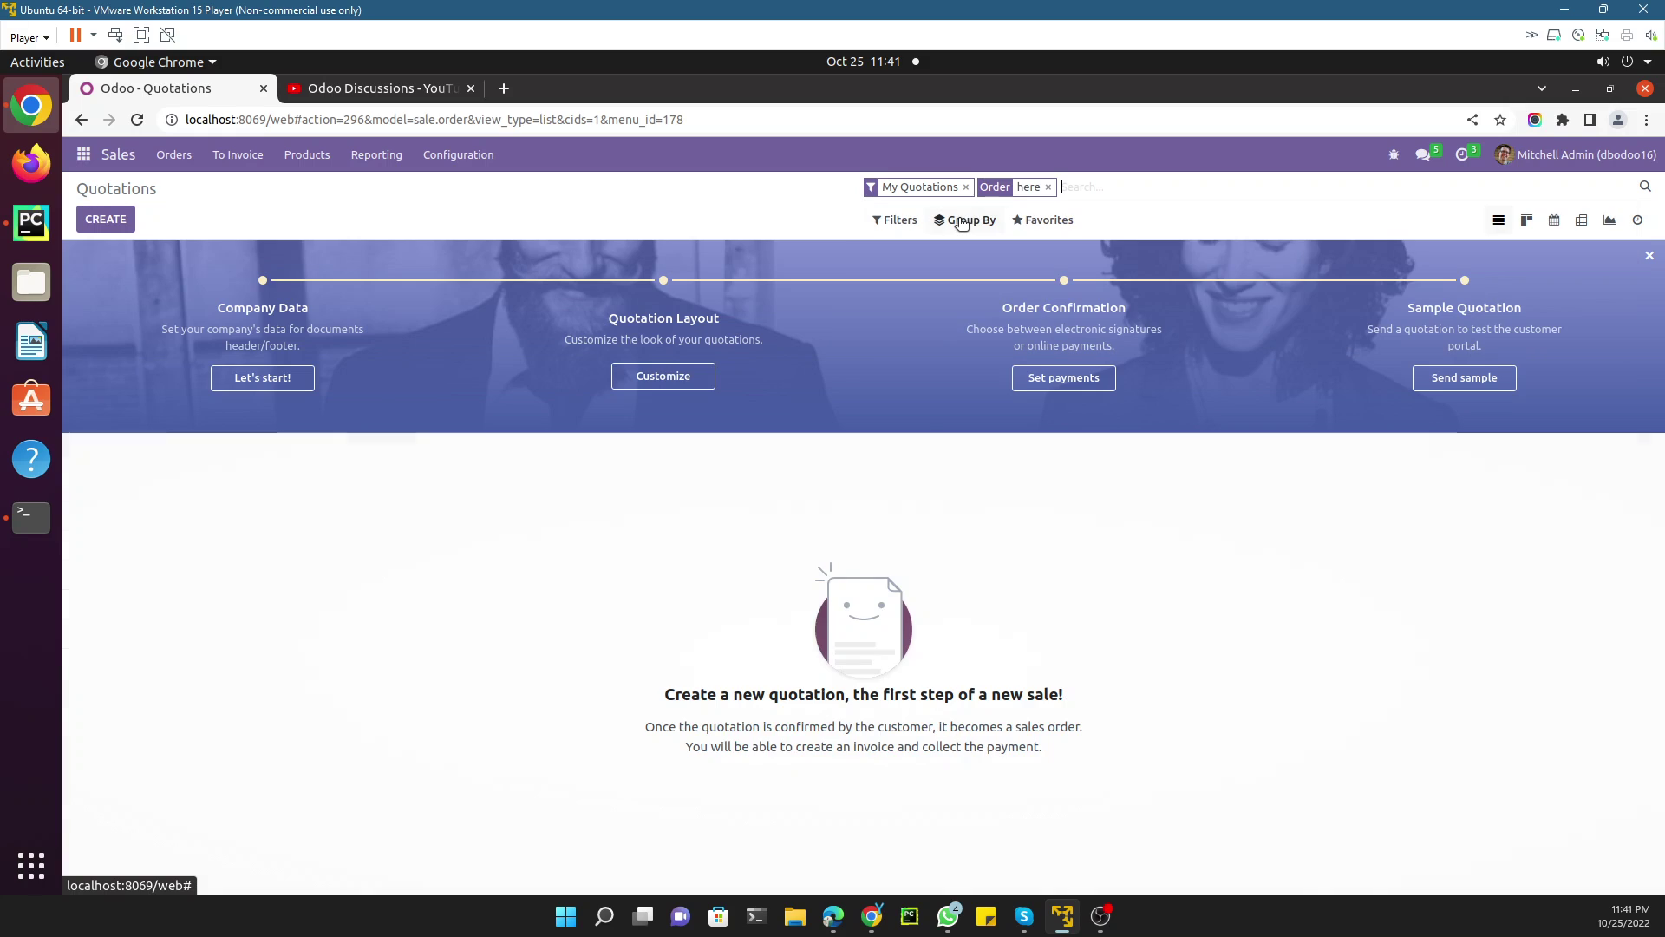
{"action": "left_click", "coordinate": [1050, 187]}
Step: Search the Products list by product for "Compu" and open the Computer record
{"action": "left_click", "coordinate": [299, 157]}
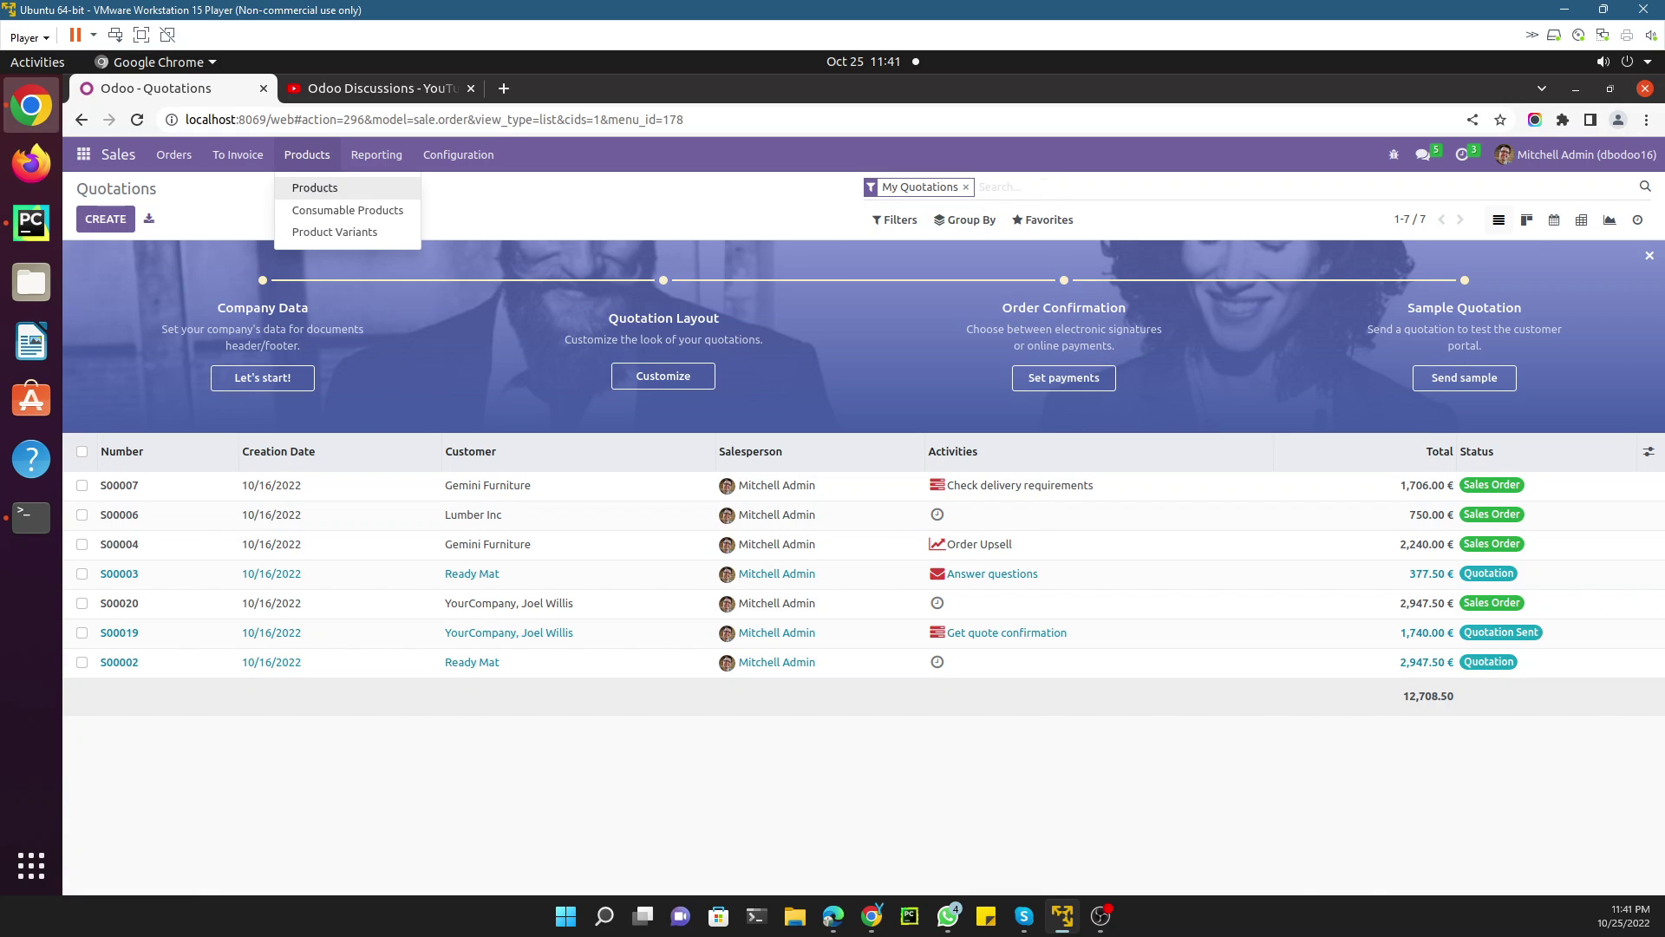
{"action": "left_click", "coordinate": [315, 189]}
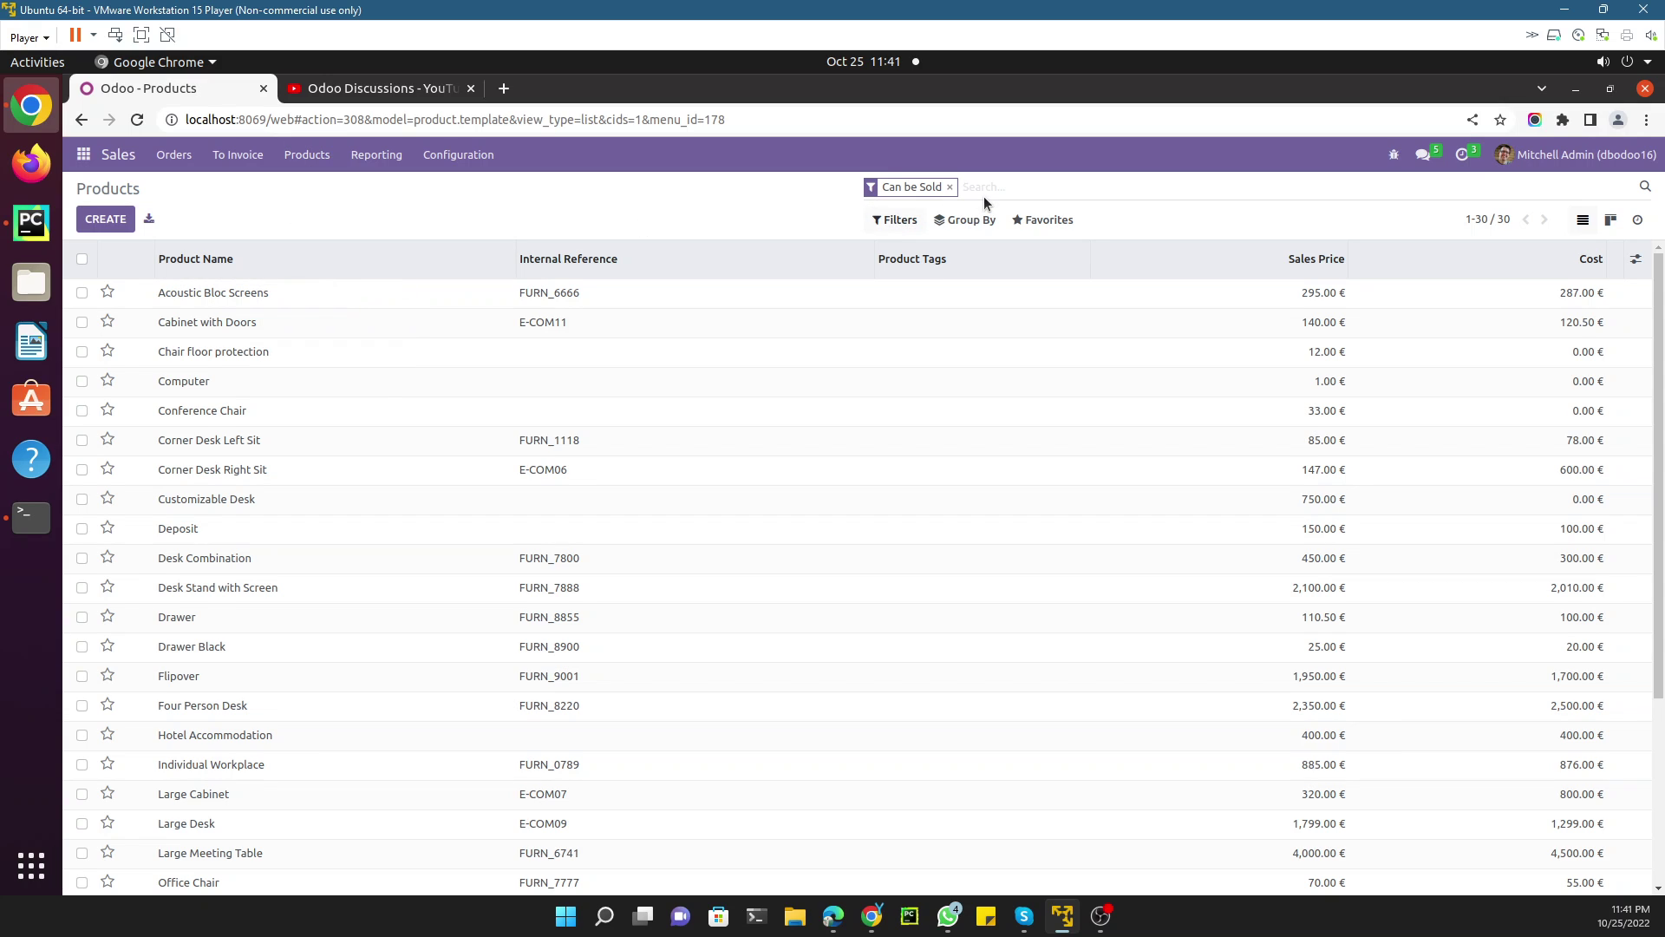
{"action": "type", "text": "Compu"}
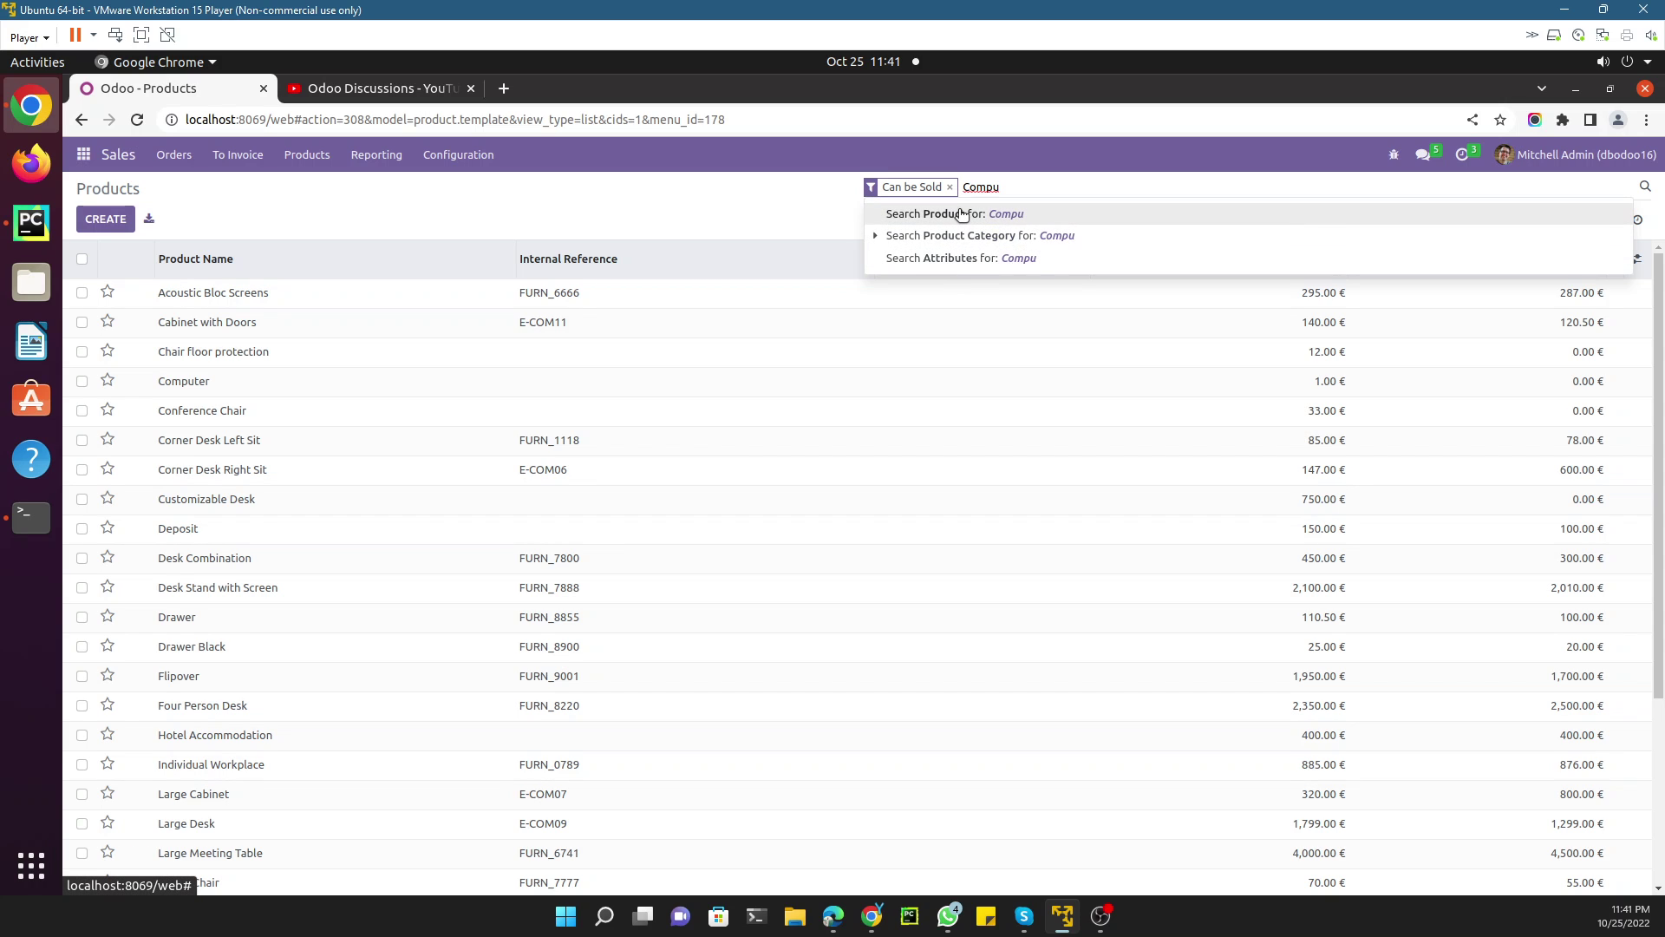
{"action": "left_click", "coordinate": [961, 213]}
{"action": "left_click", "coordinate": [186, 294]}
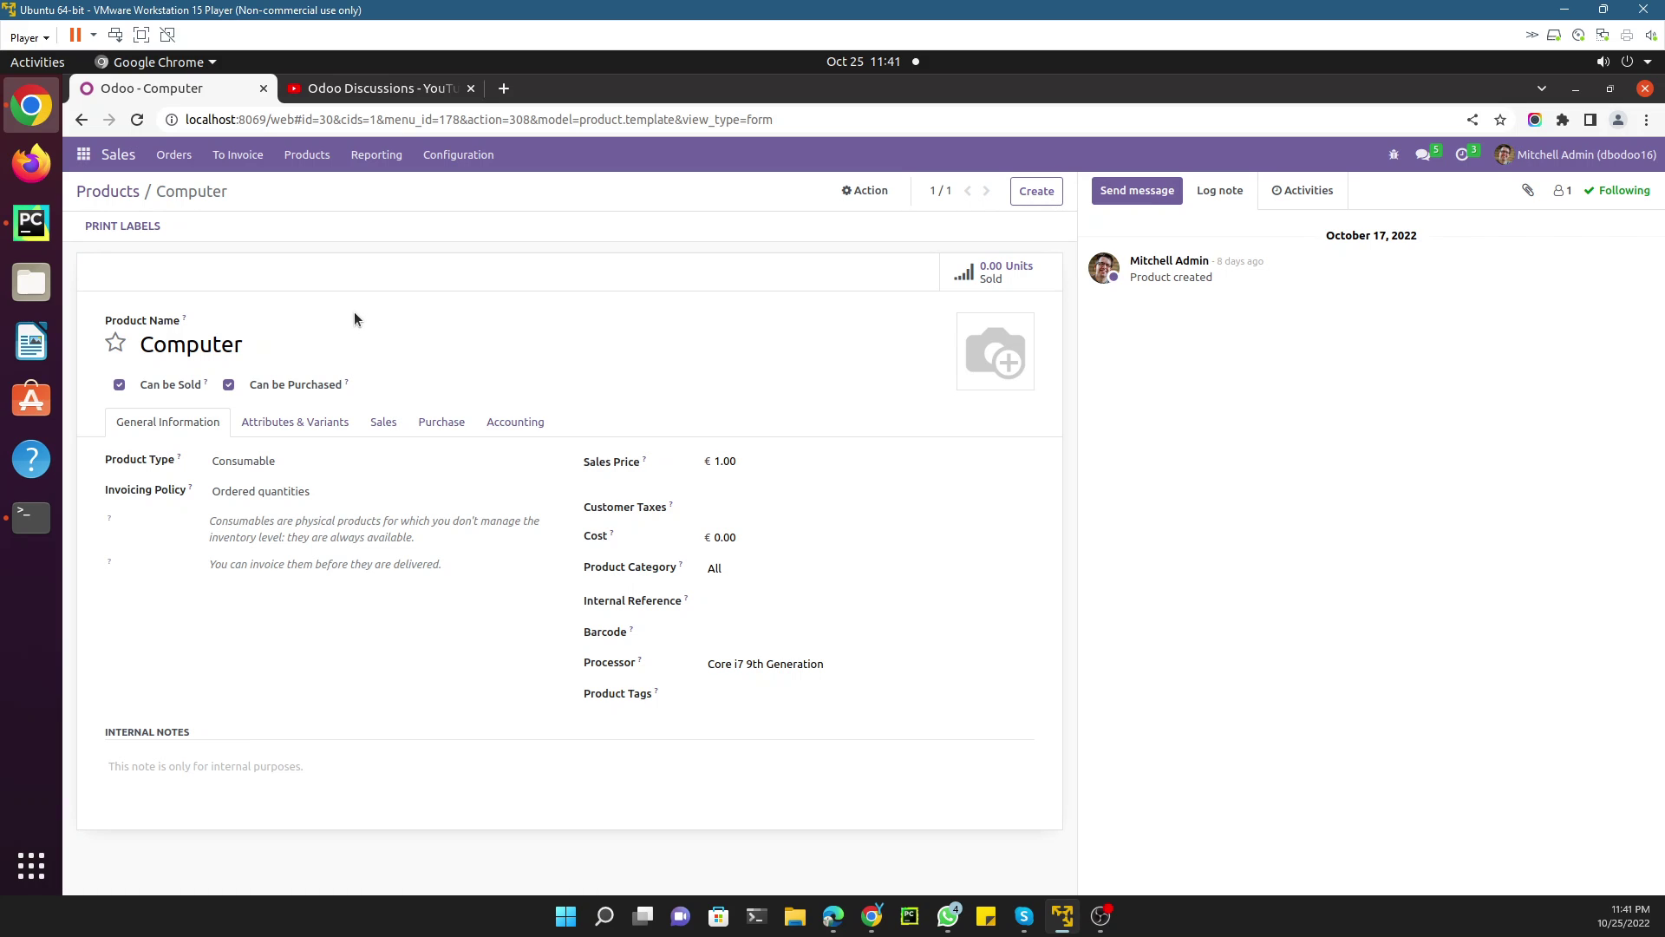
Step: Return to the Products list and remove the "Compu" search term
{"action": "left_click", "coordinate": [119, 196]}
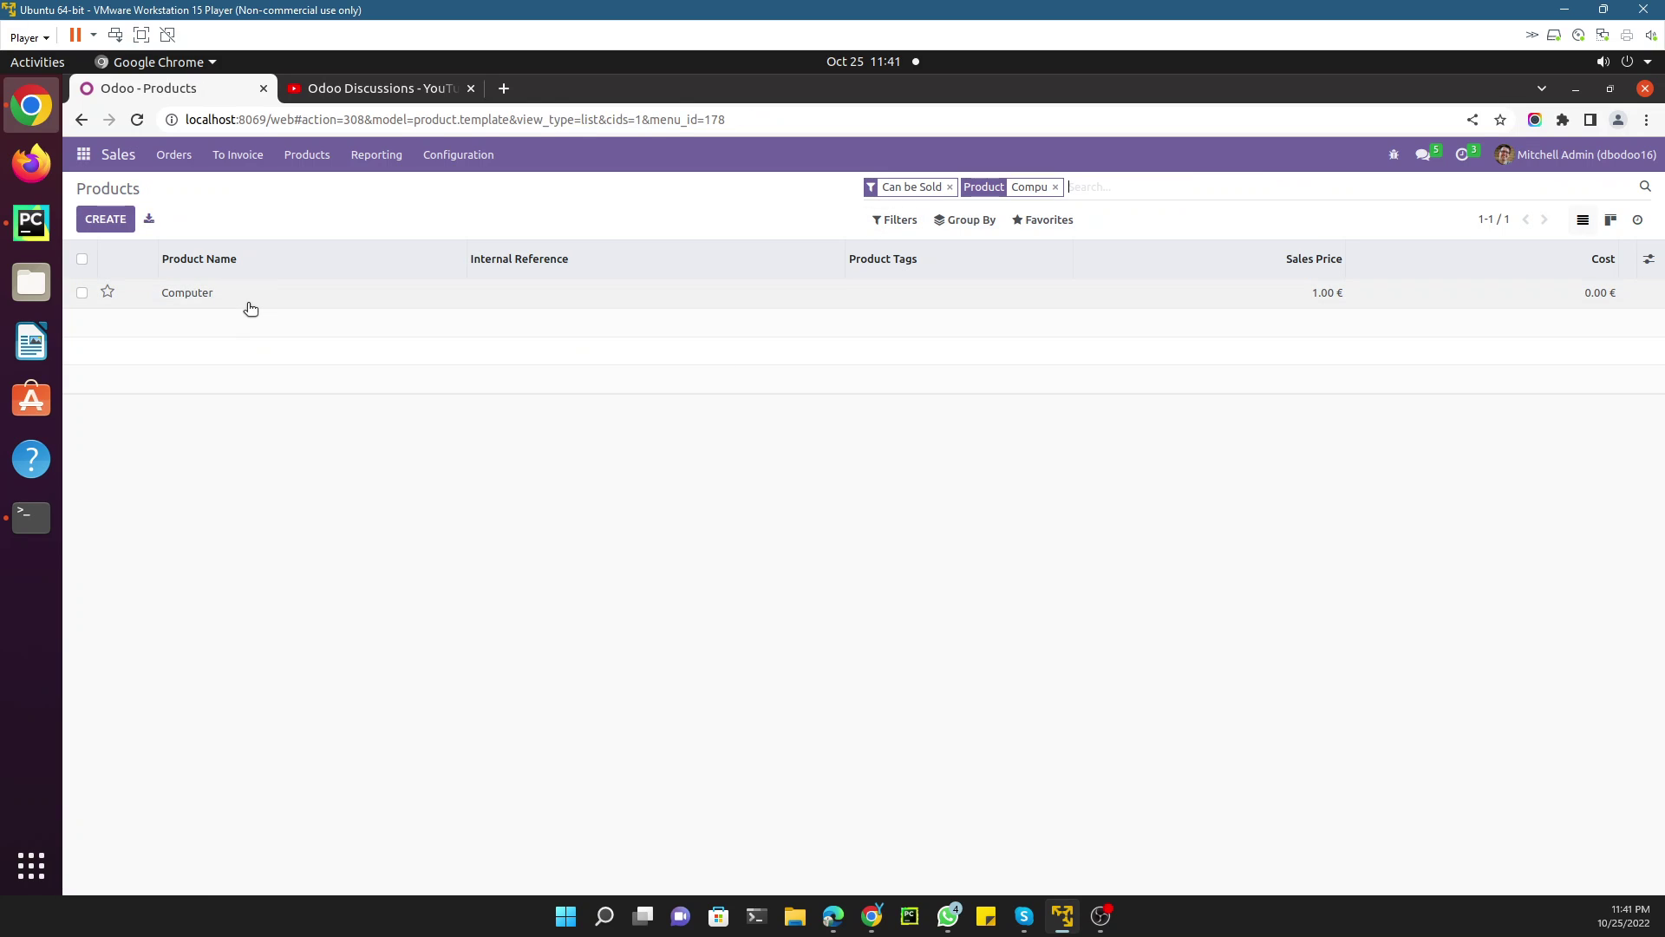
{"action": "key", "text": "alt+Left"}
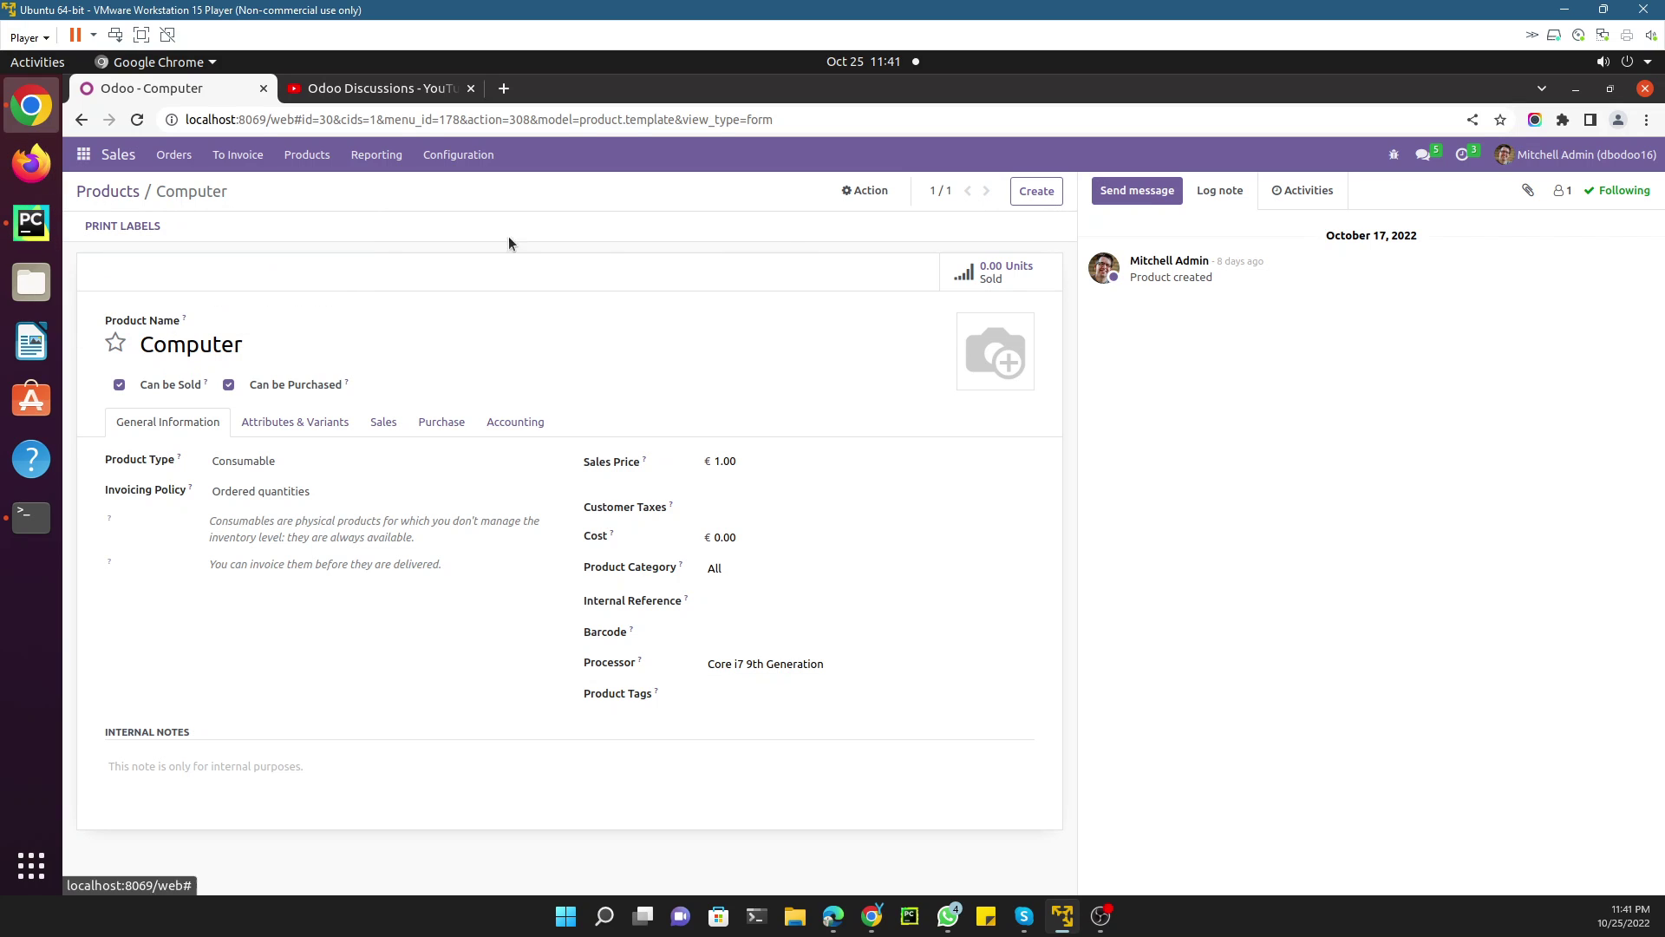
{"action": "left_click", "coordinate": [108, 192]}
{"action": "left_click", "coordinate": [1054, 186]}
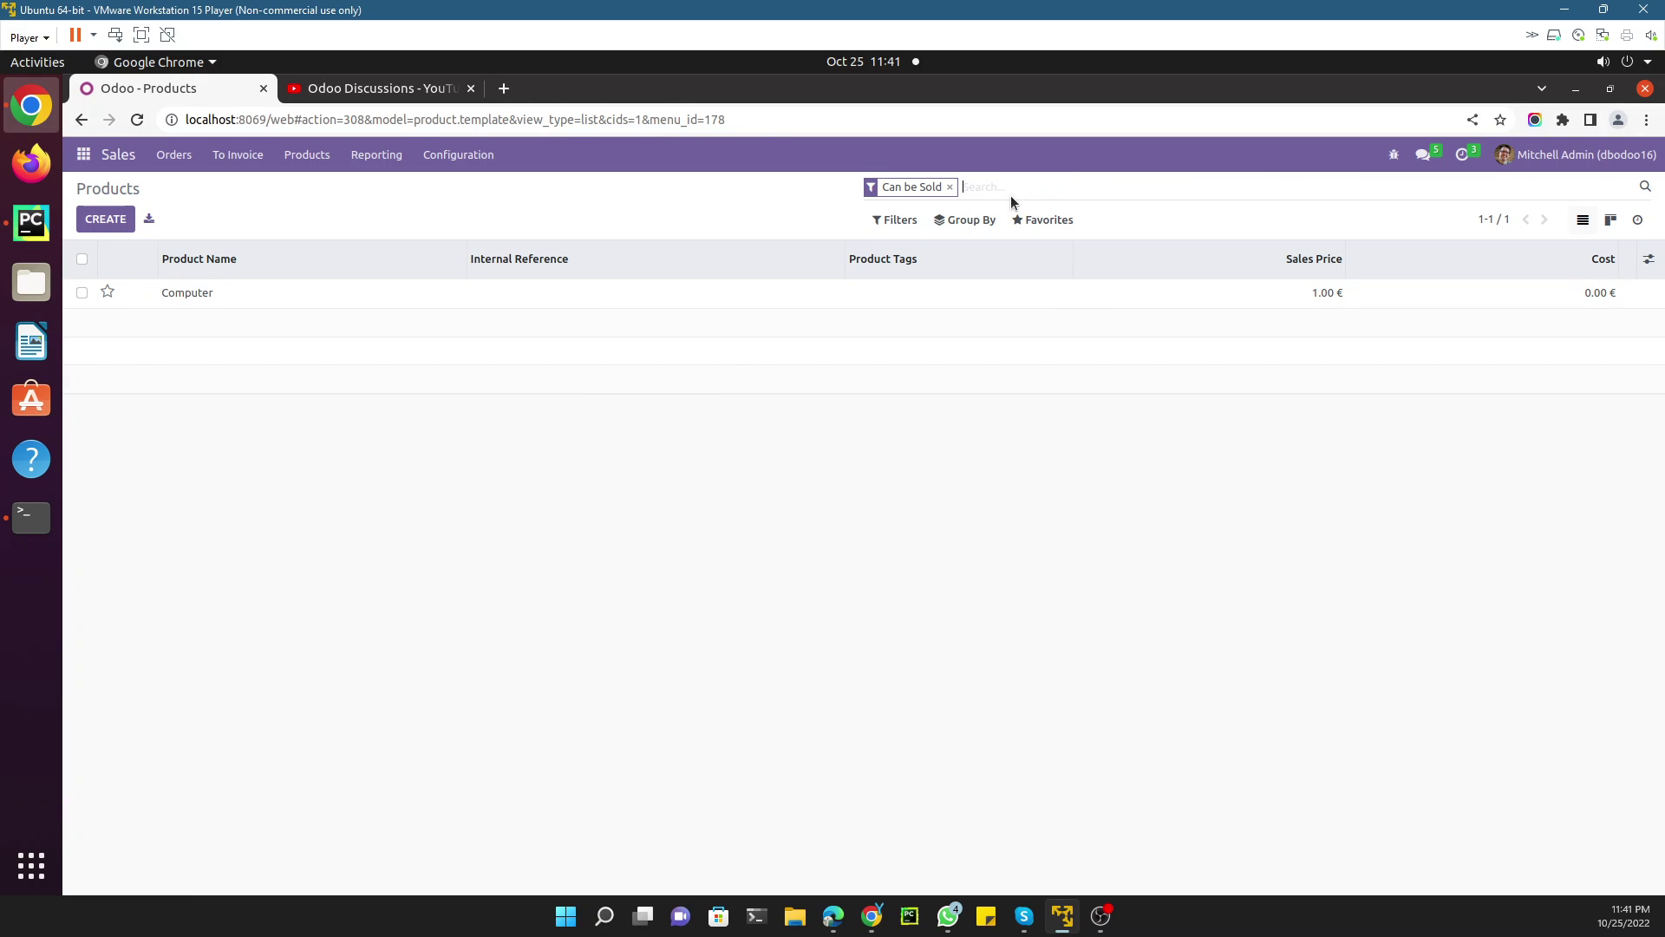
{"action": "type", "text": "df"}
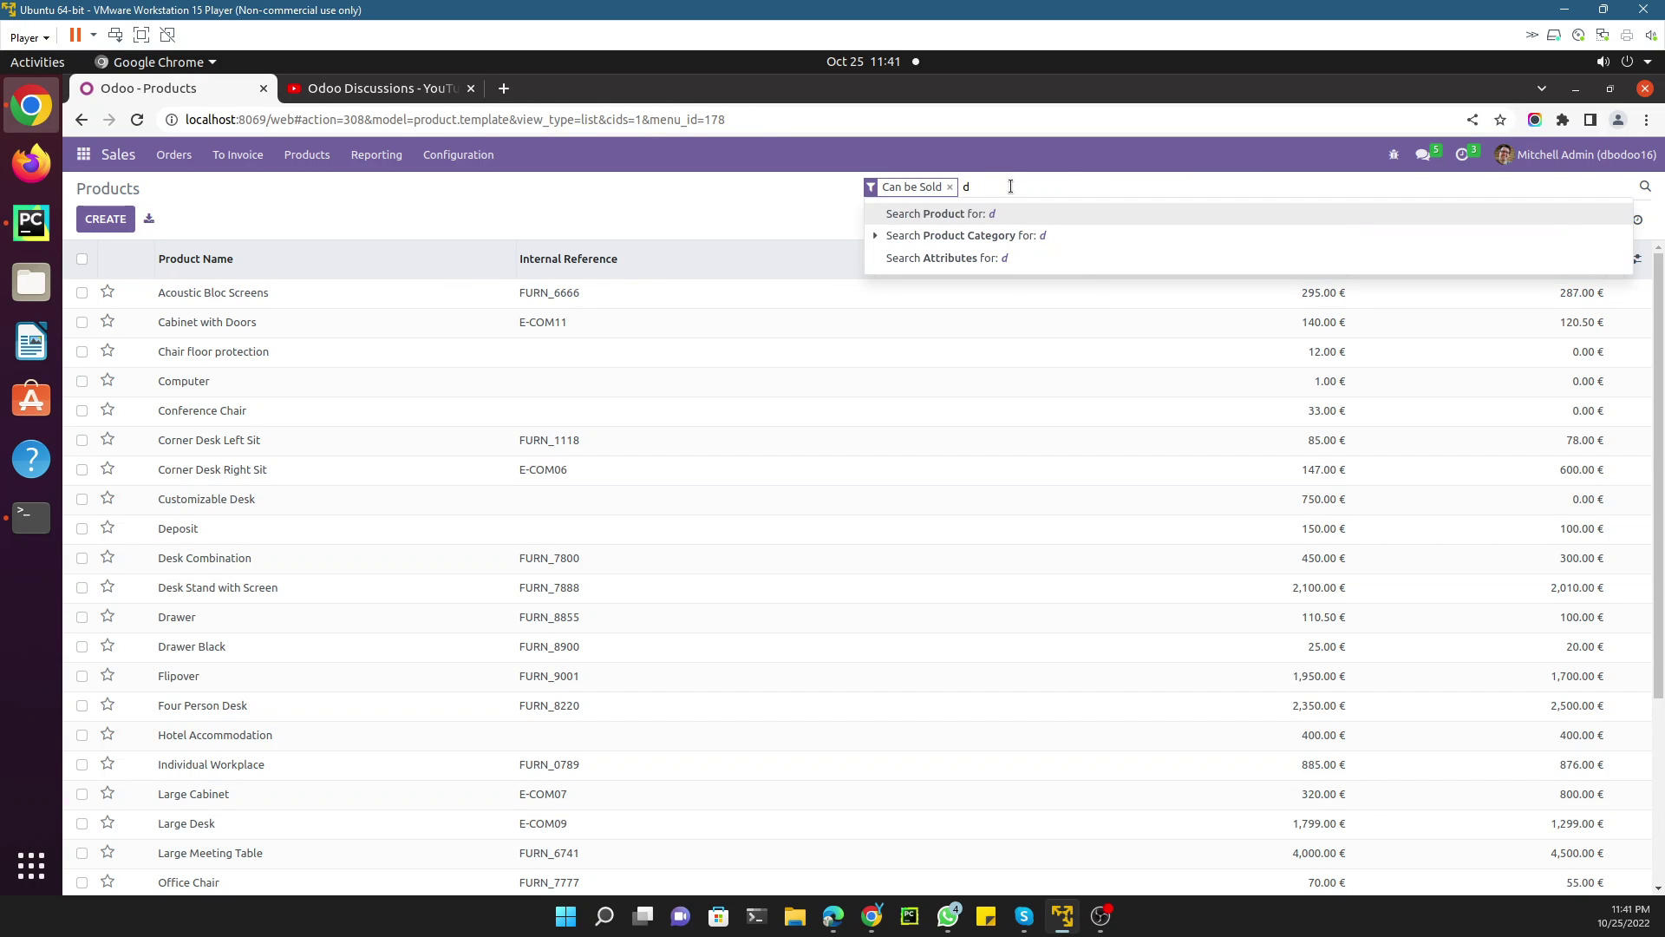
{"action": "key", "text": "BackSpace"}
Step: Begin a custom product filter on the Processor field with the contains condition, then dismiss it without applying
{"action": "left_click", "coordinate": [895, 220]}
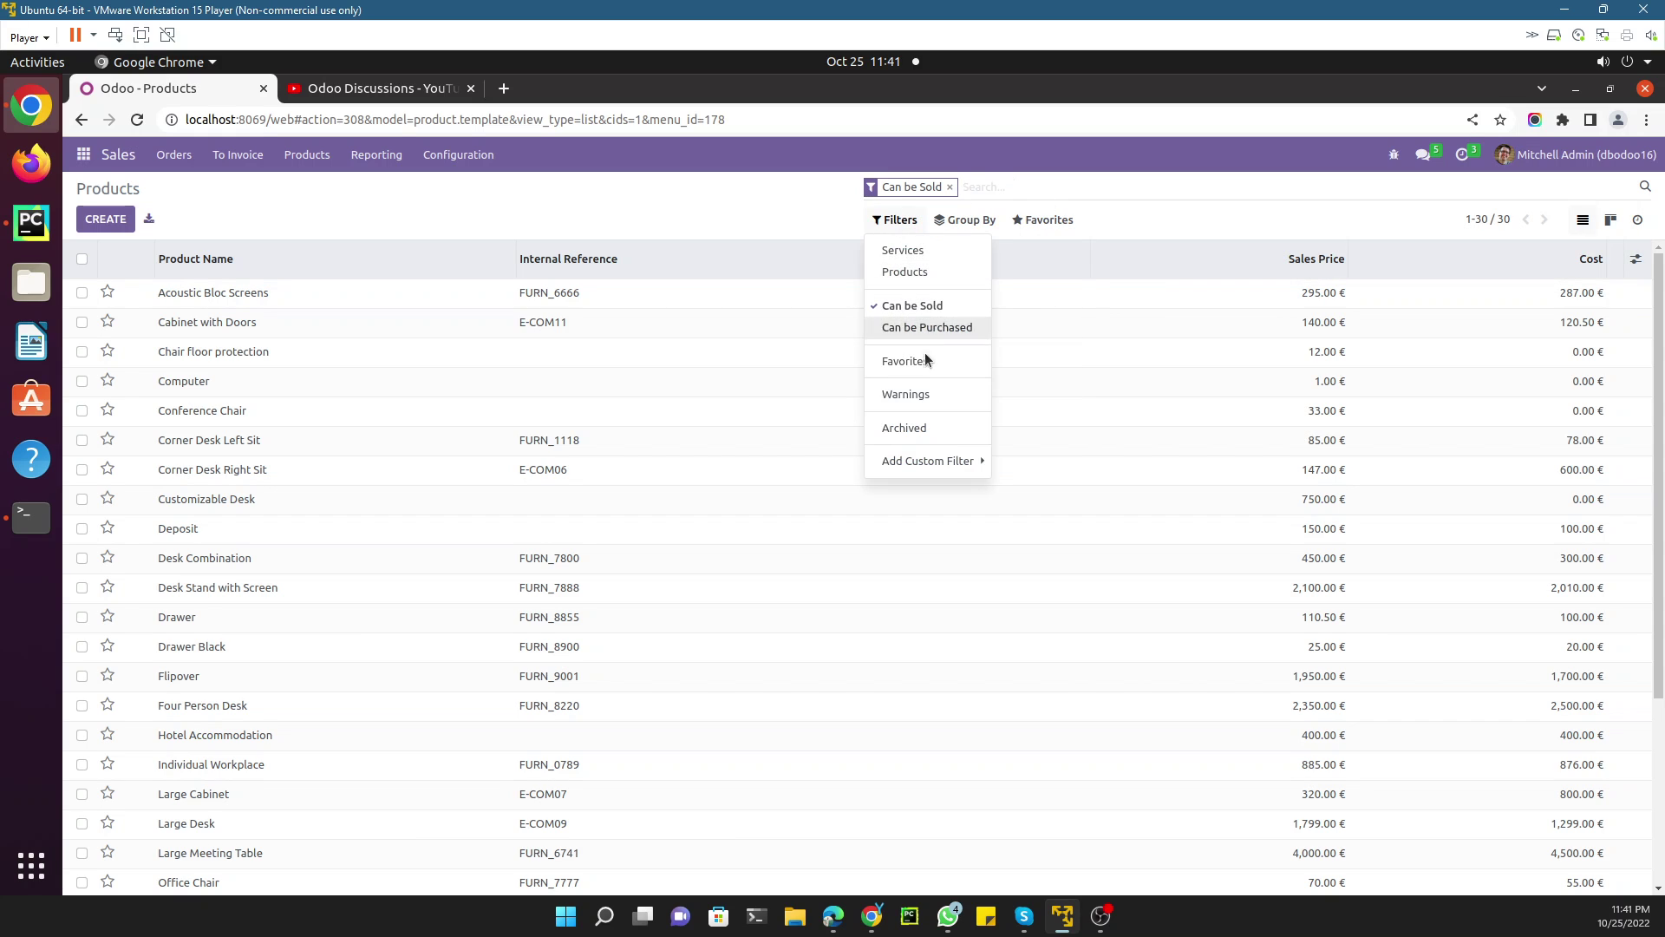
{"action": "left_click", "coordinate": [924, 461]}
{"action": "left_click", "coordinate": [1047, 466]}
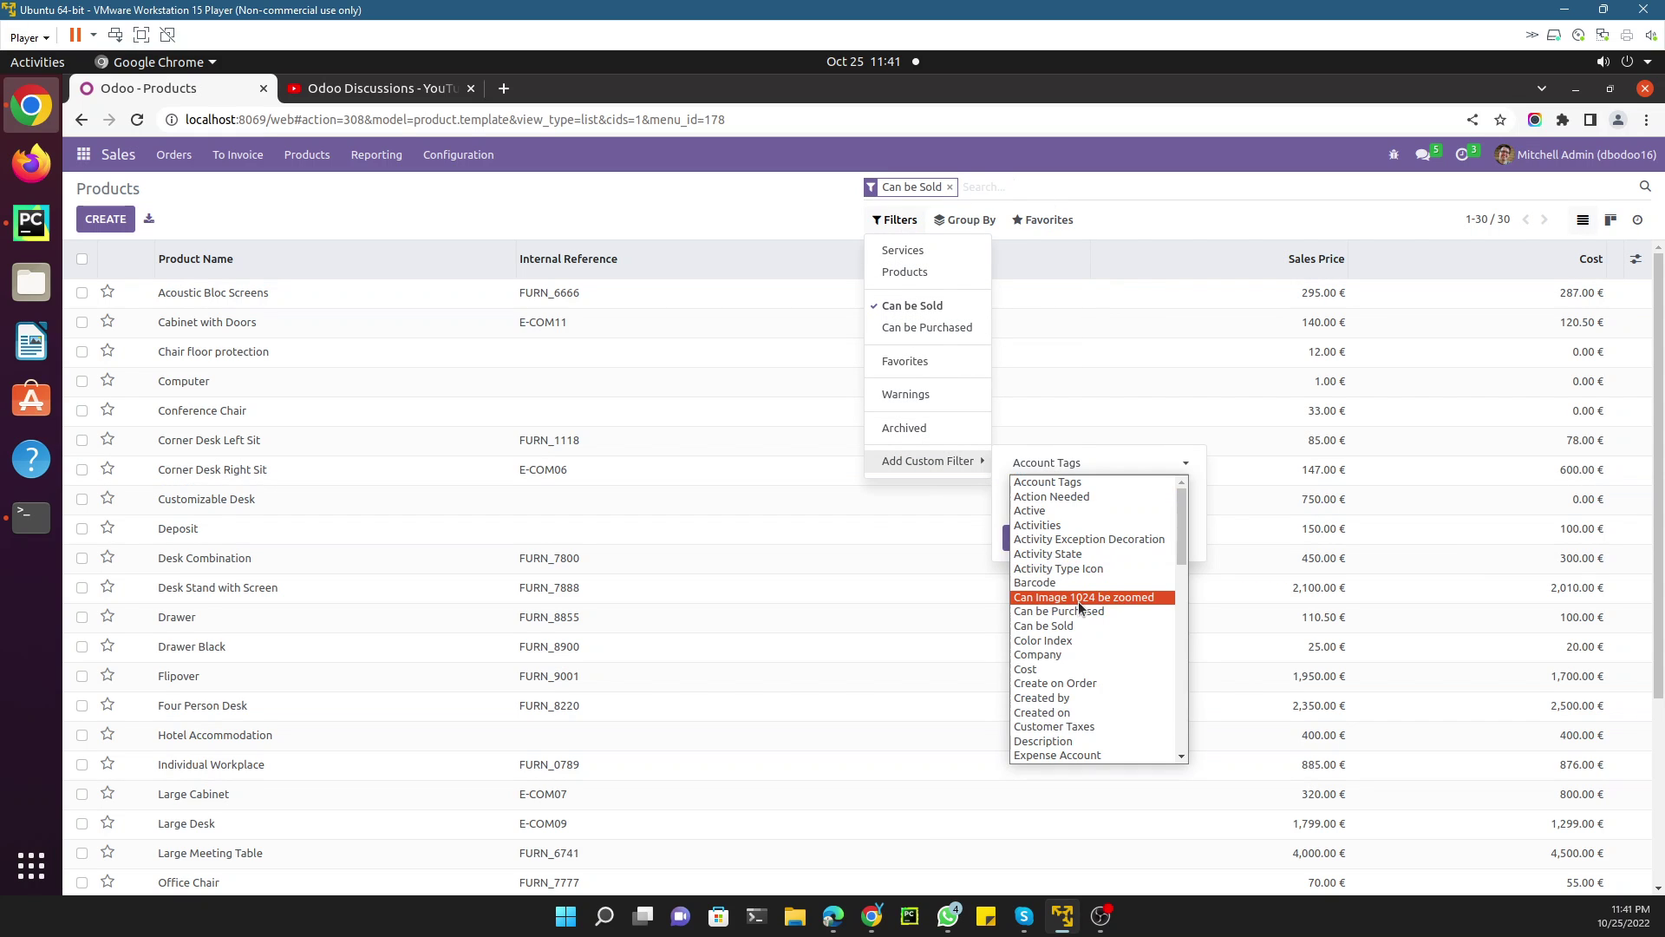
{"action": "scroll", "coordinate": [1079, 607], "scroll_direction": "down", "scroll_amount": 12}
{"action": "scroll", "coordinate": [1069, 668], "scroll_direction": "down", "scroll_amount": 5}
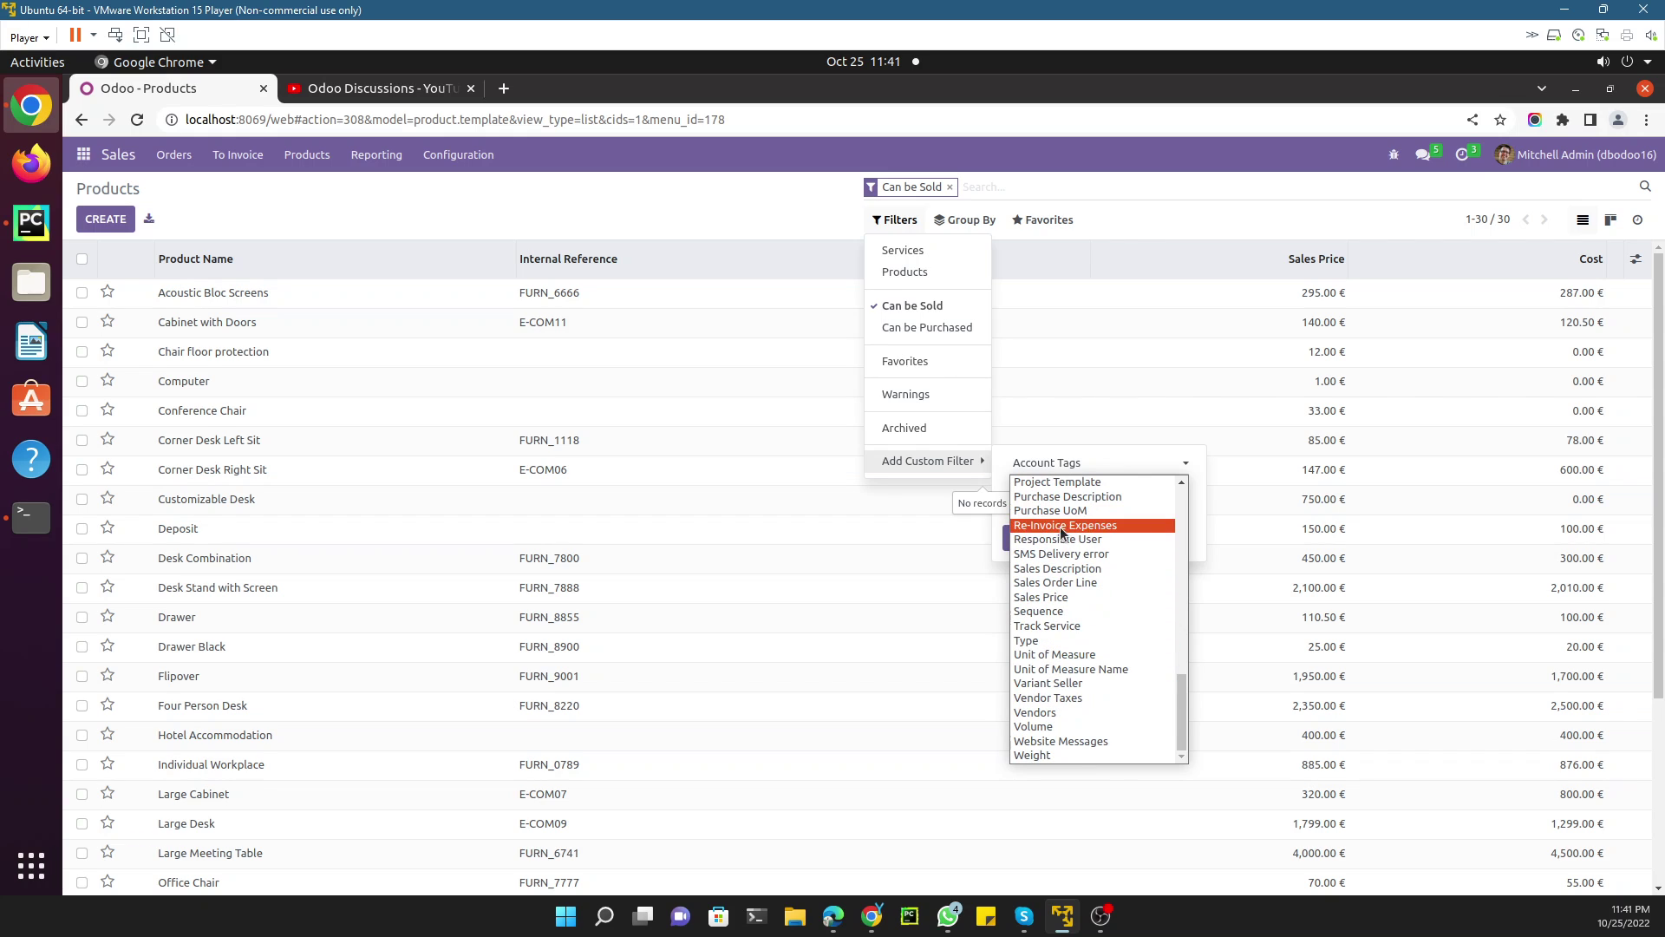
{"action": "scroll", "coordinate": [1060, 568], "scroll_direction": "up", "scroll_amount": 2}
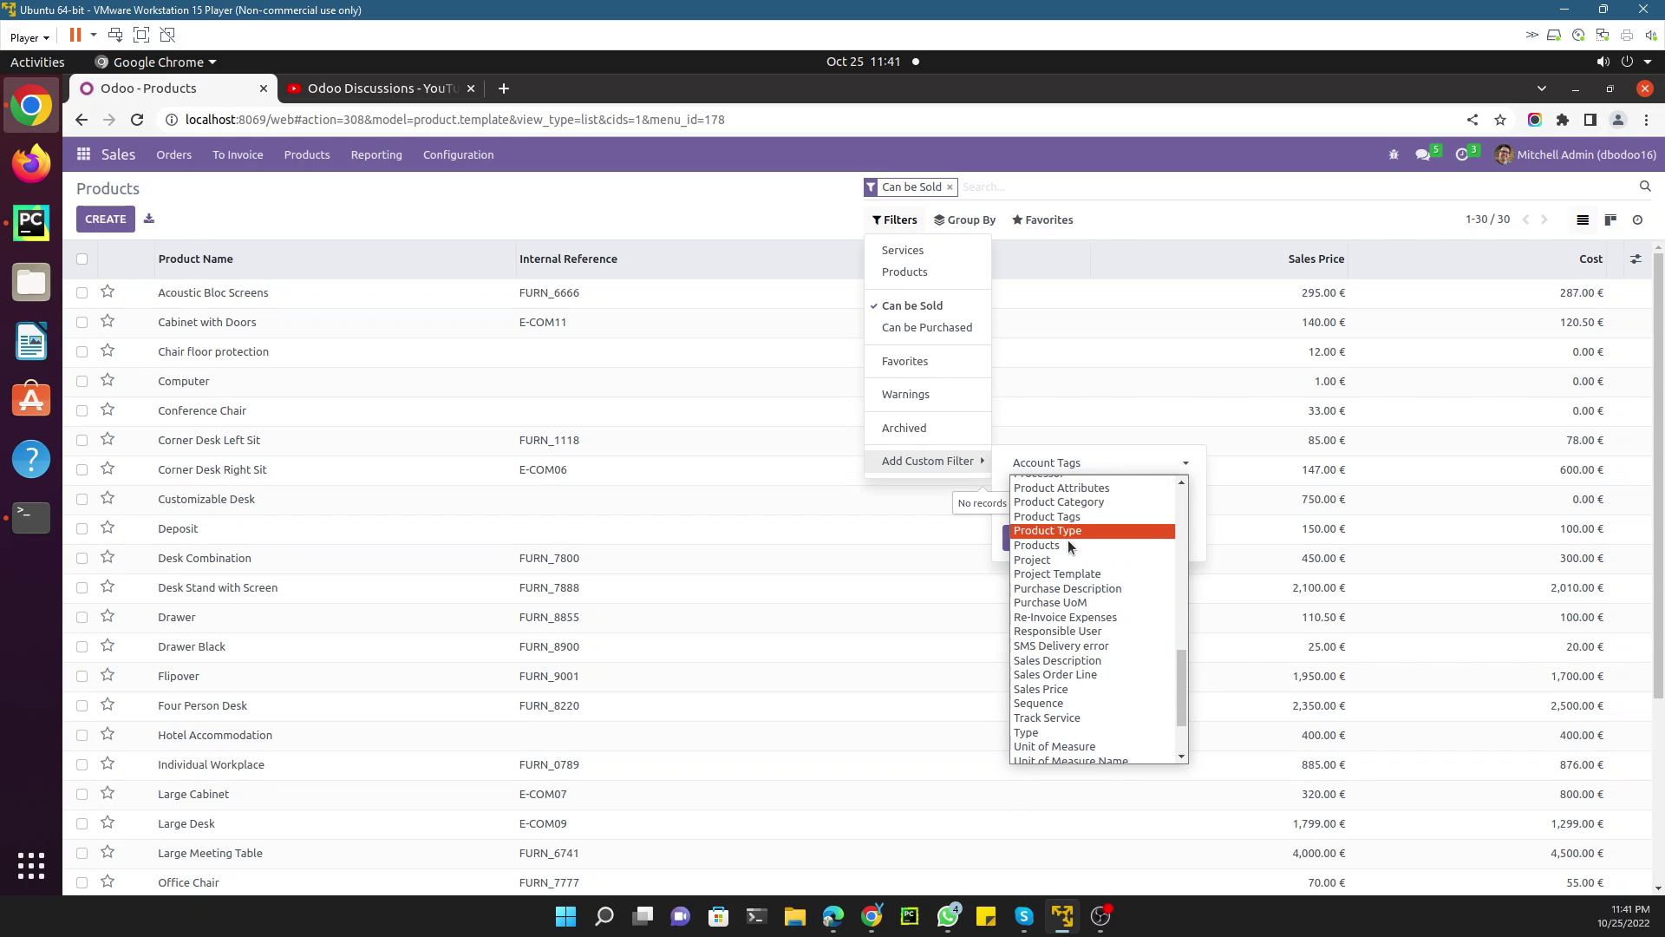
{"action": "scroll", "coordinate": [1074, 572], "scroll_direction": "up", "scroll_amount": 1}
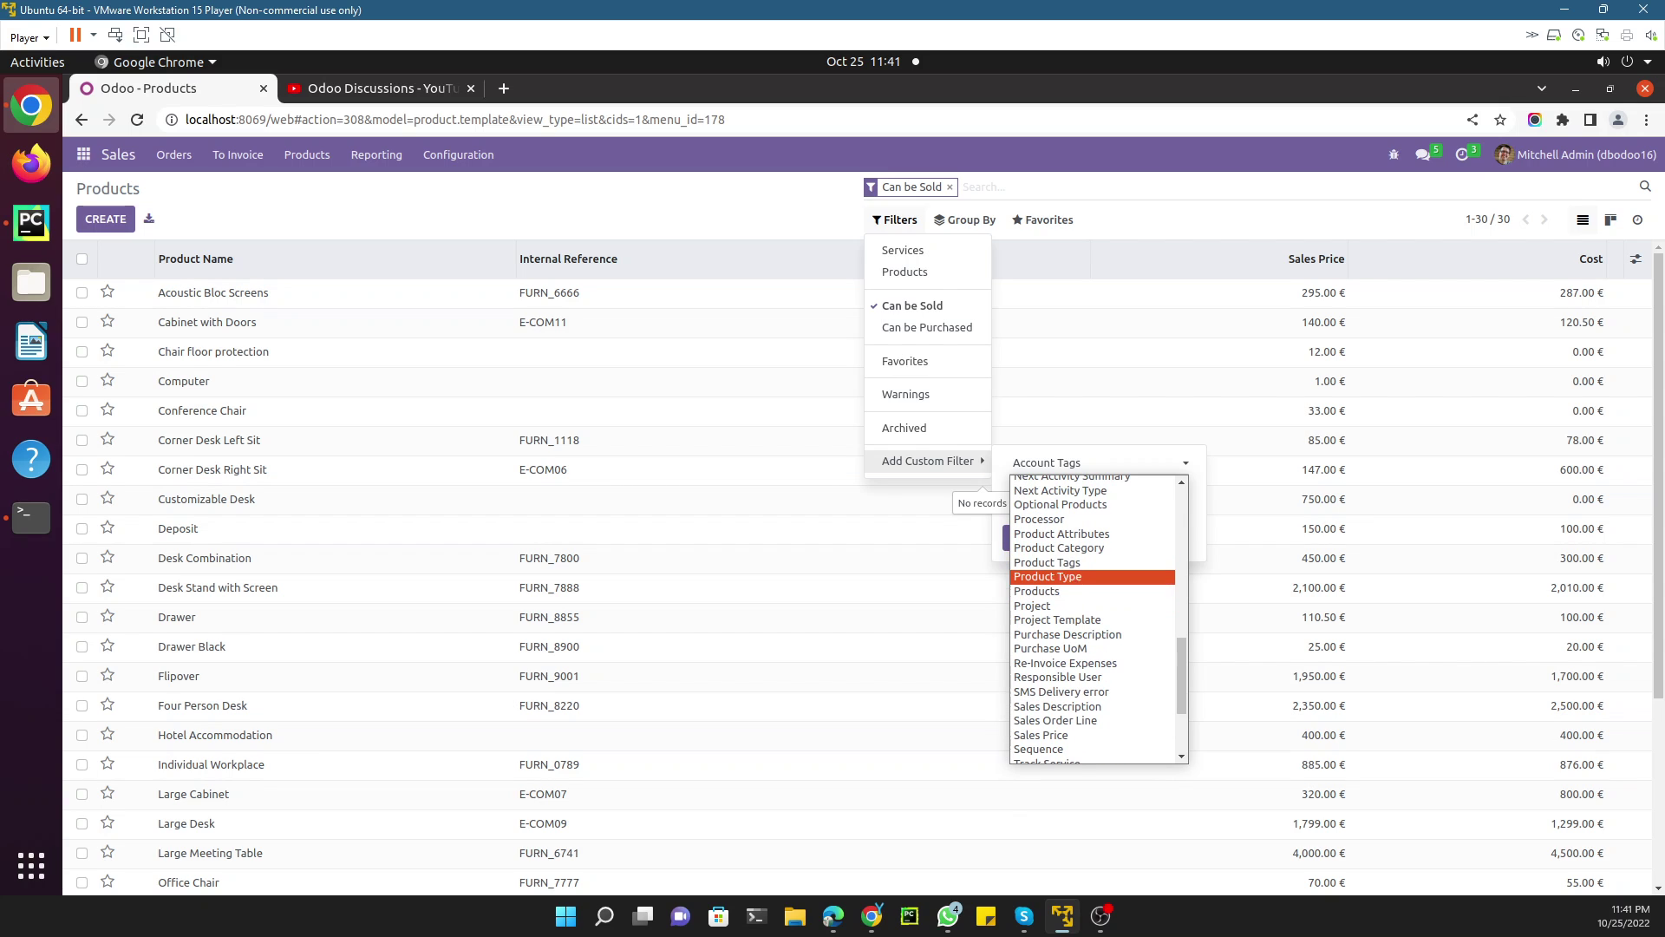
{"action": "left_click", "coordinate": [1060, 518]}
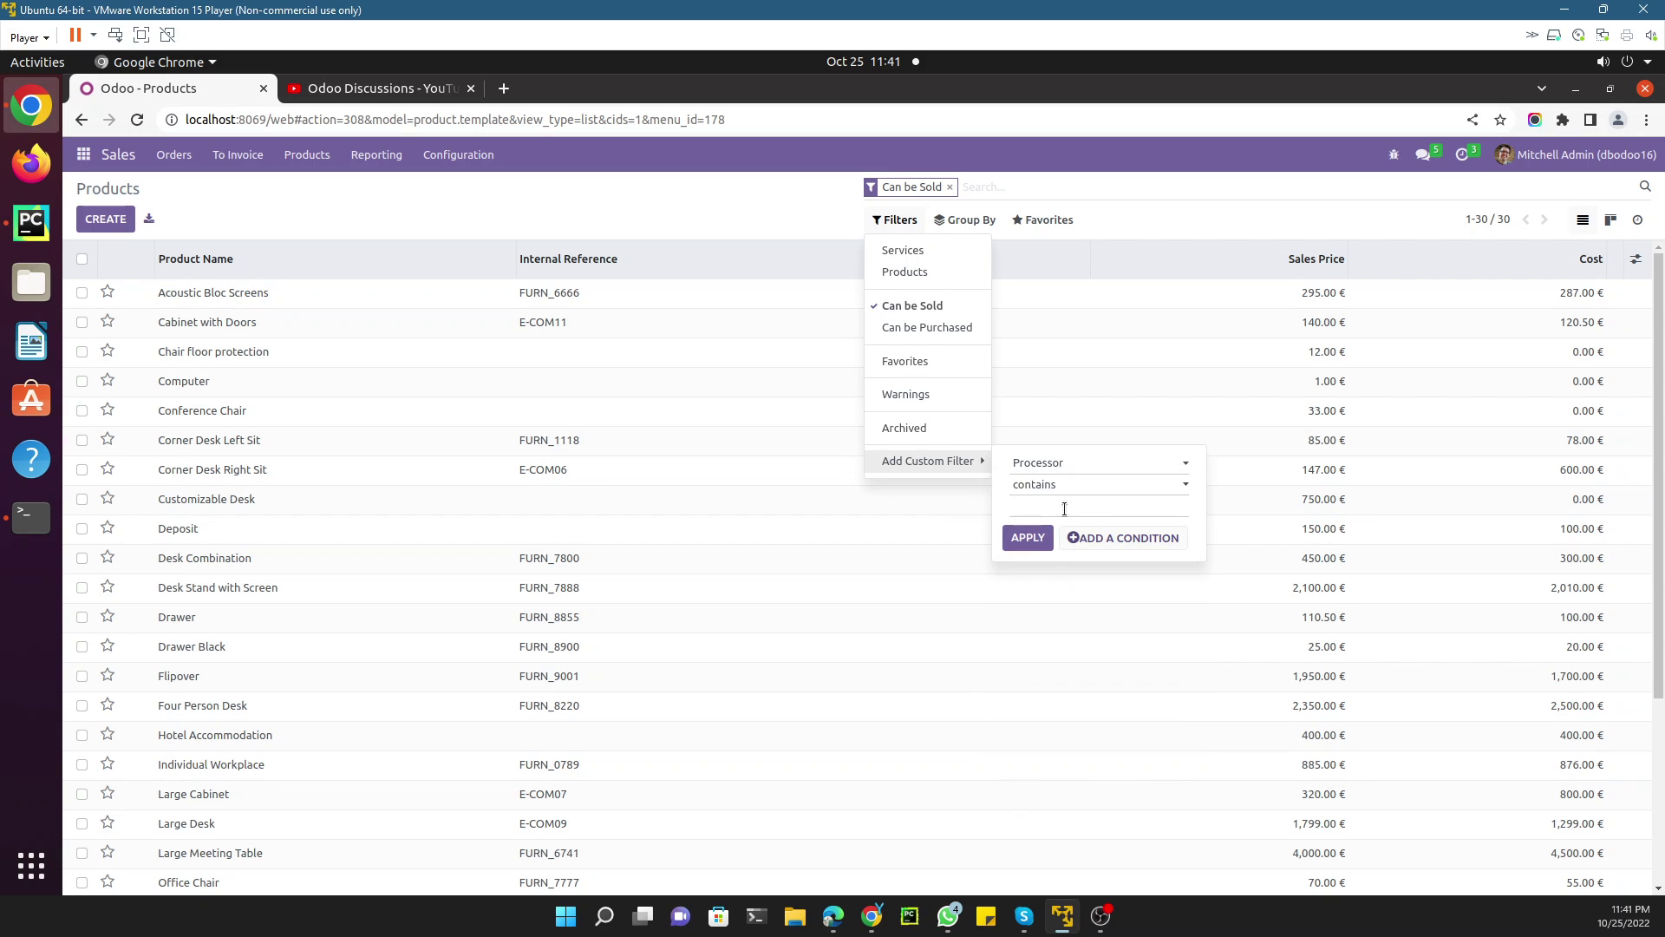
{"action": "left_click", "coordinate": [654, 198]}
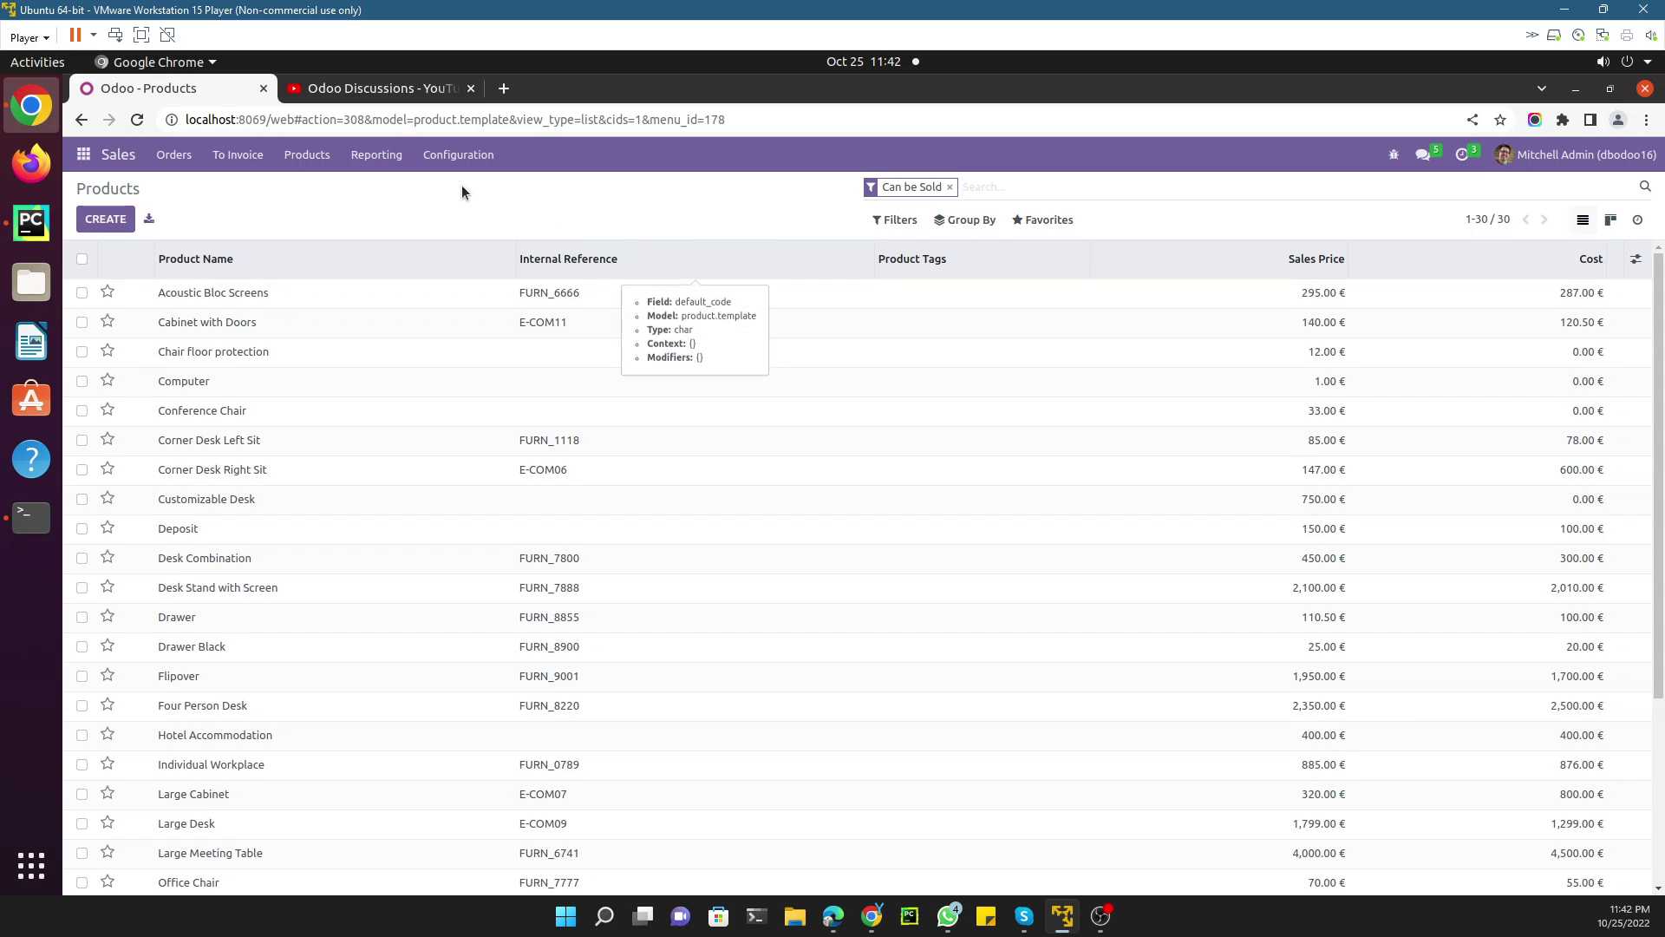
Step: Open the general Settings and locate the developer mode options under Developer Tools
{"action": "left_click", "coordinate": [84, 155]}
{"action": "key", "text": "Escape"}
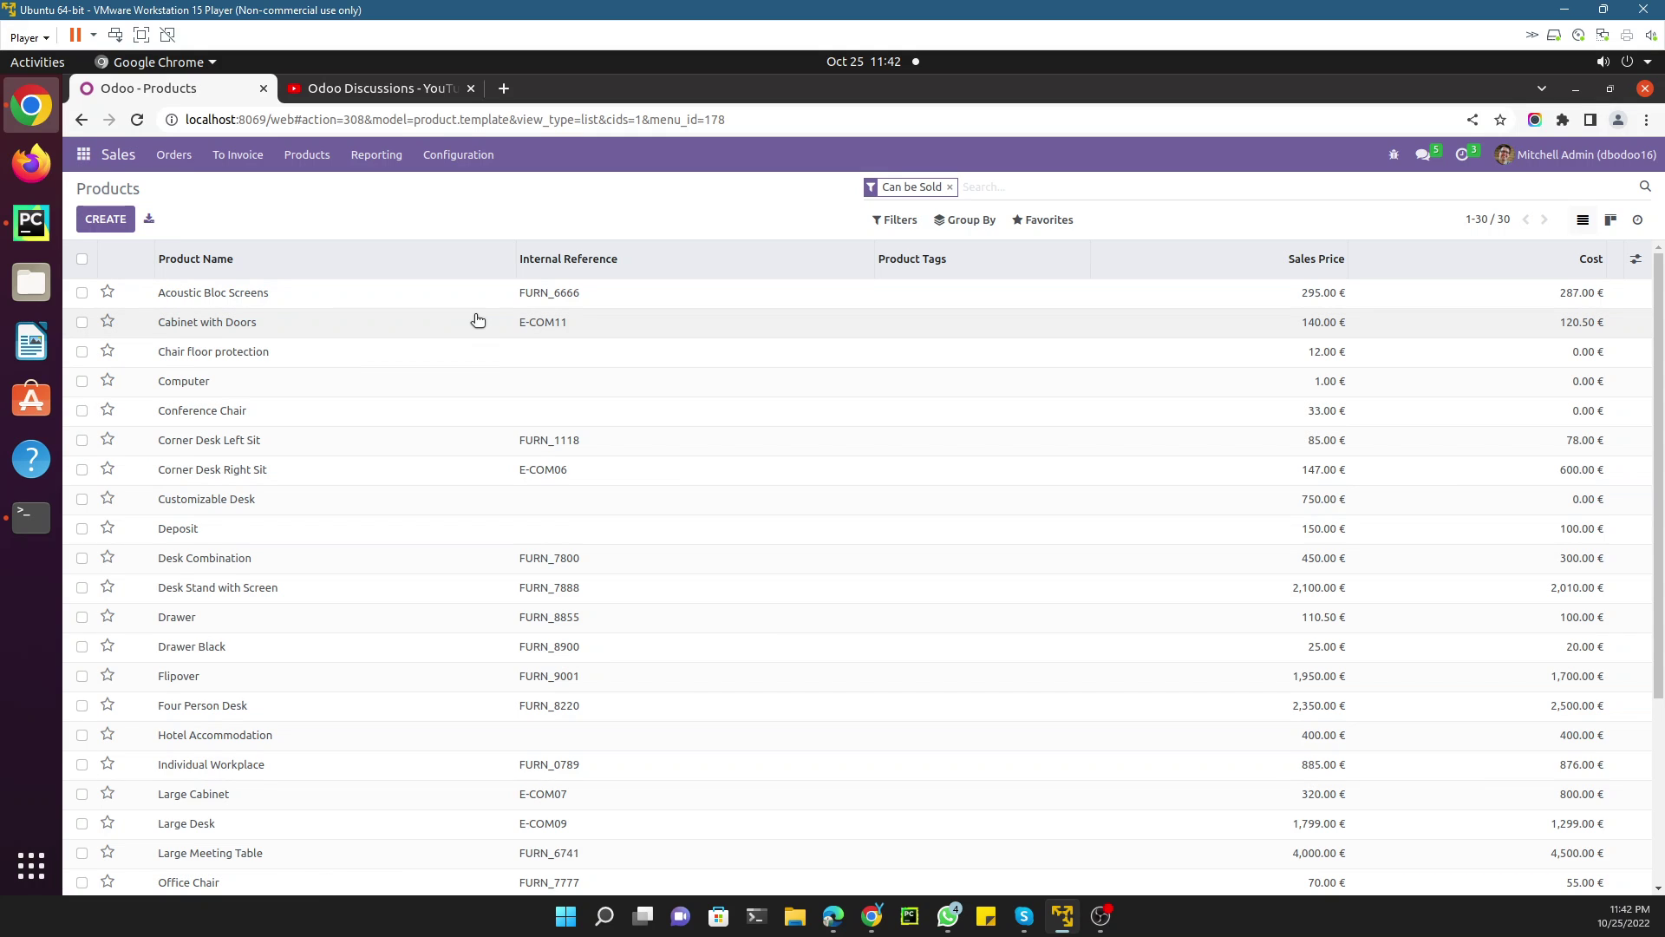
{"action": "scroll", "coordinate": [494, 546], "scroll_direction": "down", "scroll_amount": 1}
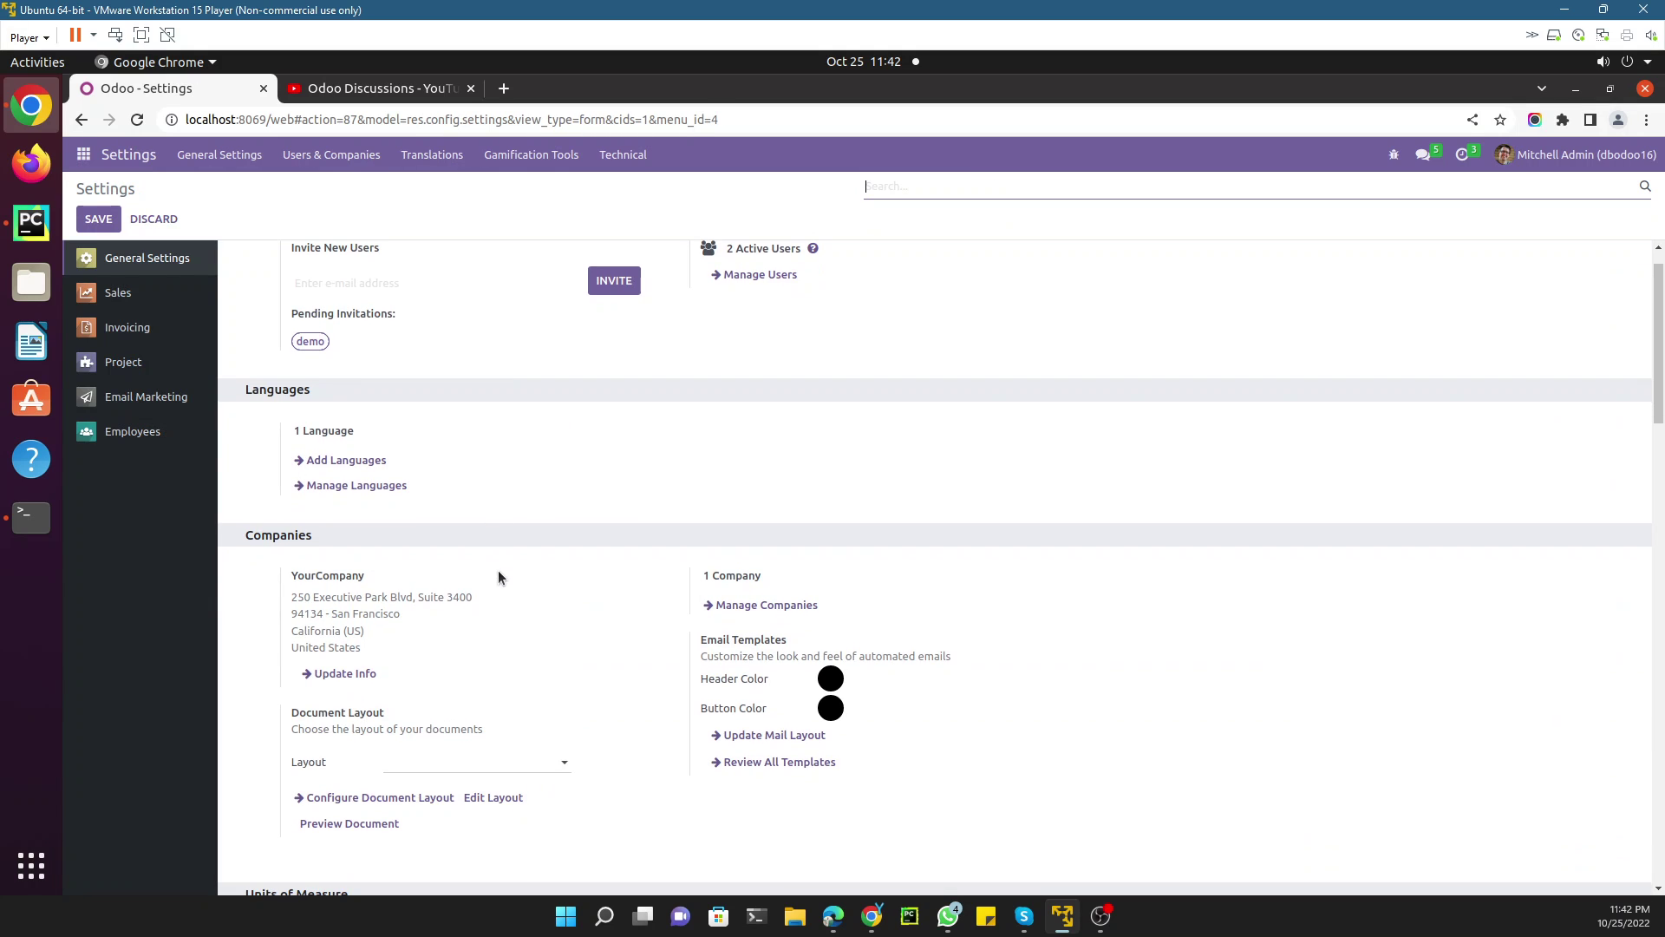
{"action": "left_click_drag", "start_coordinate": [1654, 397], "coordinate": [1662, 822]}
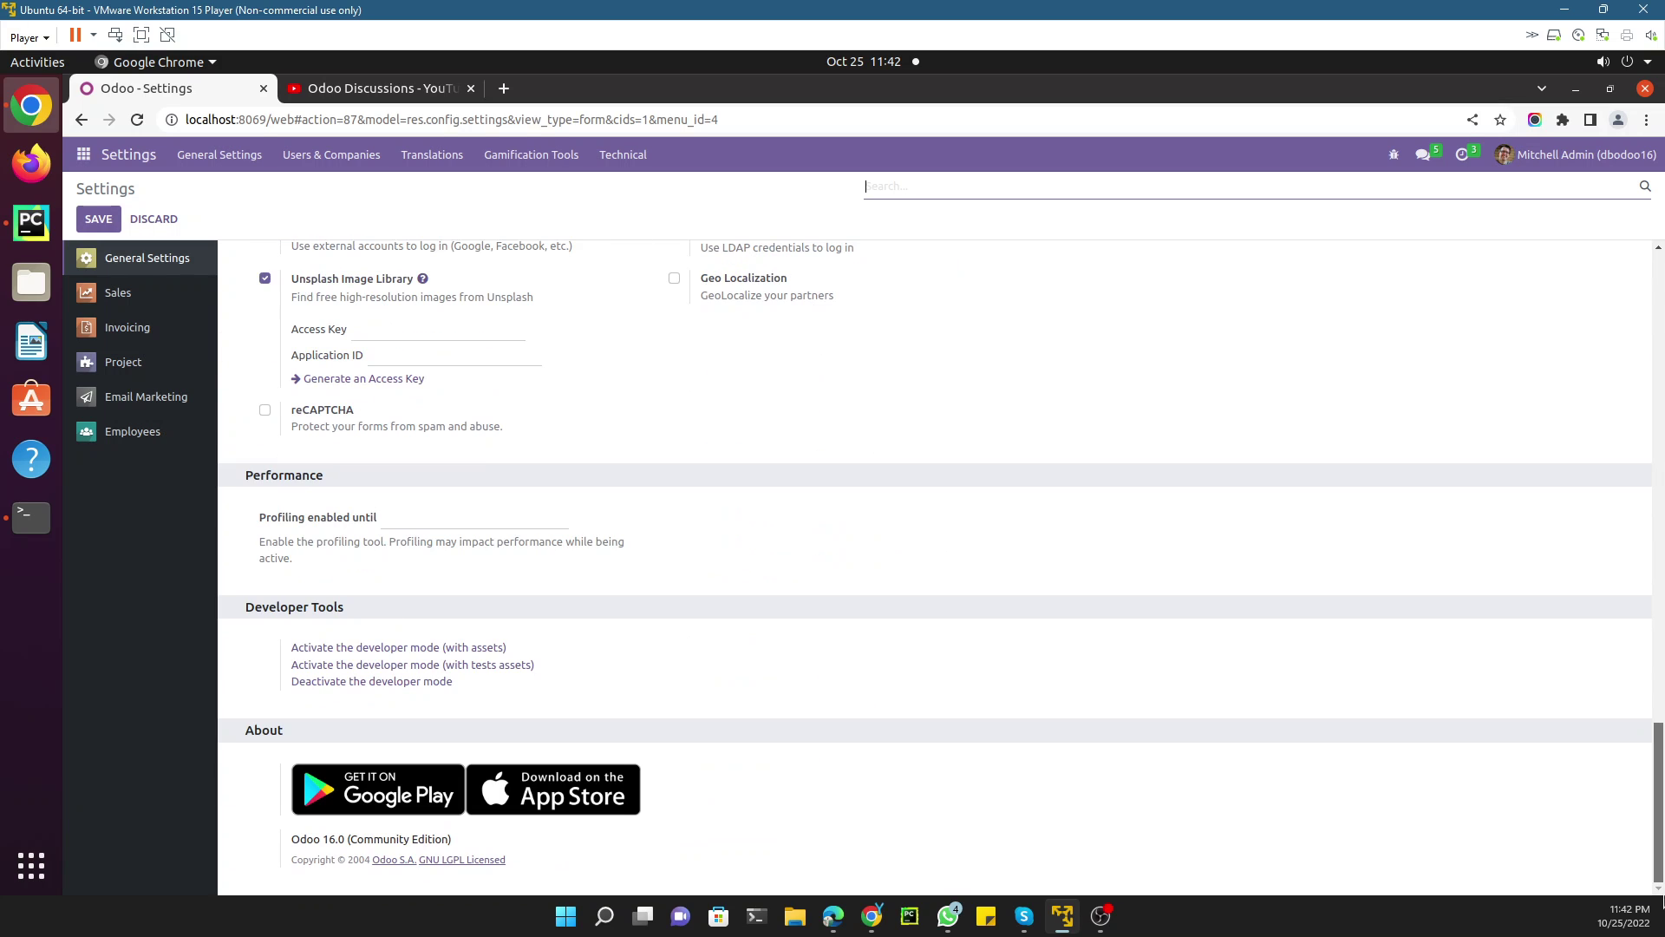
{"action": "left_click", "coordinate": [391, 653]}
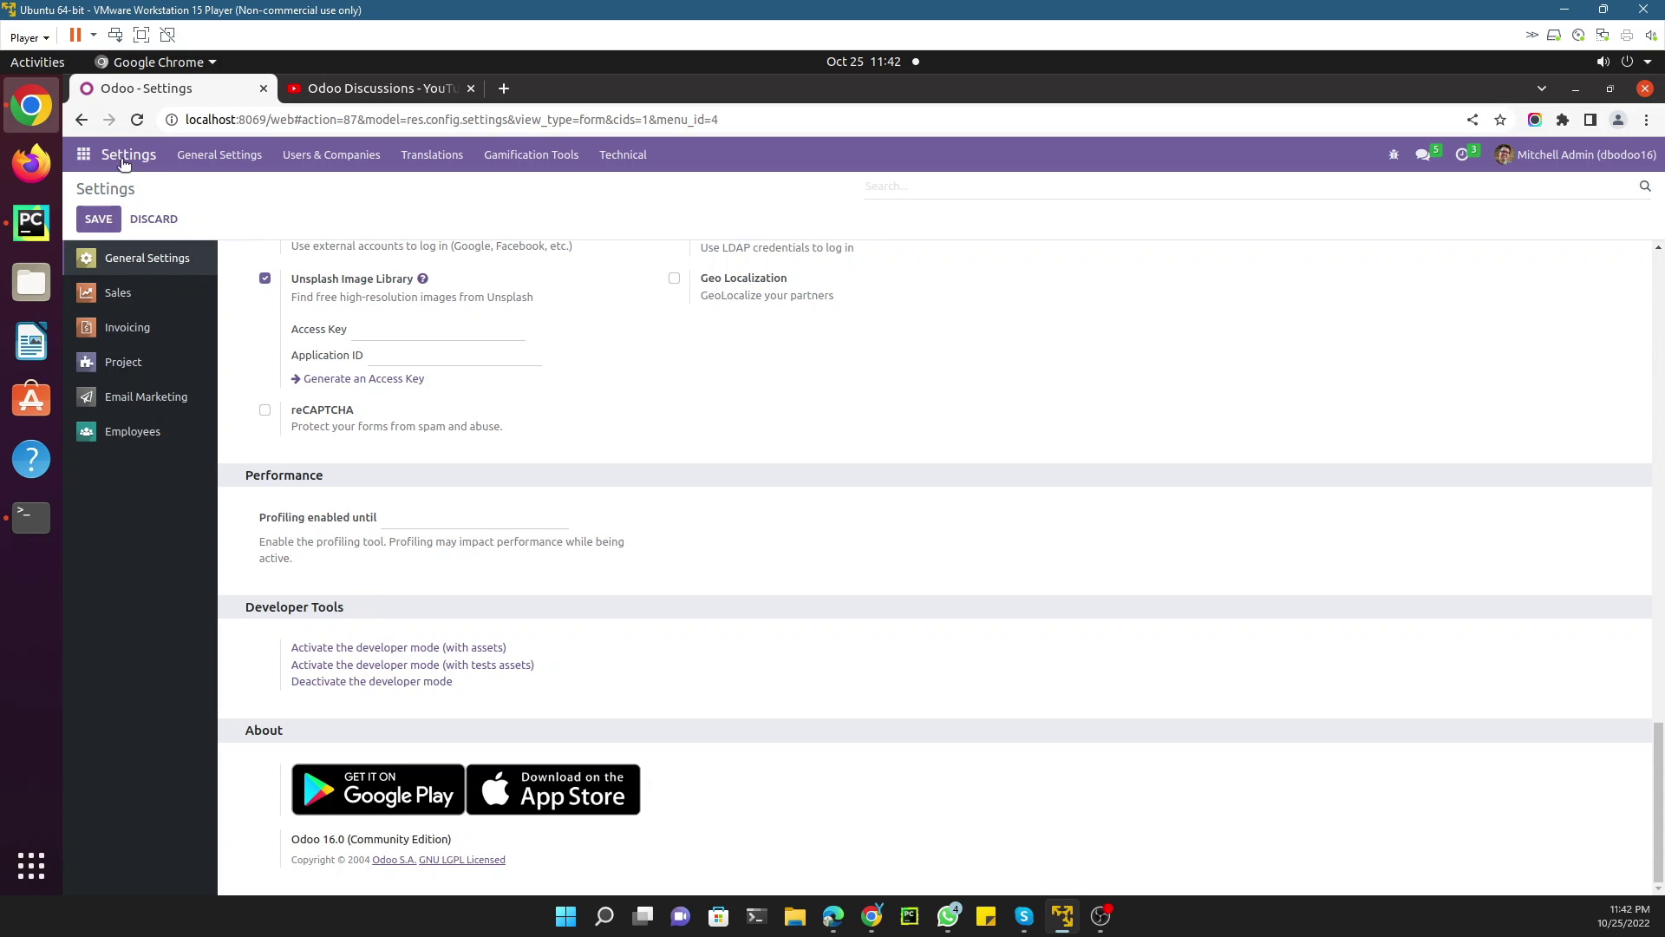
Step: Go back to the Sales app and open its Products list
{"action": "left_click", "coordinate": [84, 155]}
{"action": "left_click", "coordinate": [410, 223]}
{"action": "left_click", "coordinate": [321, 156]}
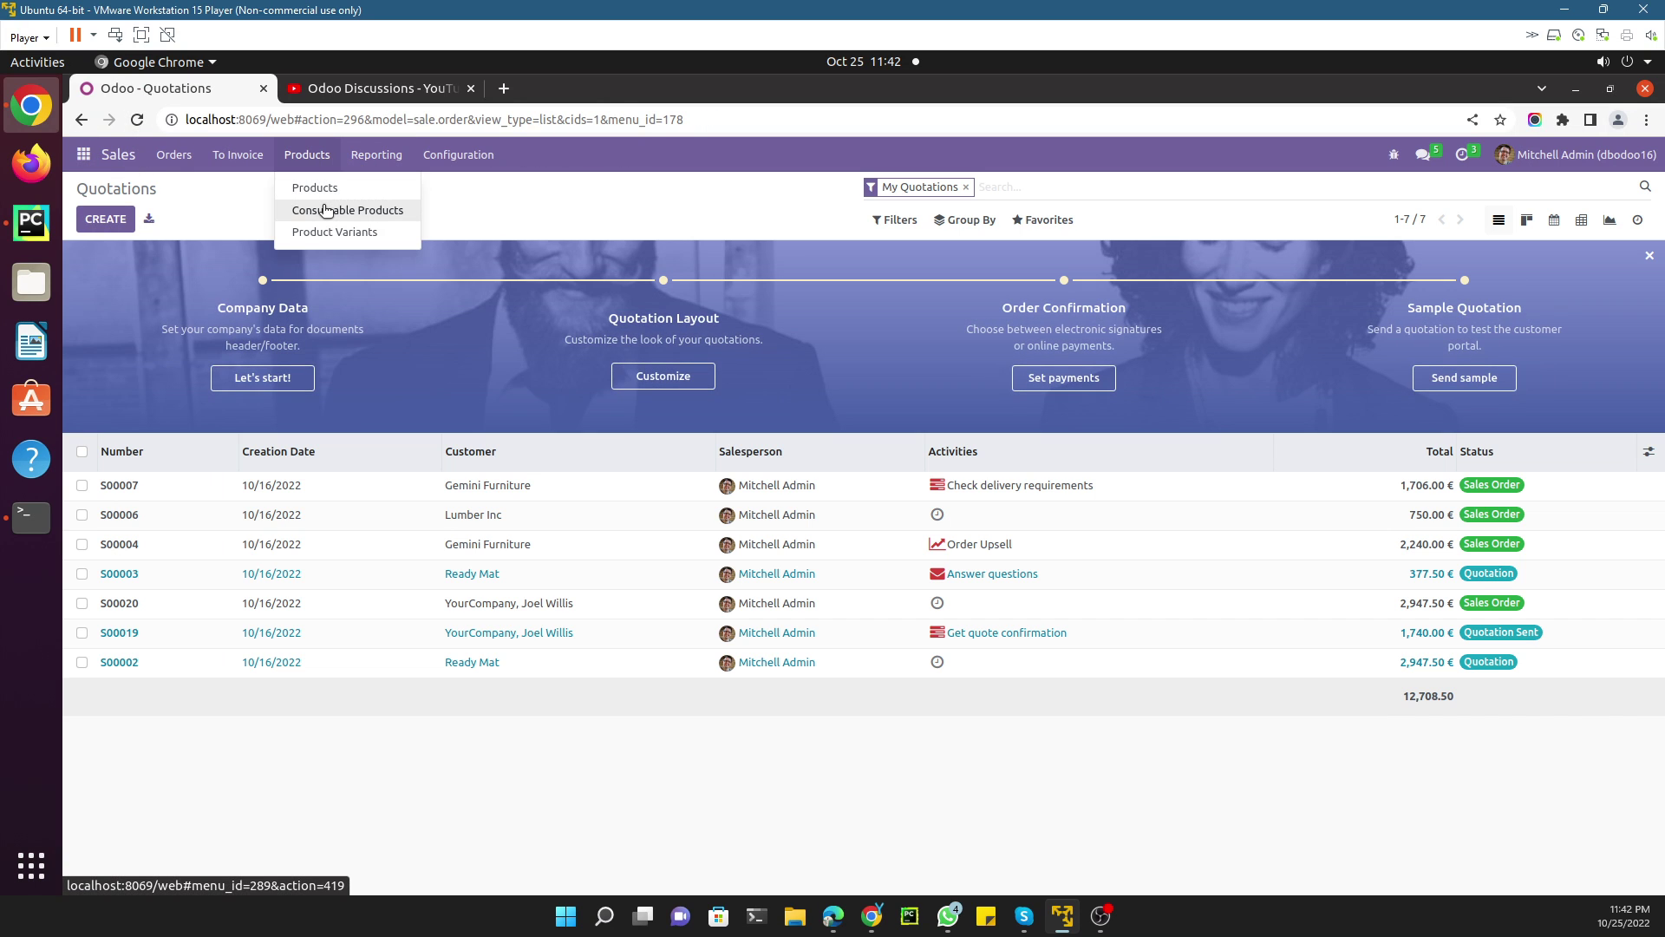
{"action": "left_click", "coordinate": [324, 189]}
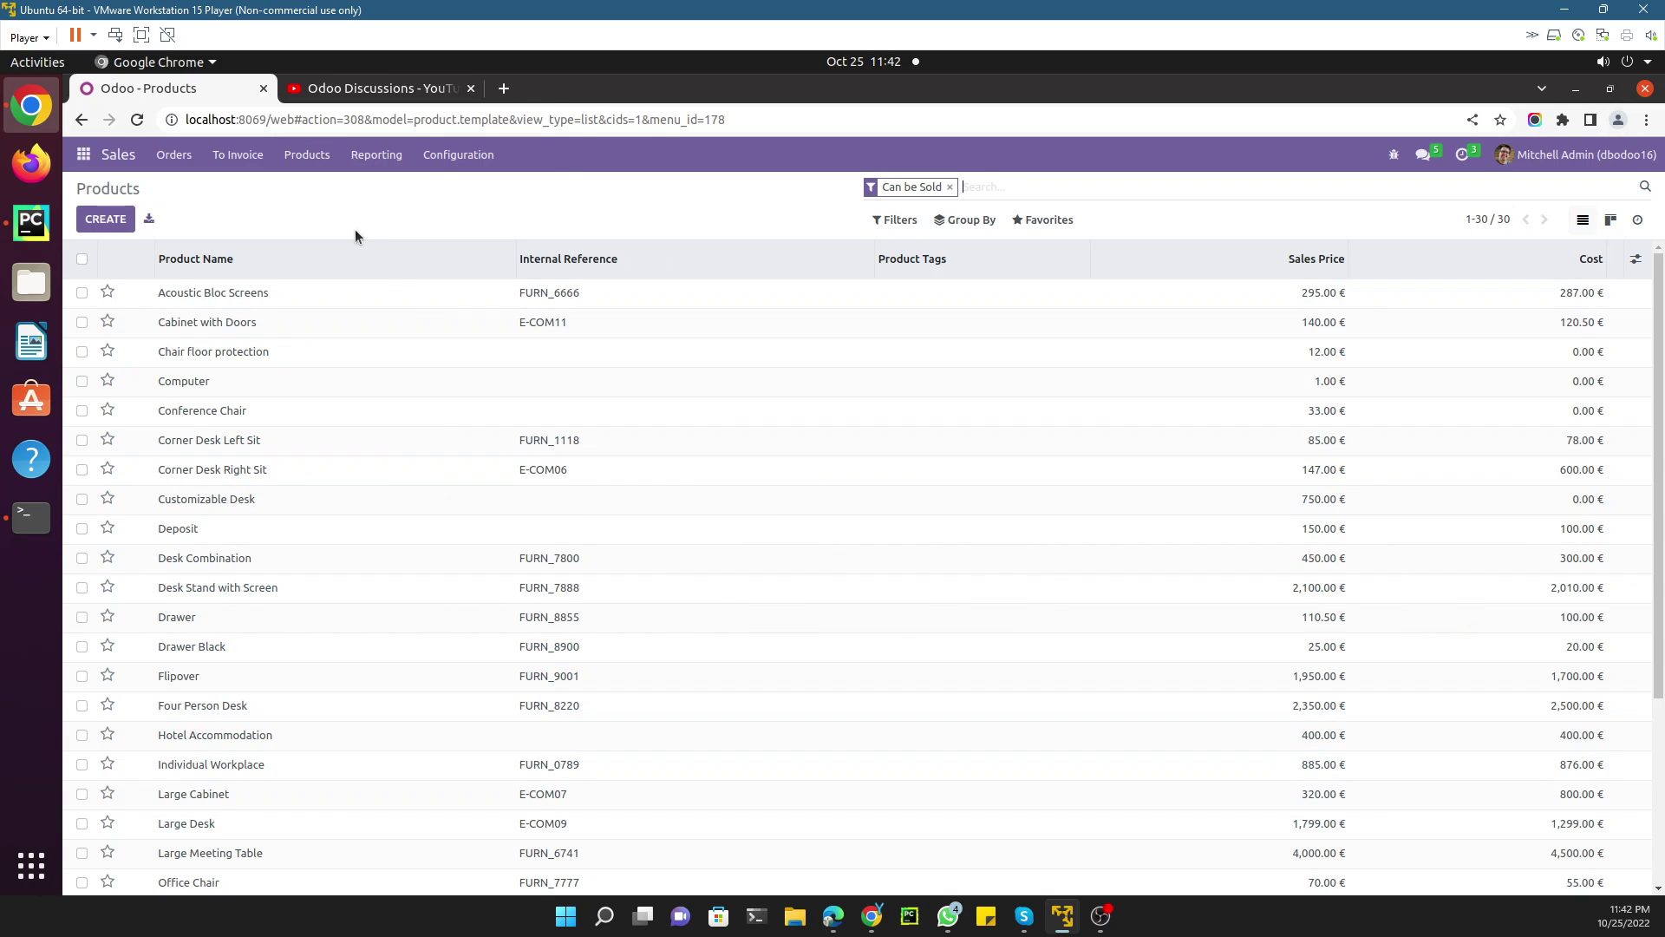
Step: Open the Products list's search view for editing, examine its name and categ_id fields, and start a new line below categ_id
{"action": "left_click", "coordinate": [1394, 156]}
{"action": "left_click", "coordinate": [1269, 489]}
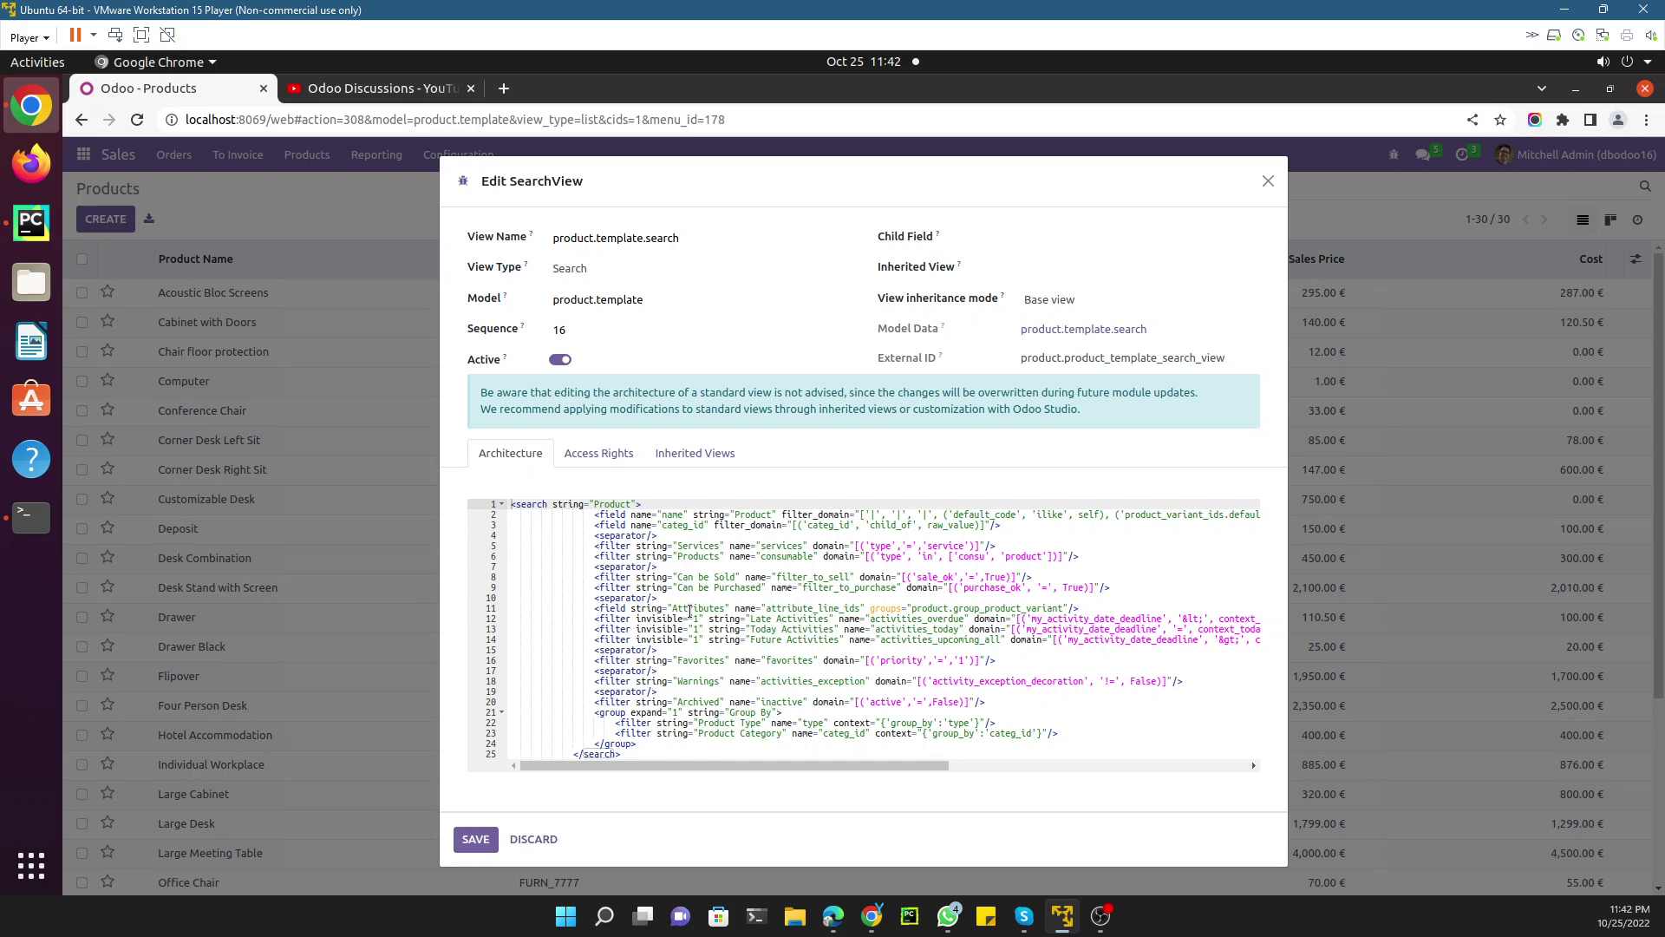
{"action": "left_click", "coordinate": [676, 531]}
{"action": "double_click", "coordinate": [678, 525]}
{"action": "double_click", "coordinate": [673, 514]}
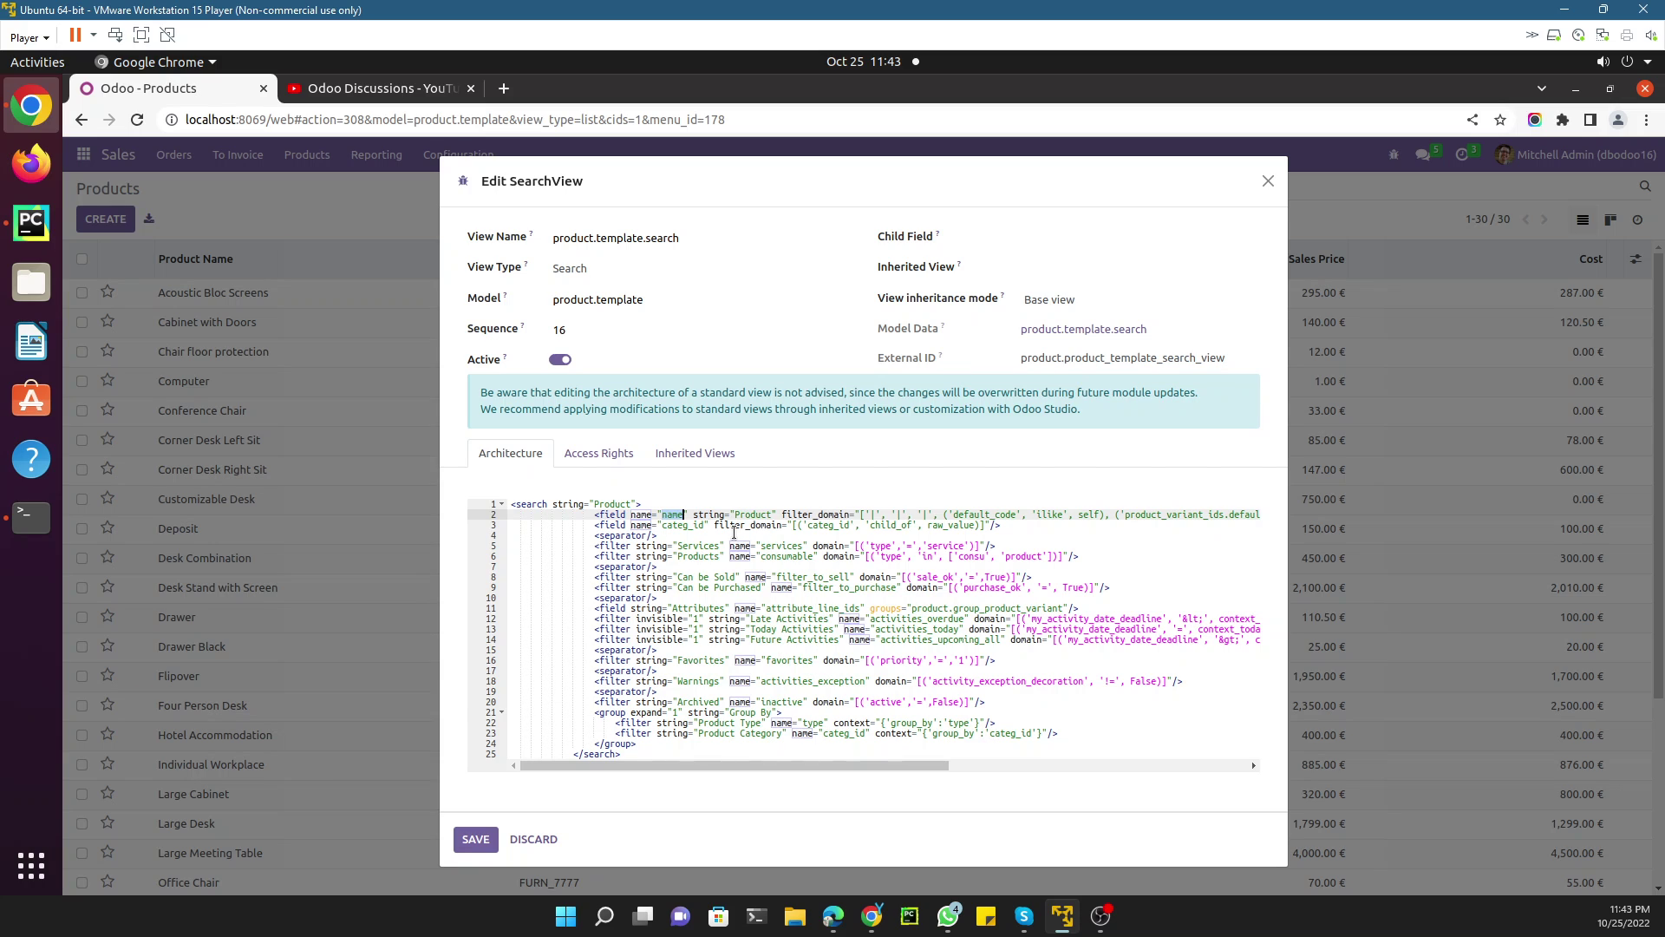
{"action": "left_click", "coordinate": [1019, 525]}
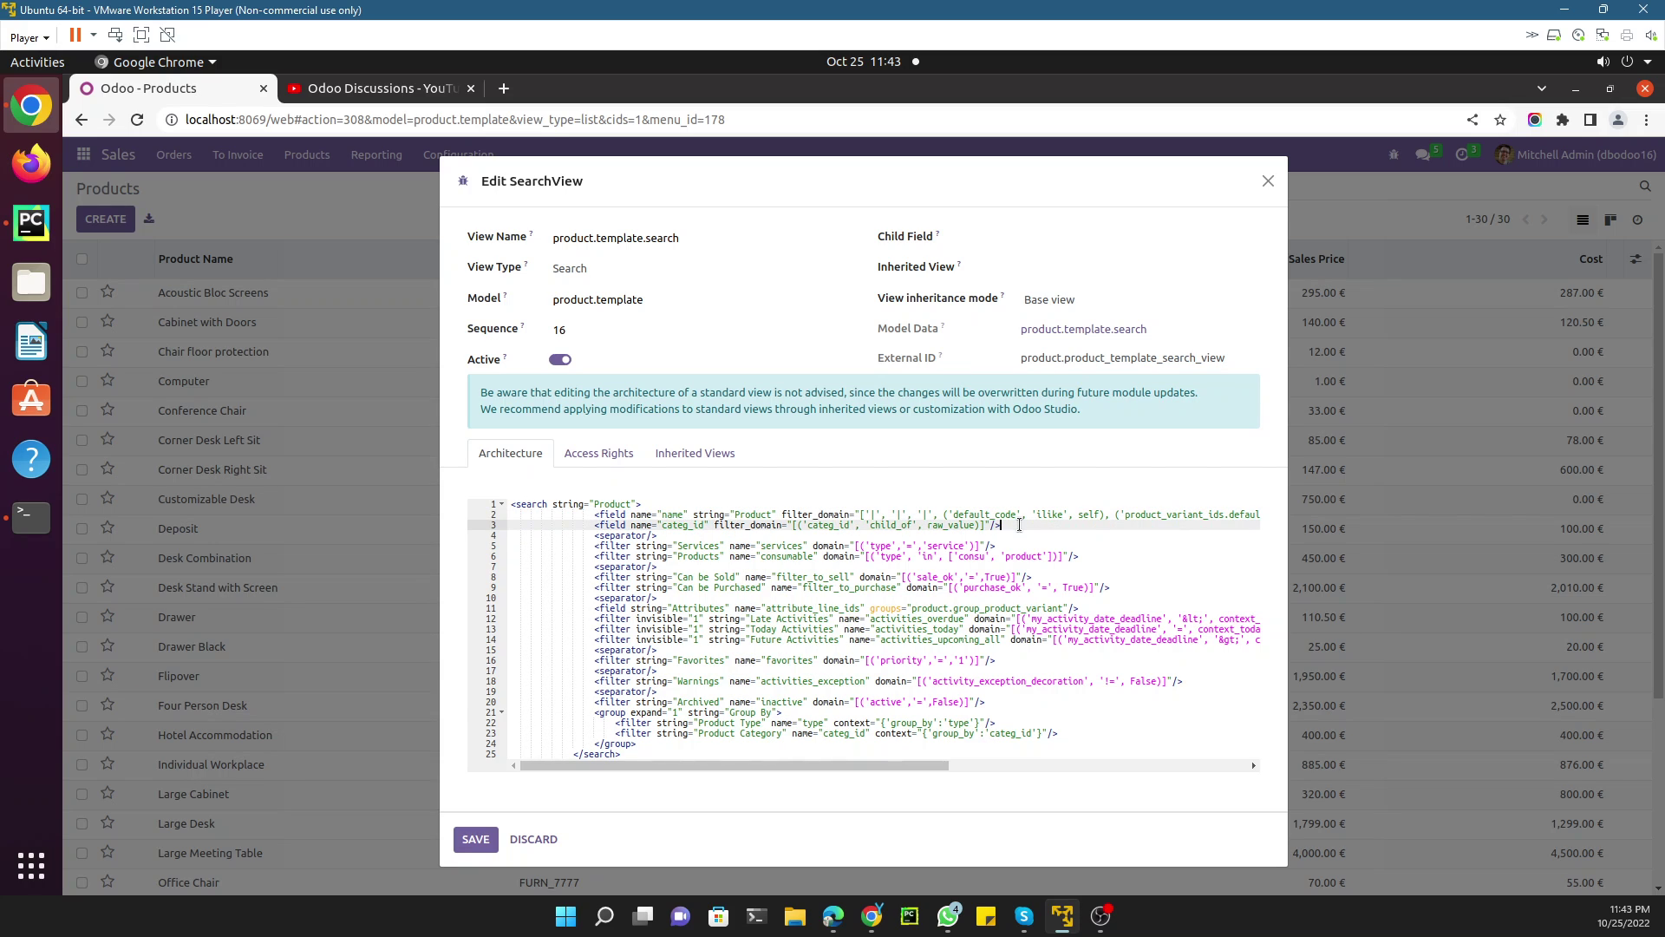
{"action": "key", "text": "Return"}
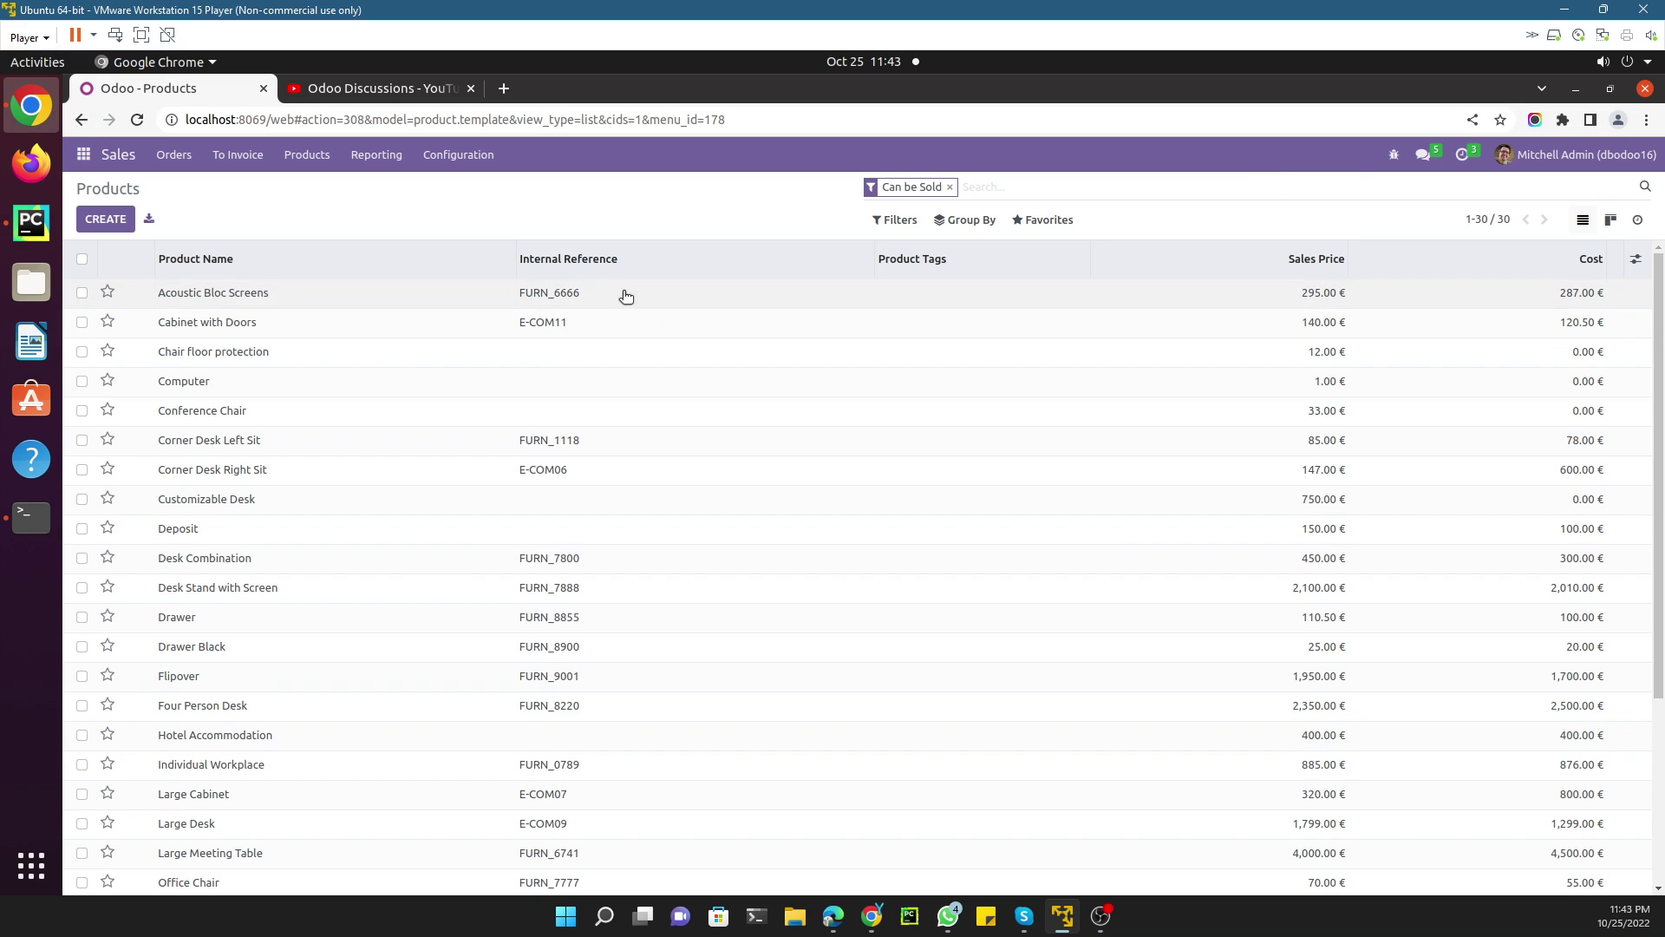
Step: Open the Acoustic Bloc Screens product and inspect the technical details of its Processor field
{"action": "left_click", "coordinate": [552, 293]}
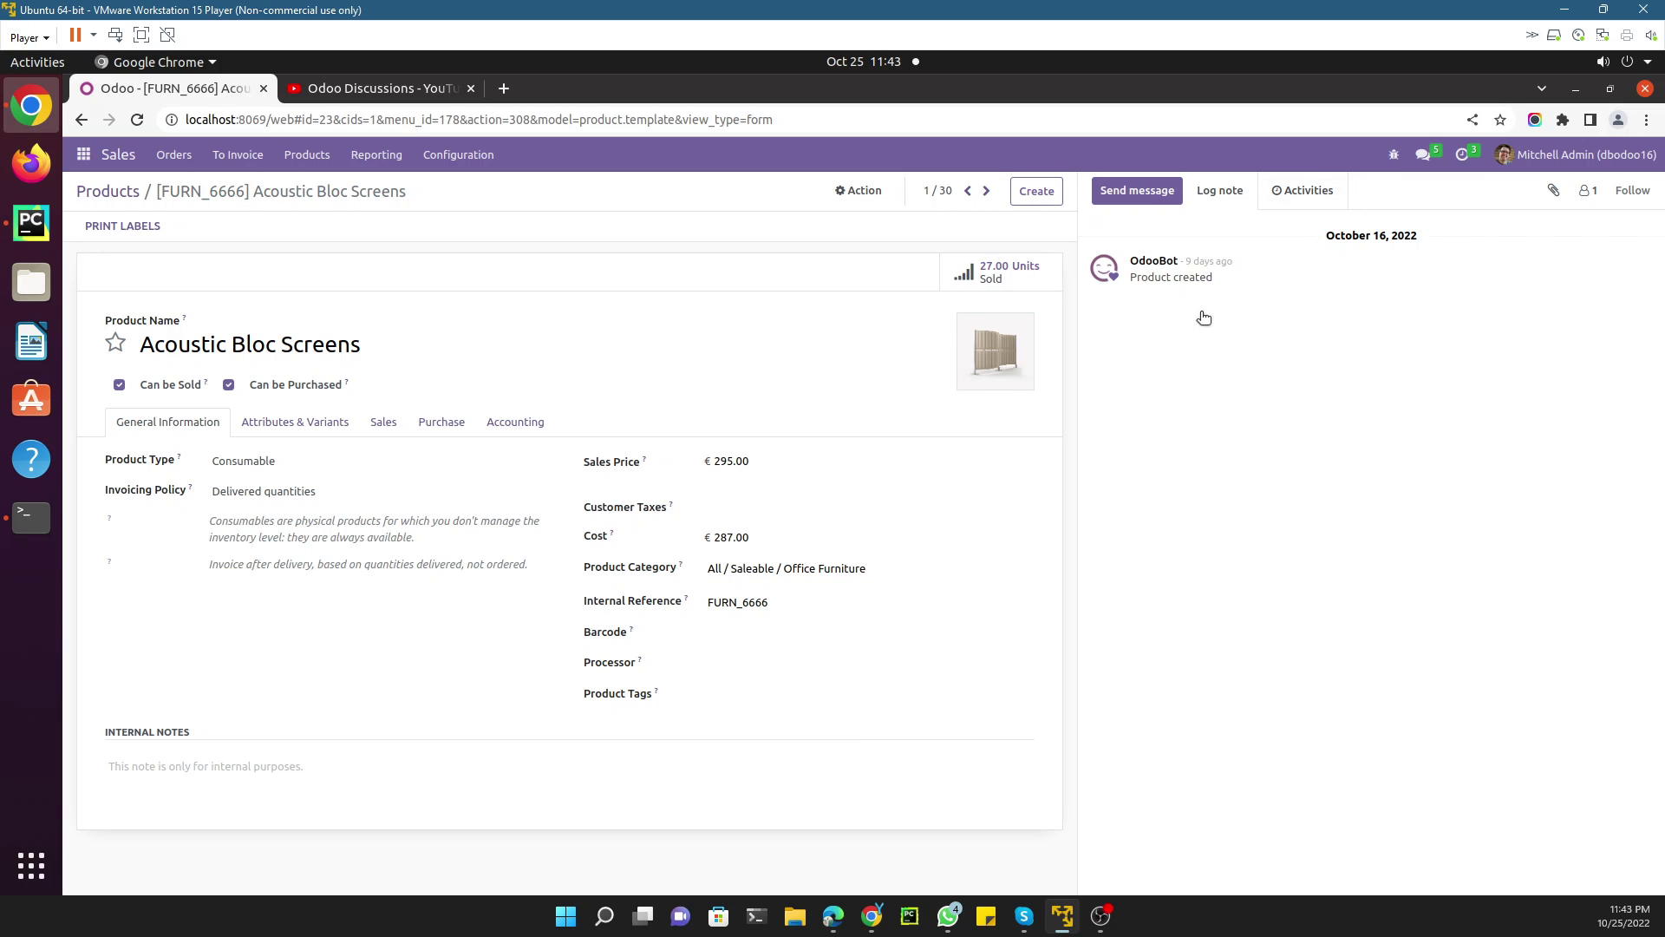
{"action": "mouse_move", "coordinate": [640, 666]}
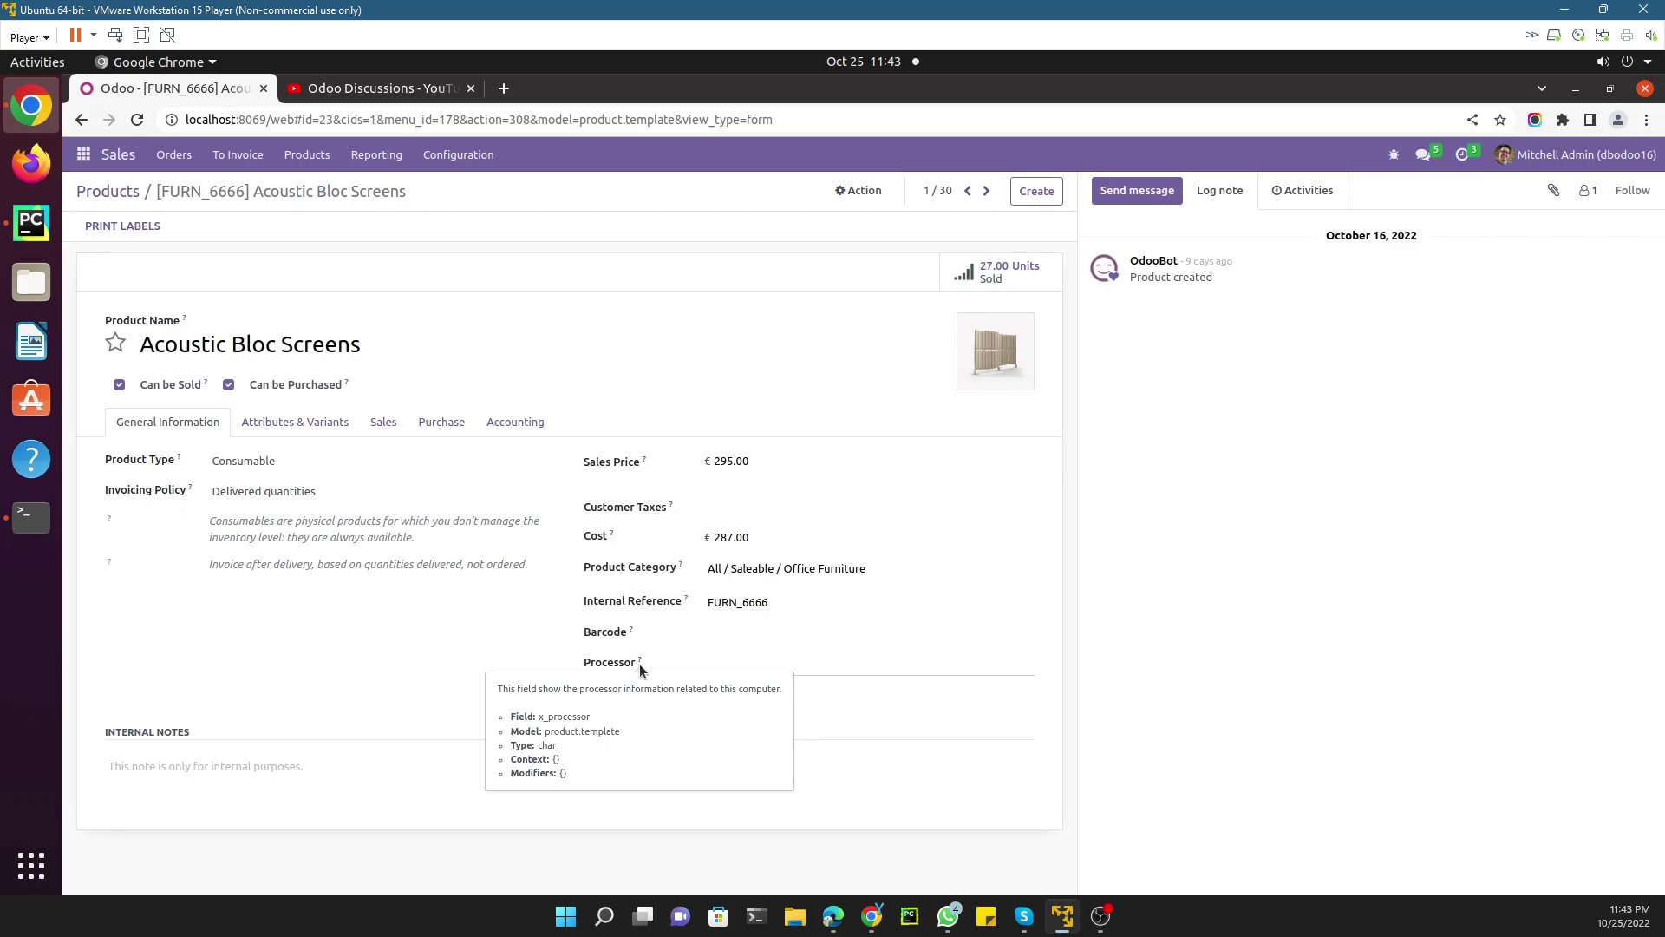
Step: Return to the Products list, open the Cabinet with Doors product and bring up its search view for editing
{"action": "left_click", "coordinate": [111, 191]}
{"action": "left_click", "coordinate": [1393, 155]}
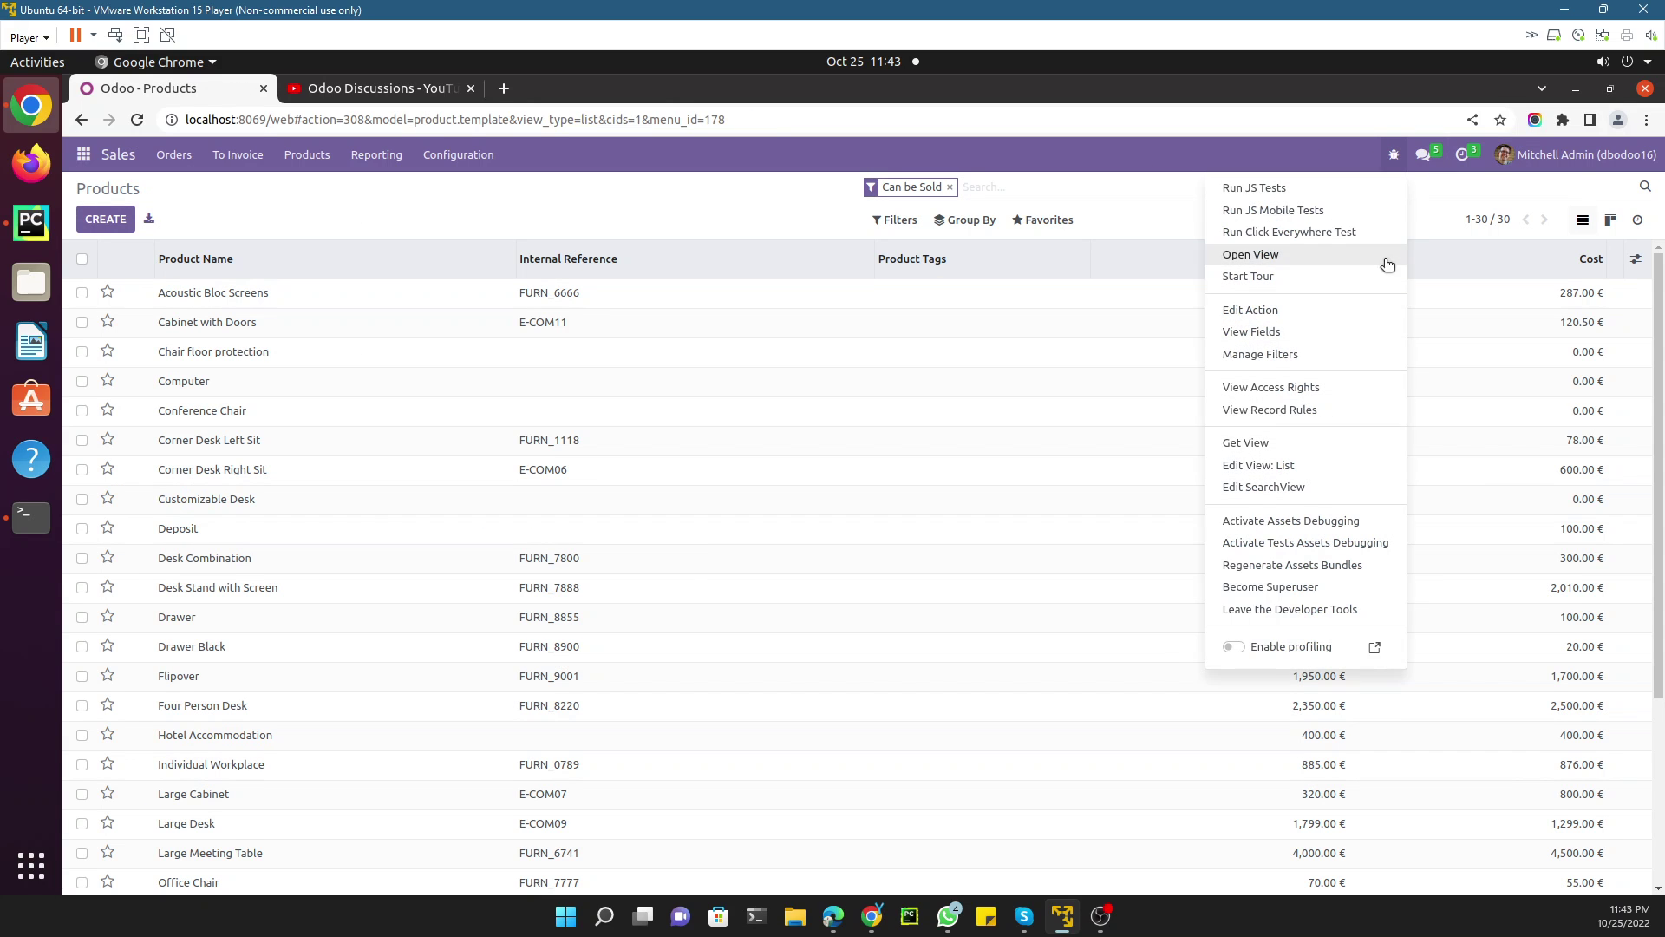
{"action": "left_click", "coordinate": [890, 315]}
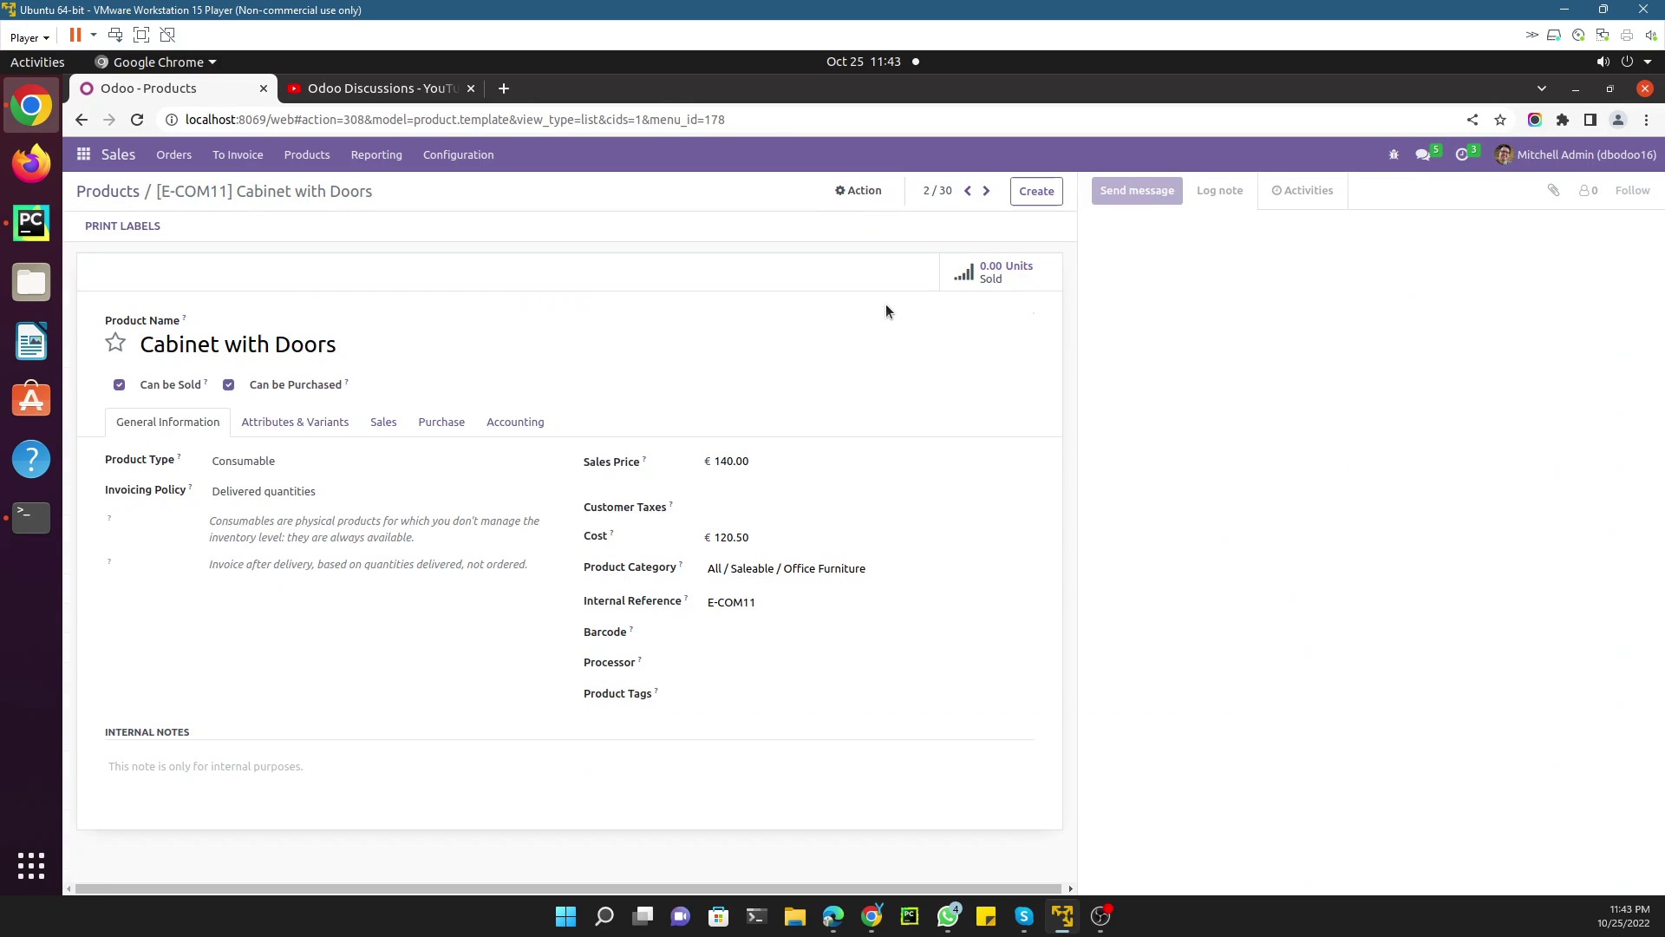
{"action": "left_click", "coordinate": [1393, 155]}
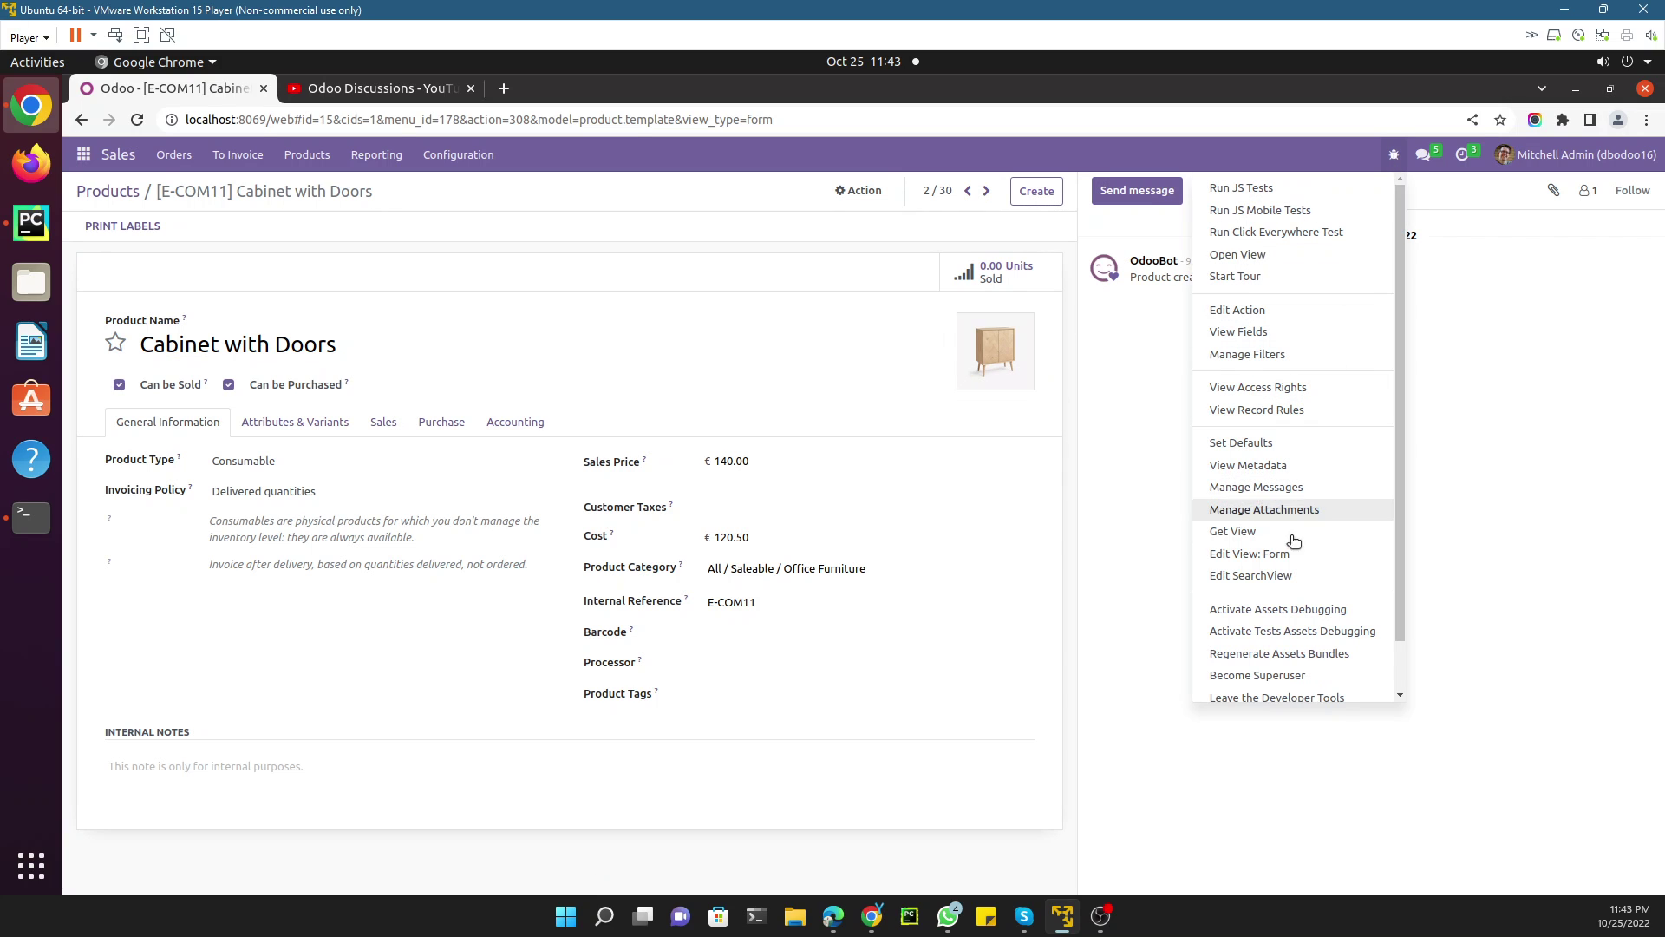
{"action": "left_click", "coordinate": [1247, 576]}
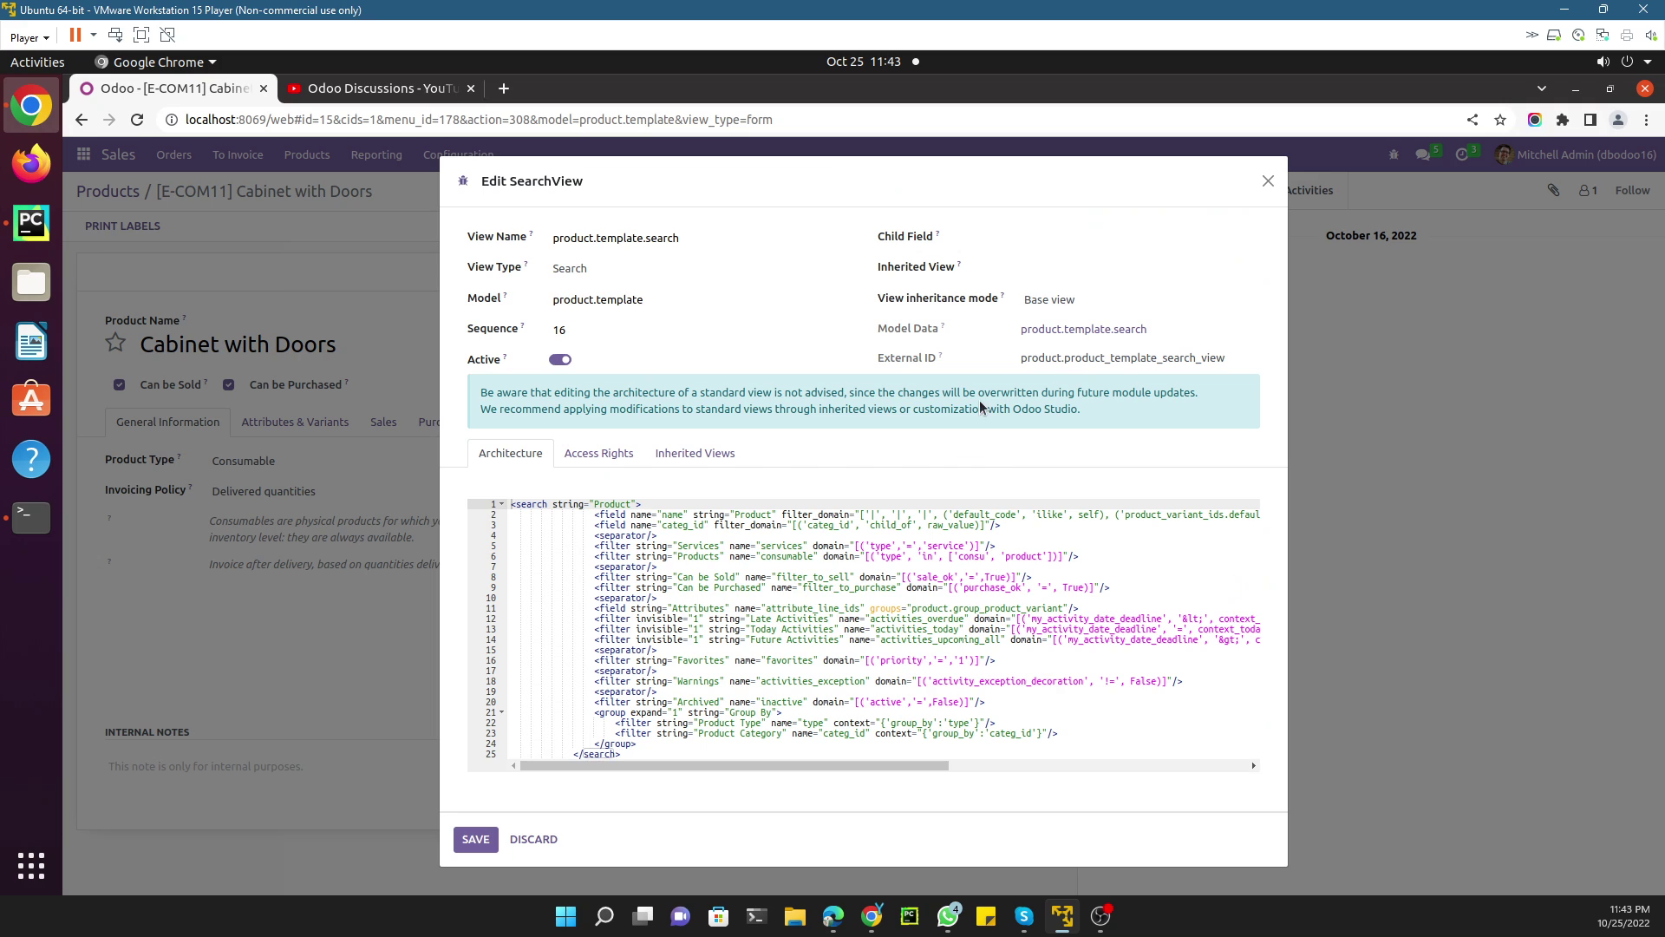
{"action": "left_click", "coordinate": [724, 618]}
{"action": "left_click", "coordinate": [717, 576]}
{"action": "left_click", "coordinate": [714, 558]}
Step: Start a field element with the name x_processor on a new line below the categ_id field in the view architecture
{"action": "left_click", "coordinate": [1021, 526]}
{"action": "key", "text": "Return"}
{"action": "type", "text": "<fiel"}
{"action": "key", "text": "BackSpace"}
{"action": "key", "text": "BackSpace"}
{"action": "key", "text": "BackSpace"}
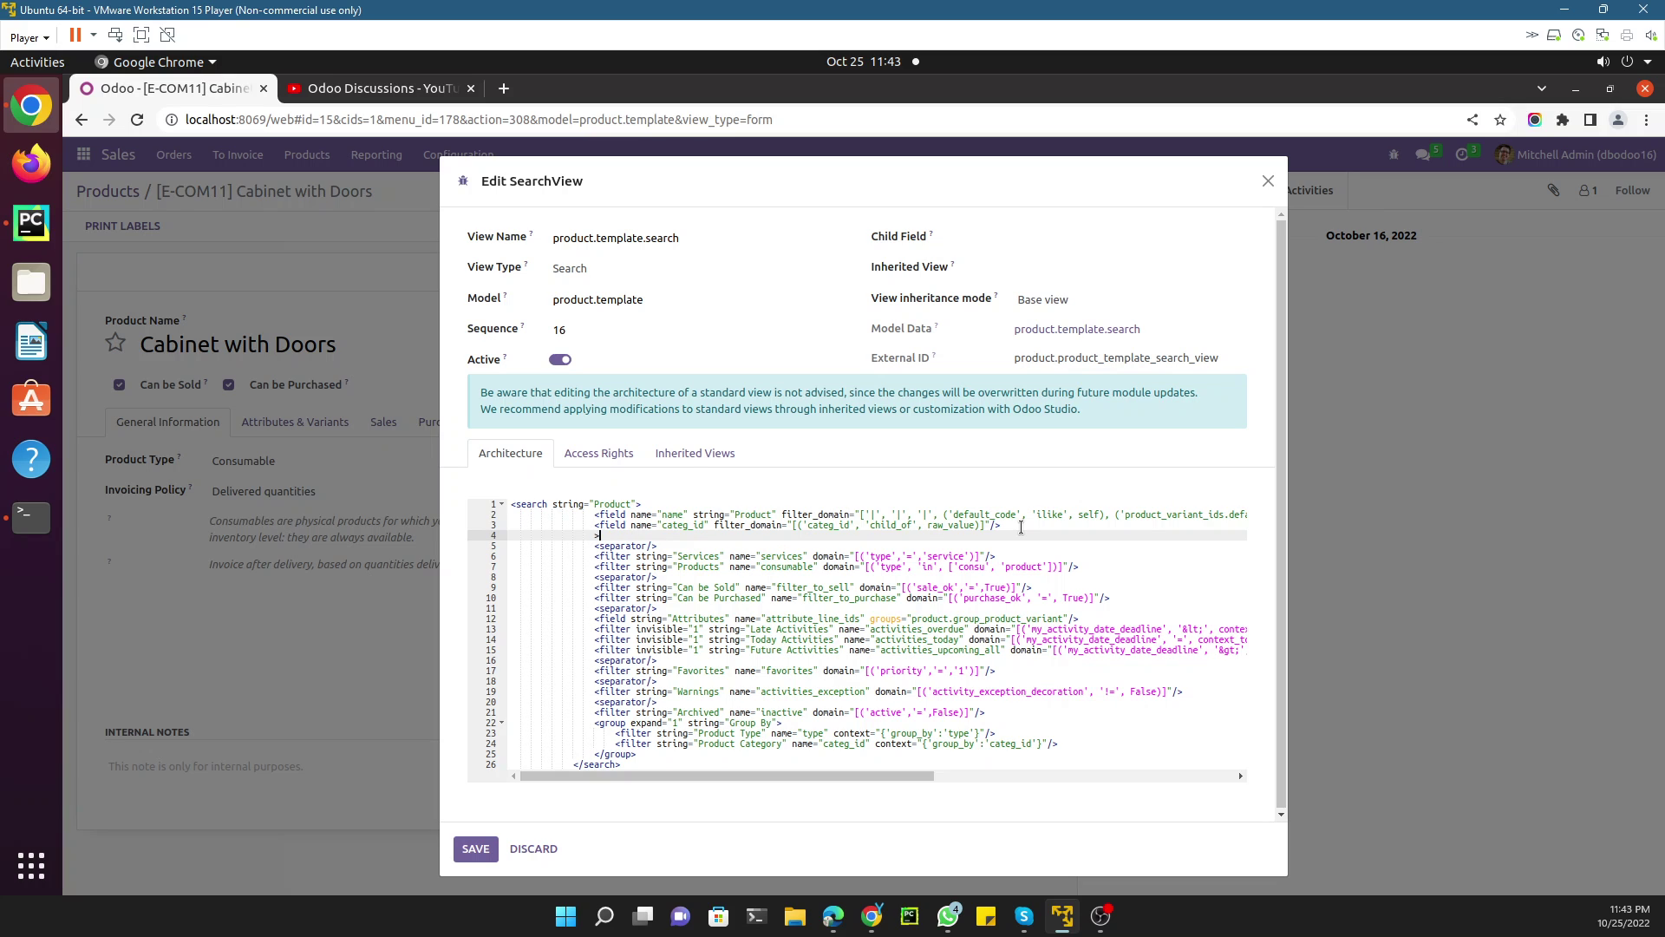
{"action": "type", "text": "field name=\"x"}
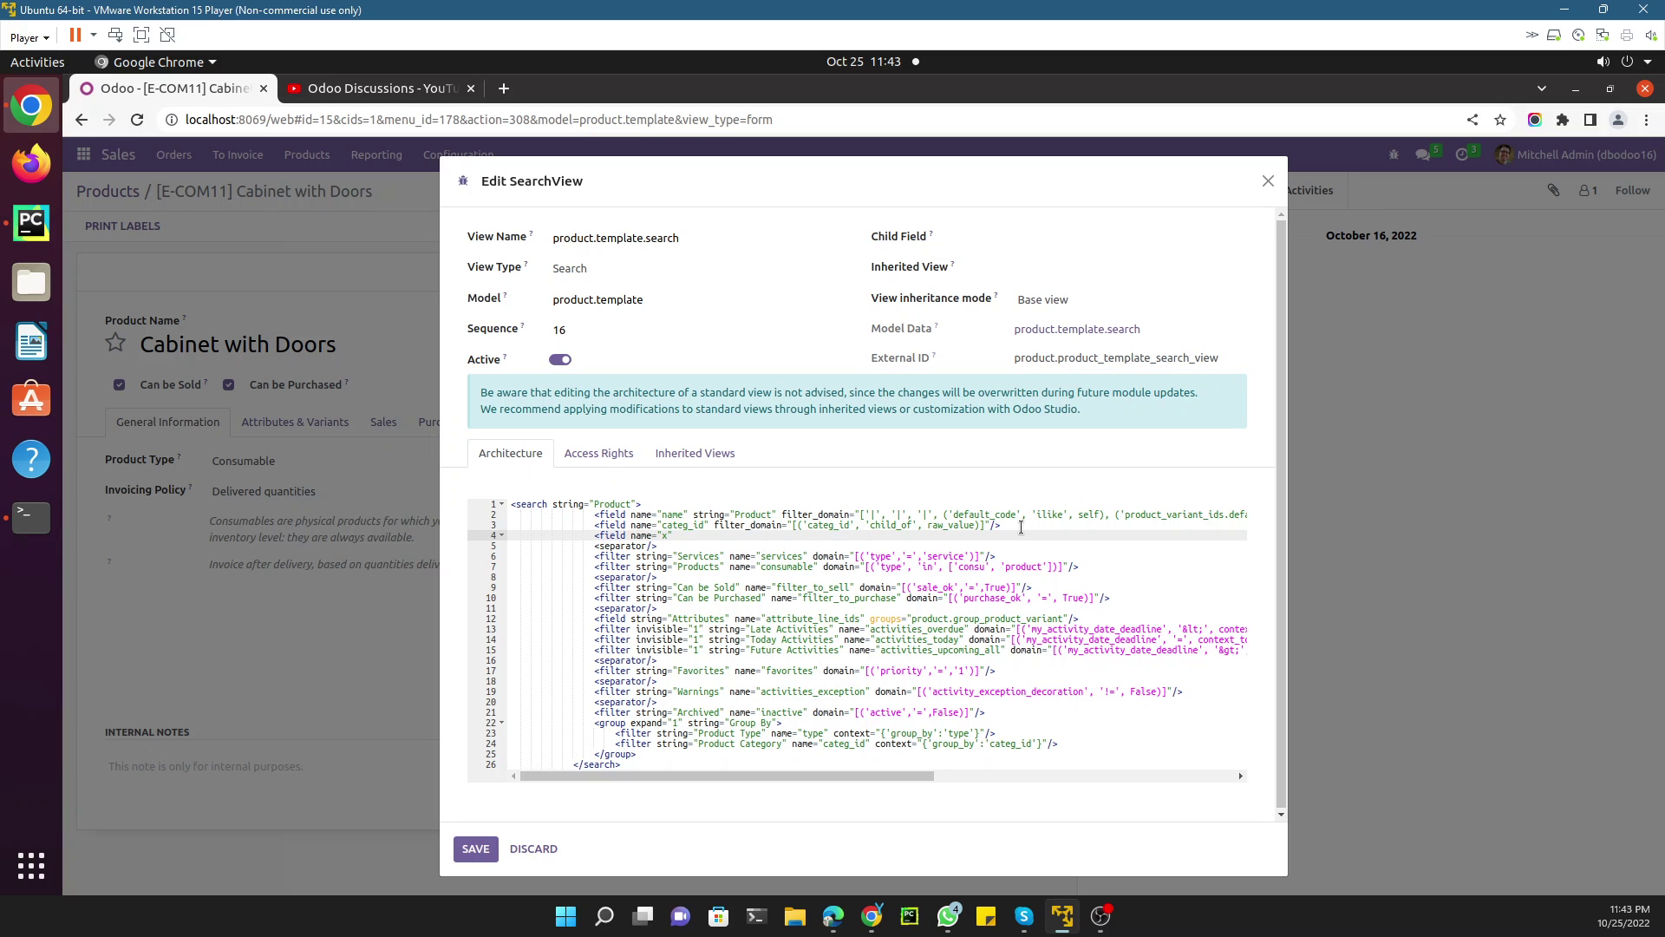
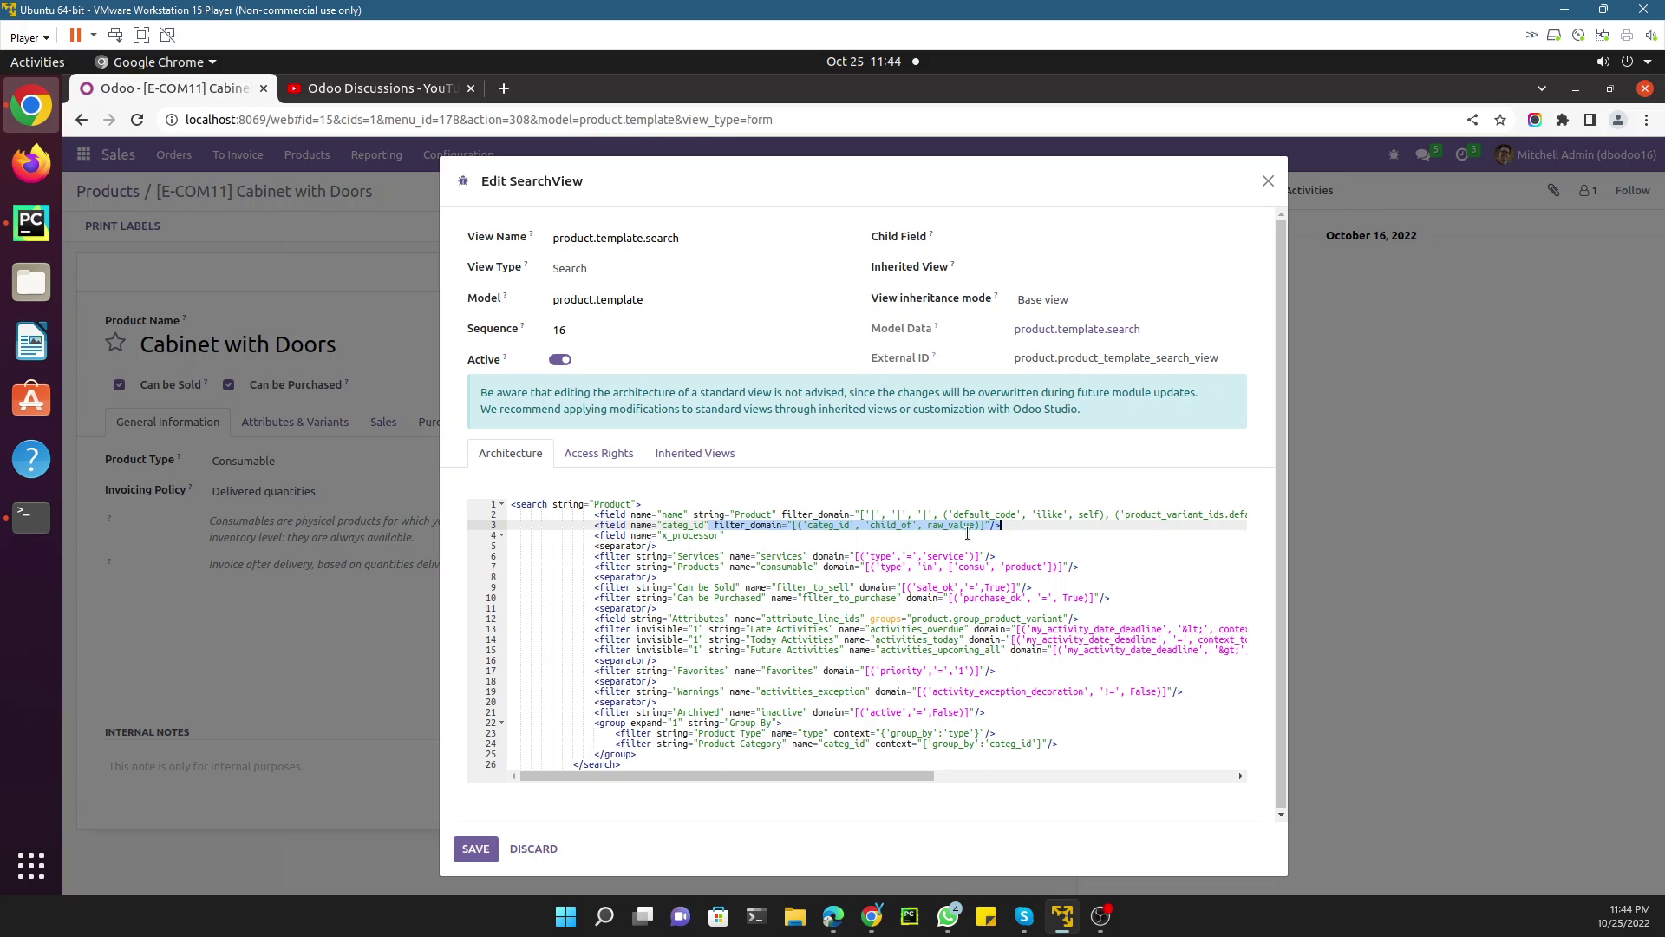
Step: Complete the x_processor line with the categ_id filter_domain, replacing categ_id inside the domain with x_processor
{"action": "left_click", "coordinate": [742, 538]}
{"action": "type", "text": "filter_domain=\"[('categ_id', 'child_of', raw_value)]\"/>"}
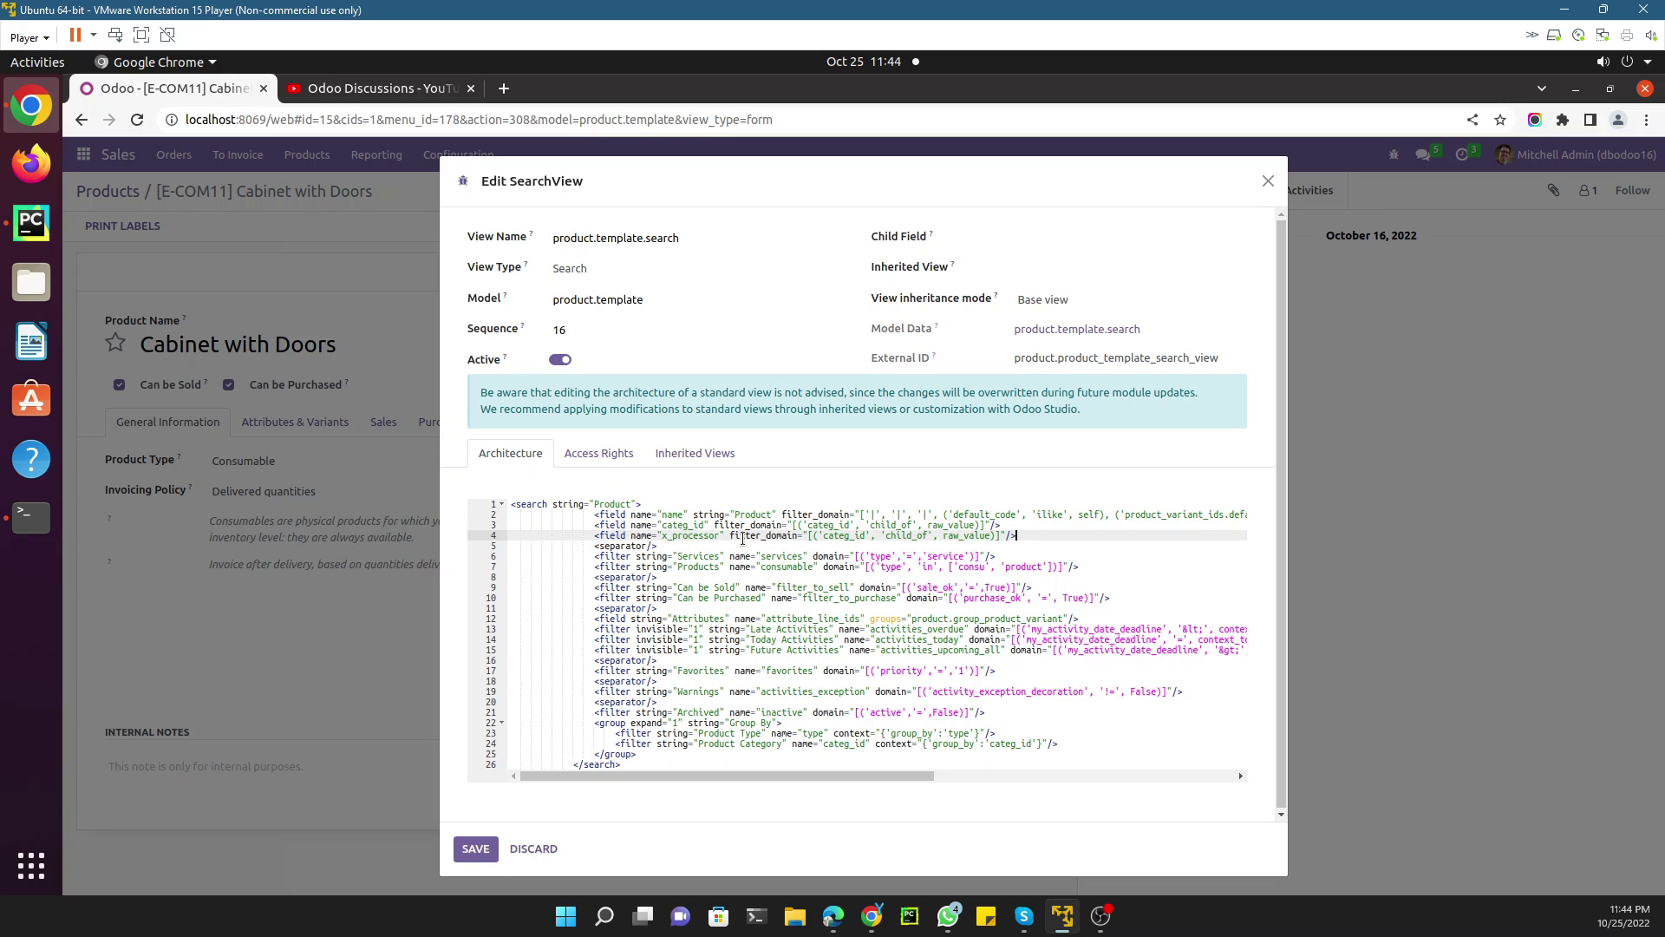
{"action": "double_click", "coordinate": [743, 537]}
{"action": "double_click", "coordinate": [695, 535]}
{"action": "key", "text": "ctrl+c"}
{"action": "double_click", "coordinate": [841, 536]}
{"action": "key", "text": "ctrl+v"}
Step: Replace the child_of operator in the x_processor filter domain with ilike, copied from the name field's domain
{"action": "double_click", "coordinate": [910, 535]}
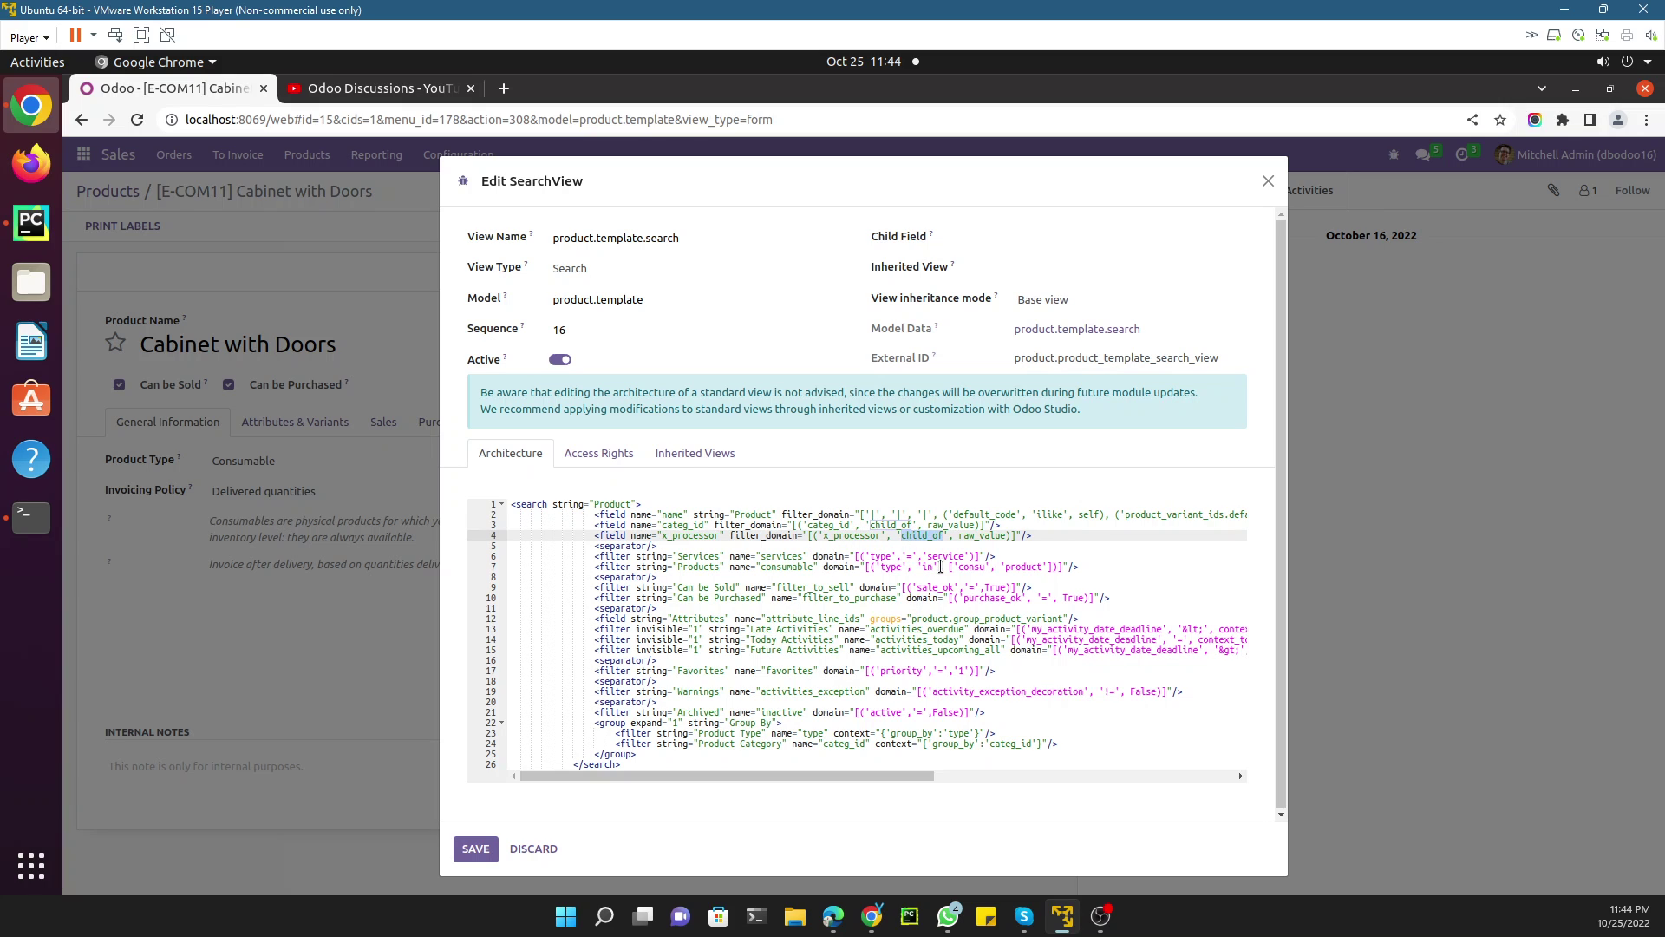
{"action": "type", "text": "="}
{"action": "left_click_drag", "start_coordinate": [1038, 517], "coordinate": [1059, 517]}
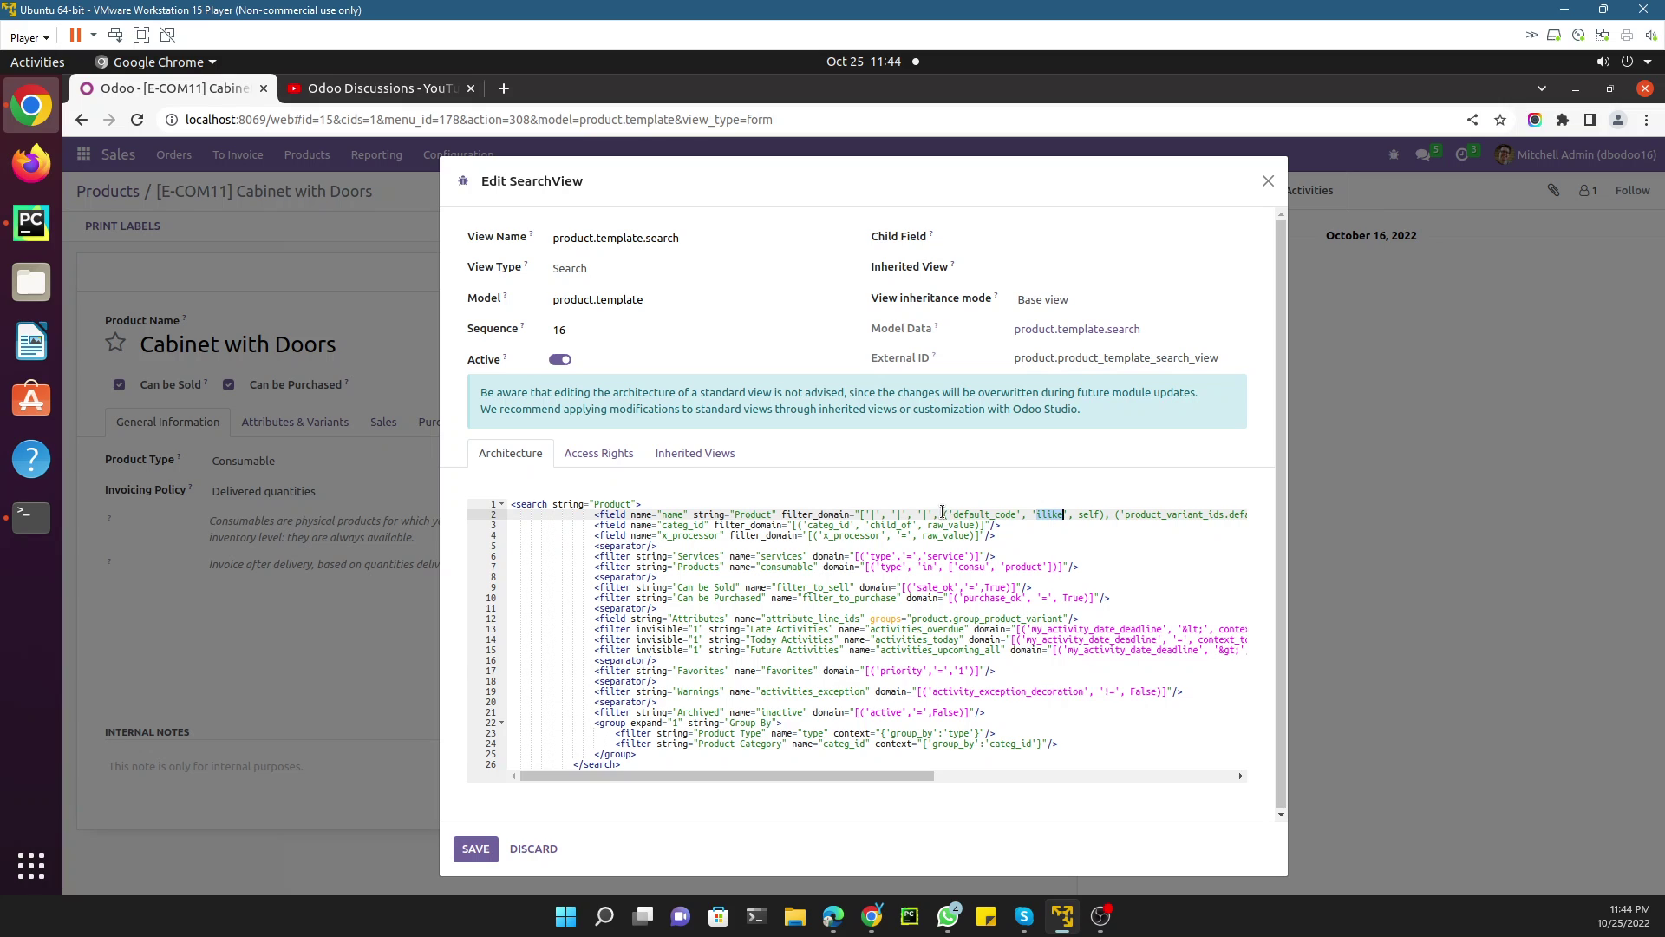
{"action": "right_click", "coordinate": [1033, 509]}
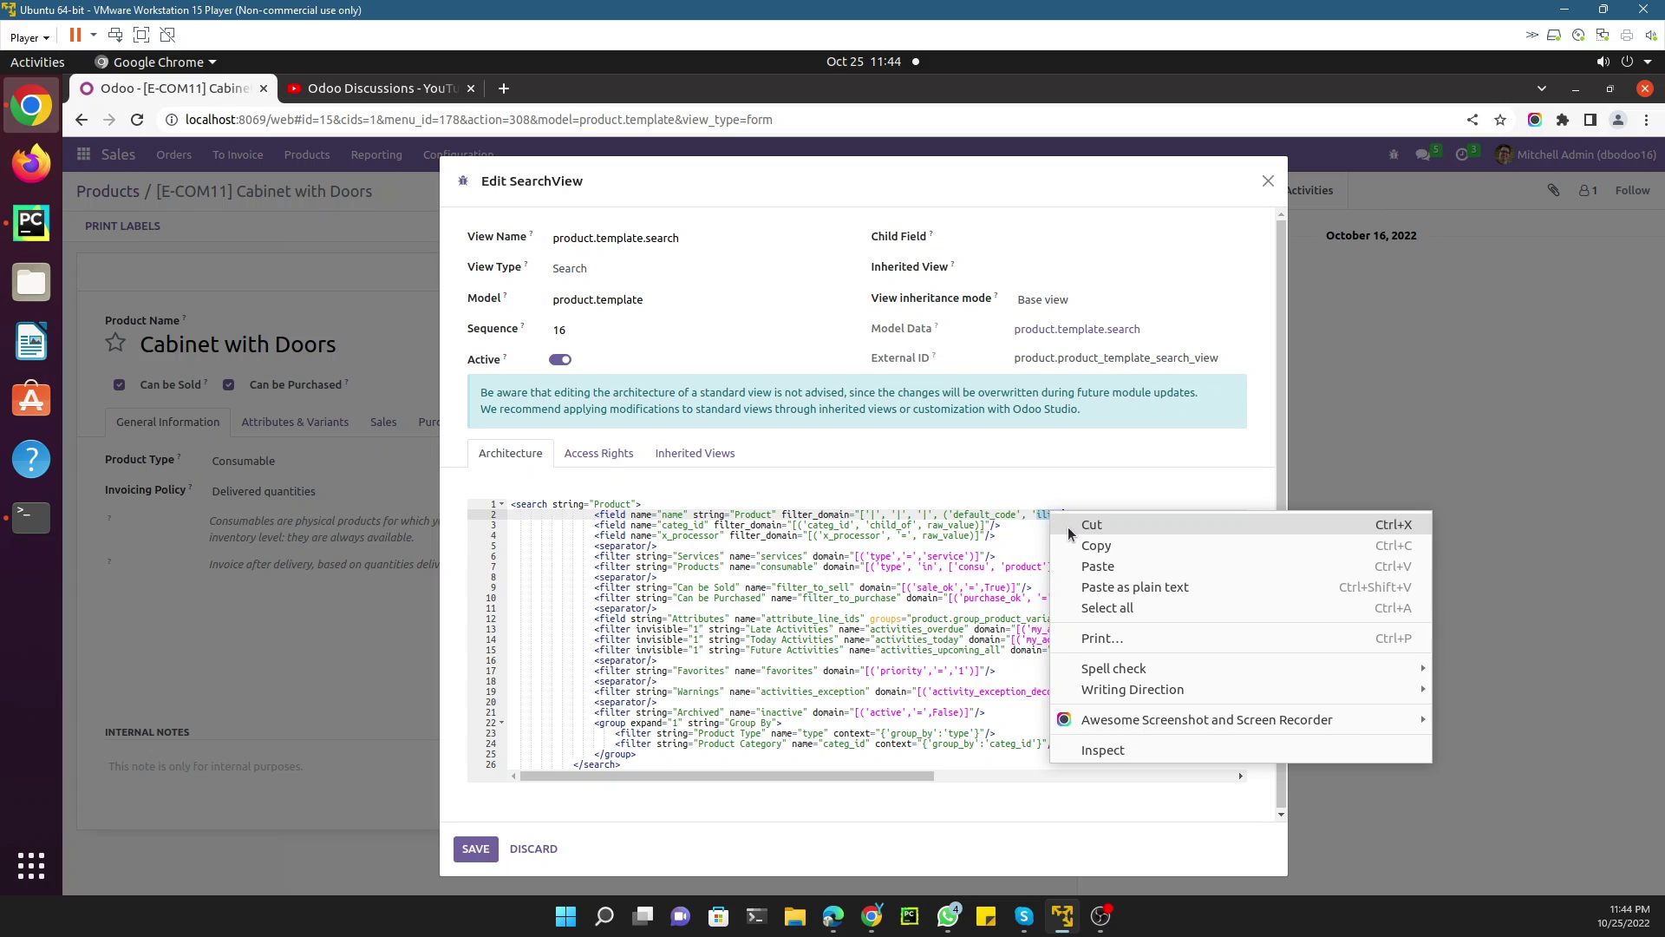
{"action": "left_click", "coordinate": [1074, 543]}
{"action": "double_click", "coordinate": [901, 536]}
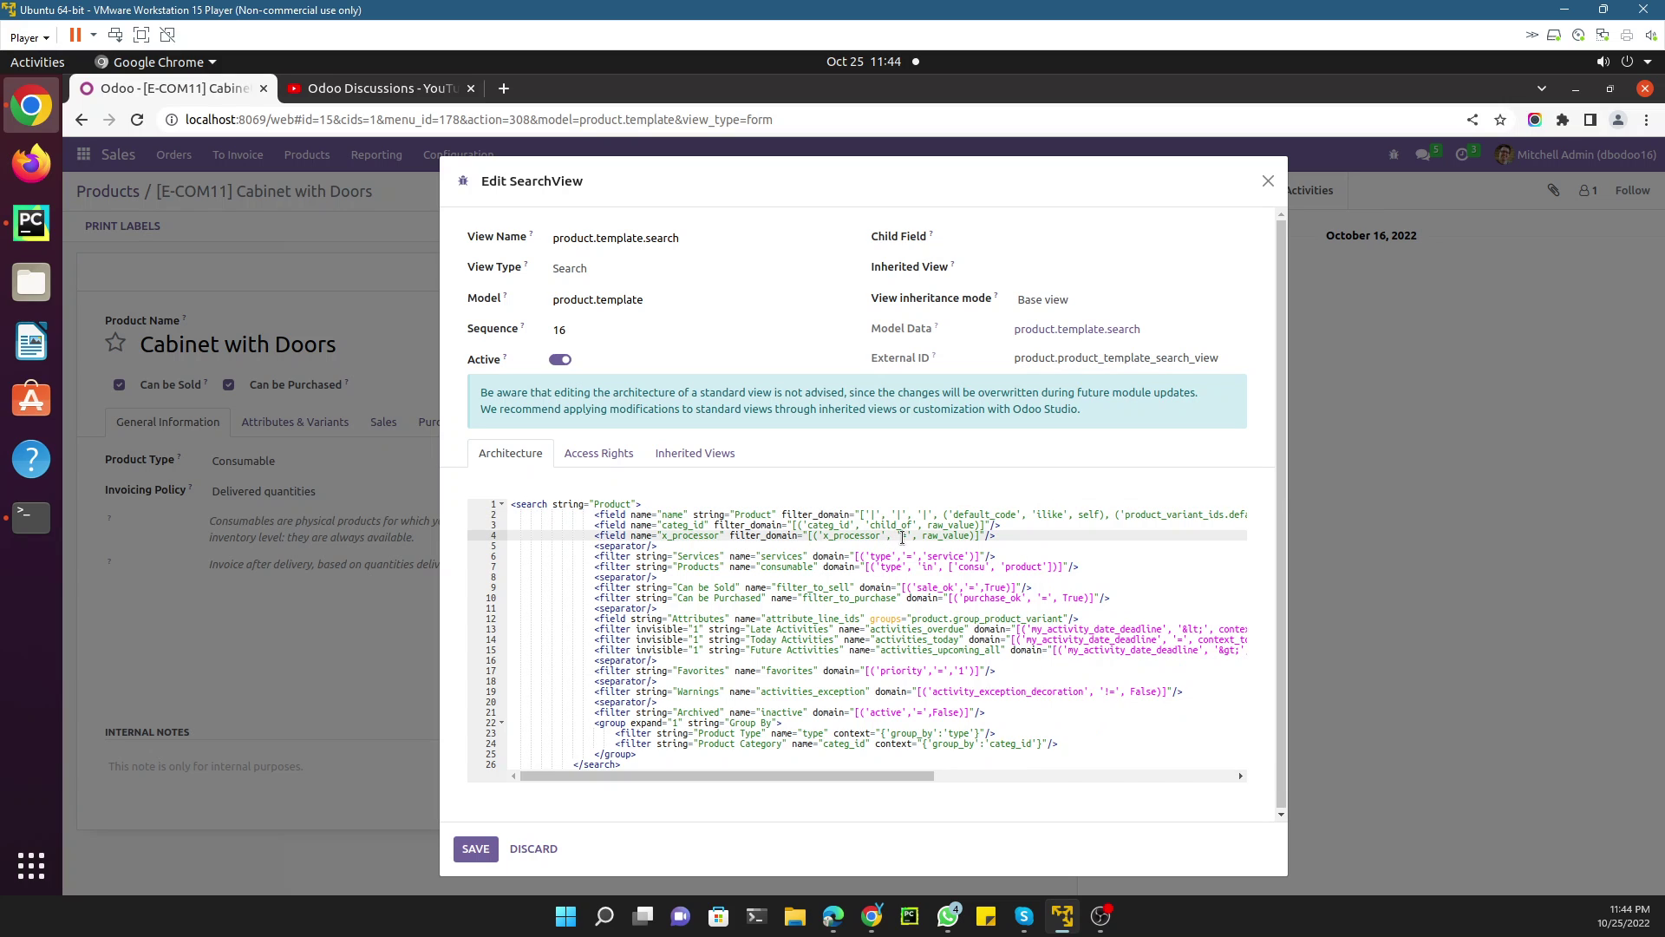
{"action": "left_click", "coordinate": [901, 538]}
{"action": "key", "text": "BackSpace"}
{"action": "key", "text": "ctrl+v"}
Step: Replace raw_value with self in the x_processor filter domain and save the search view
{"action": "double_click", "coordinate": [970, 534]}
{"action": "type", "text": "self"}
{"action": "left_click_drag", "start_coordinate": [963, 535], "coordinate": [817, 535]}
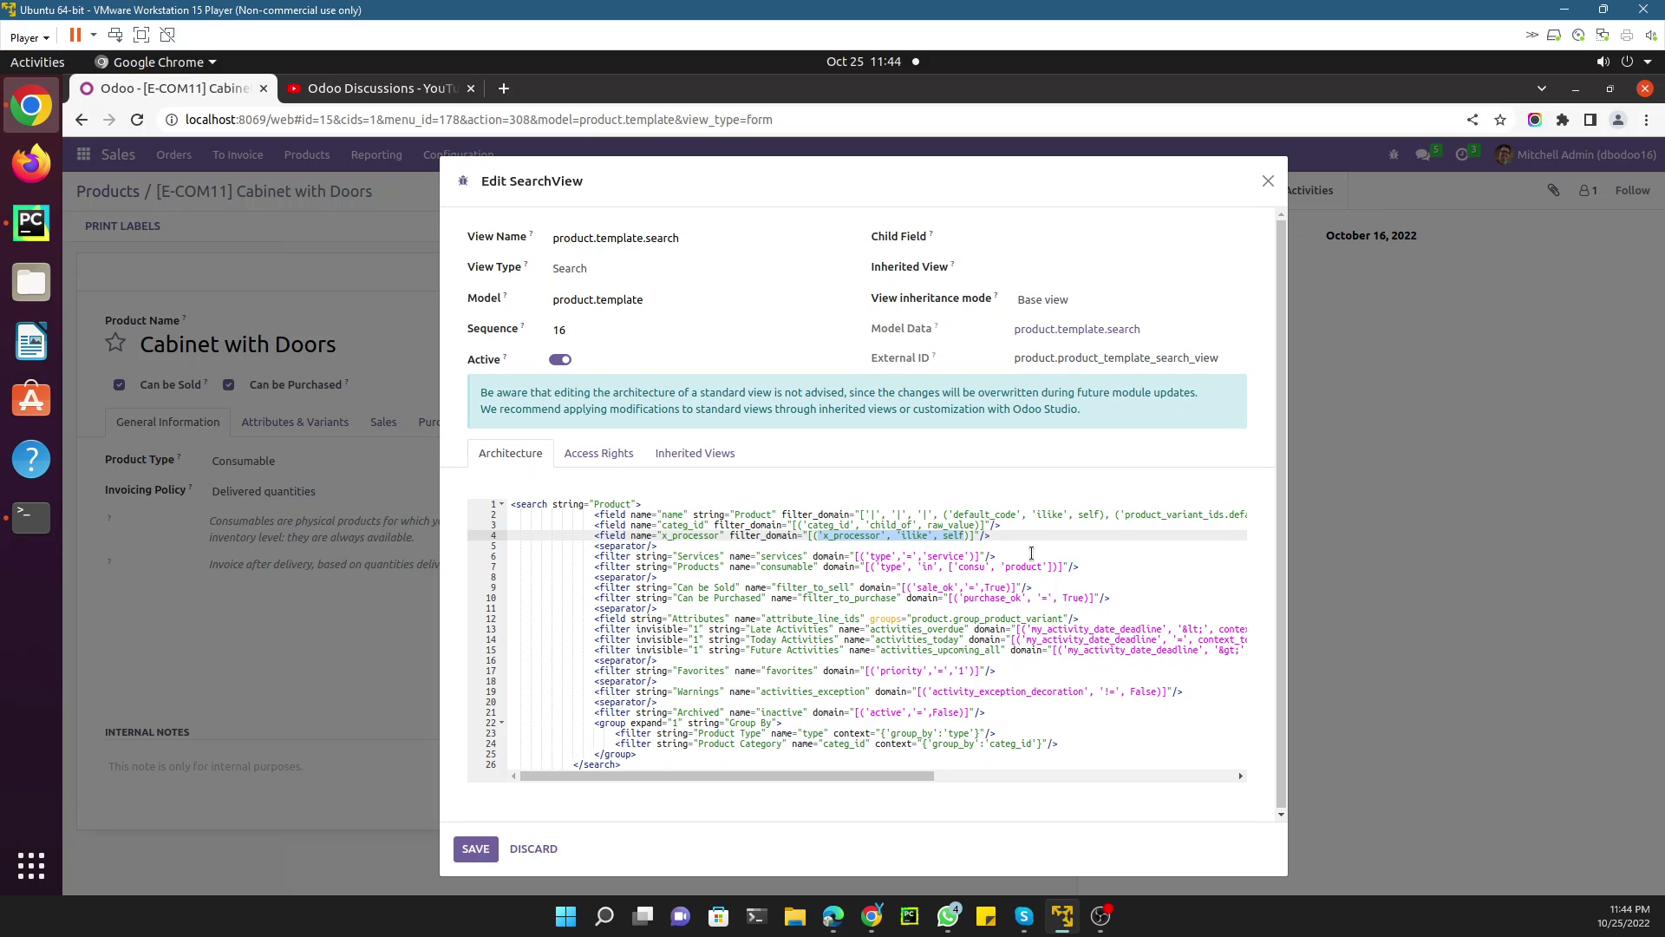
{"action": "left_click", "coordinate": [962, 537]}
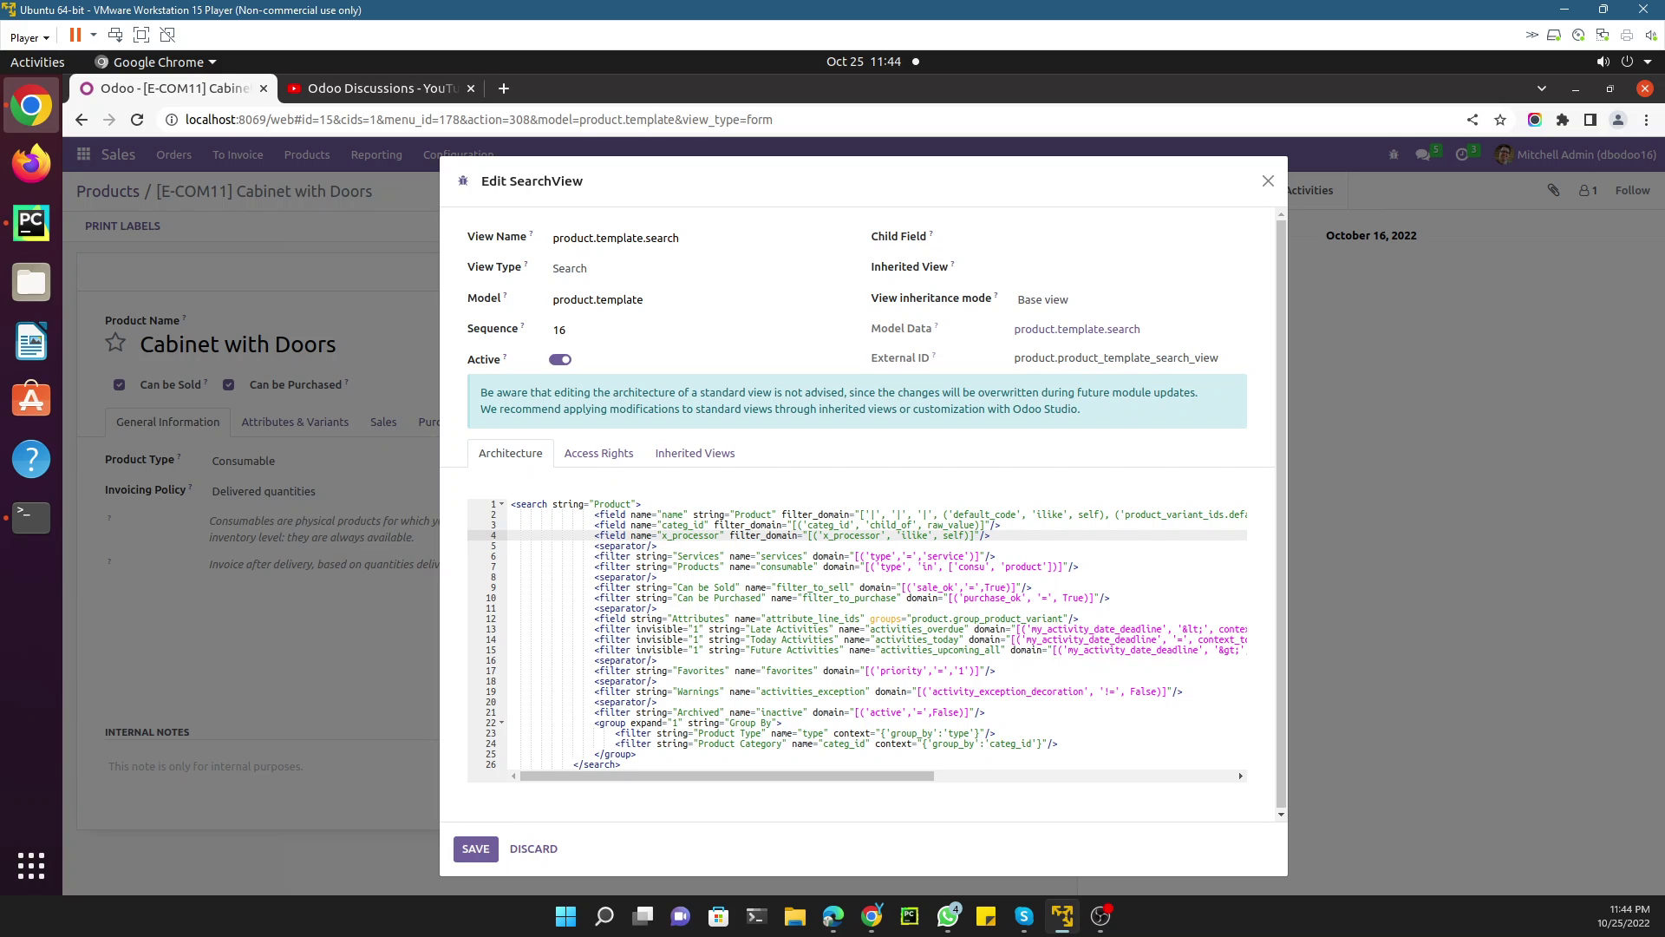
{"action": "left_click", "coordinate": [475, 848]}
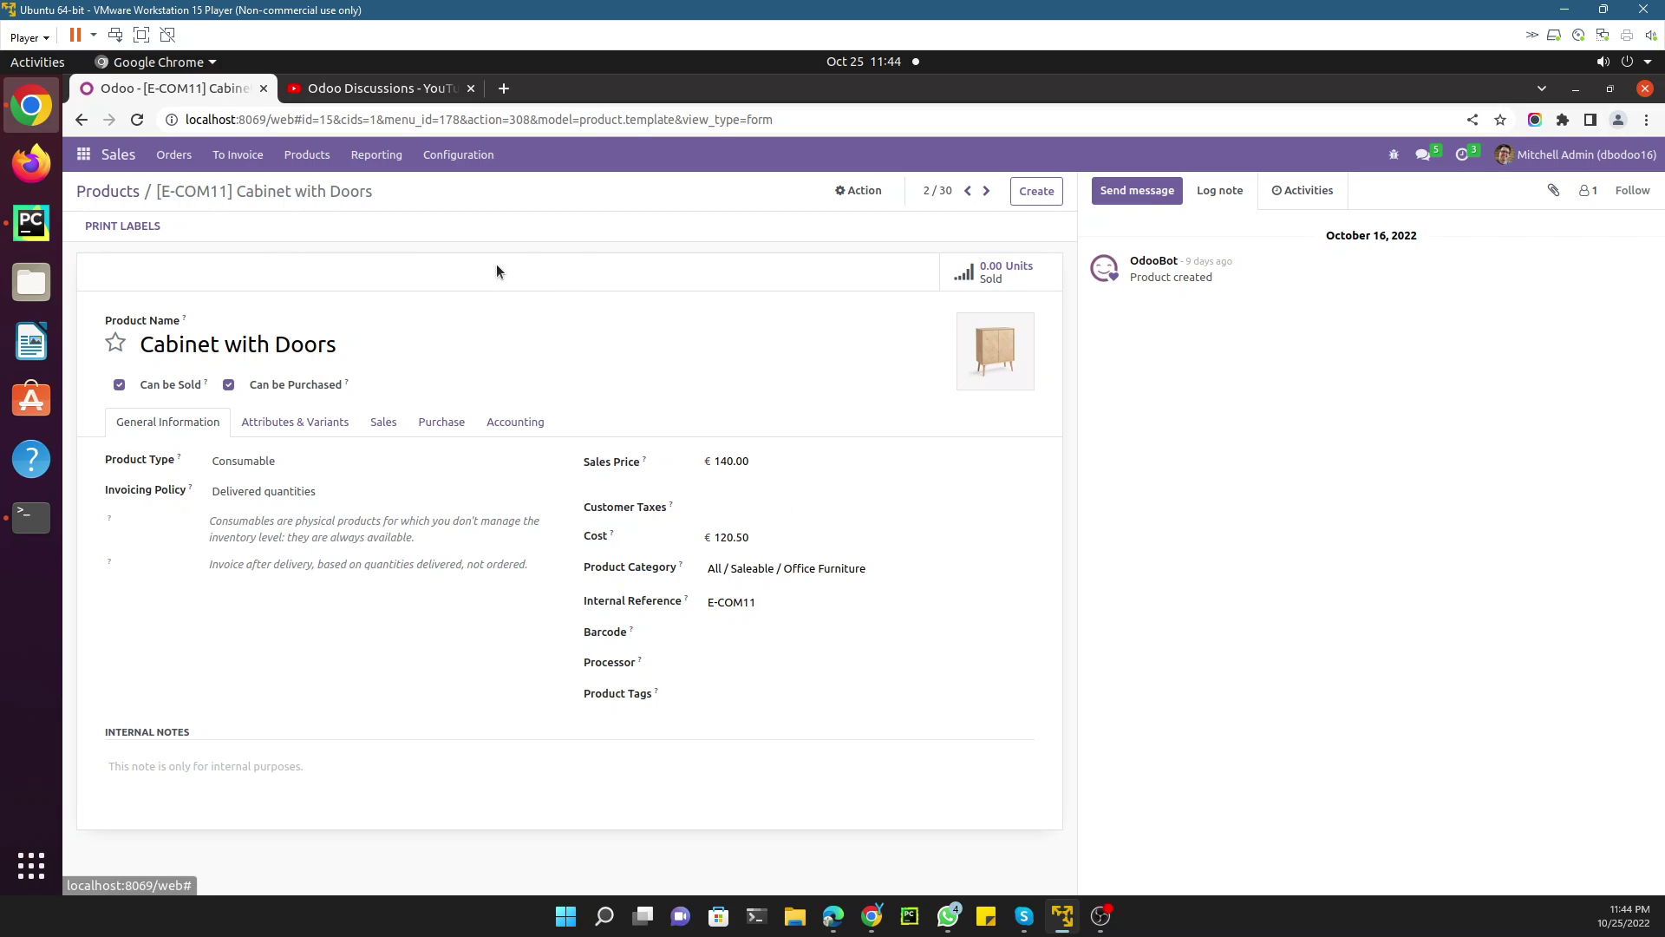
Step: Go back to the Products list and reload the page
{"action": "left_click", "coordinate": [314, 156]}
{"action": "left_click", "coordinate": [320, 156]}
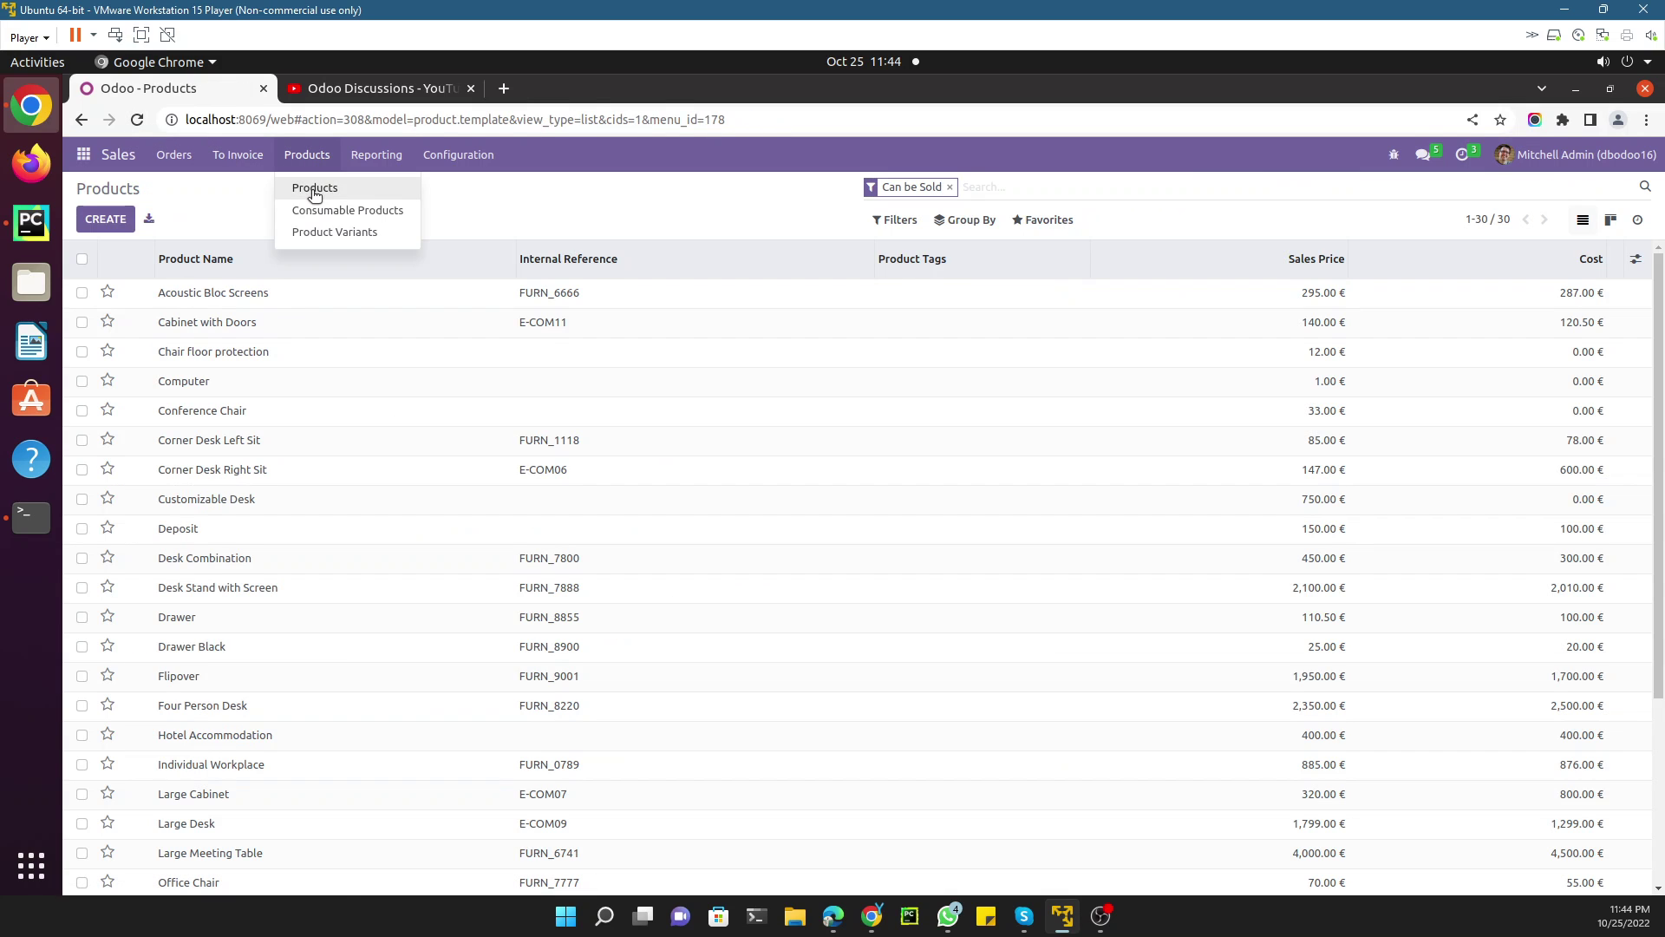
{"action": "left_click", "coordinate": [311, 186]}
{"action": "left_click", "coordinate": [139, 121]}
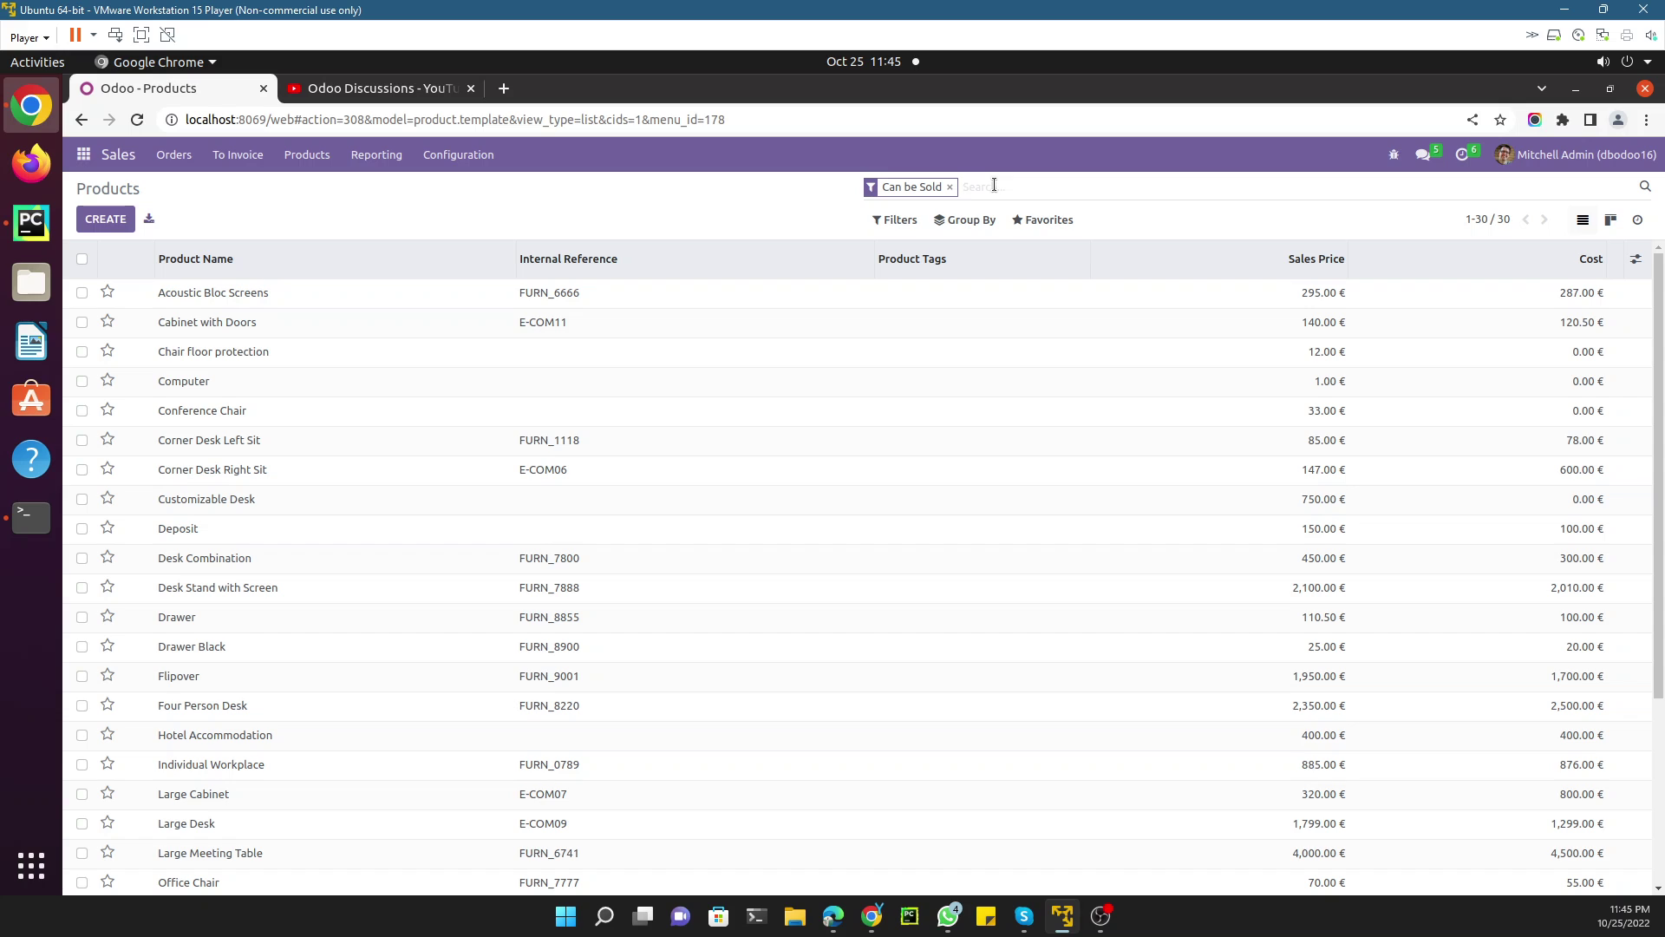
Step: Search the products by Processor for i7, inspect the Computer product's form, and return to the list
{"action": "type", "text": "i"}
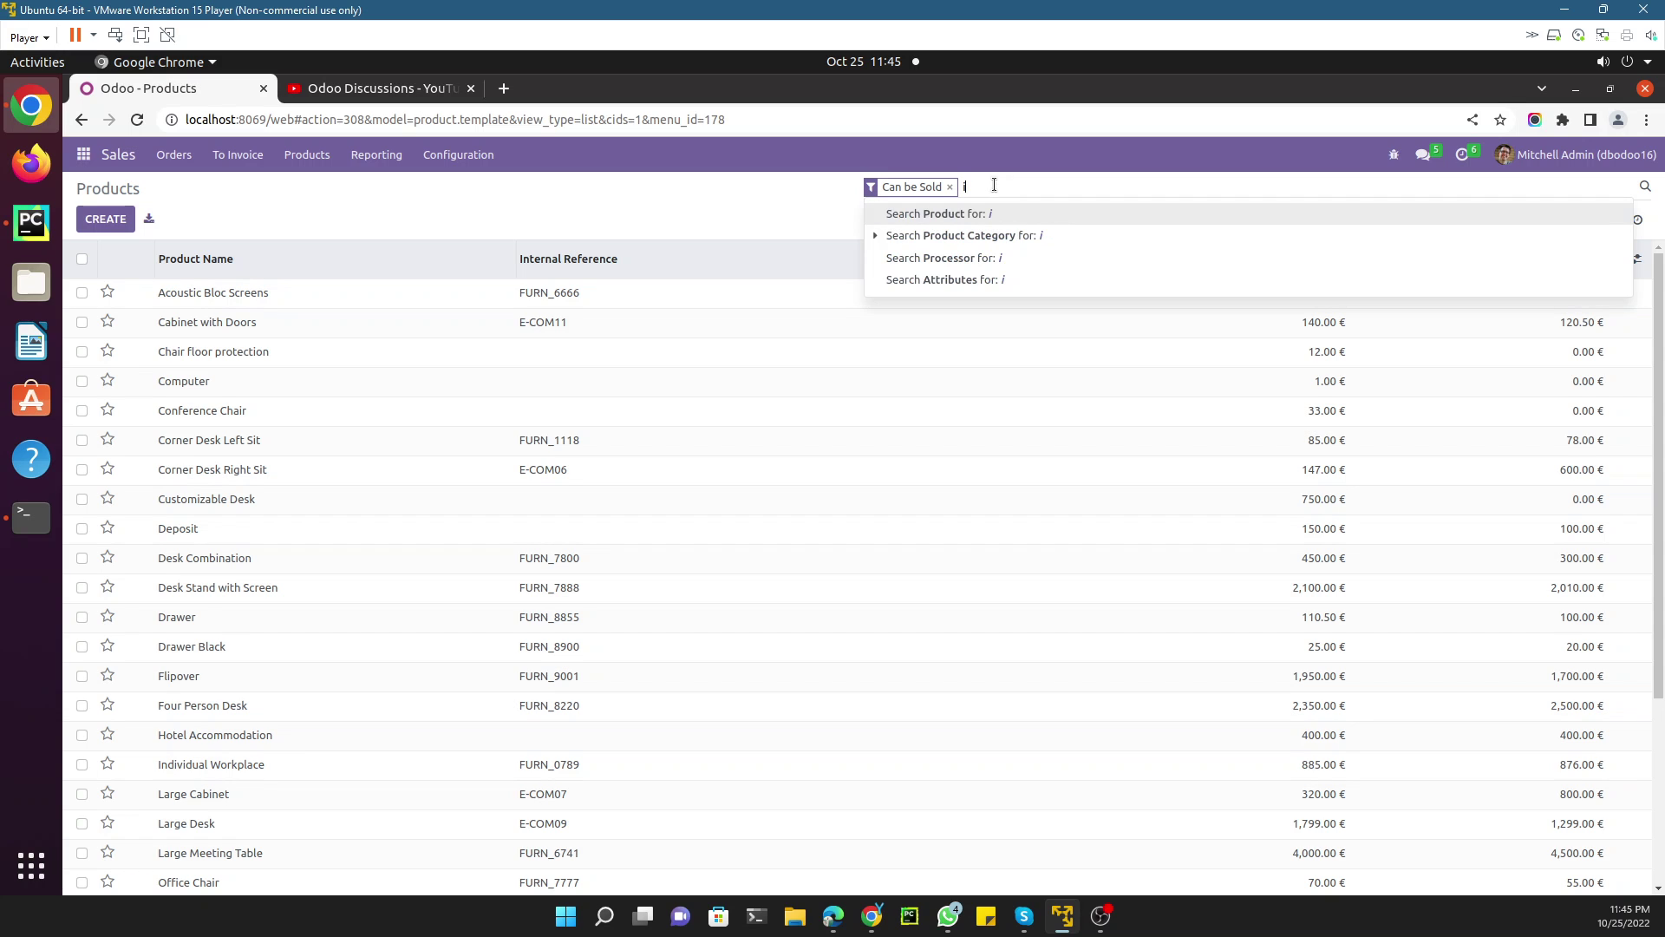
{"action": "key", "text": "Down"}
{"action": "key", "text": "Down"}
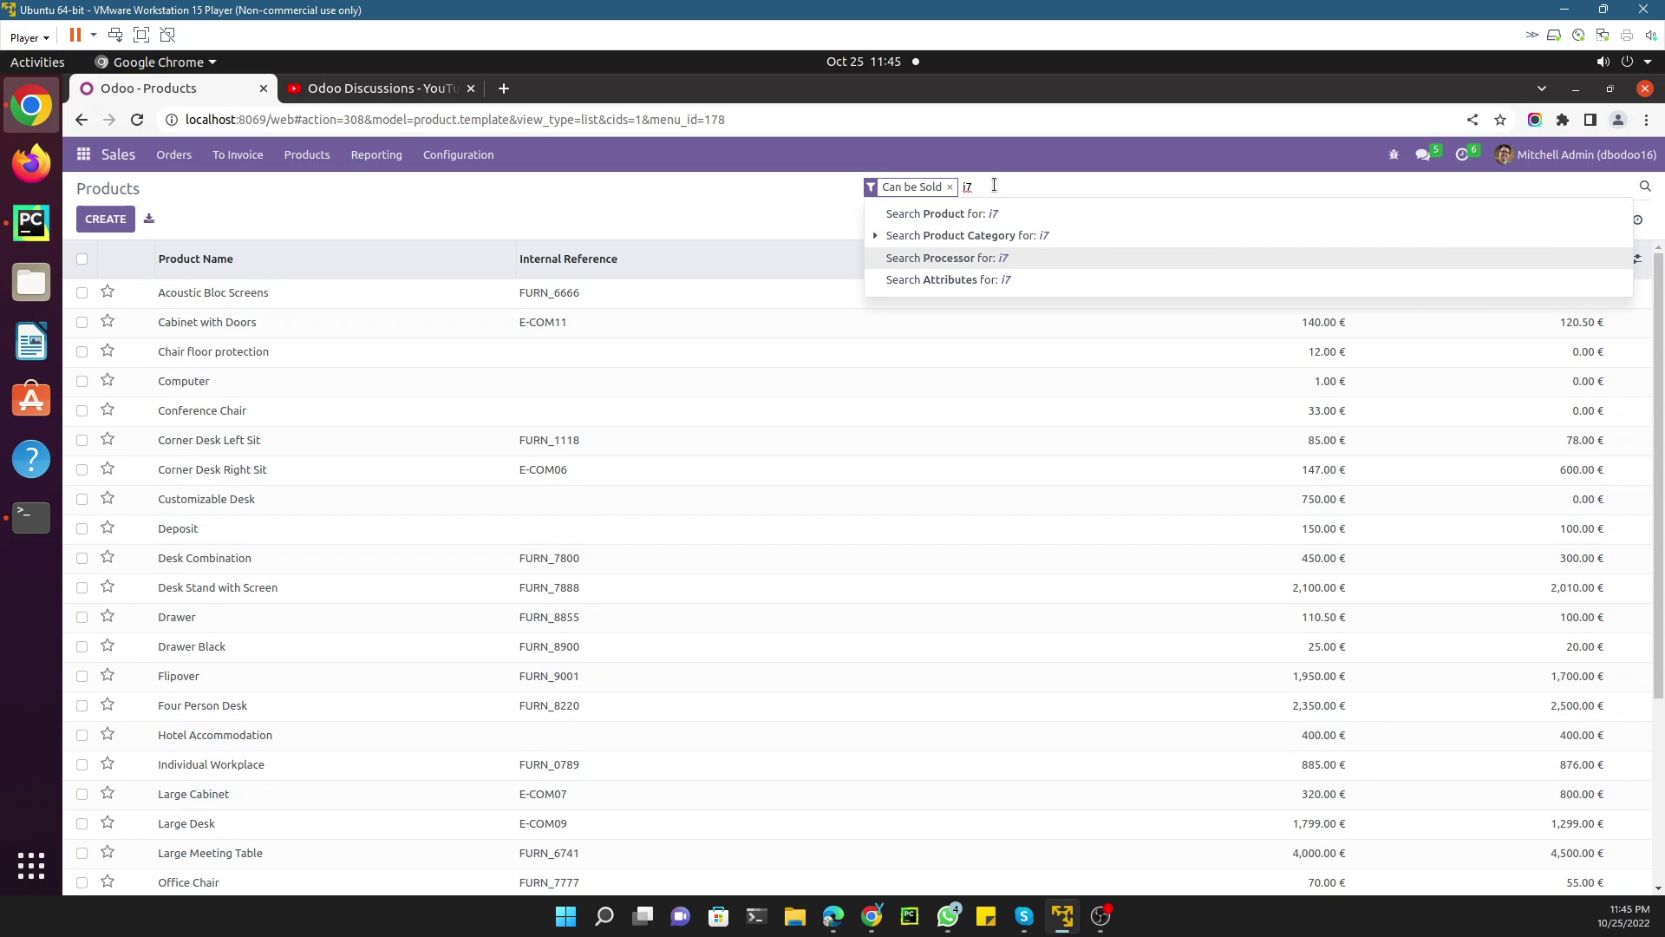
{"action": "key", "text": "Return"}
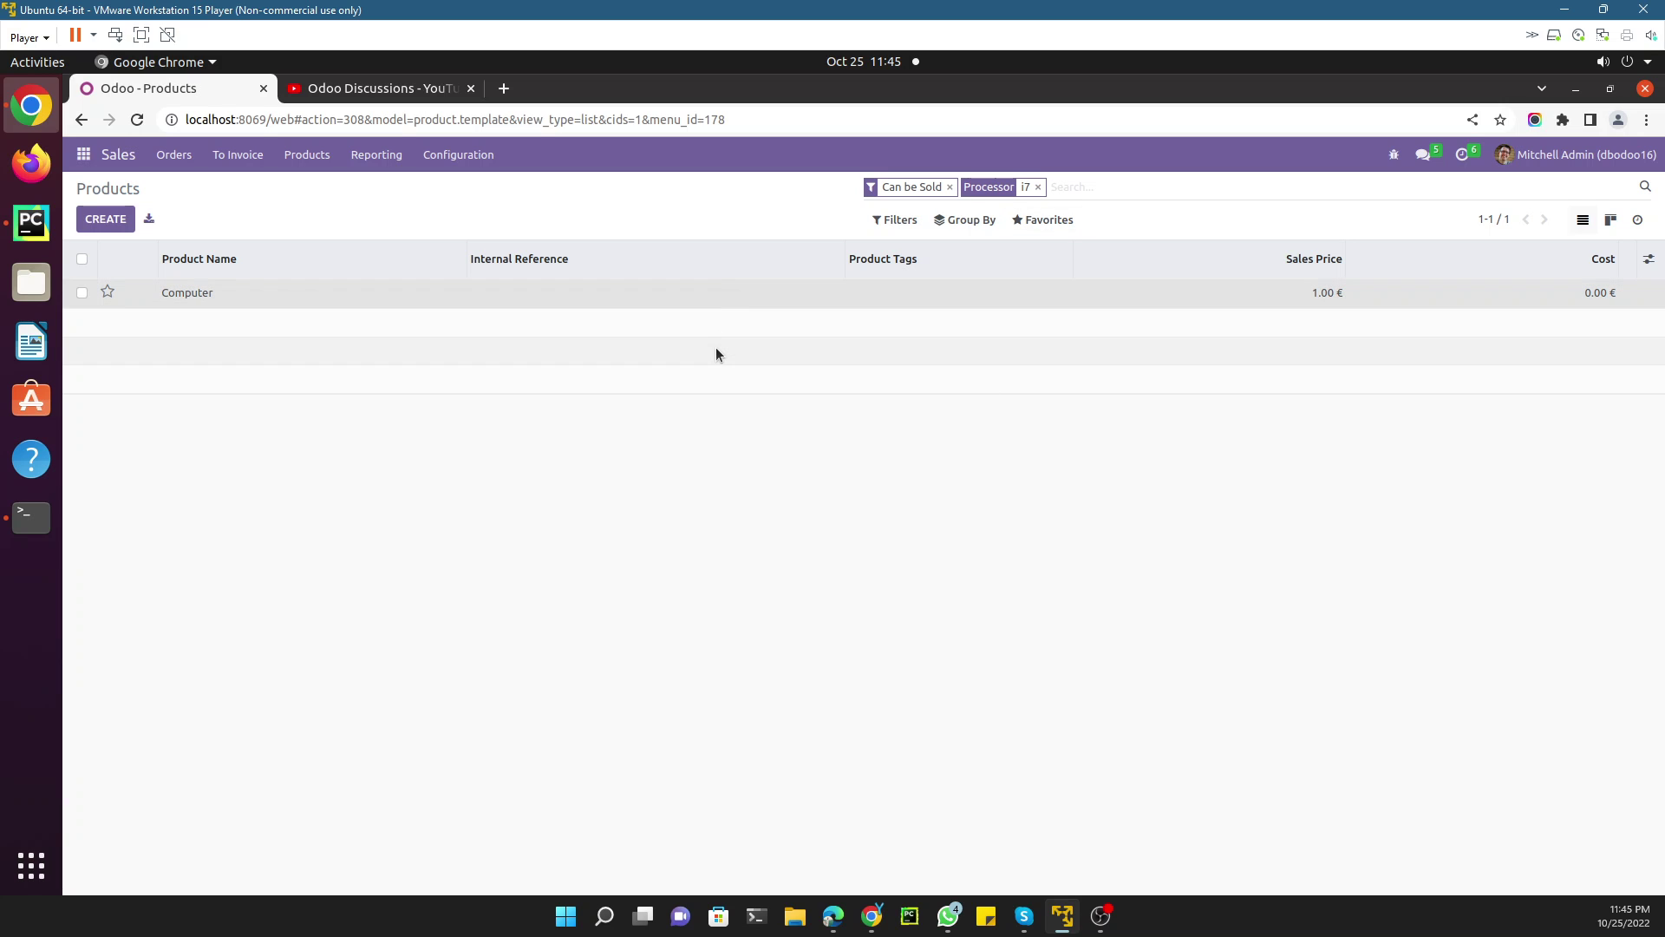
{"action": "key", "text": "Return"}
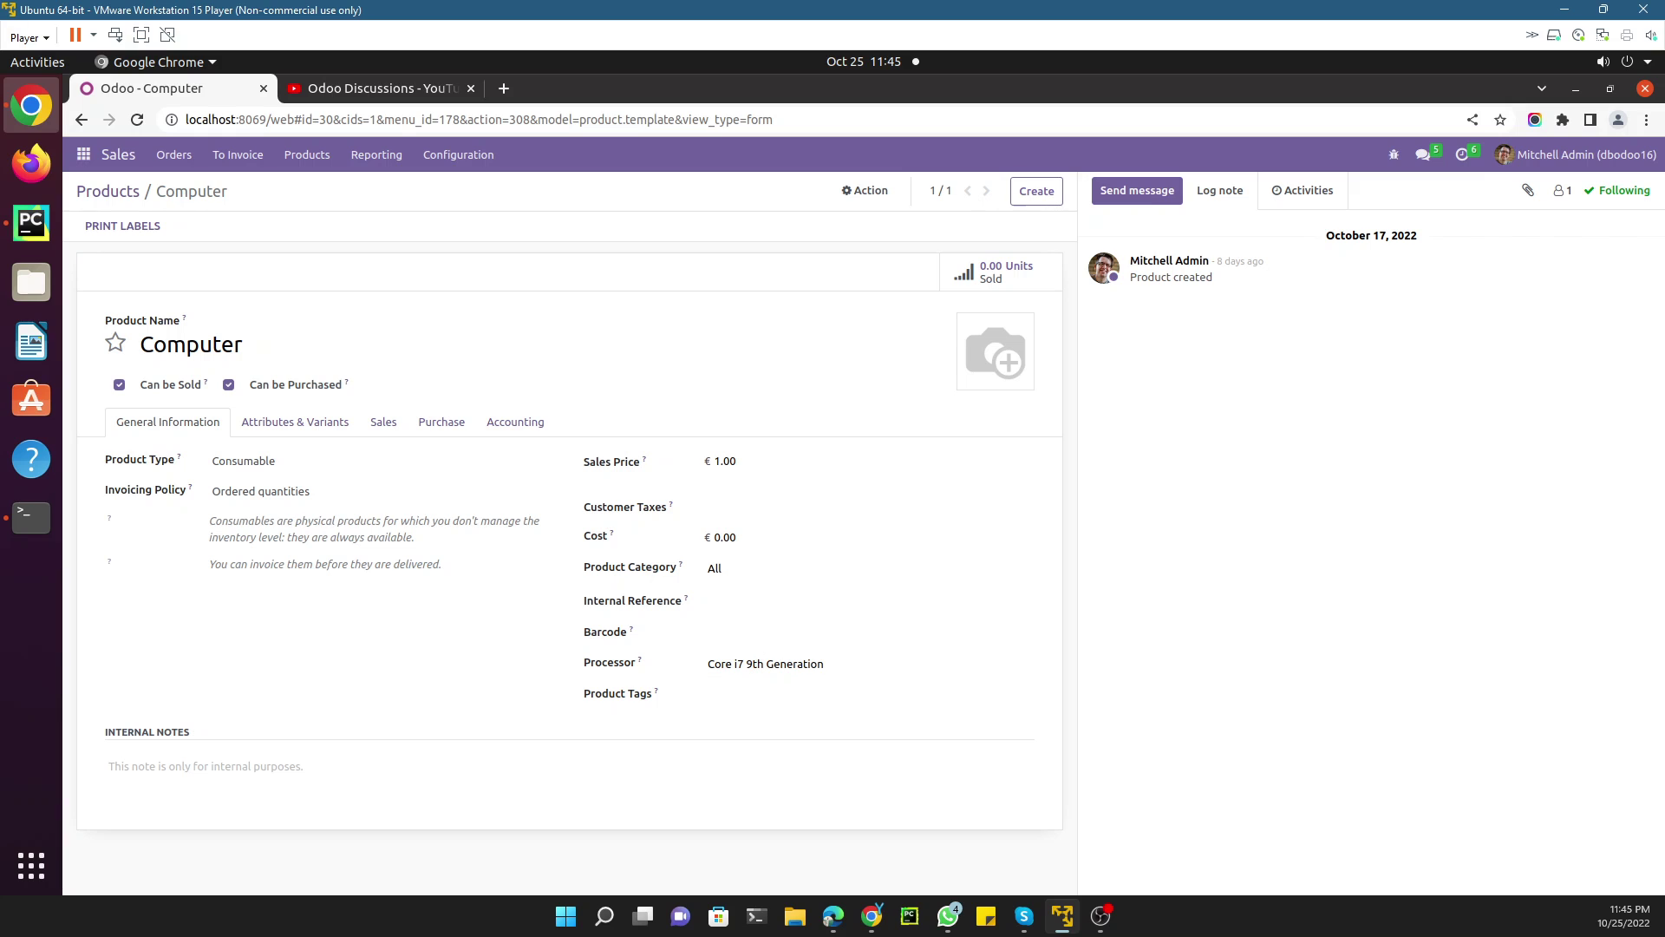
{"action": "left_click", "coordinate": [111, 191]}
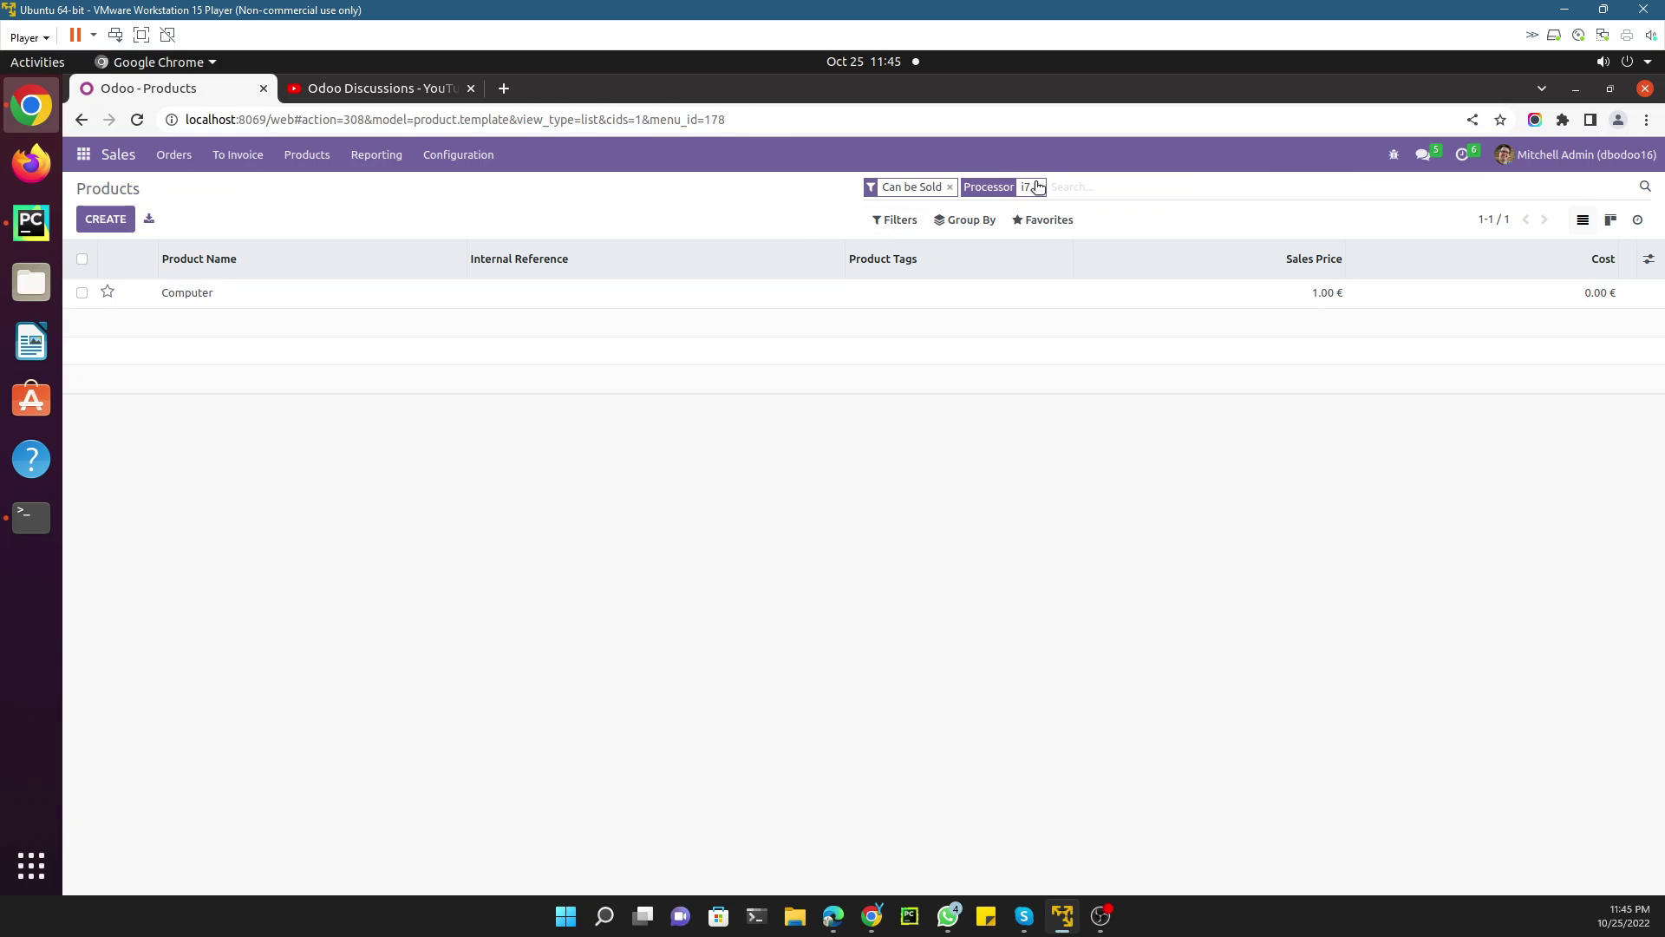
Step: Replace the Processor search with the Services filter and check the Hotel Accommodation product's form
{"action": "left_click", "coordinate": [895, 219]}
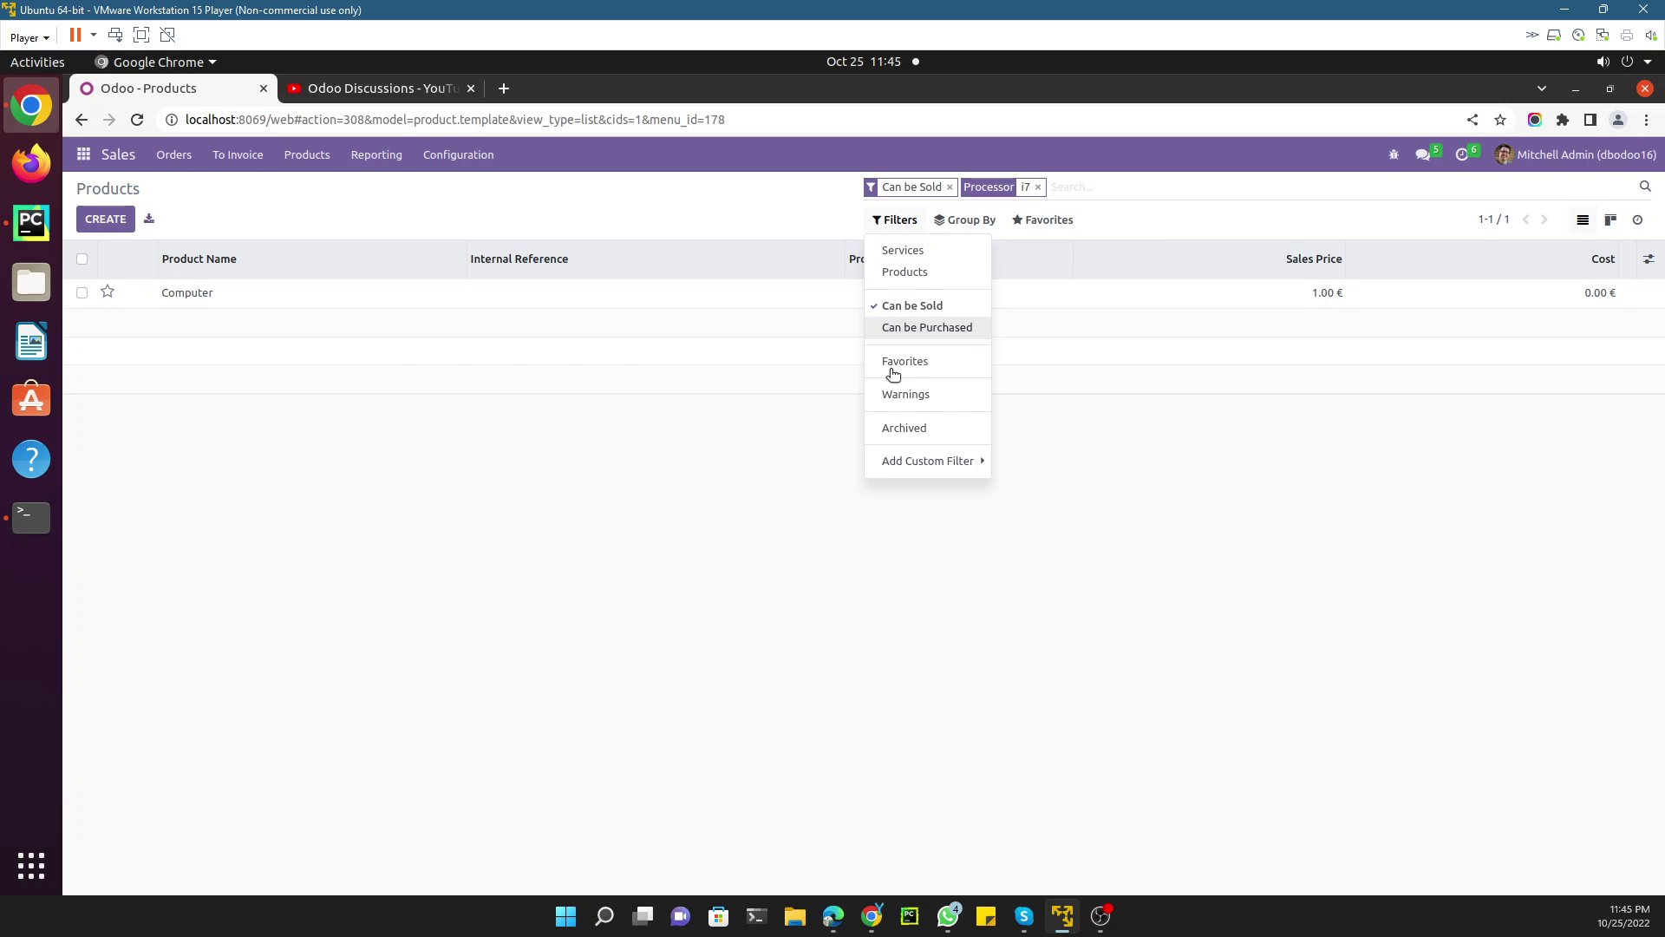
{"action": "left_click", "coordinate": [893, 252]}
{"action": "left_click", "coordinate": [1037, 186]}
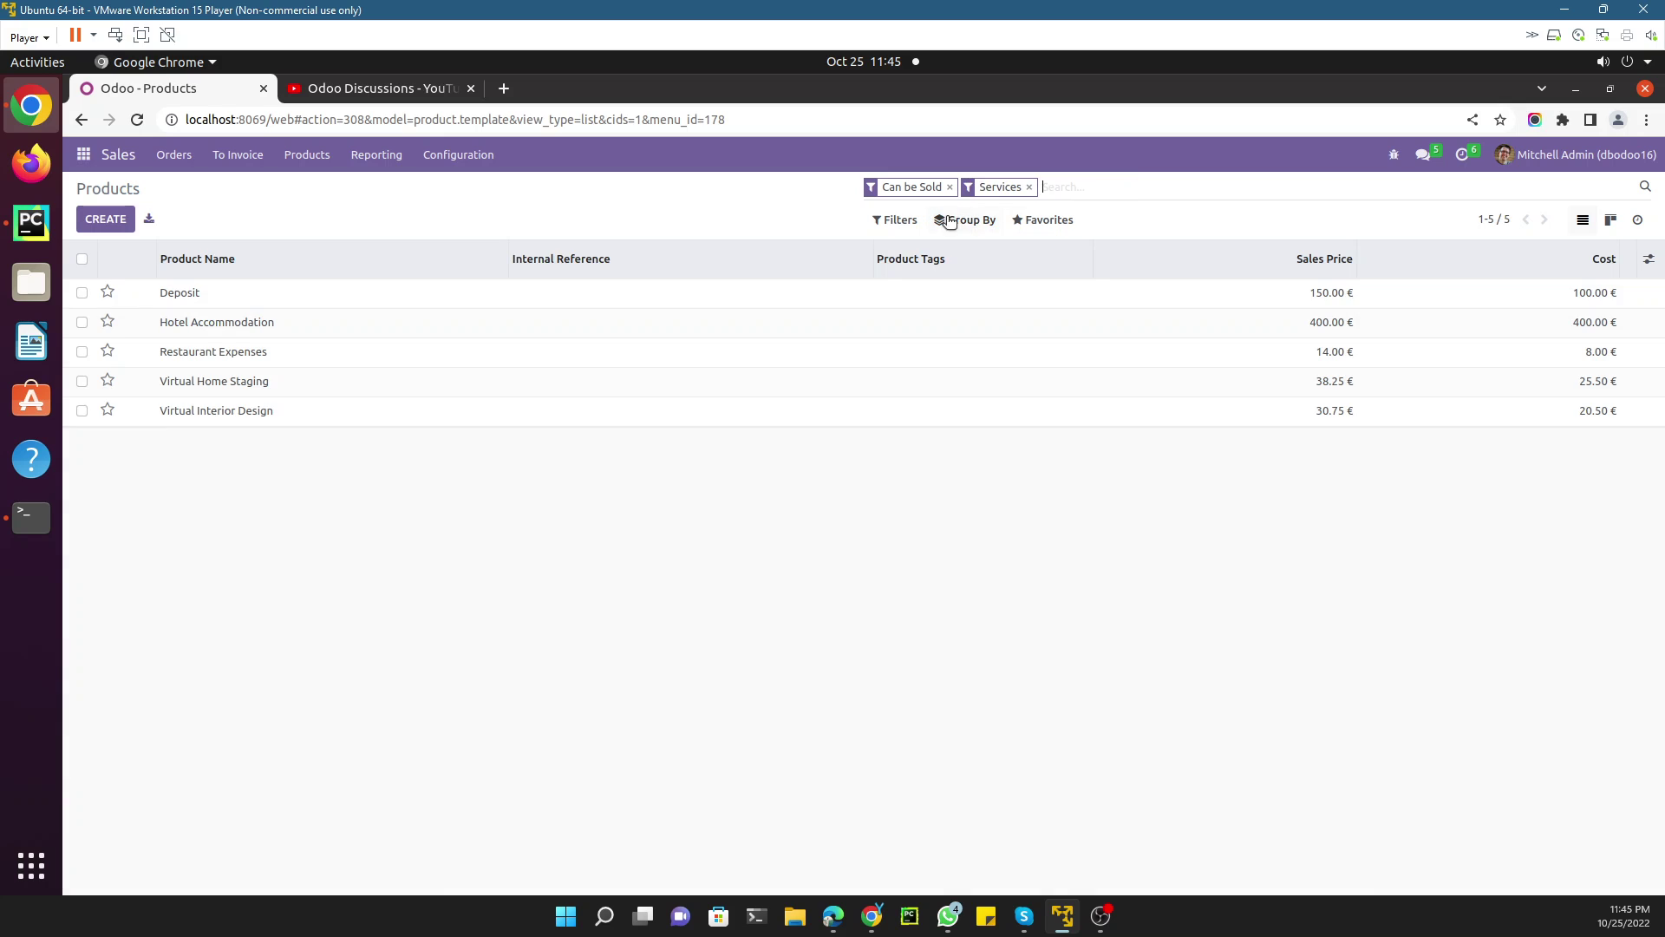
{"action": "left_click", "coordinate": [898, 220]}
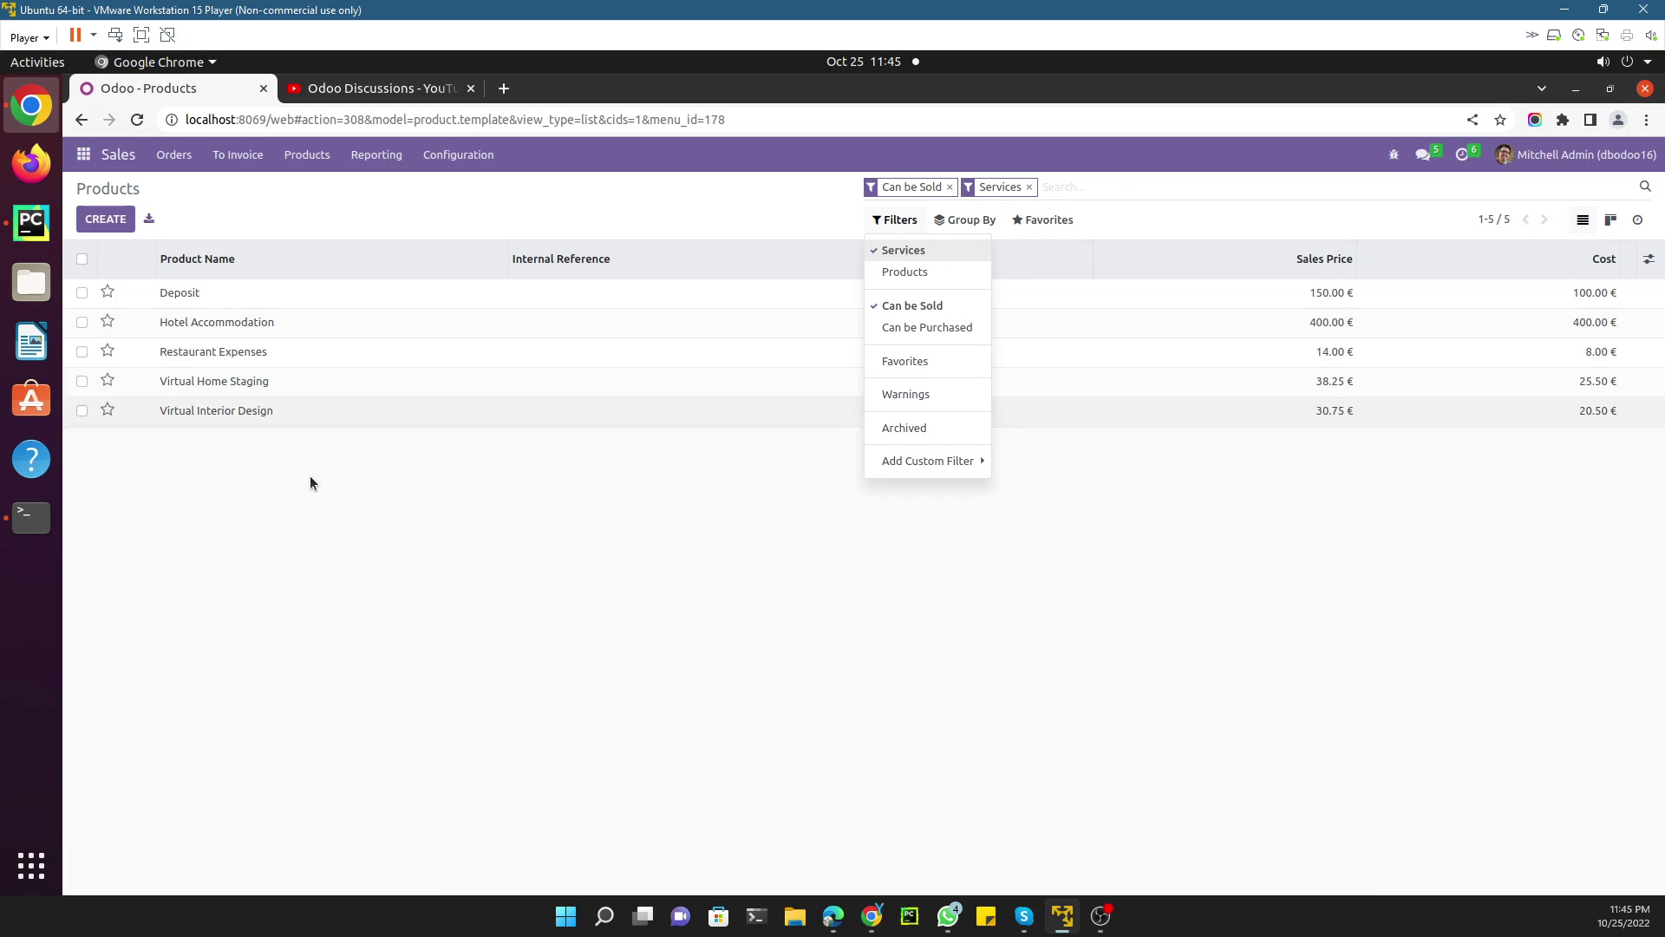
{"action": "left_click", "coordinate": [268, 325]}
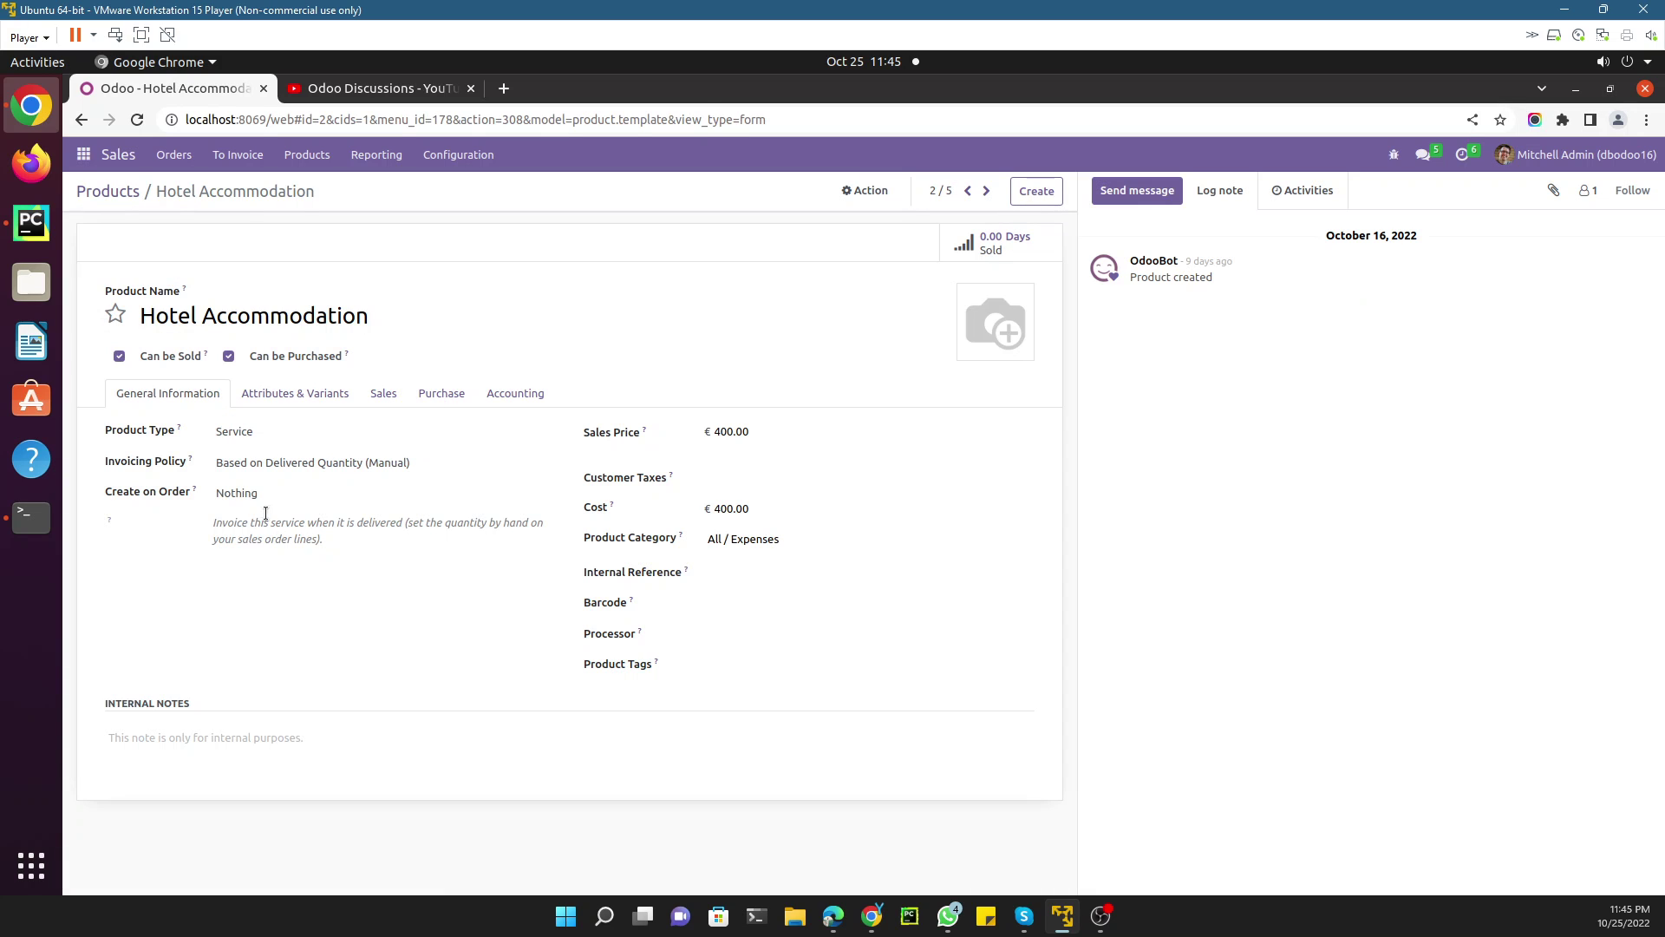
{"action": "left_click", "coordinate": [111, 192]}
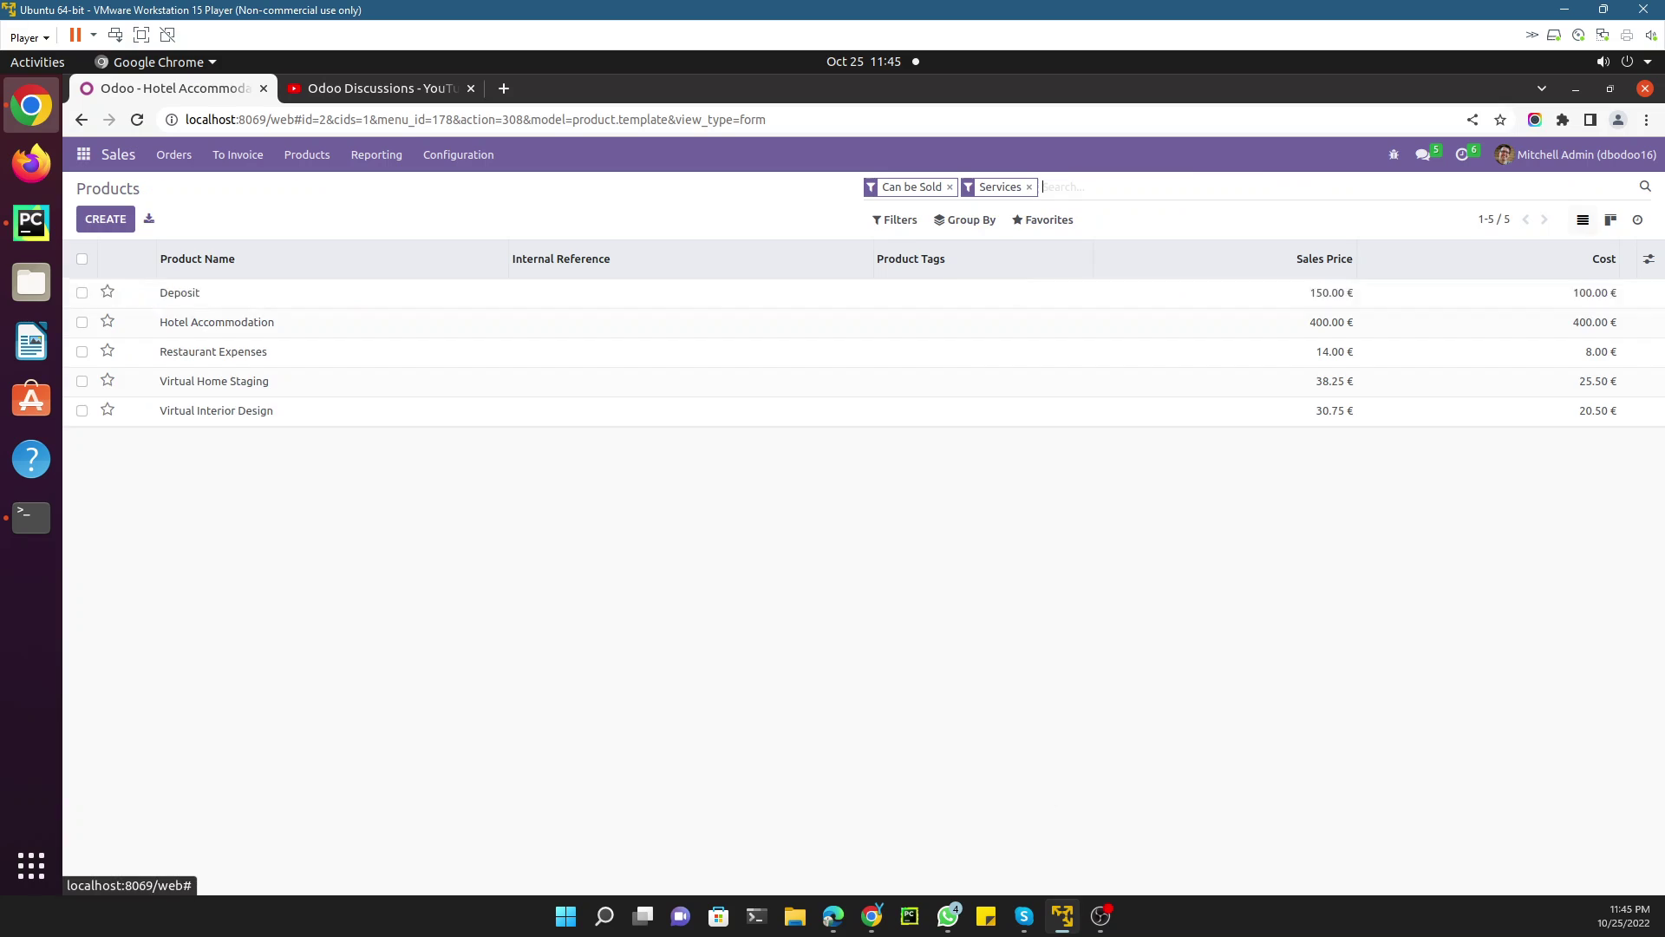
Step: Swap the Services filter for the Products filter, remove it again, and view the Group By options
{"action": "left_click", "coordinate": [898, 219]}
{"action": "left_click", "coordinate": [902, 221]}
{"action": "left_click", "coordinate": [901, 221]}
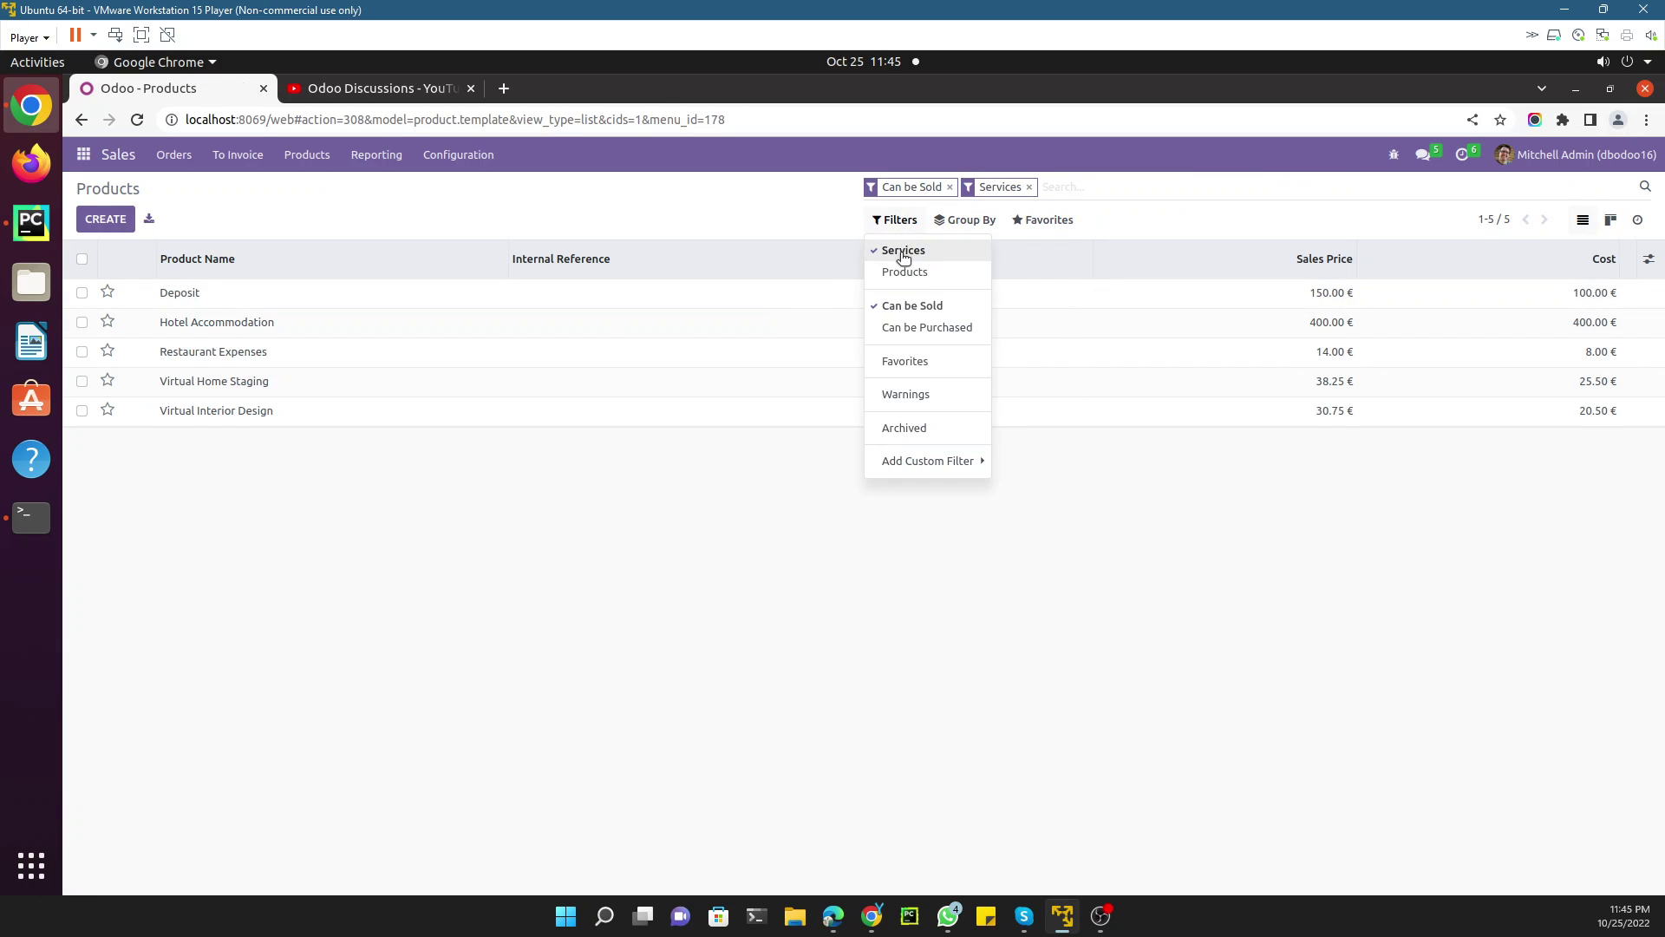
{"action": "left_click", "coordinate": [903, 252]}
{"action": "left_click", "coordinate": [898, 273]}
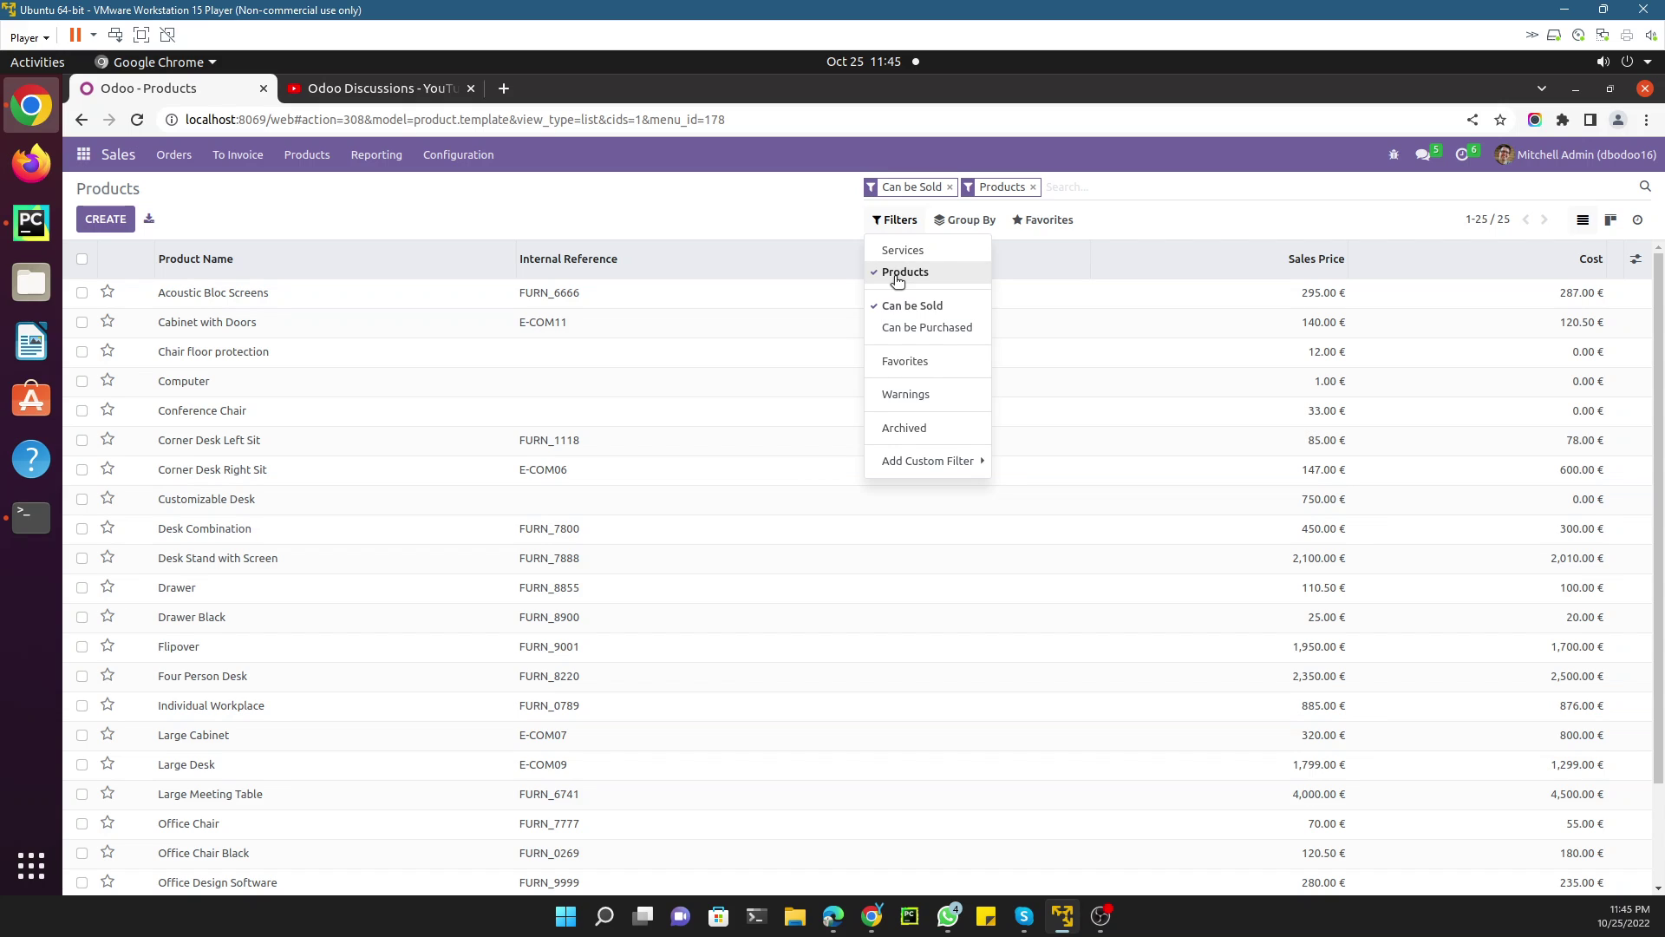
{"action": "left_click", "coordinate": [898, 276]}
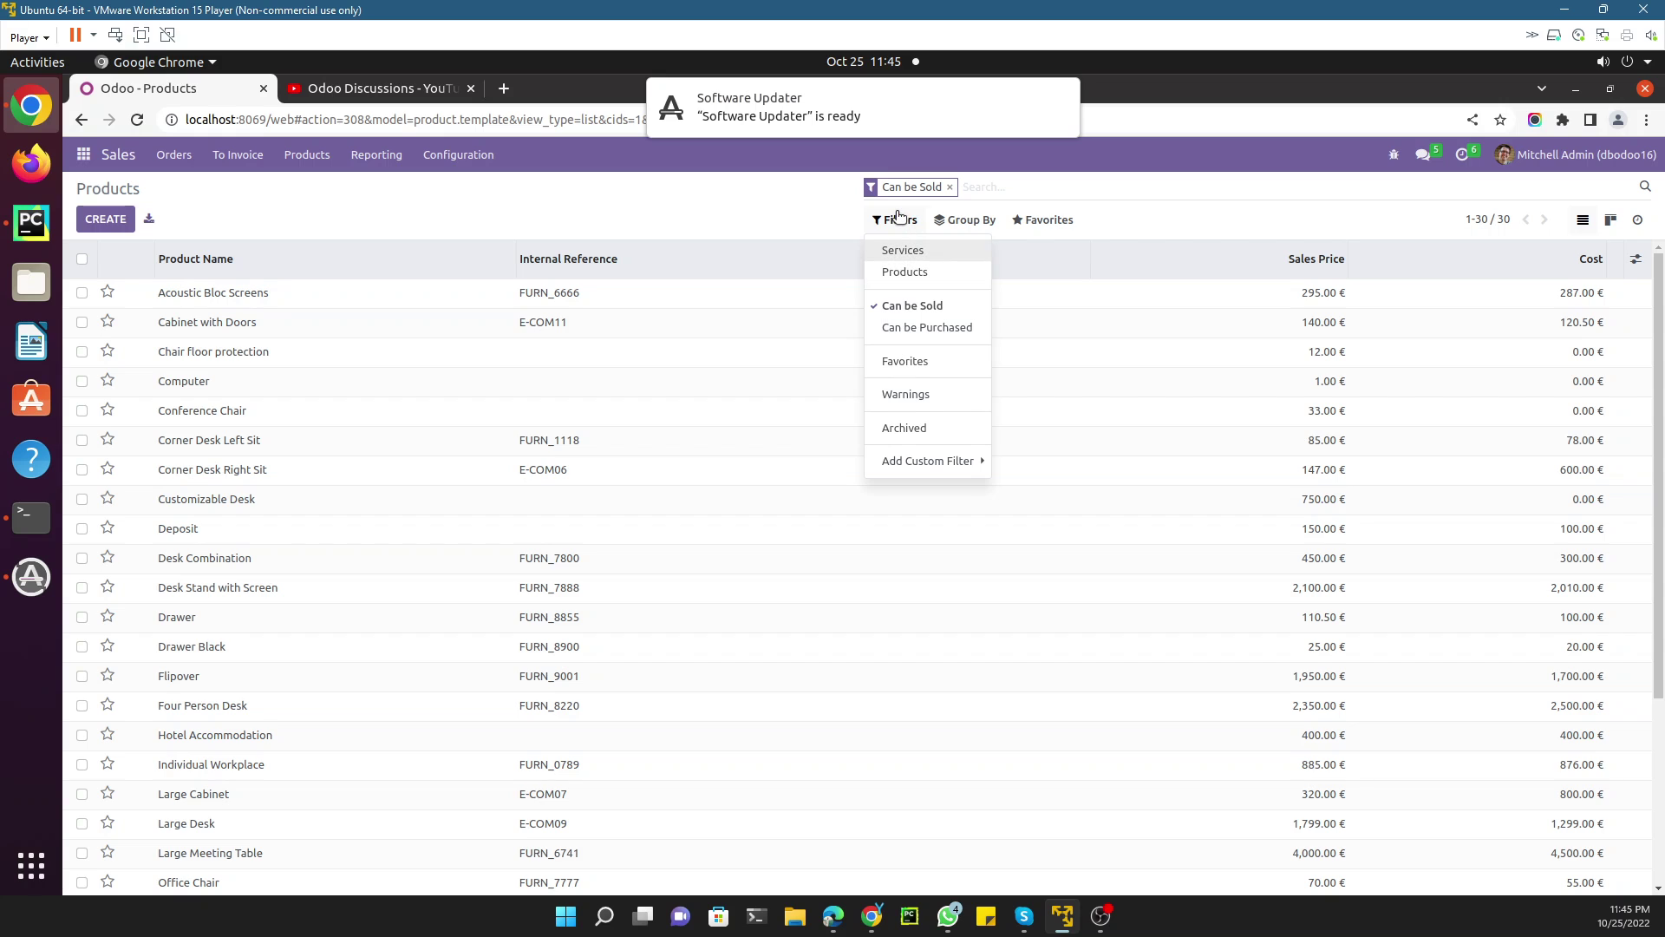
{"action": "left_click", "coordinate": [964, 219]}
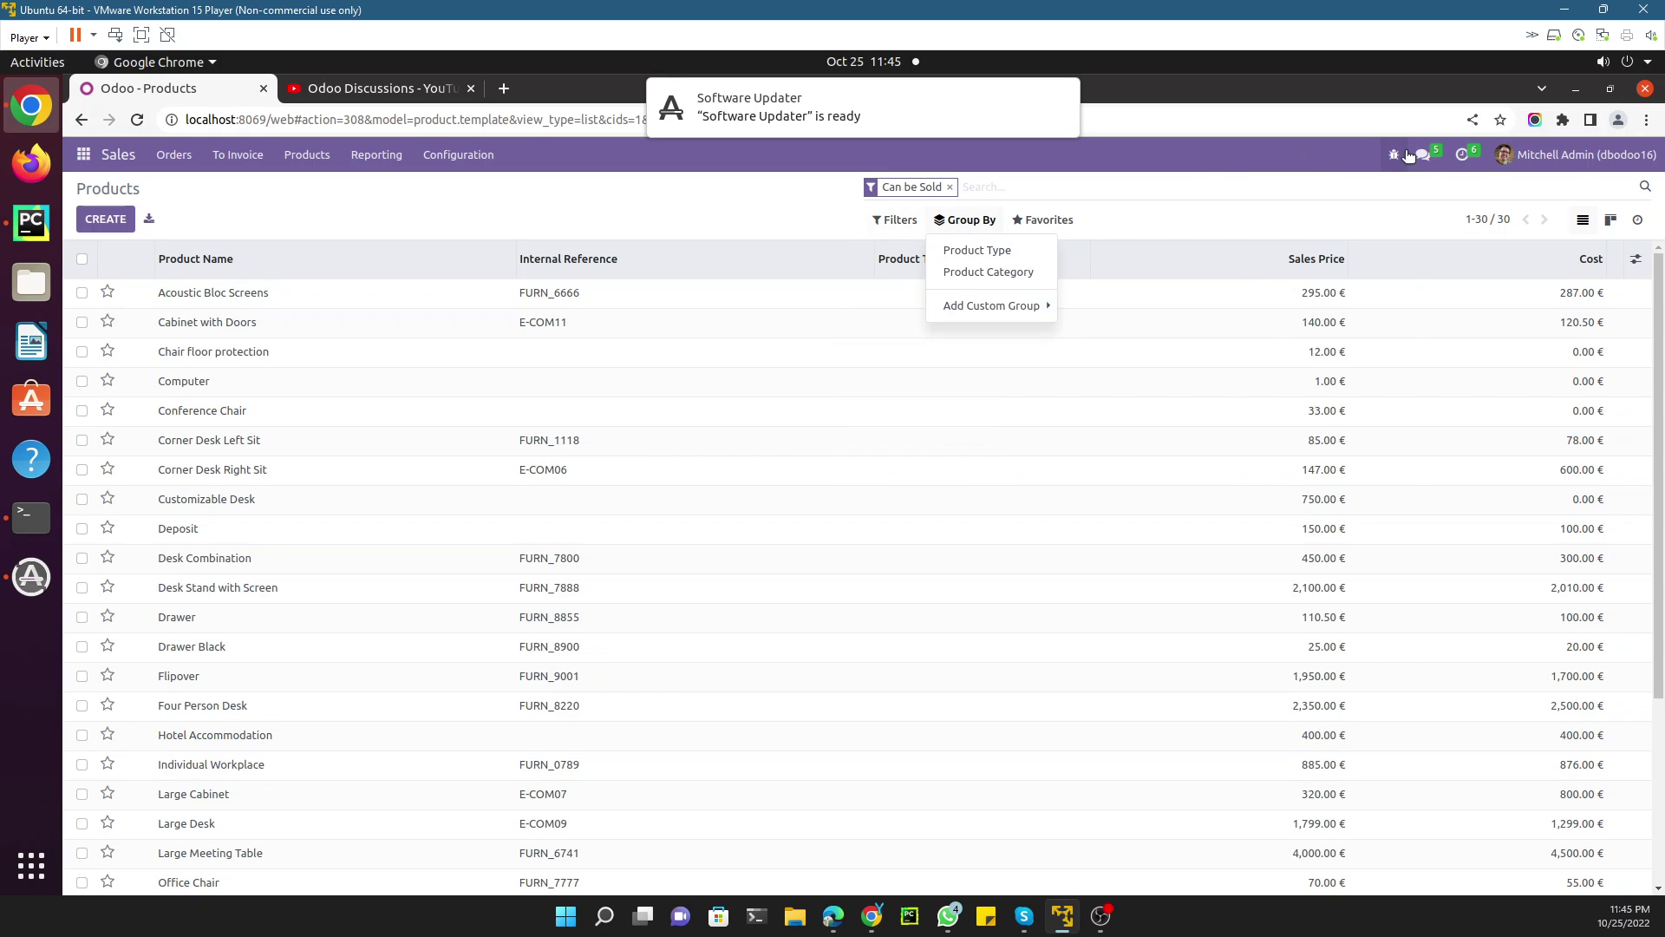
Step: Reopen the product search view for editing and examine the Products filter and x_processor field lines
{"action": "left_click", "coordinate": [1394, 155]}
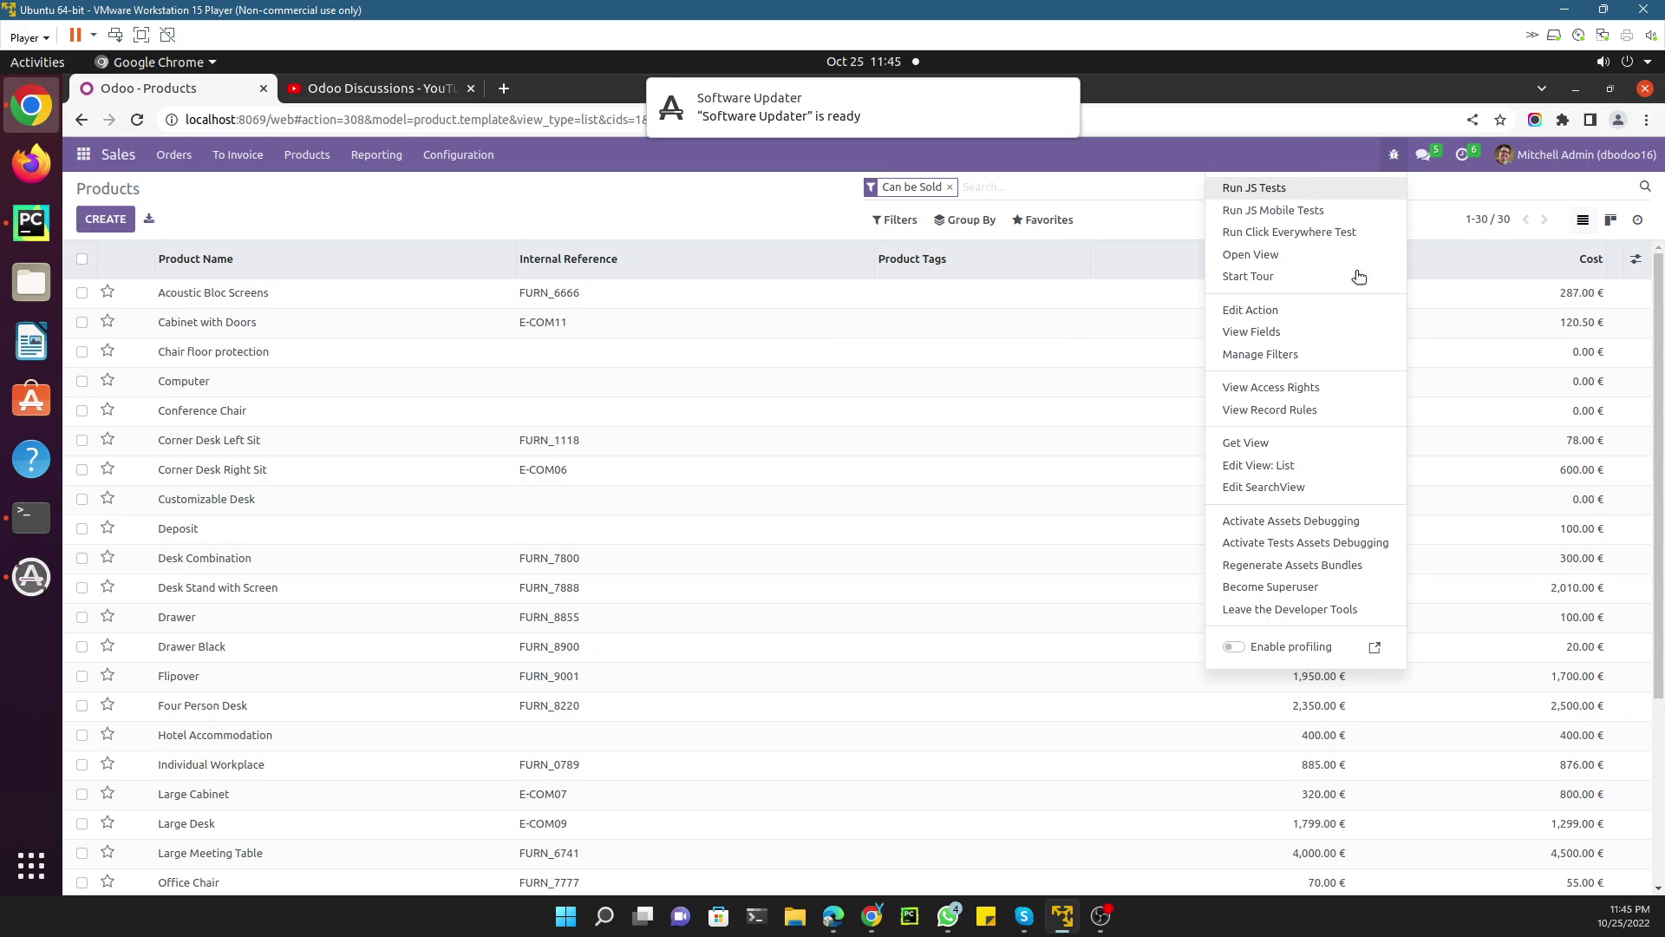
{"action": "left_click", "coordinate": [1260, 488]}
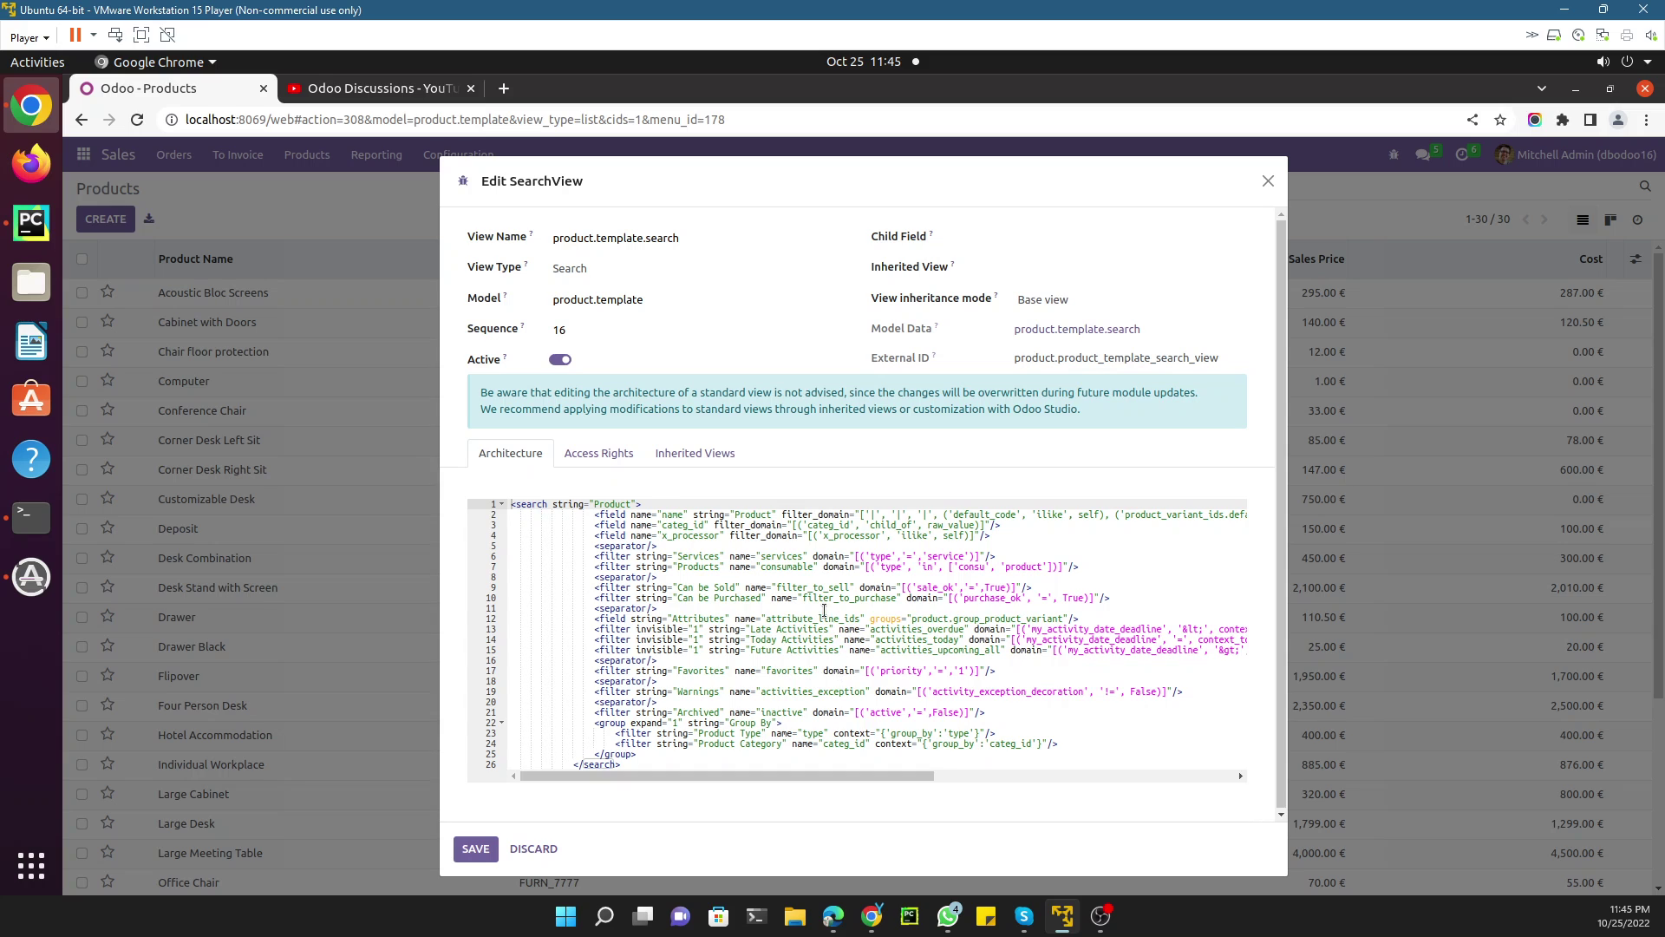
{"action": "left_click", "coordinate": [702, 567]}
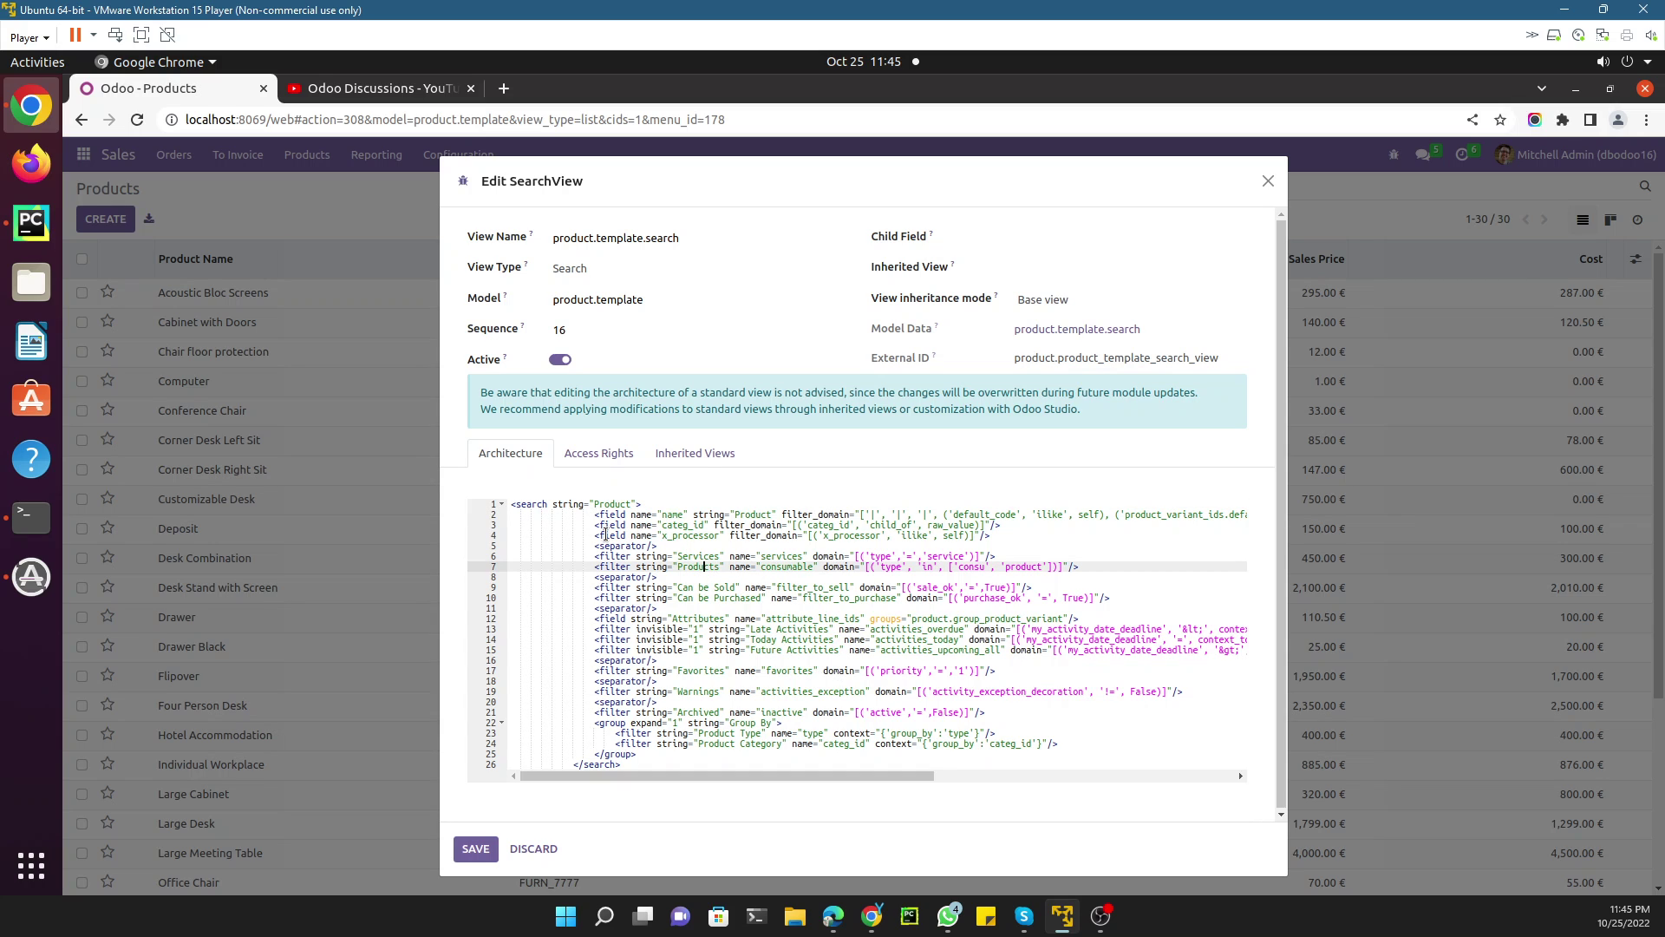
{"action": "left_click_drag", "start_coordinate": [605, 535], "coordinate": [688, 535]}
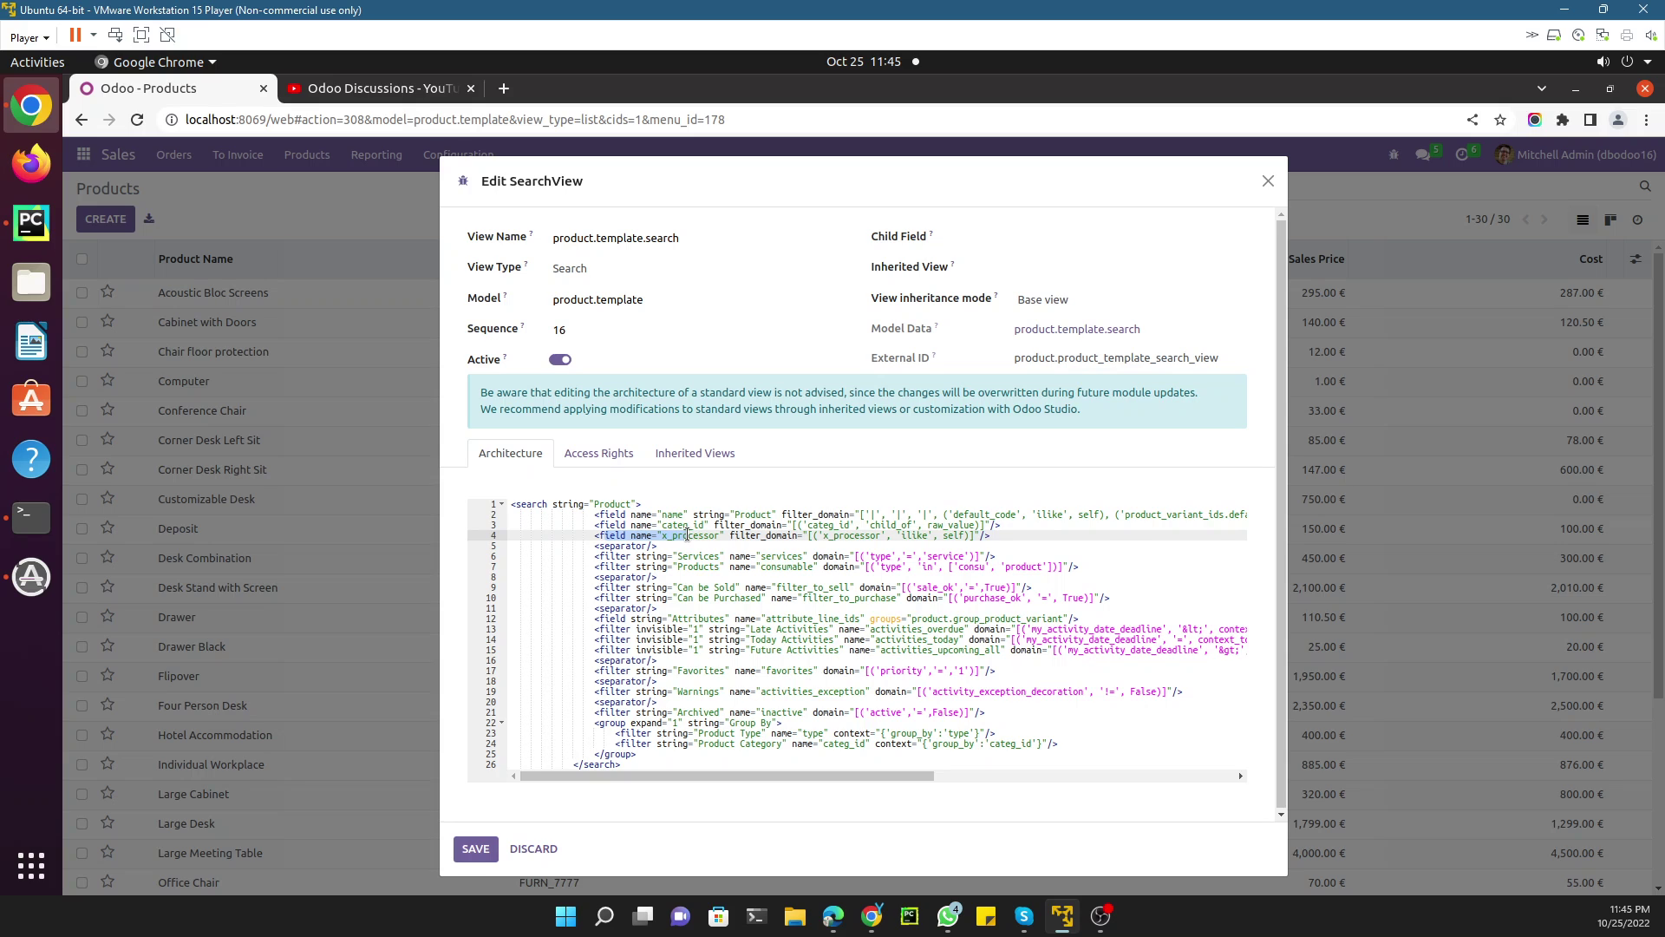
Step: Examine the filter_domain of the x_processor field line and the name of the Products filter line
{"action": "double_click", "coordinate": [744, 537]}
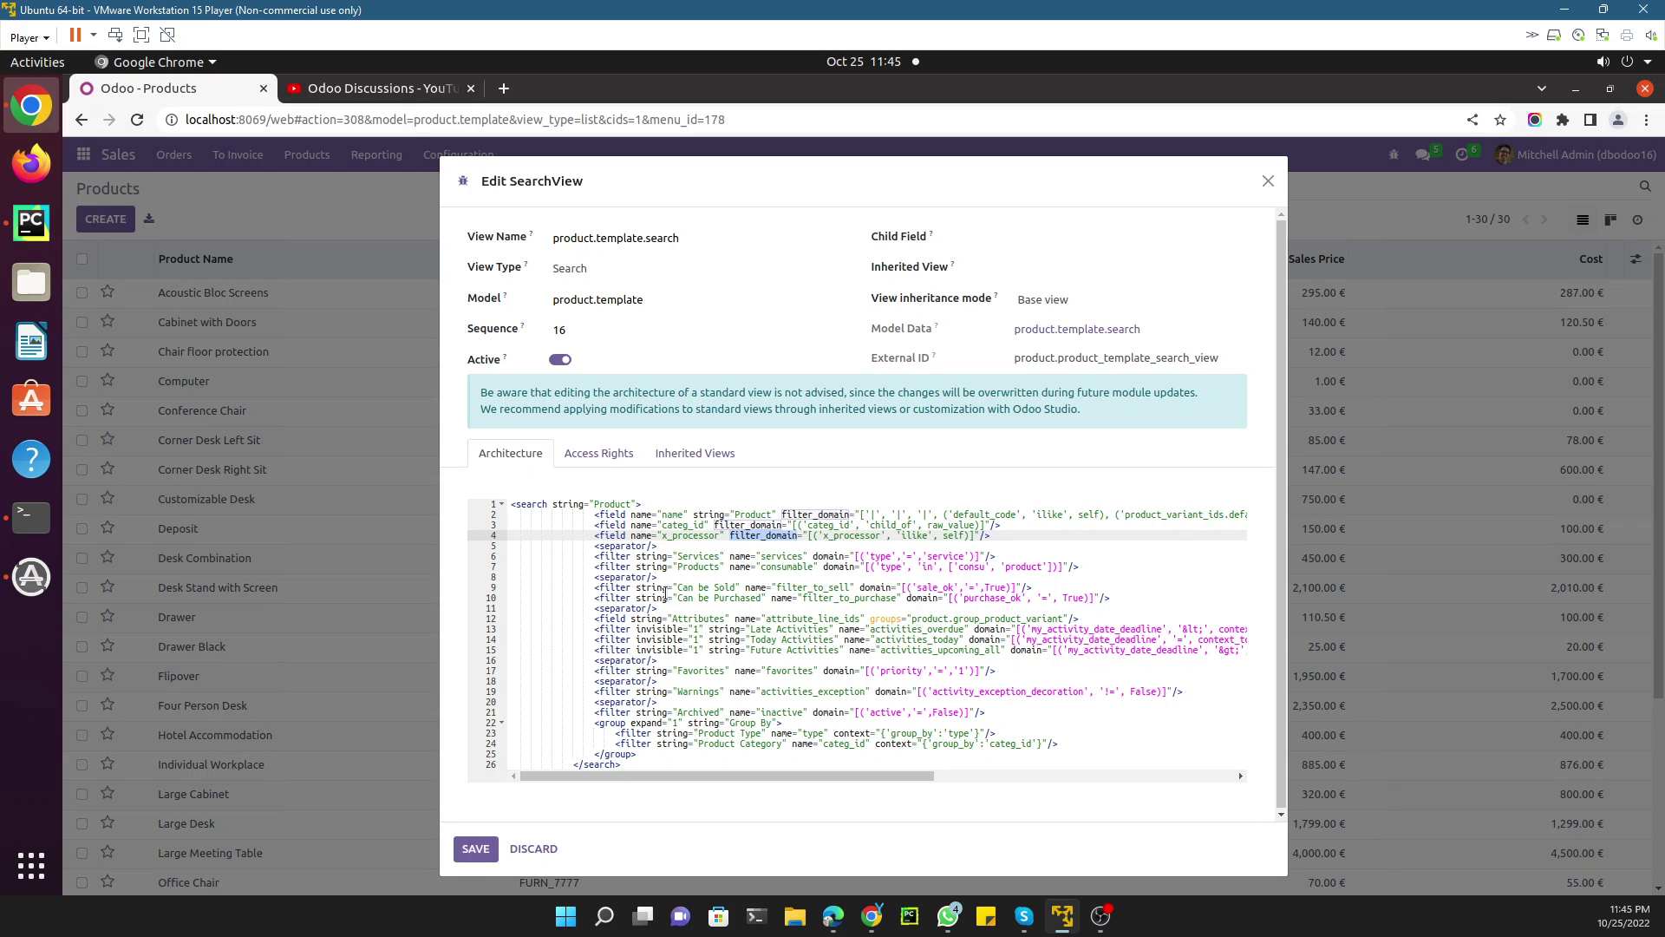
{"action": "left_click", "coordinate": [595, 569]}
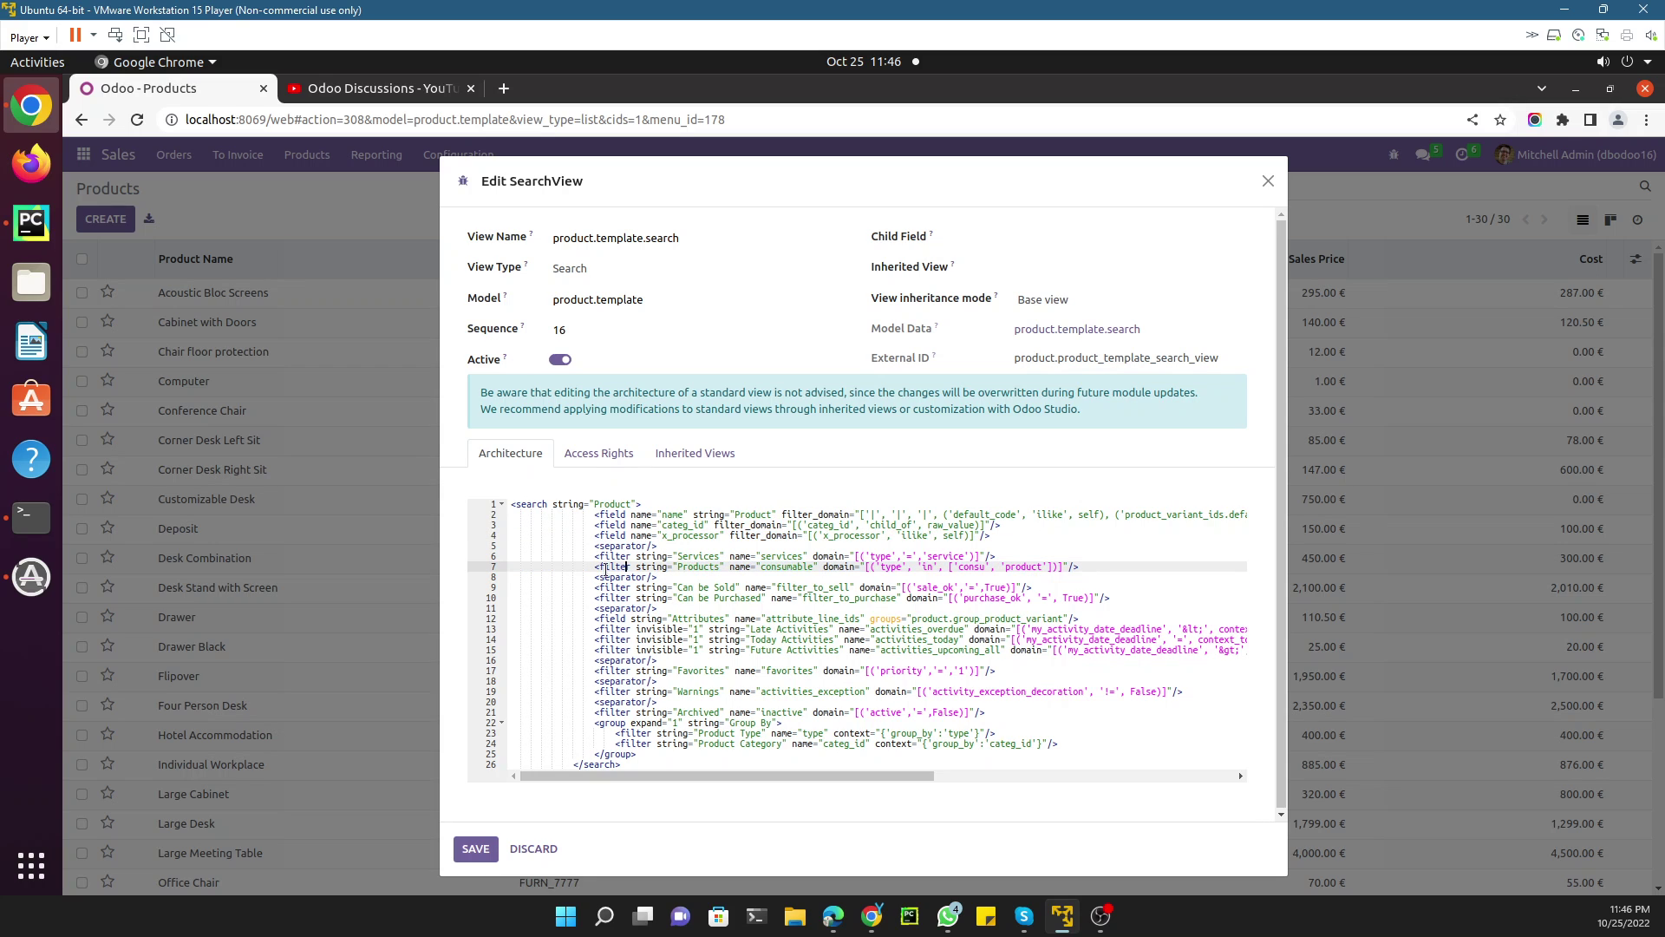
{"action": "left_click_drag", "start_coordinate": [594, 569], "coordinate": [785, 568]}
{"action": "double_click", "coordinate": [787, 568]}
Step: Close the search view editor, check the Processor field on the Acoustic Bloc Screens product form, and return to the product list
{"action": "left_click", "coordinate": [1268, 180]}
{"action": "left_click", "coordinate": [269, 294]}
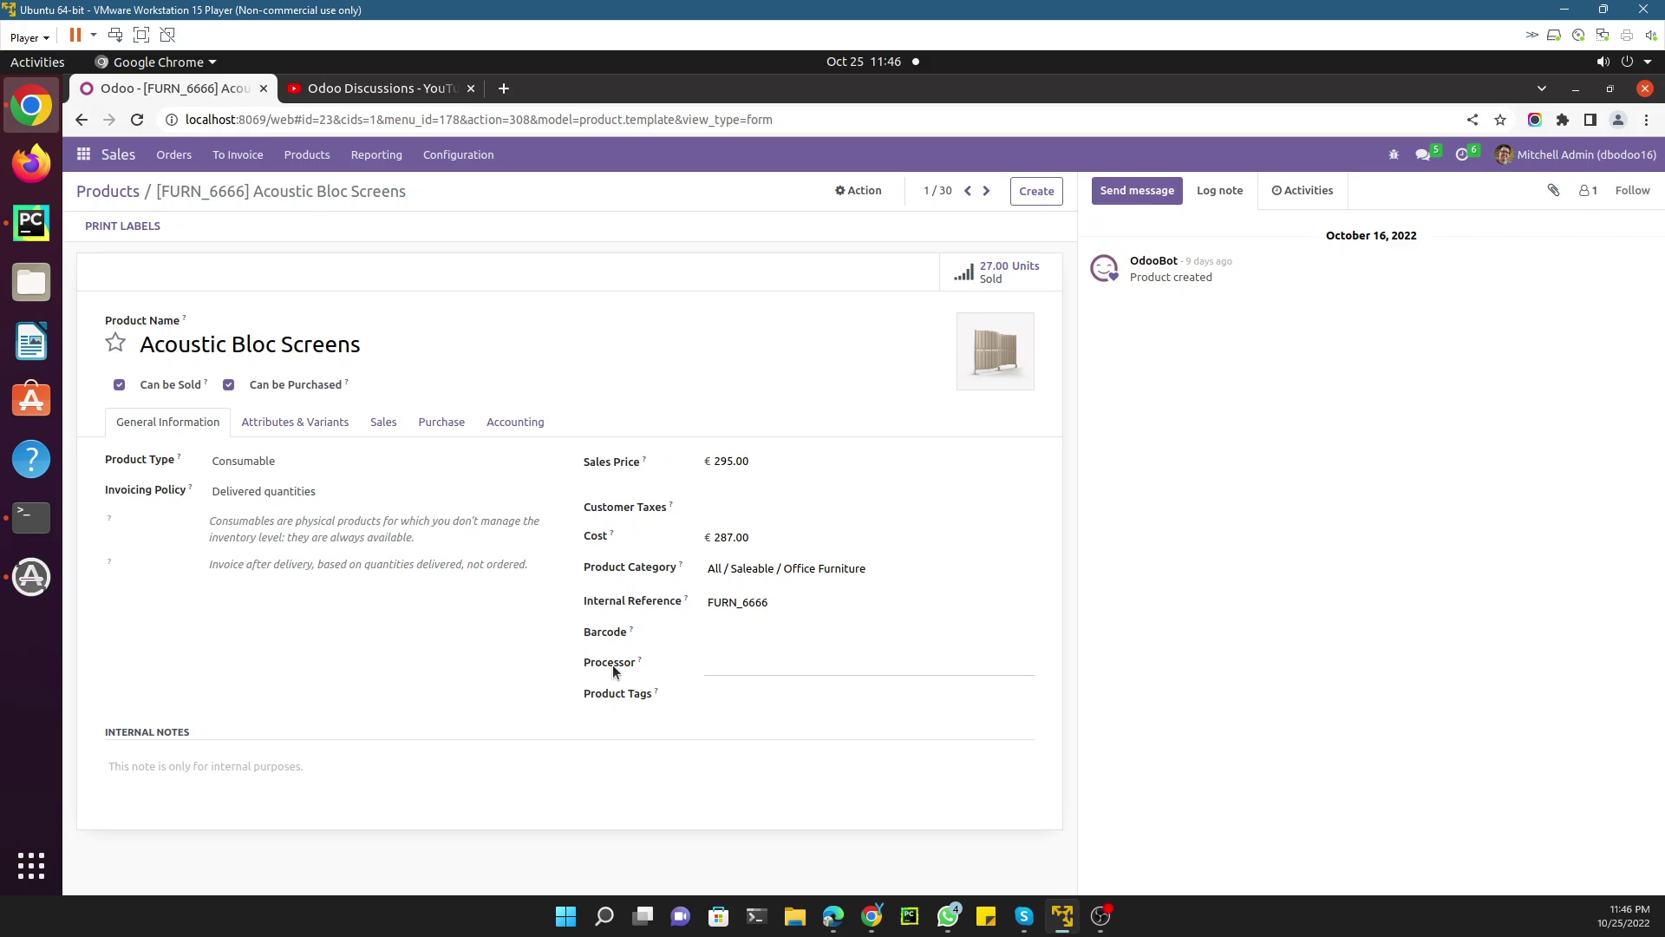
{"action": "key", "text": "alt+Left"}
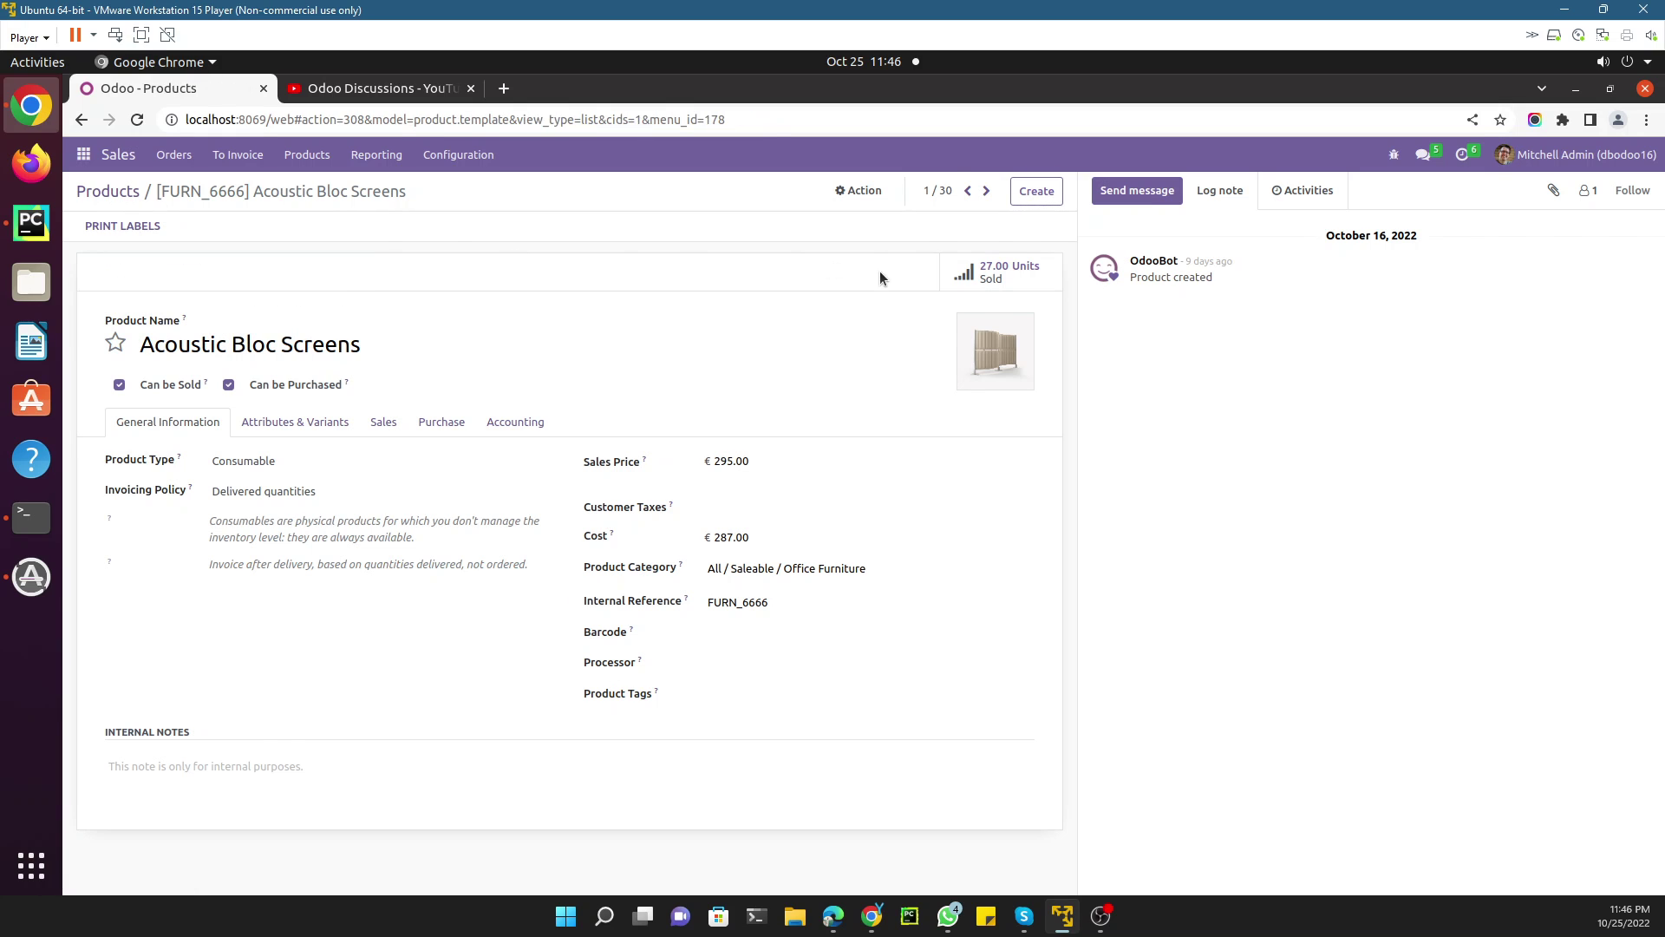
Step: Reopen the product search view for editing and examine the Favorites, Attributes, Can be Sold and Products lines and their domains
{"action": "left_click", "coordinate": [1387, 159]}
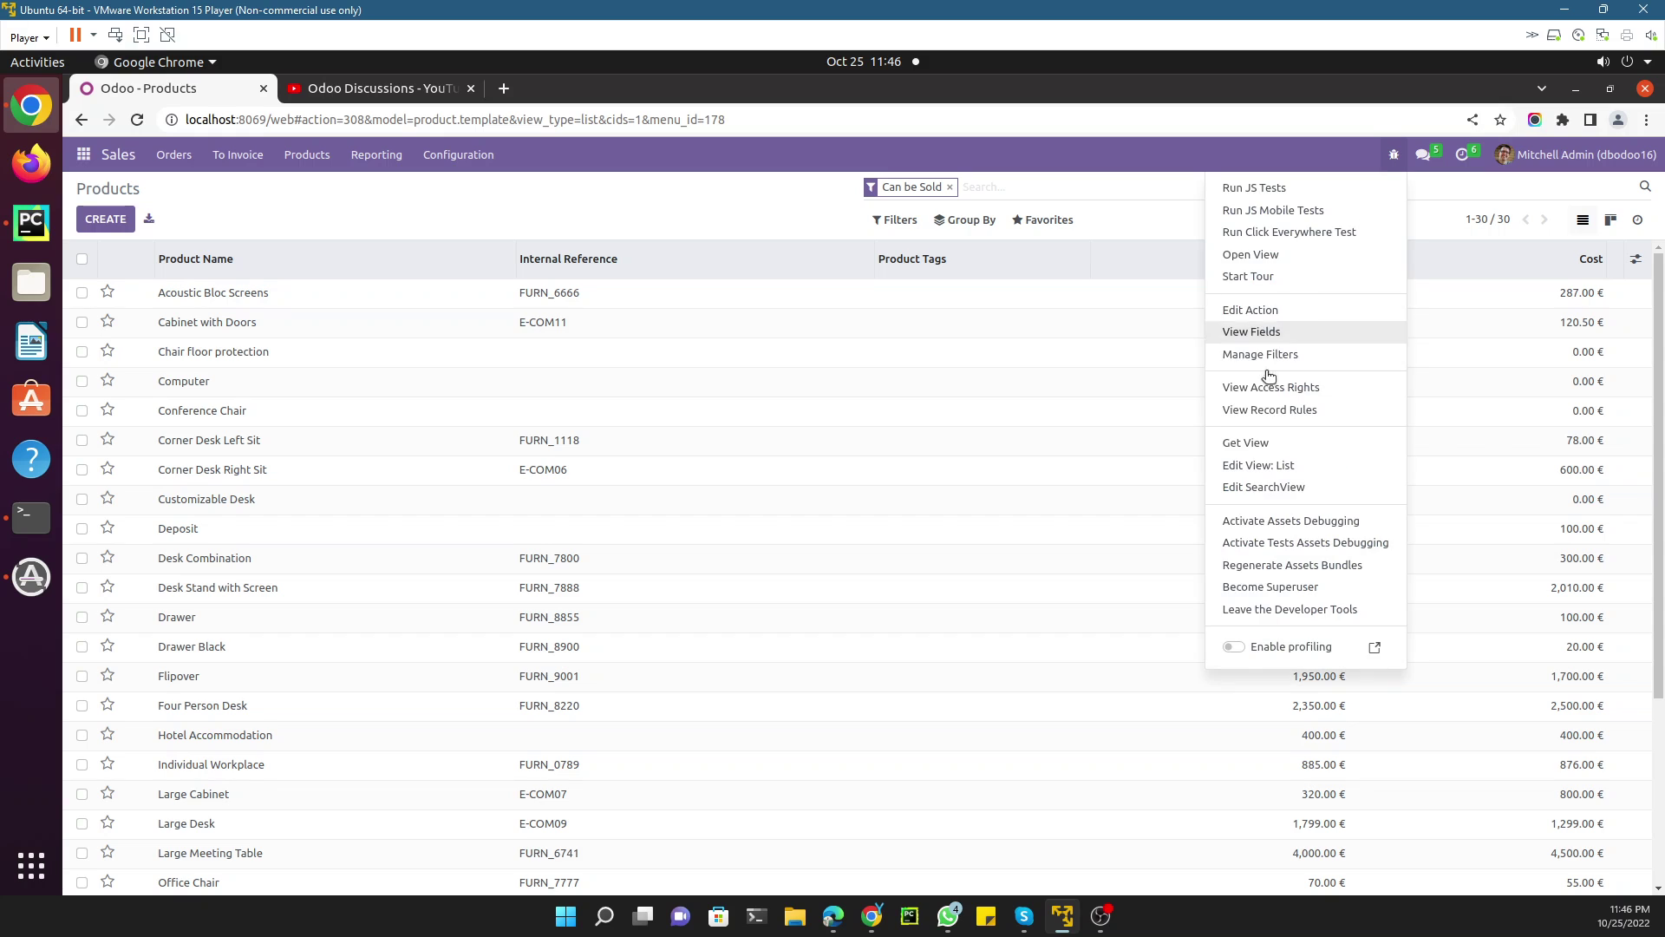
{"action": "left_click", "coordinate": [940, 483]}
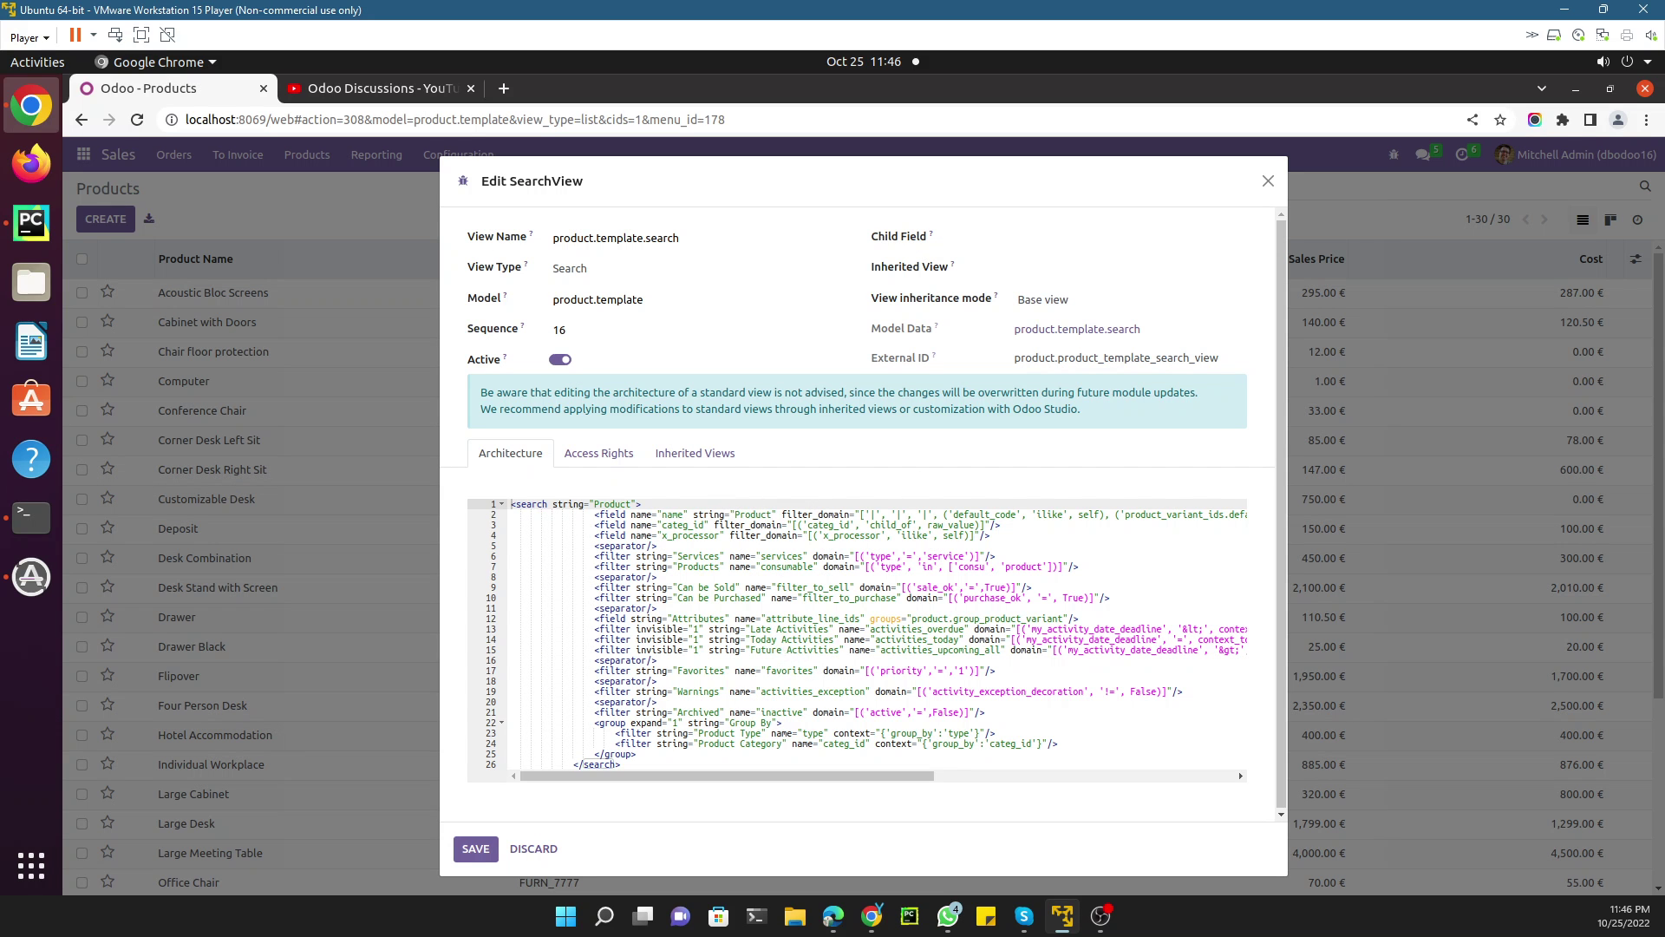
{"action": "left_click", "coordinate": [703, 671]}
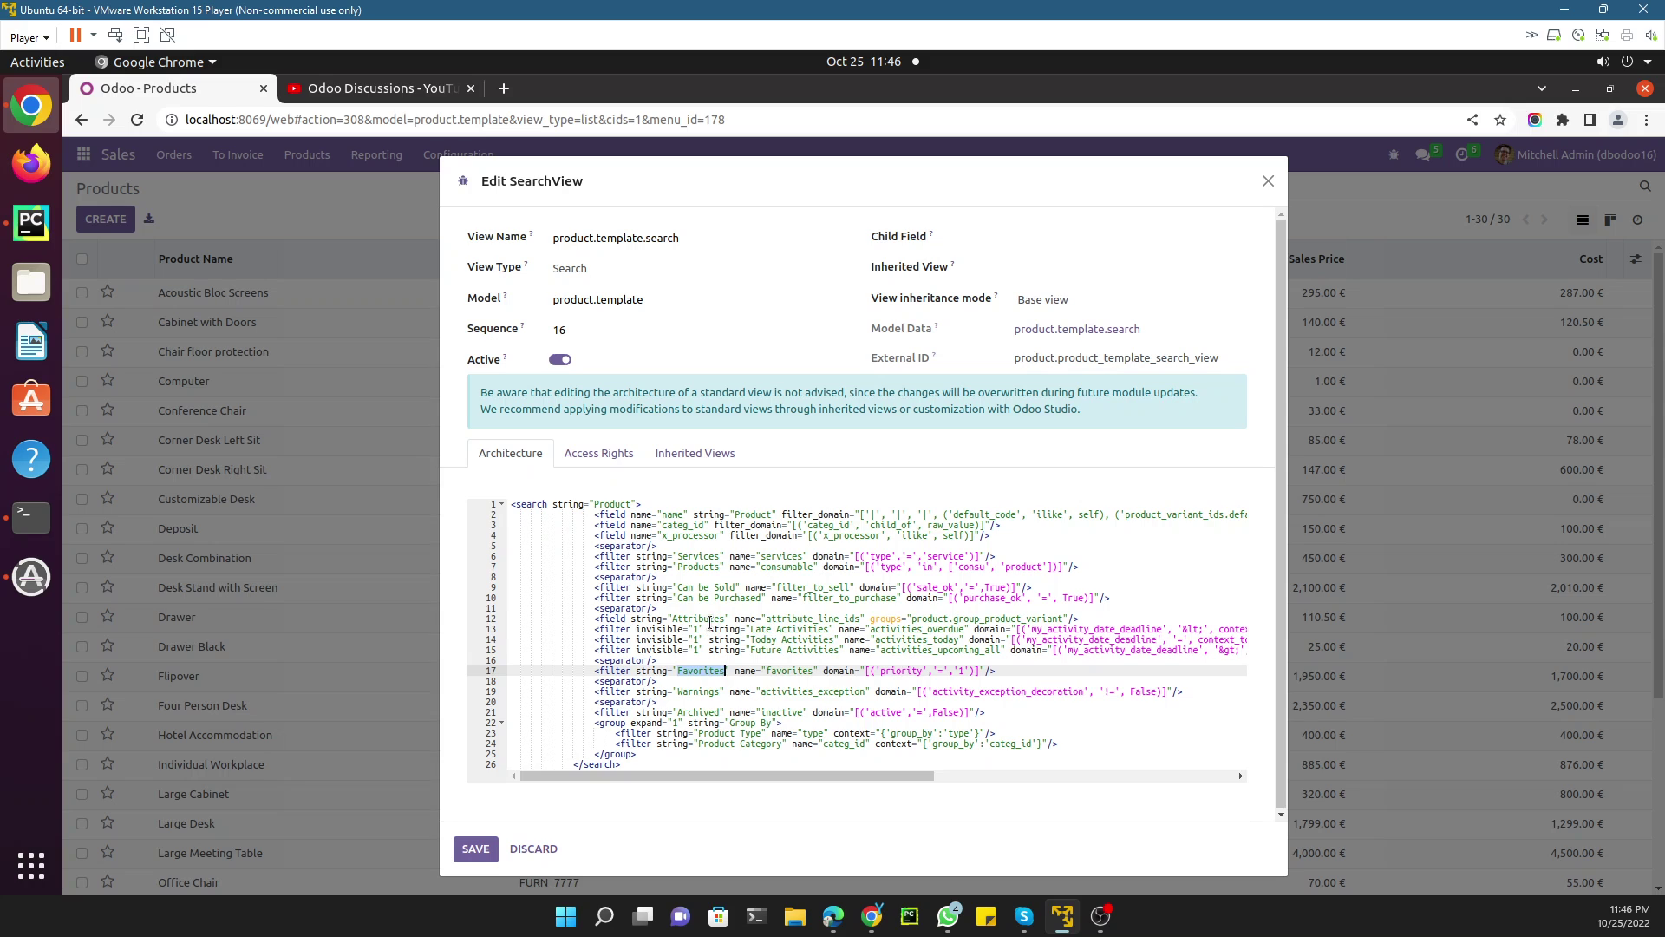
{"action": "double_click", "coordinate": [707, 618]}
{"action": "left_click", "coordinate": [707, 599]}
{"action": "double_click", "coordinate": [872, 588]}
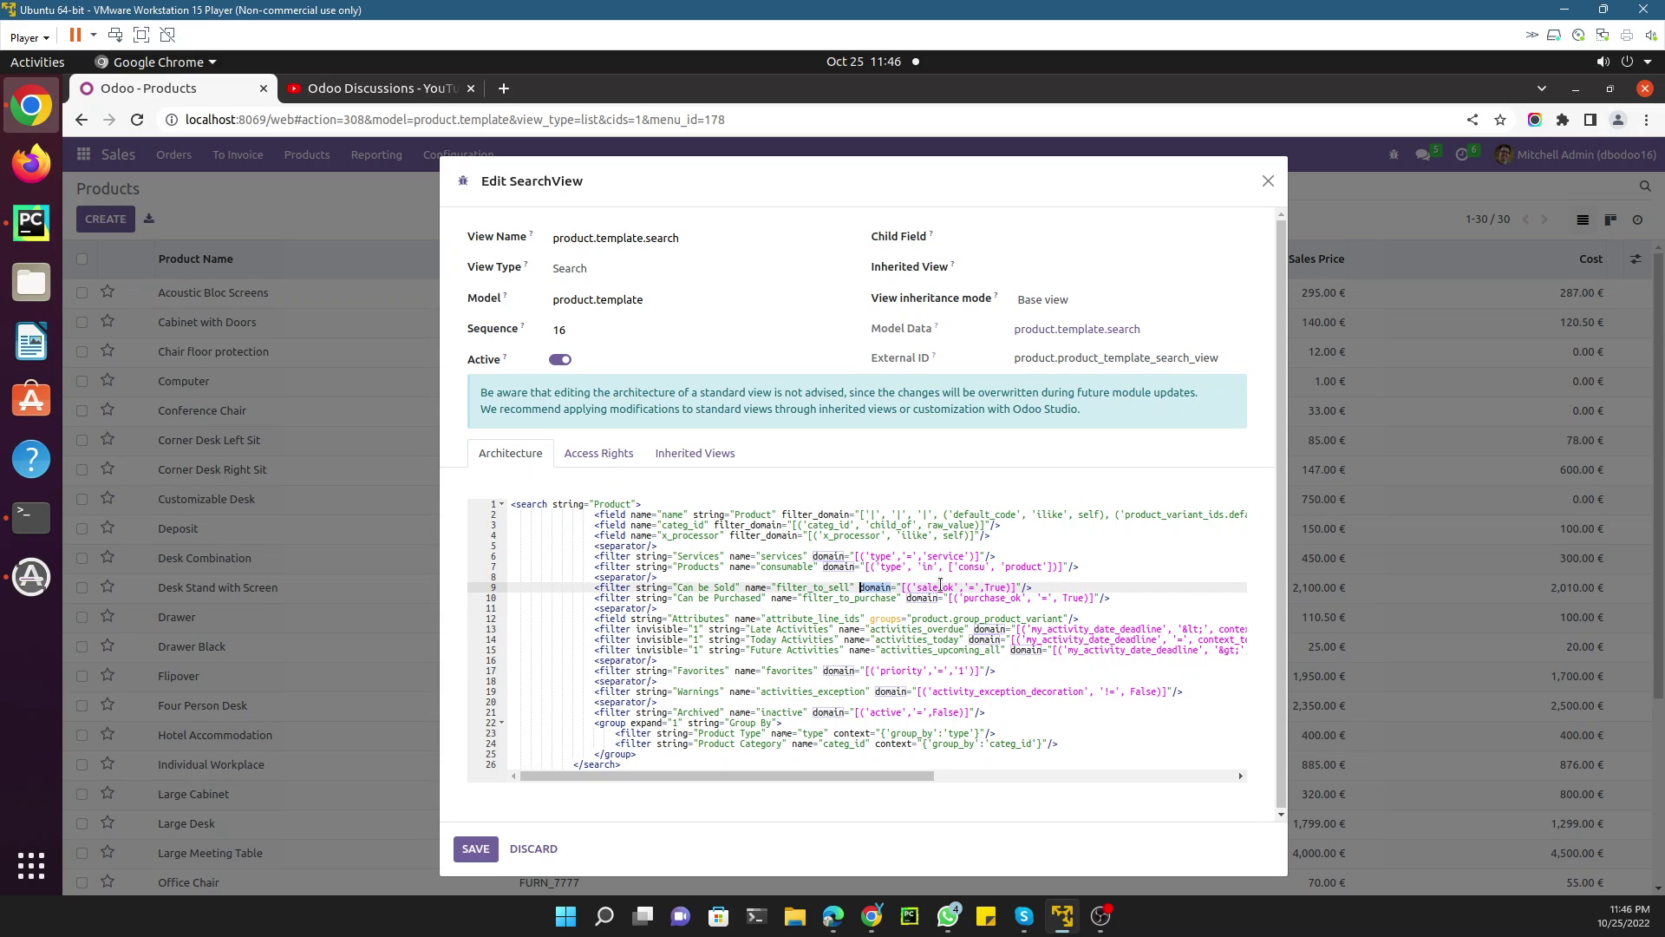
{"action": "left_click", "coordinate": [977, 567]}
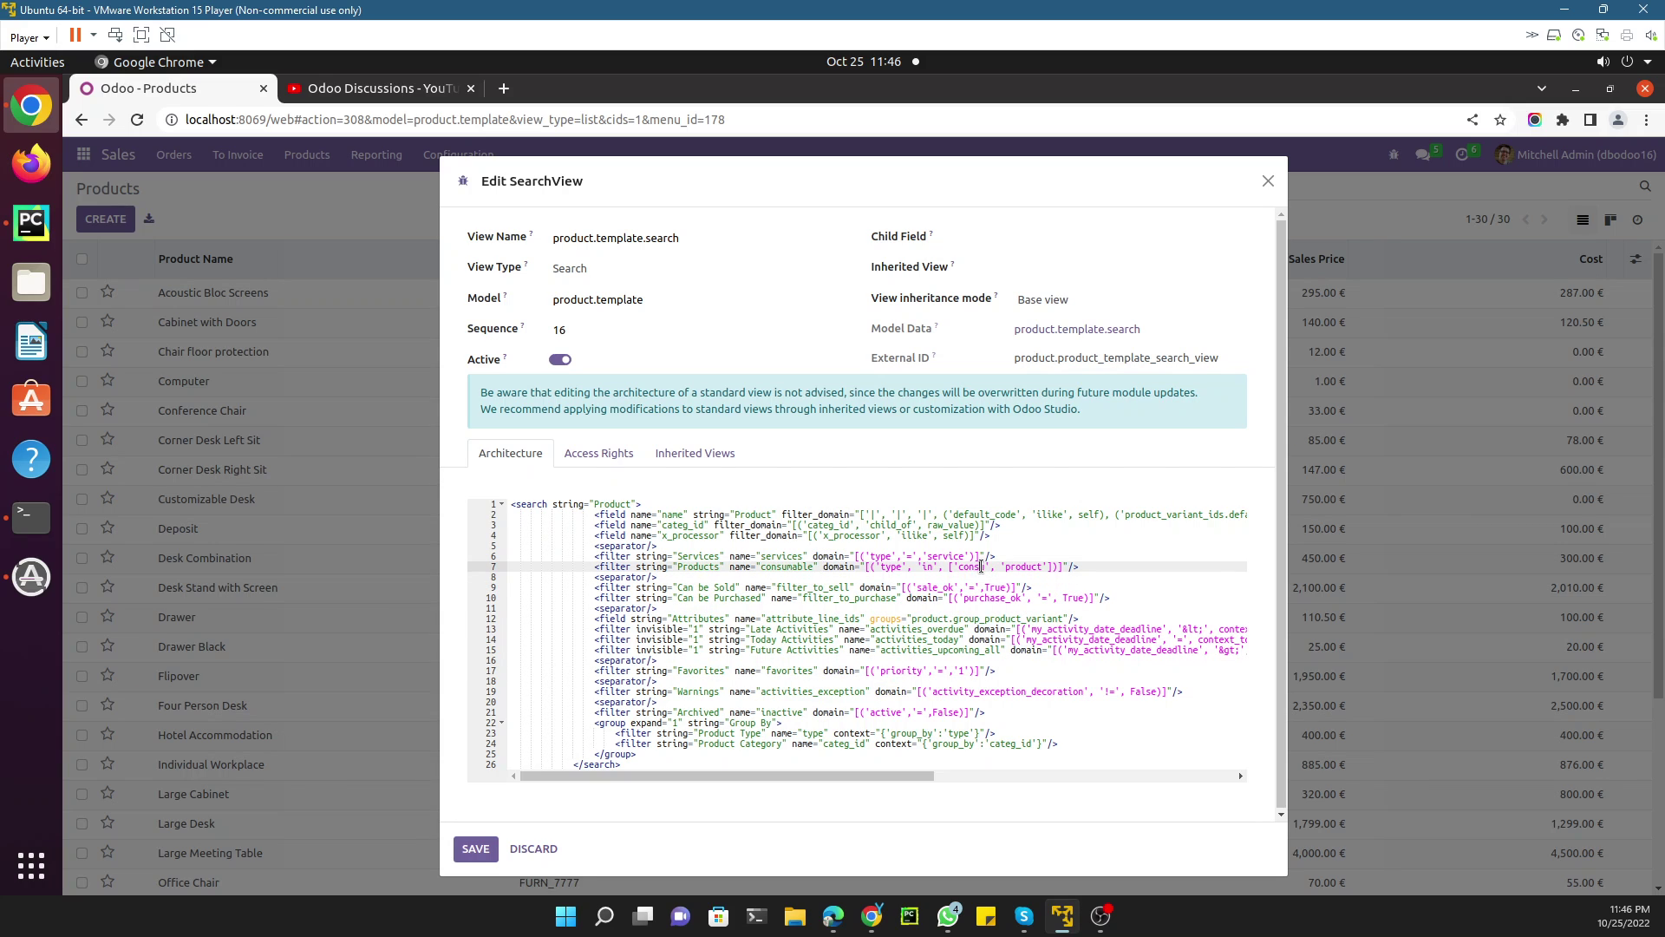
{"action": "left_click", "coordinate": [1048, 566]}
{"action": "left_click", "coordinate": [1109, 566]}
Step: Duplicate the Products filter line directly below itself in the search view architecture
{"action": "left_click_drag", "start_coordinate": [595, 565], "coordinate": [1096, 568]}
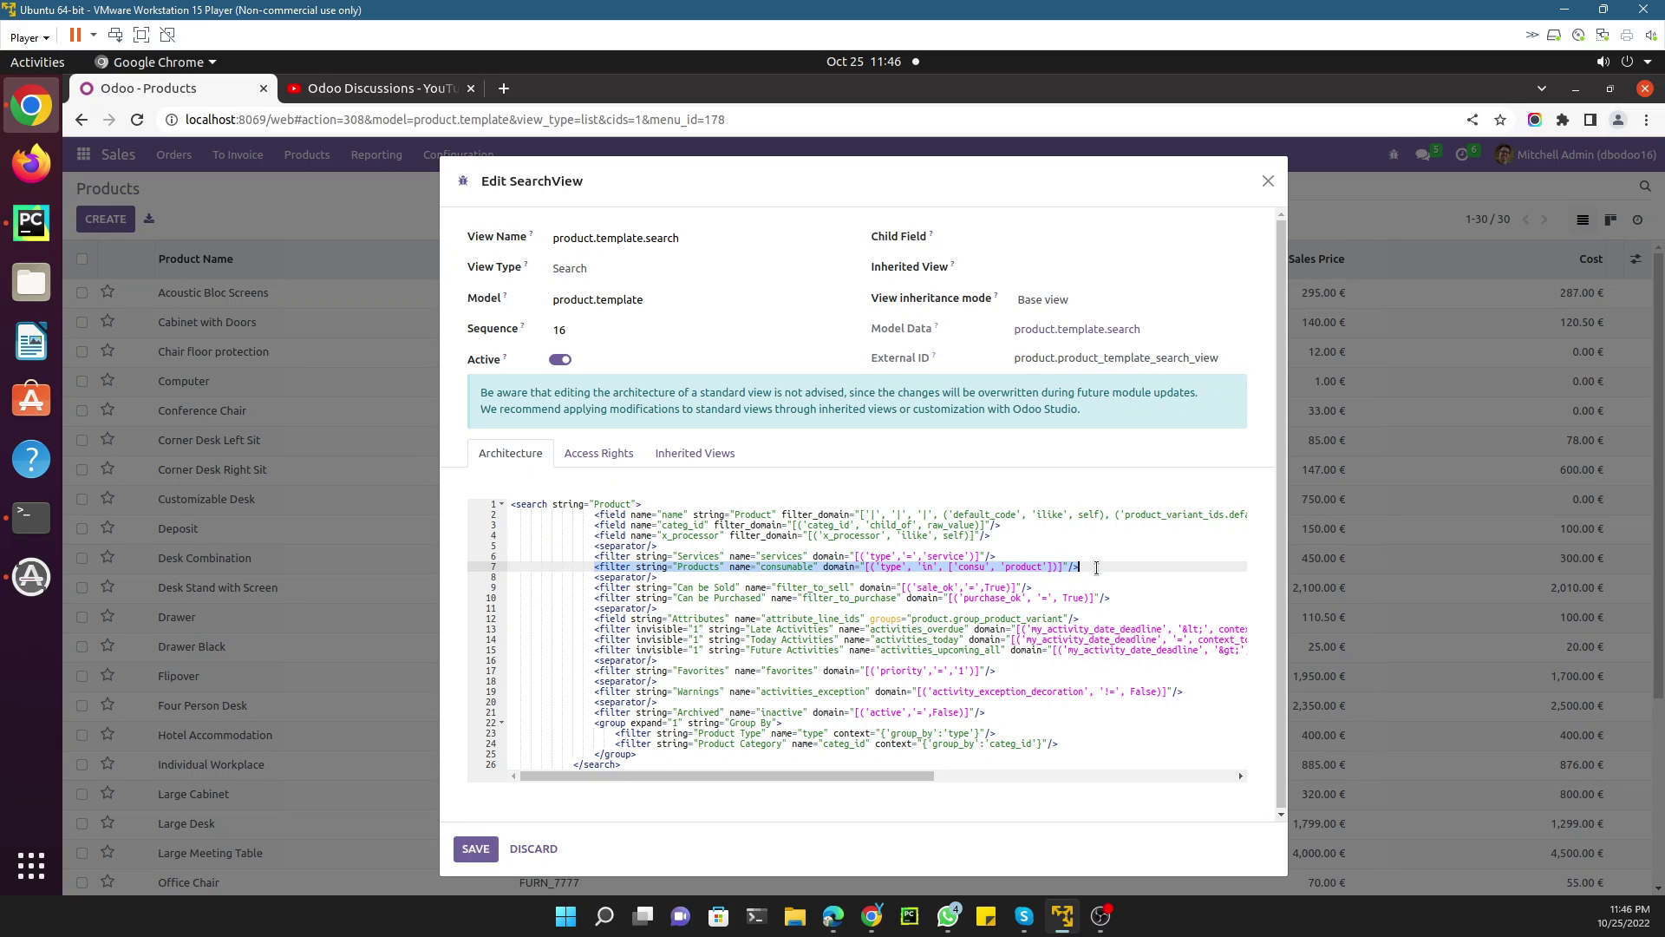
{"action": "key", "text": "ctrl+c"}
{"action": "left_click", "coordinate": [1096, 568]}
{"action": "key", "text": "Return"}
{"action": "key", "text": "ctrl+v"}
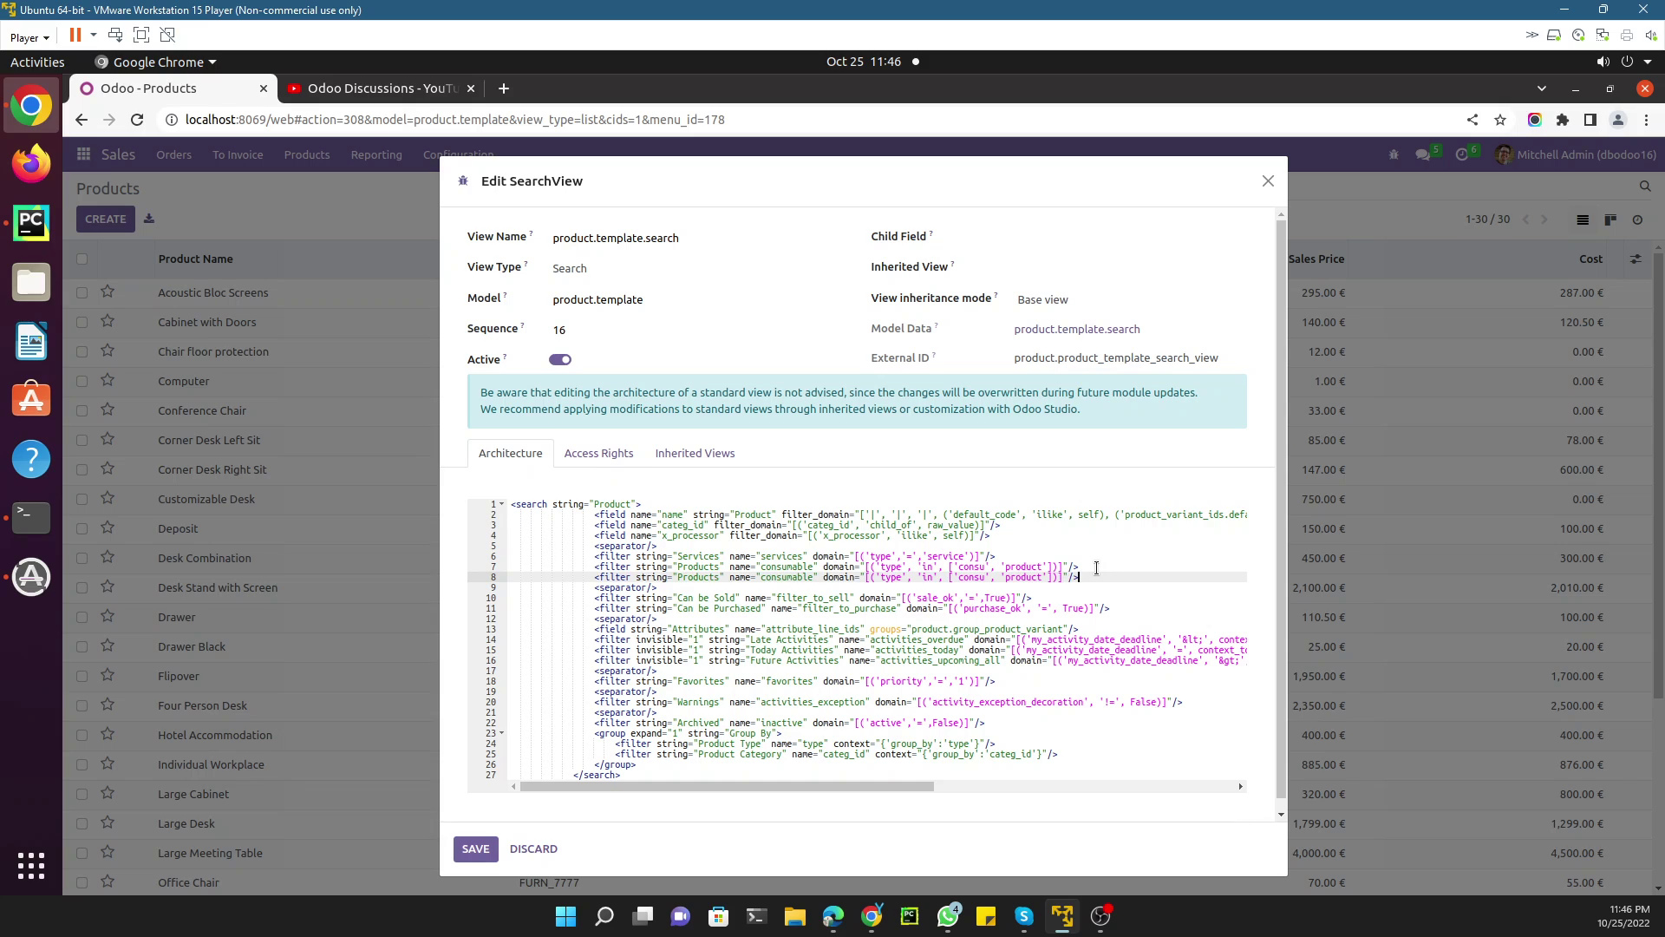
Step: Set the copied filter's string to "Processor Not Set" and its name to "x_processor"
{"action": "double_click", "coordinate": [702, 576]}
{"action": "type", "text": "Process "}
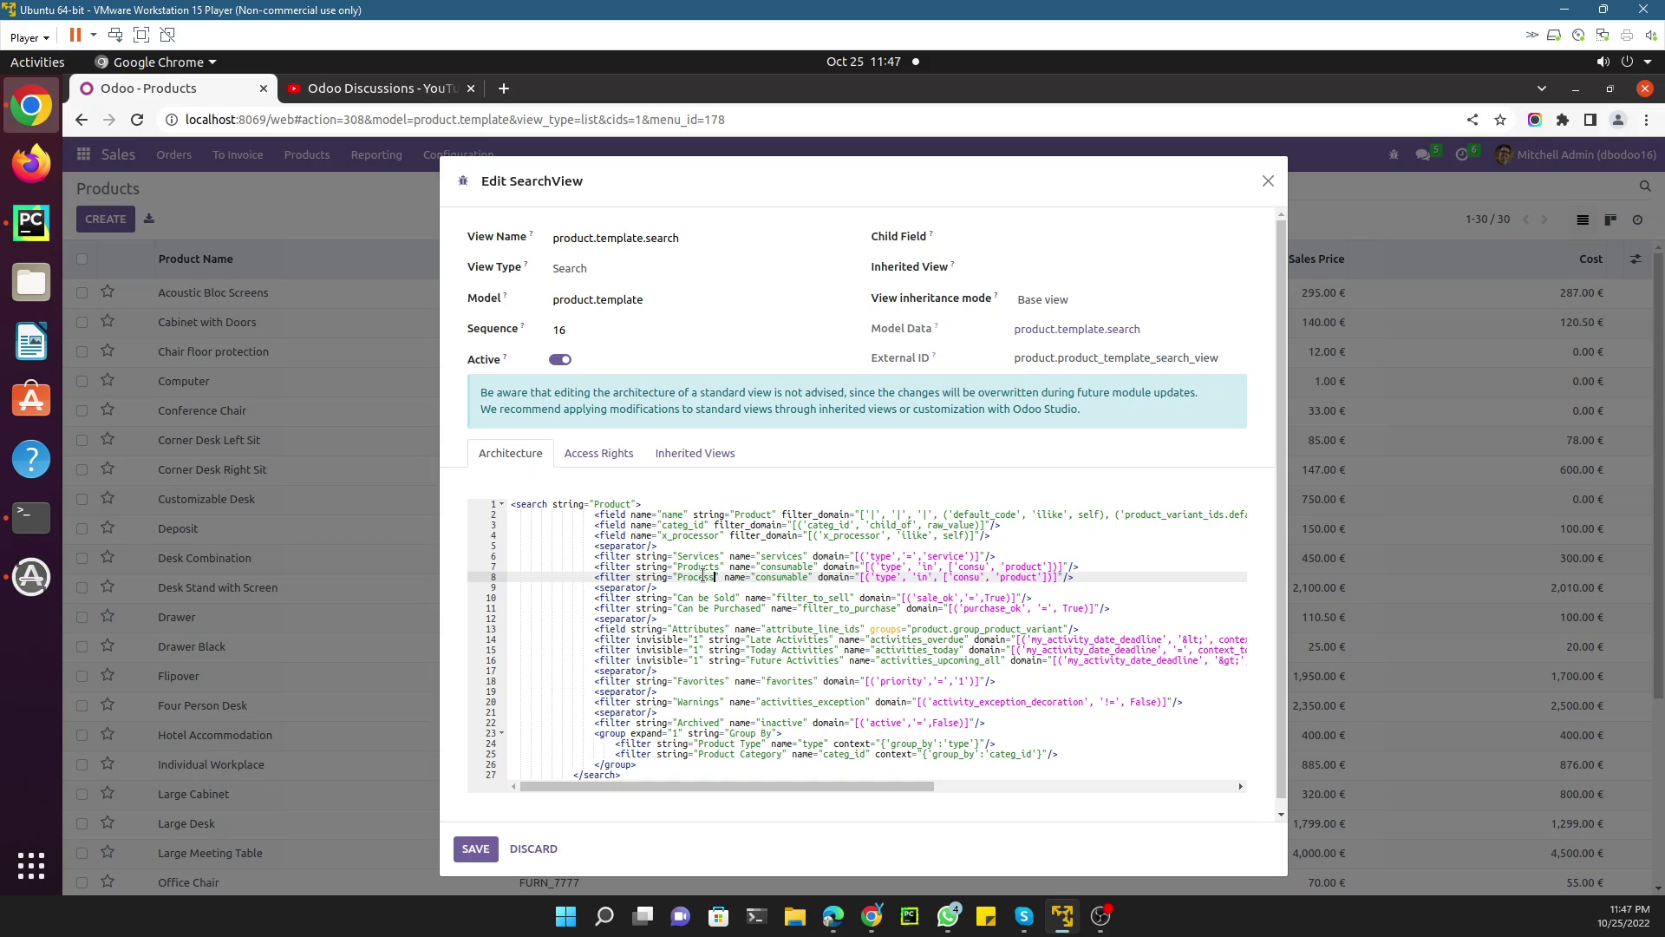
{"action": "type", "text": "r Not"}
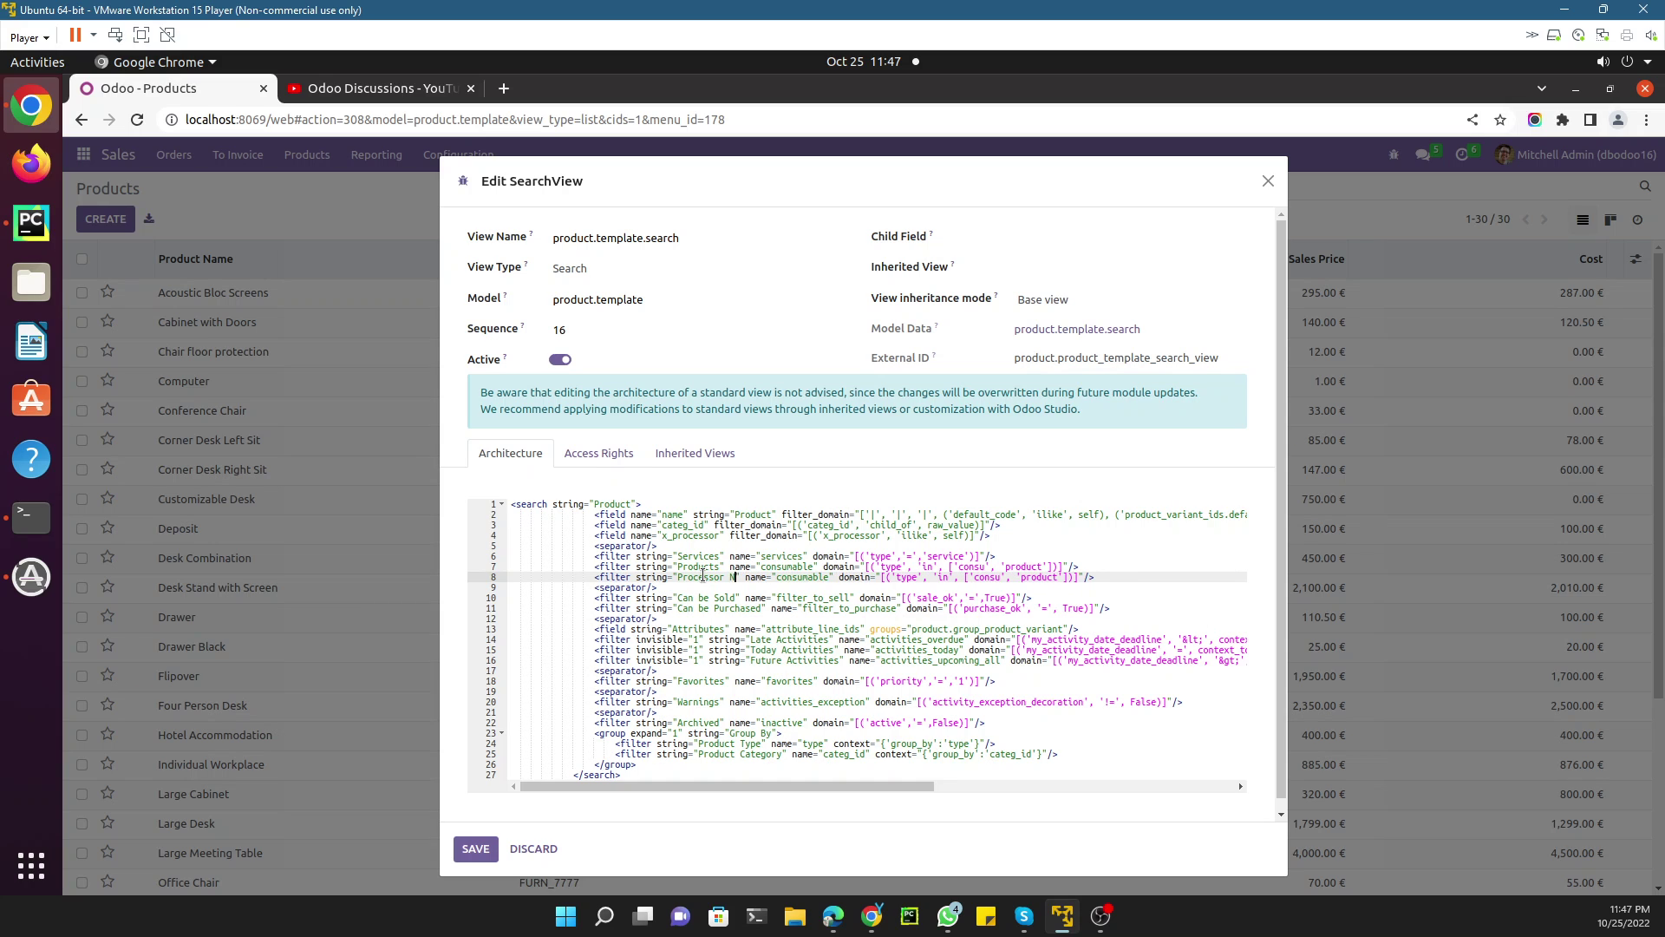
{"action": "type", "text": " Set"}
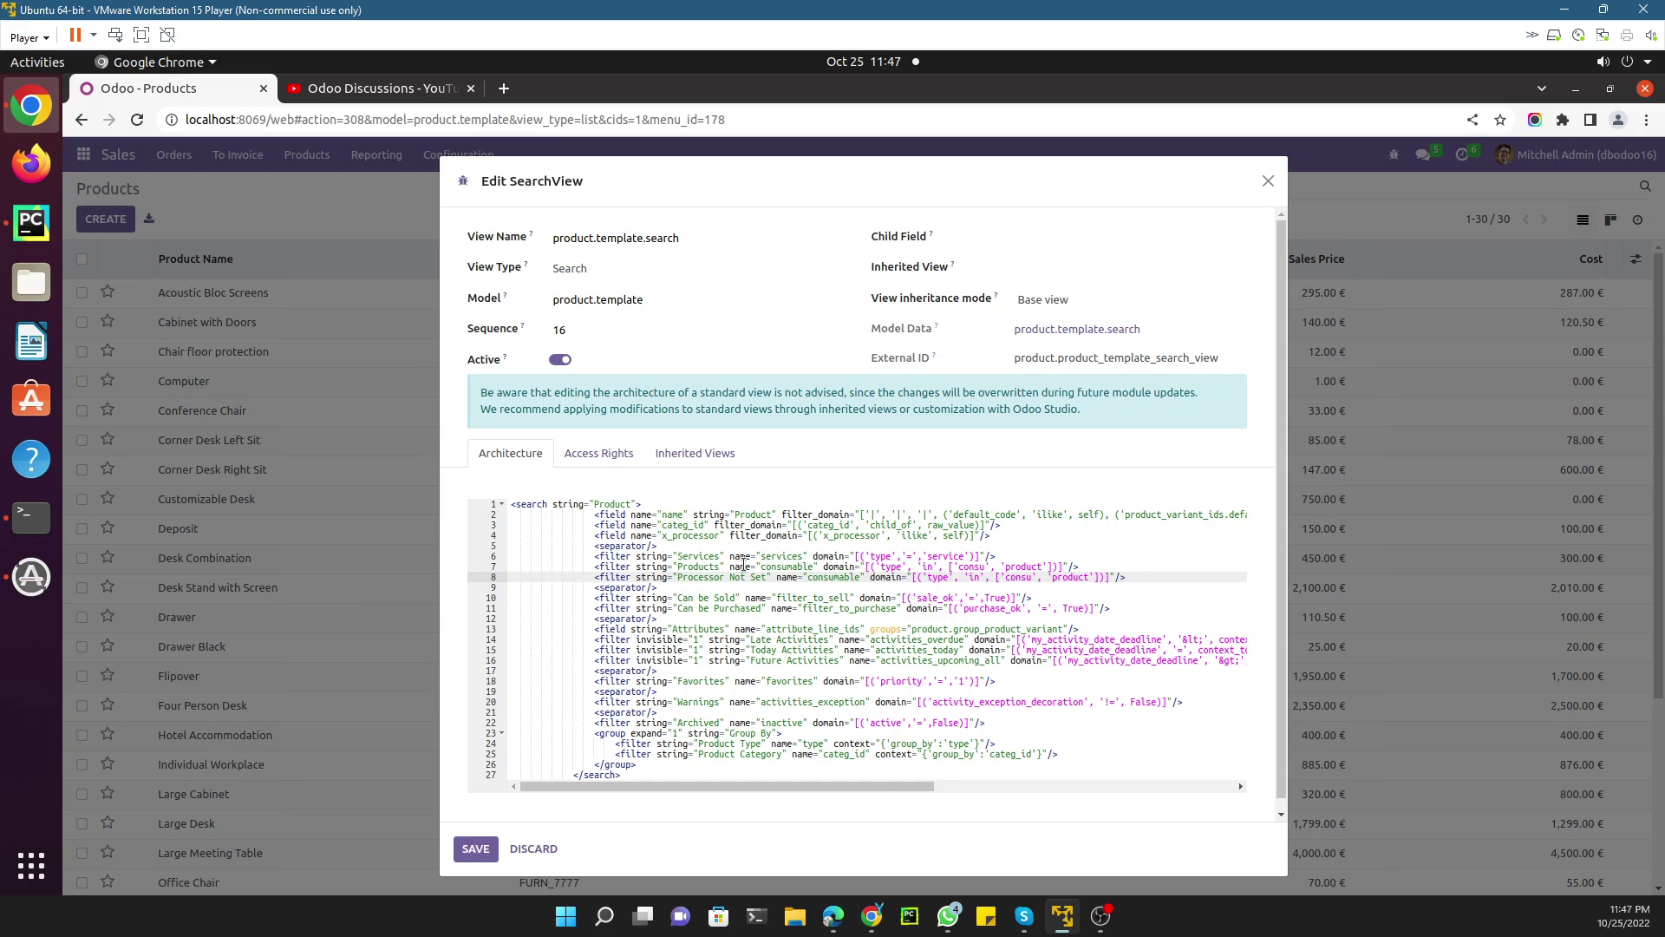
{"action": "double_click", "coordinate": [819, 578]}
{"action": "type", "text": "x_processor"}
Step: Set the Processor Not Set filter's domain to [('x_processor', '=', '')] and save the search view
{"action": "double_click", "coordinate": [944, 578]}
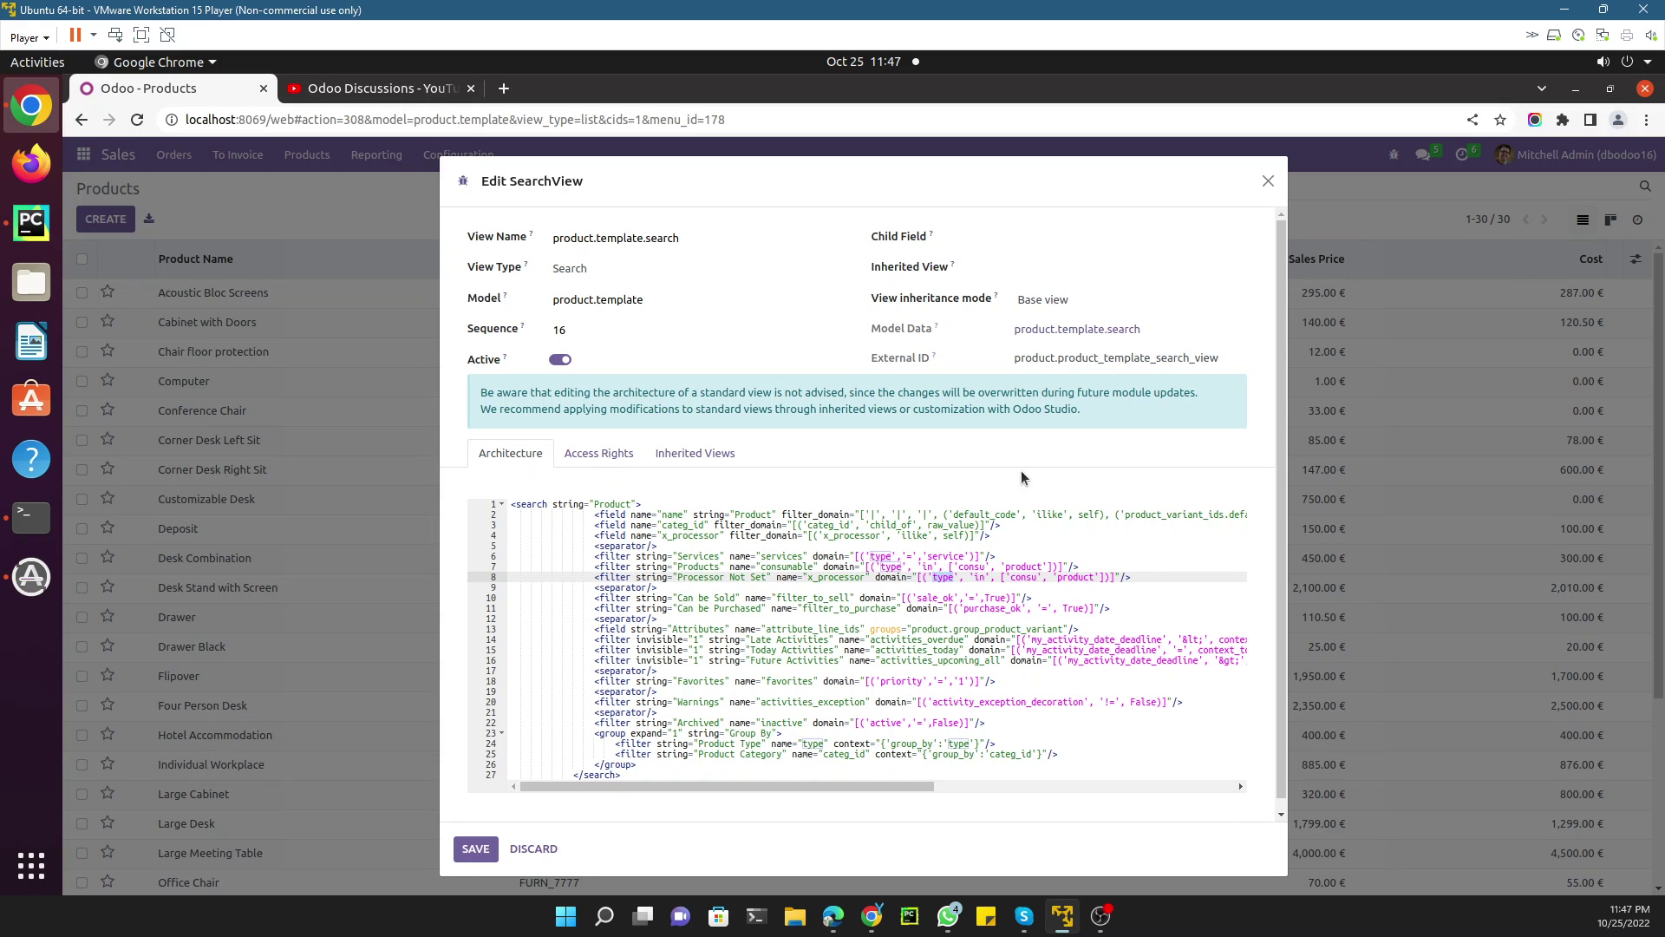
{"action": "type", "text": "x_processor"}
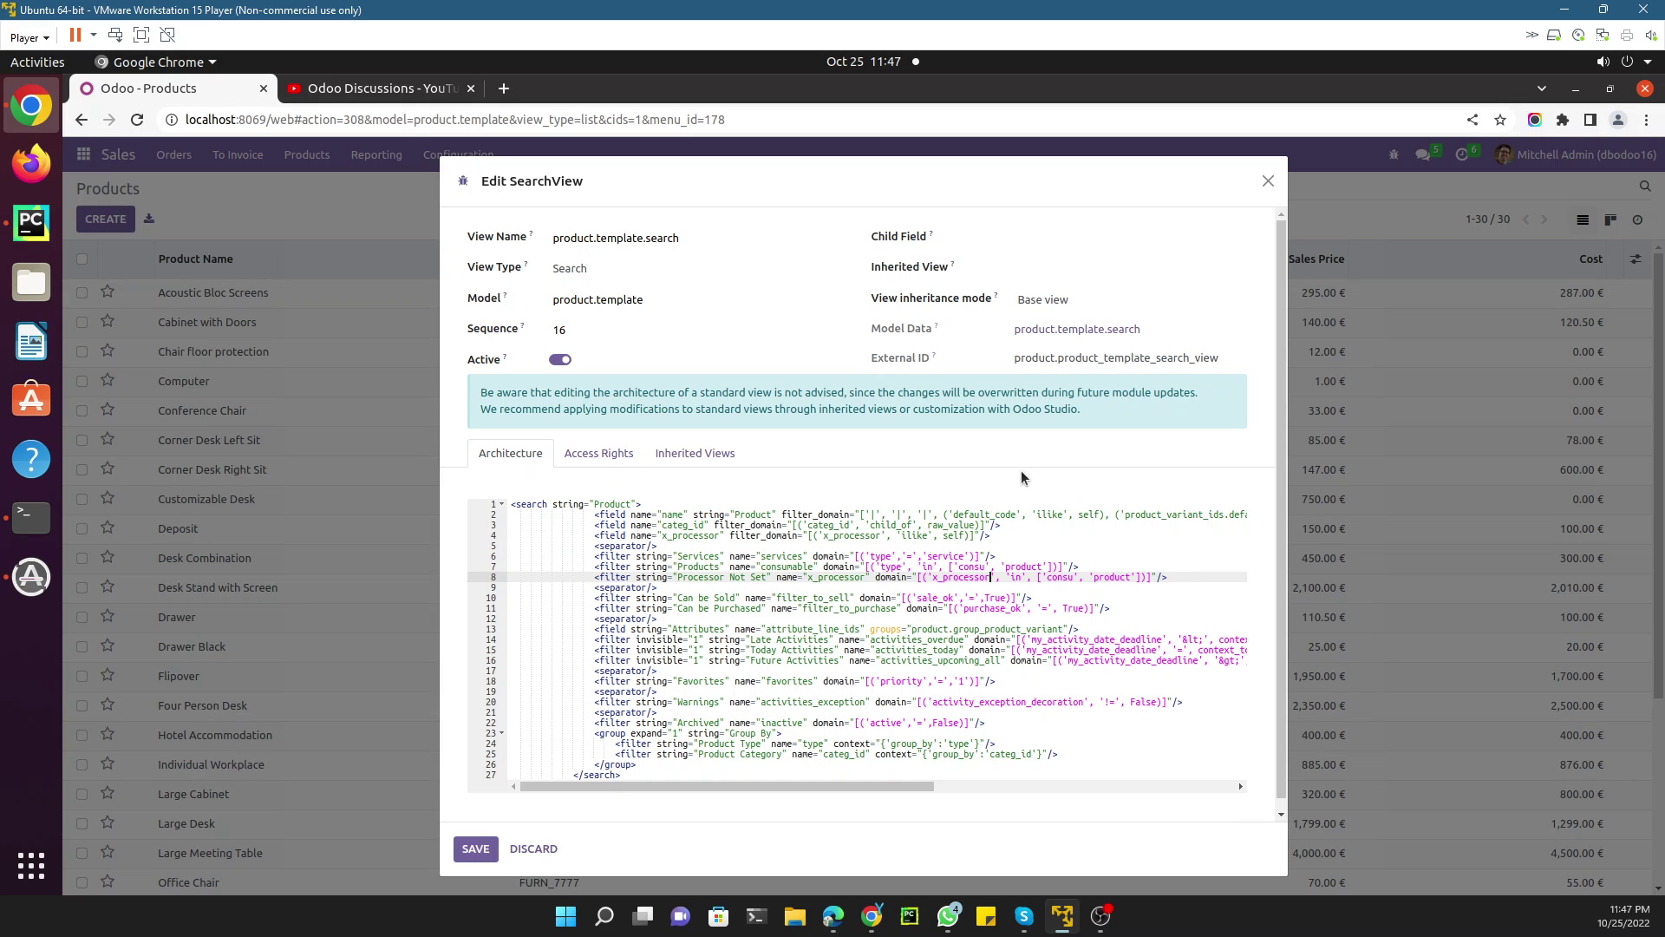
{"action": "left_click", "coordinate": [1021, 577]}
{"action": "key", "text": "BackSpace"}
{"action": "key", "text": "BackSpace"}
{"action": "type", "text": "="}
{"action": "left_click", "coordinate": [1048, 583]}
{"action": "mouse_move", "coordinate": [1140, 579]}
{"action": "left_mouse_down"}
{"action": "mouse_move", "coordinate": [1031, 577]}
{"action": "mouse_move", "coordinate": [1134, 577]}
{"action": "left_mouse_up"}
{"action": "left_click", "coordinate": [1030, 577]}
{"action": "left_click", "coordinate": [475, 850]}
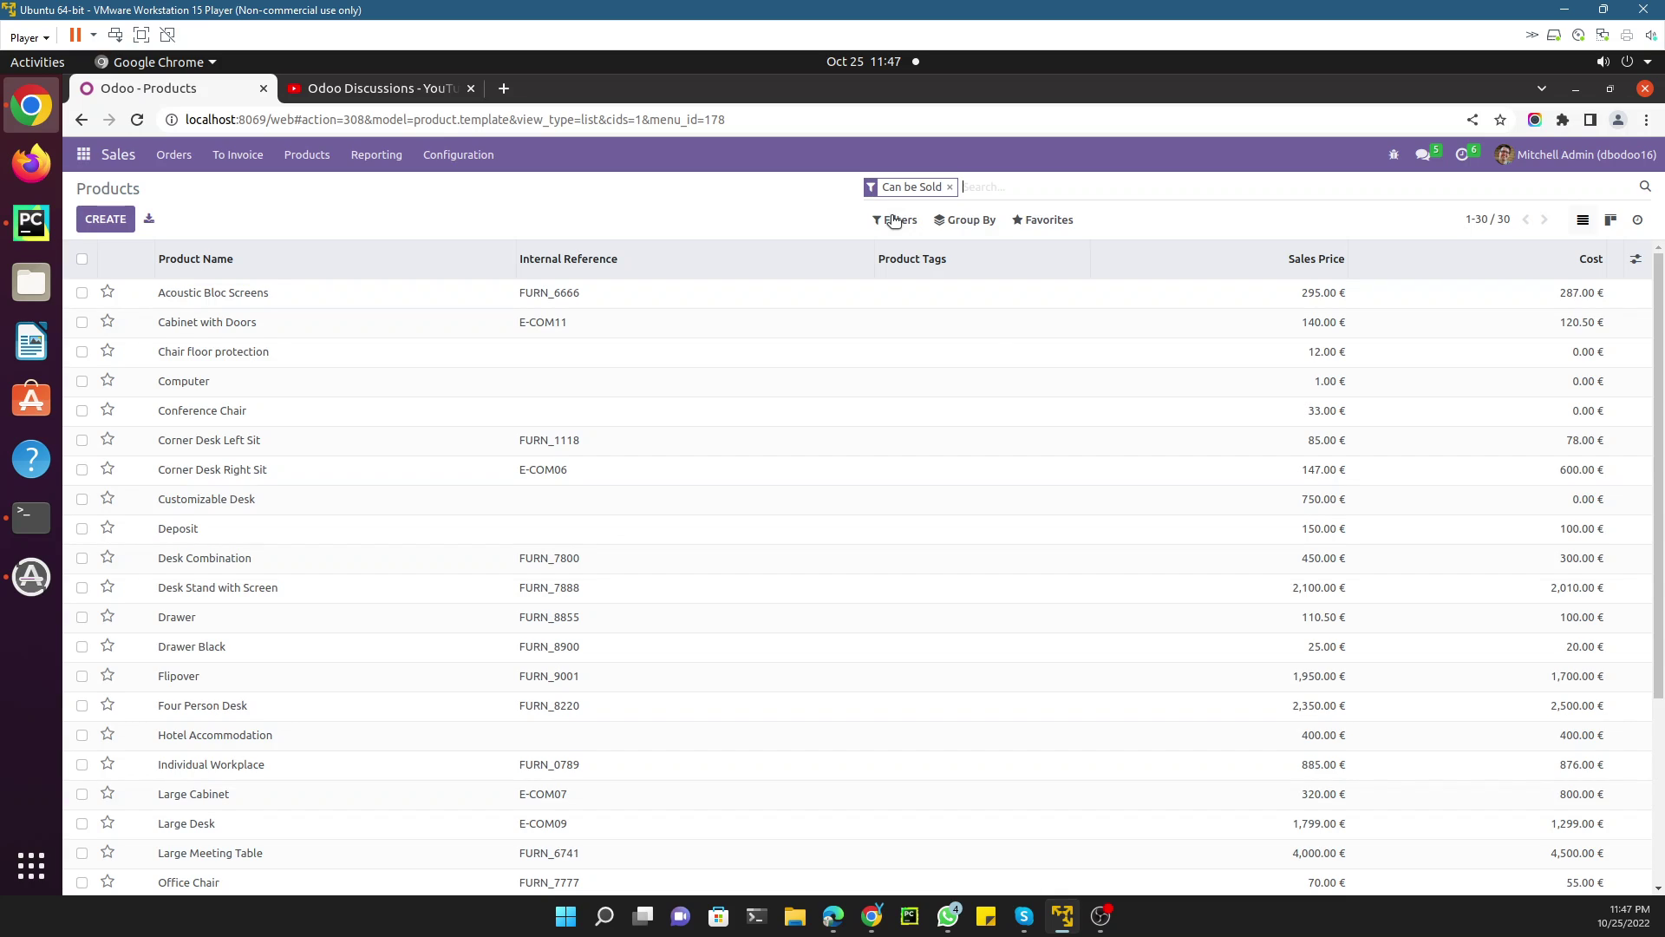
Step: Test the Processor Not Set filter on the product list and remove it again
{"action": "left_click", "coordinate": [894, 220]}
{"action": "left_click", "coordinate": [928, 483]}
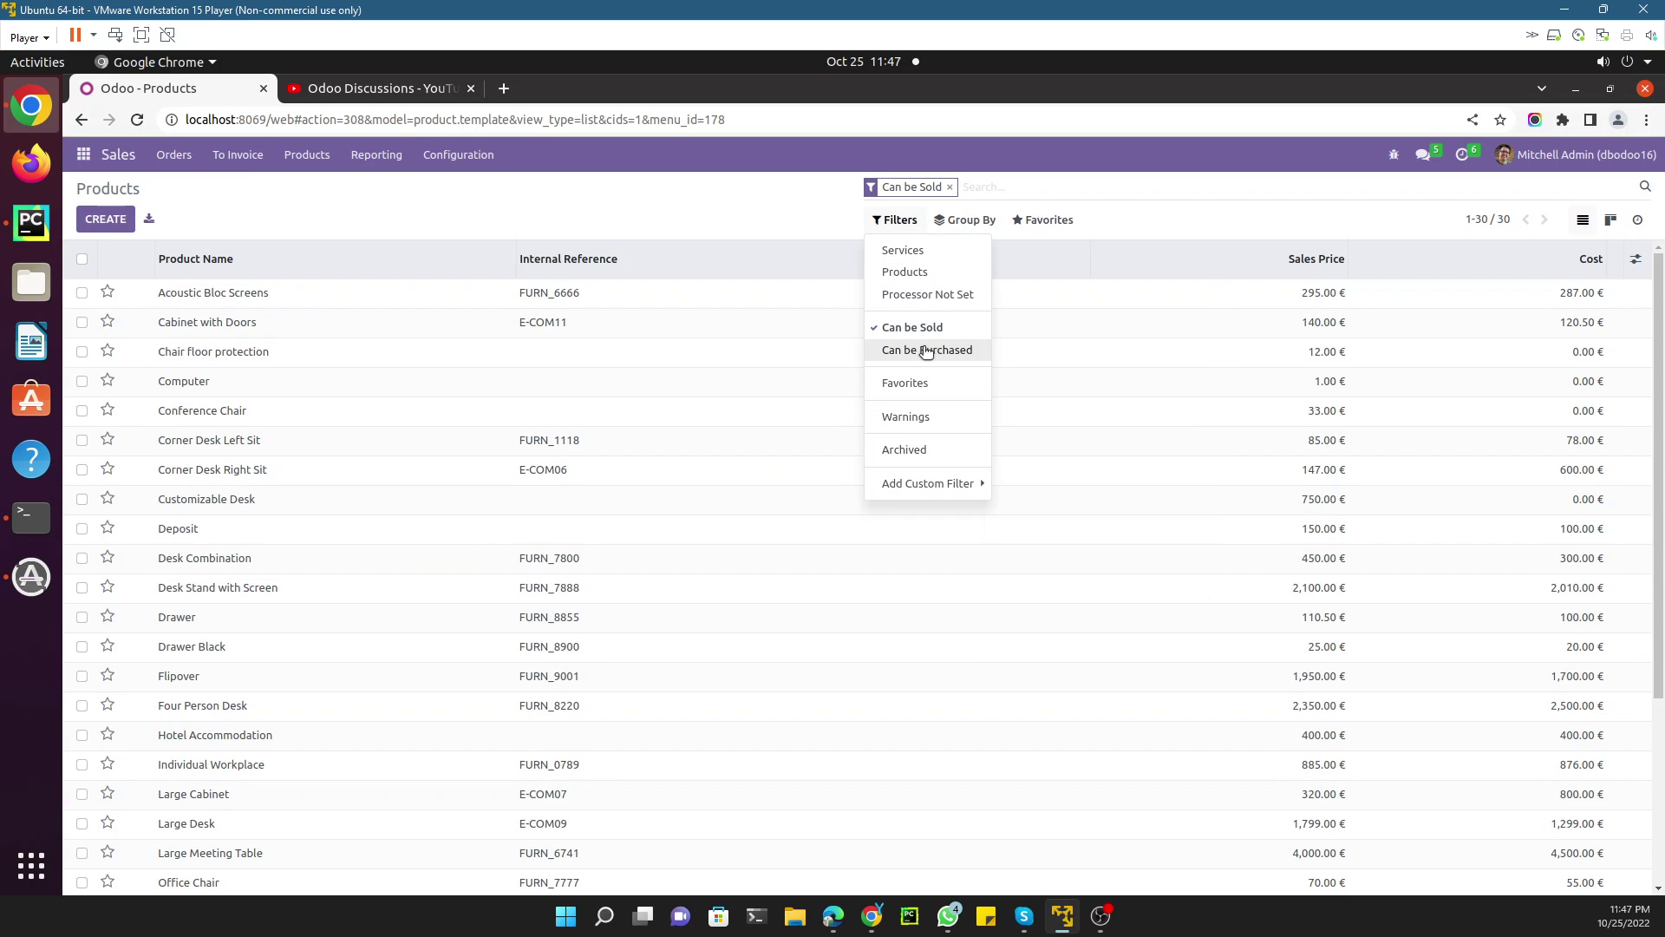
{"action": "left_click", "coordinate": [923, 296]}
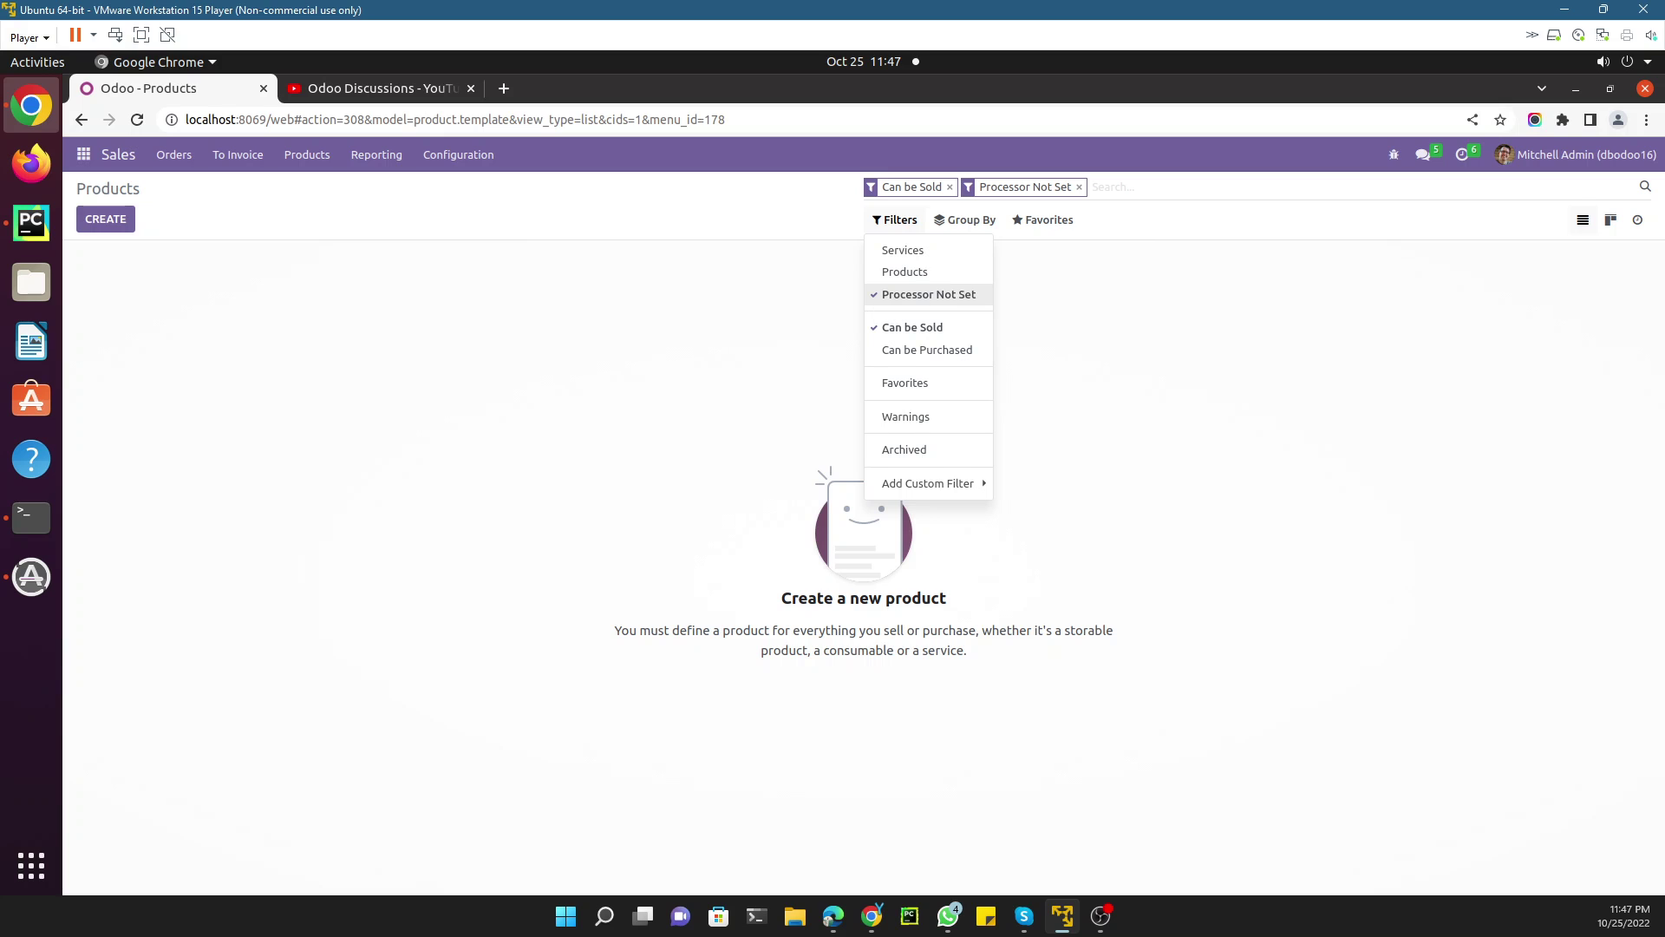
{"action": "left_click", "coordinate": [925, 296]}
{"action": "key", "text": "Escape"}
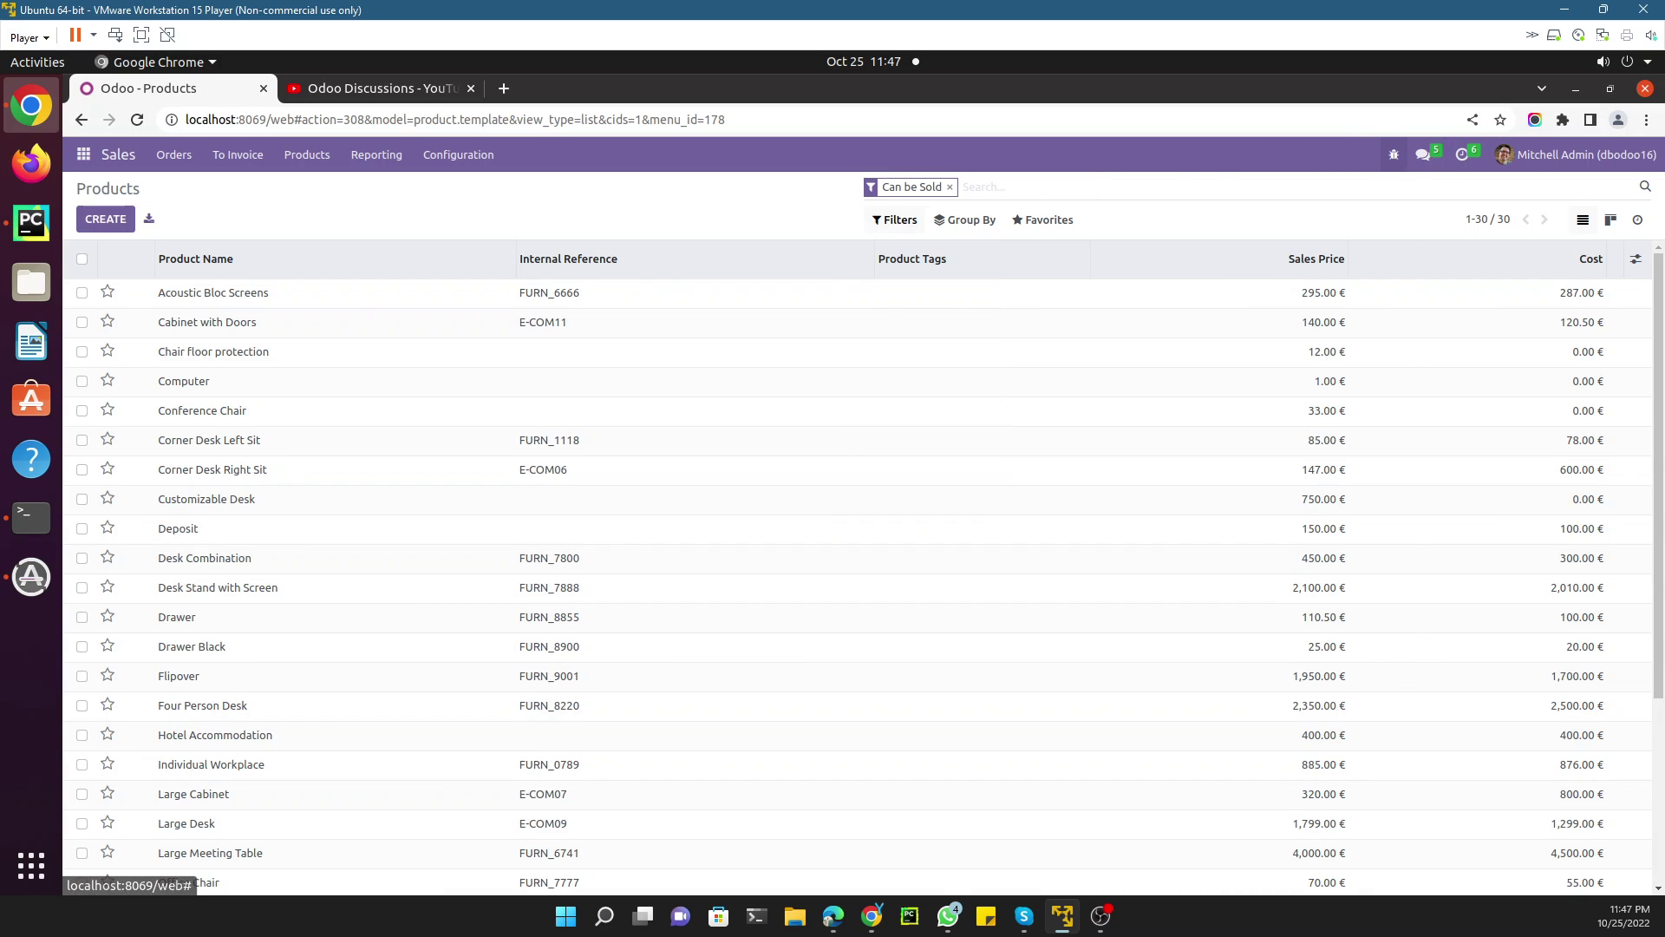
{"action": "left_click", "coordinate": [1394, 155]}
{"action": "key", "text": "Escape"}
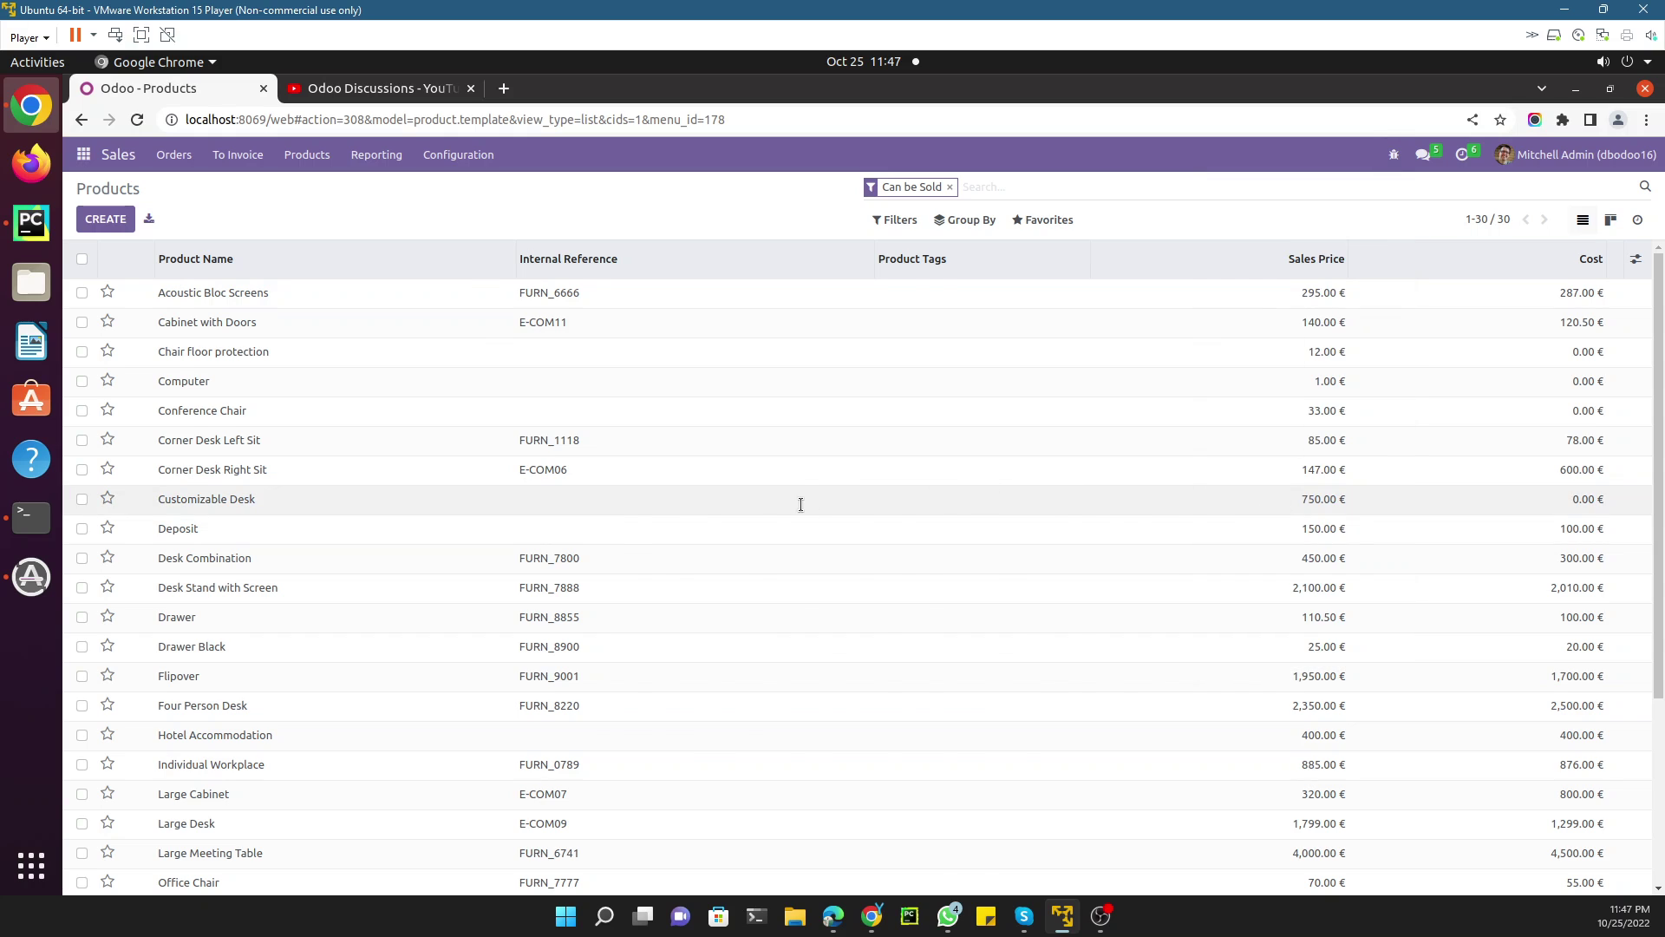
{"action": "key", "text": "Escape"}
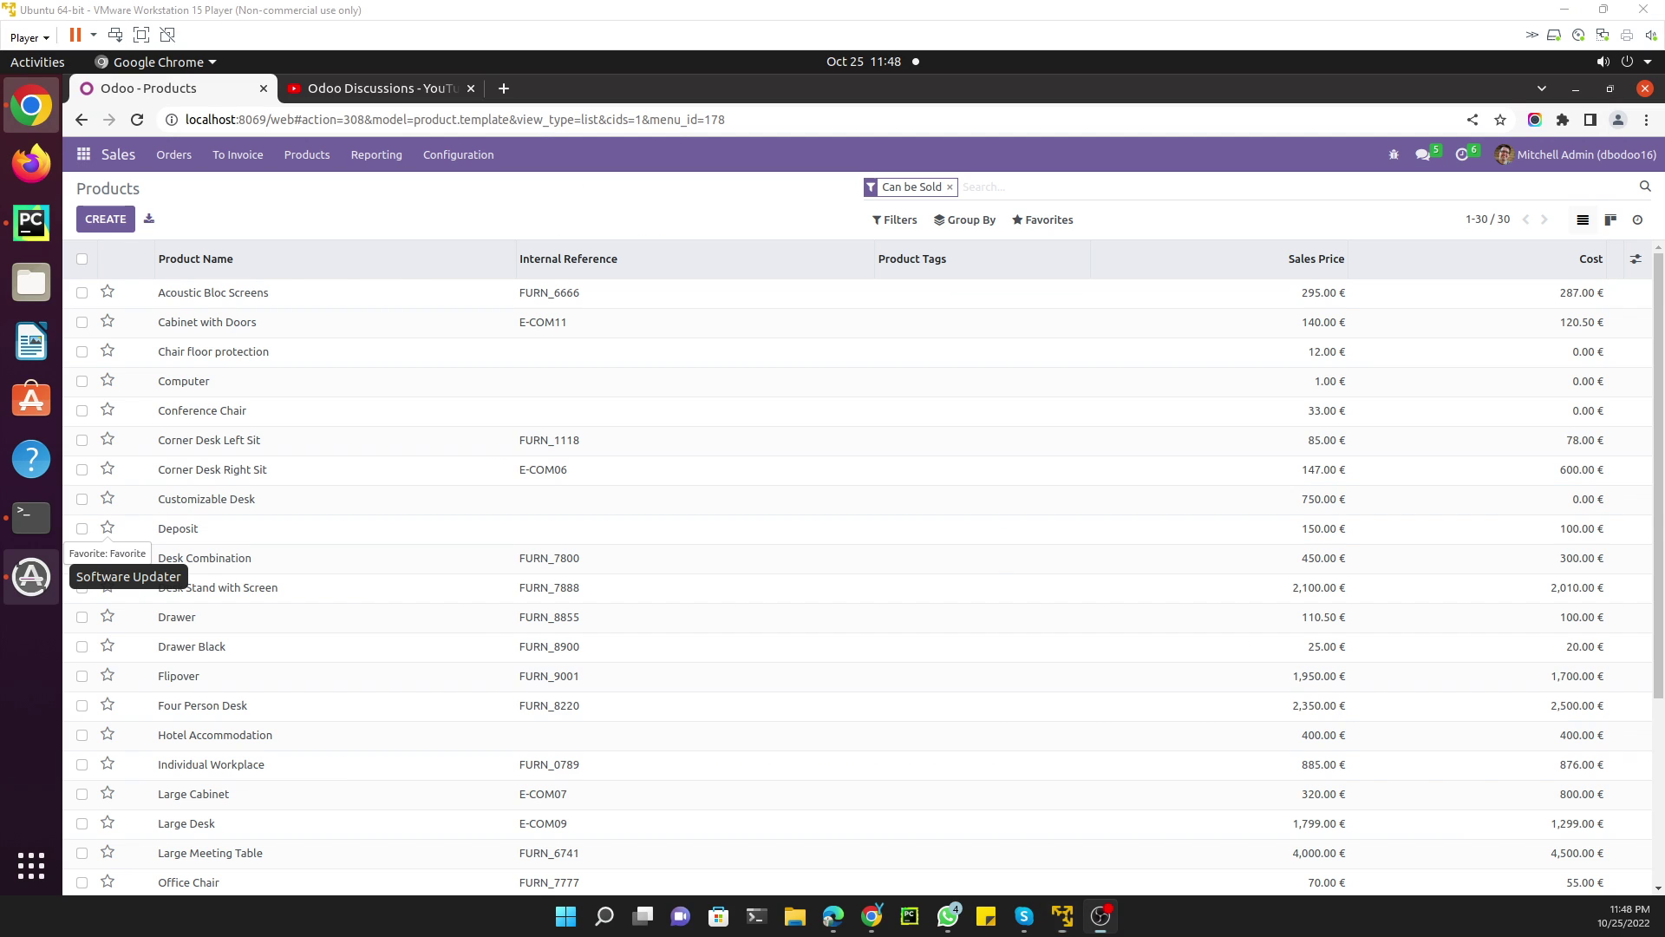
Step: Reopen the product search view, replace the empty string in the Processor Not Set domain with False, and save
{"action": "left_click", "coordinate": [1393, 157]}
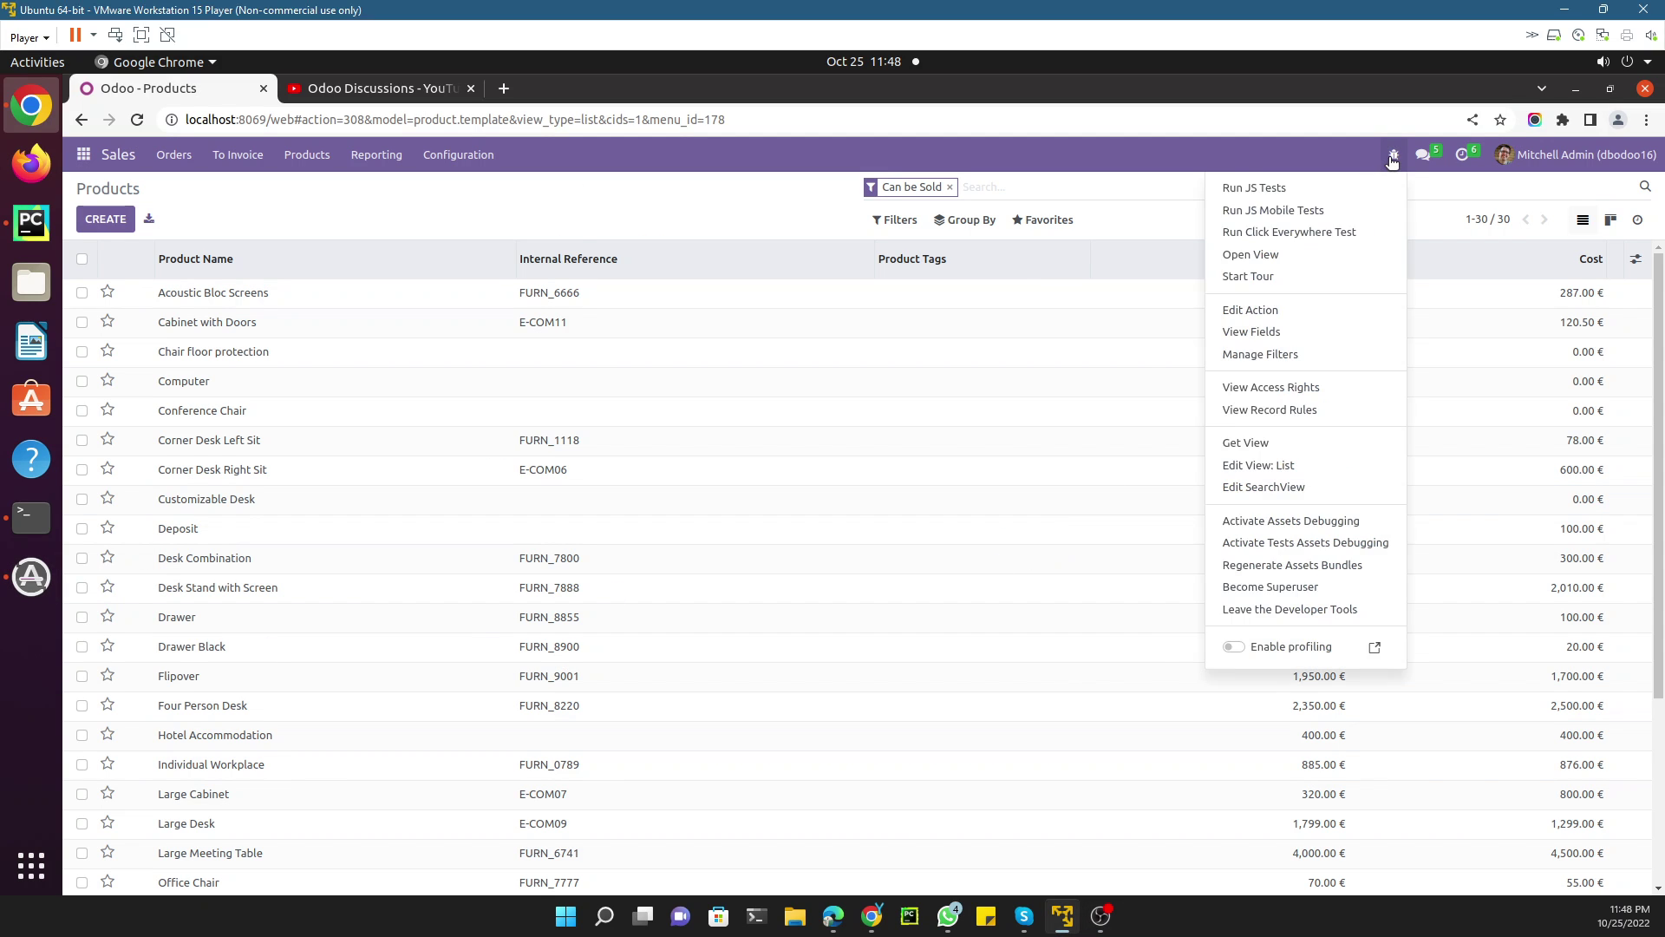
{"action": "left_click", "coordinate": [1283, 487]}
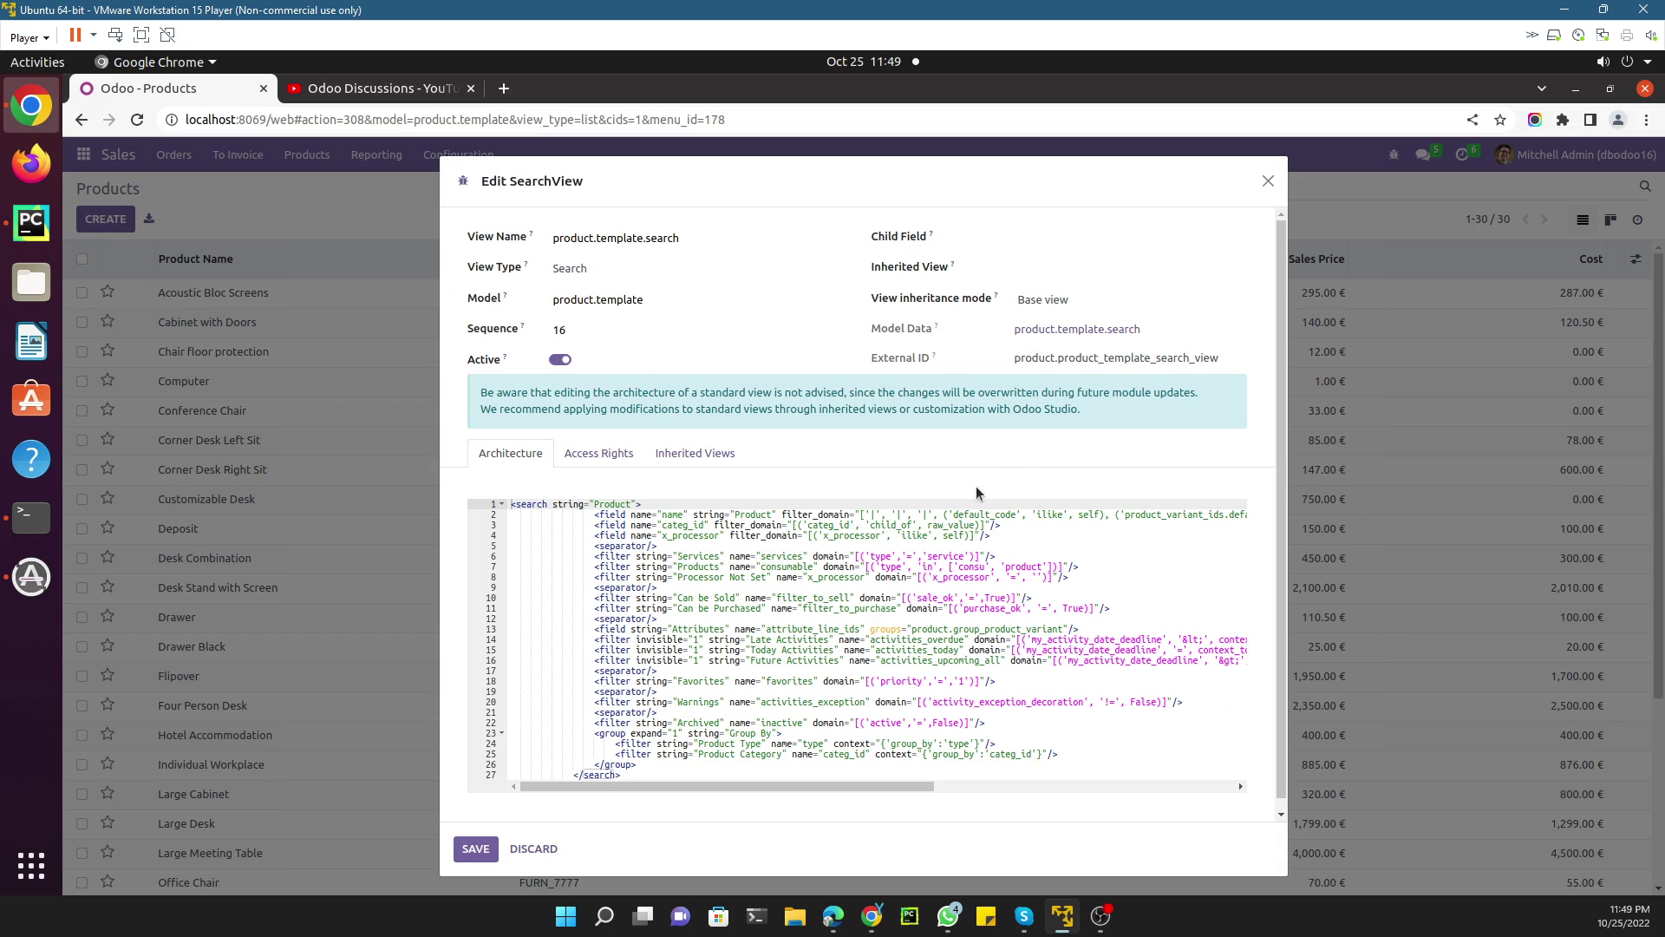
{"action": "double_click", "coordinate": [970, 576]}
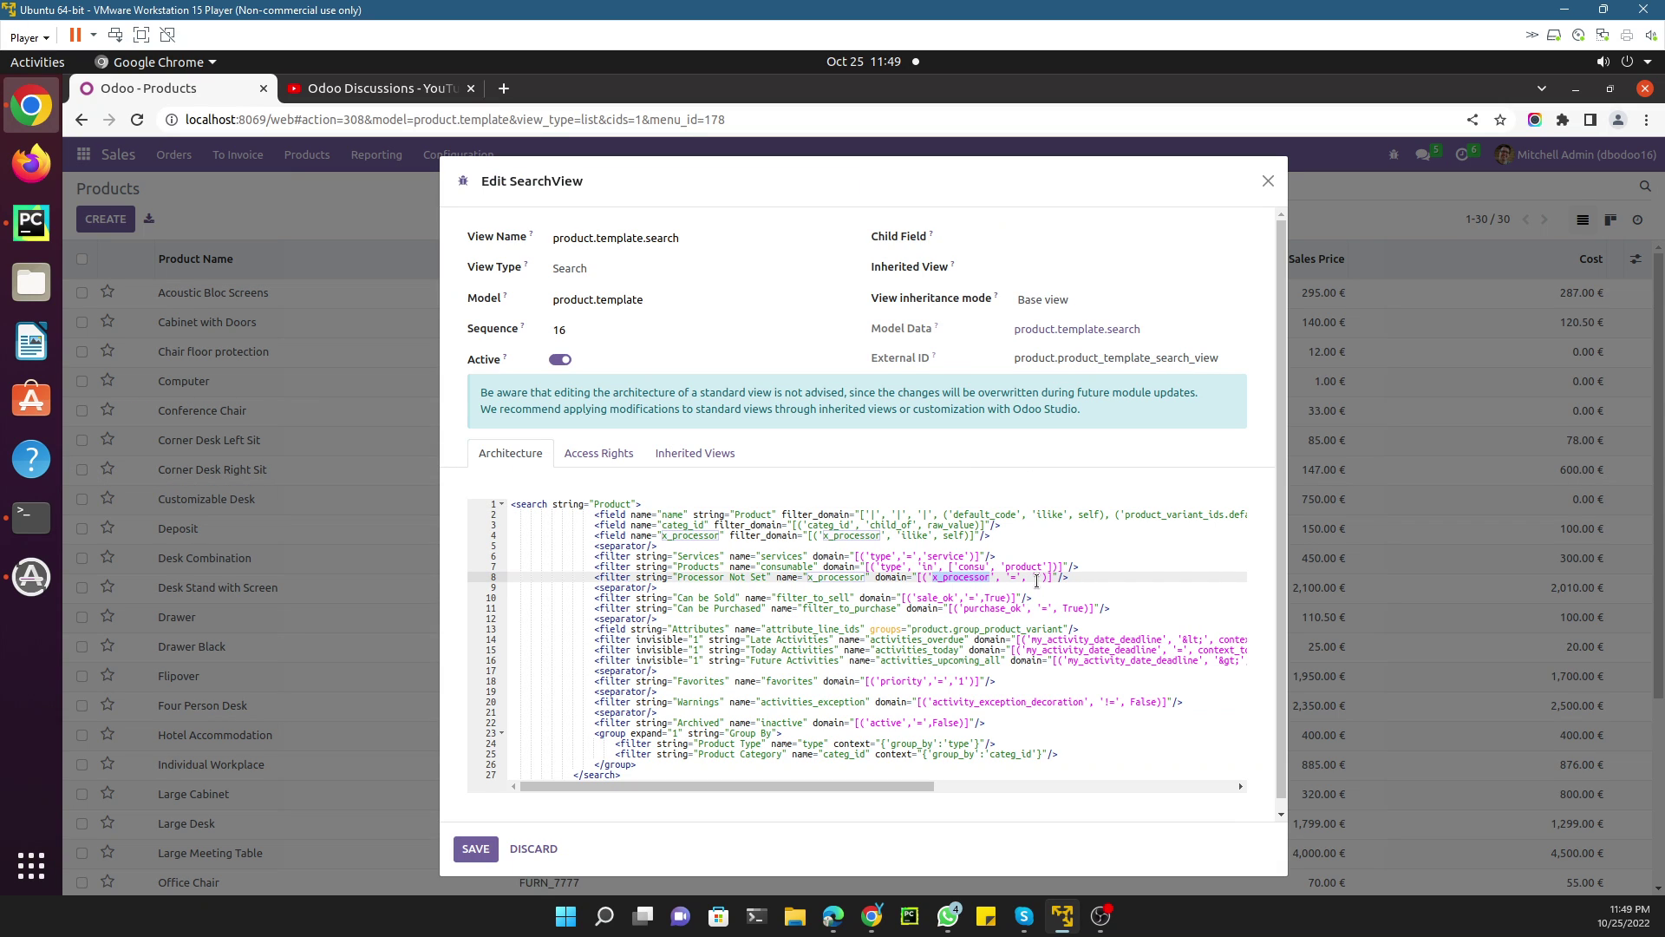
{"action": "left_click", "coordinate": [1036, 578]}
{"action": "key", "text": "BackSpace"}
{"action": "key", "text": "BackSpace"}
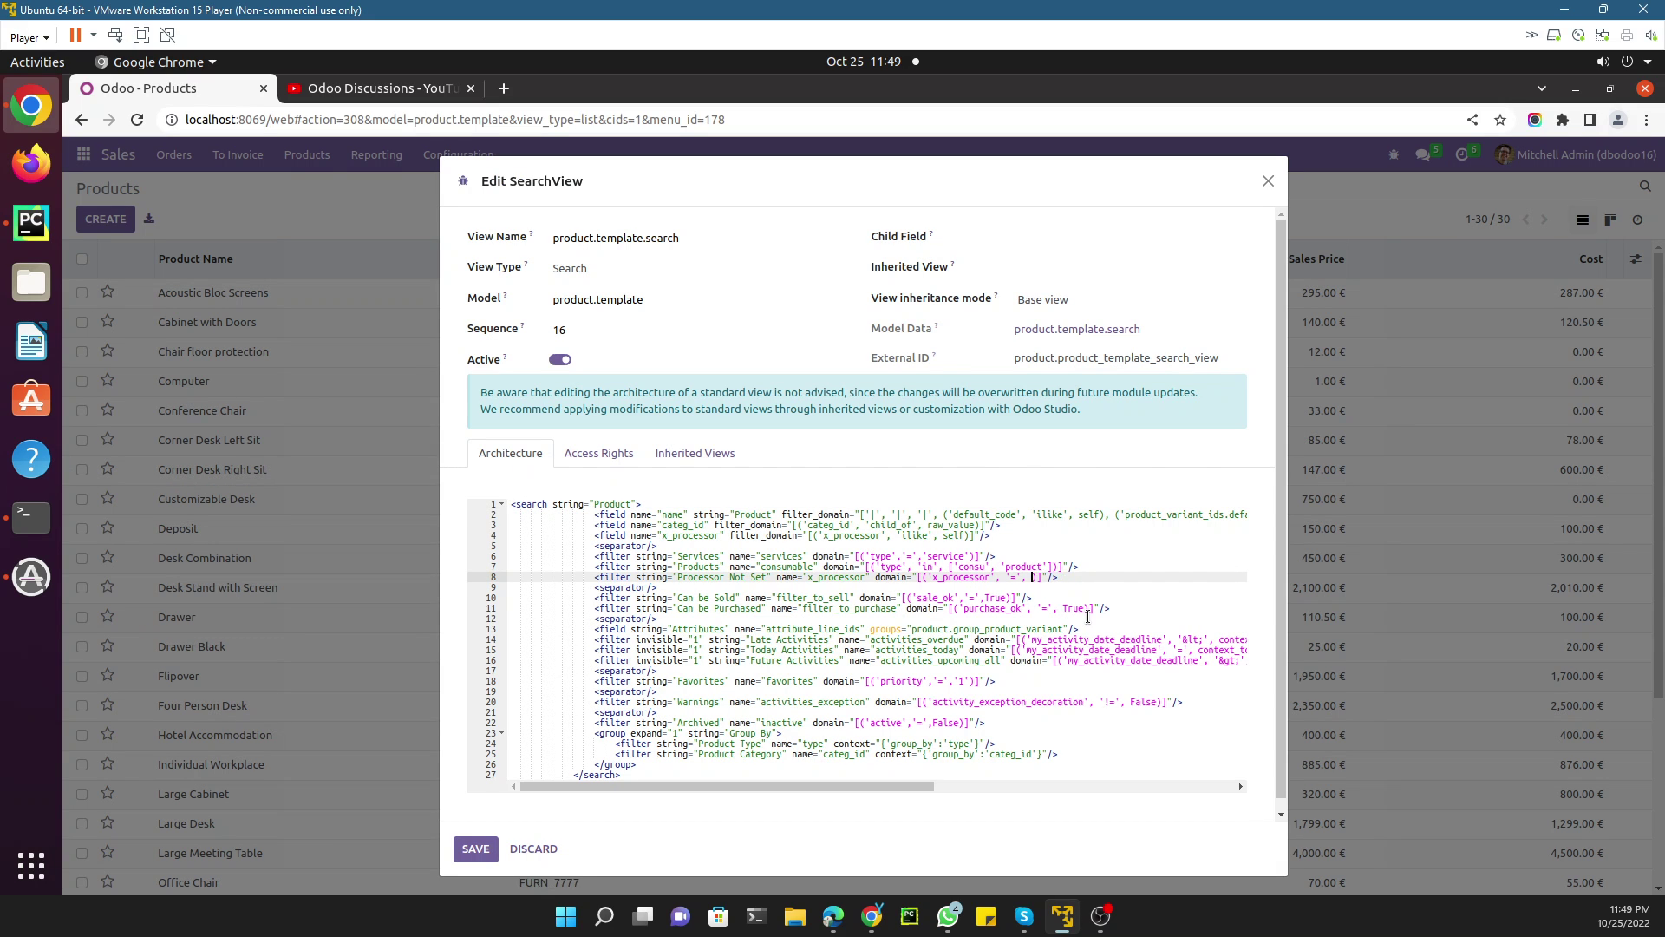
{"action": "type", "text": "False"}
{"action": "left_click", "coordinate": [481, 850]}
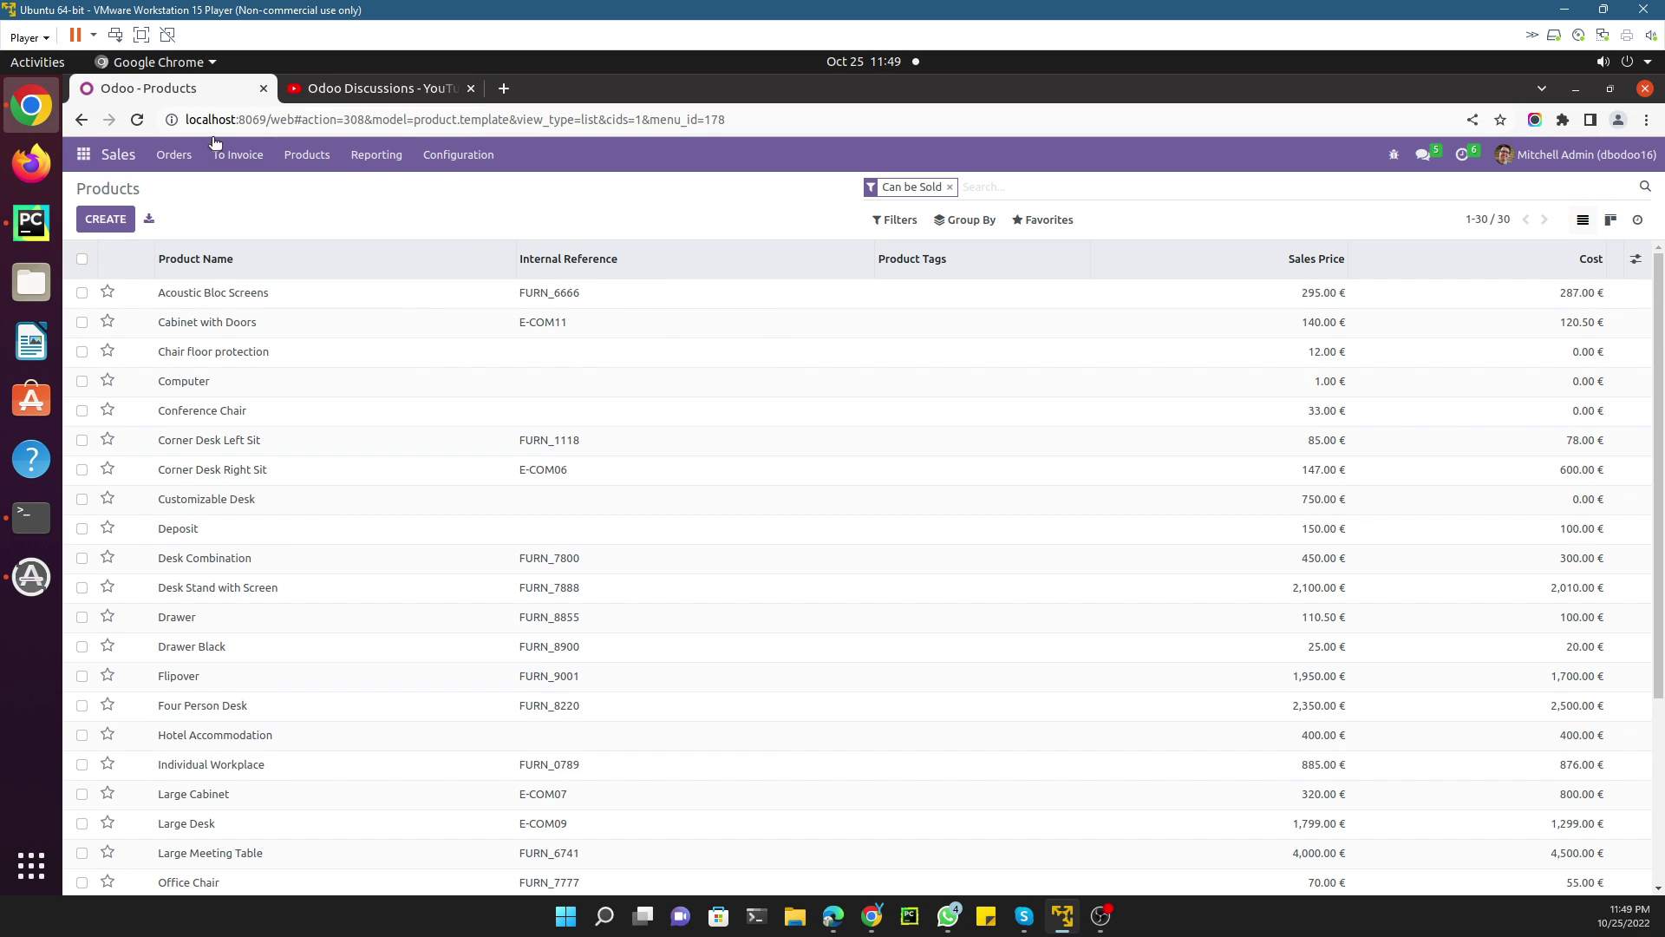
Step: Reload the product list, test the Processor Not Set filter, and remove it again
{"action": "left_click", "coordinate": [136, 118]}
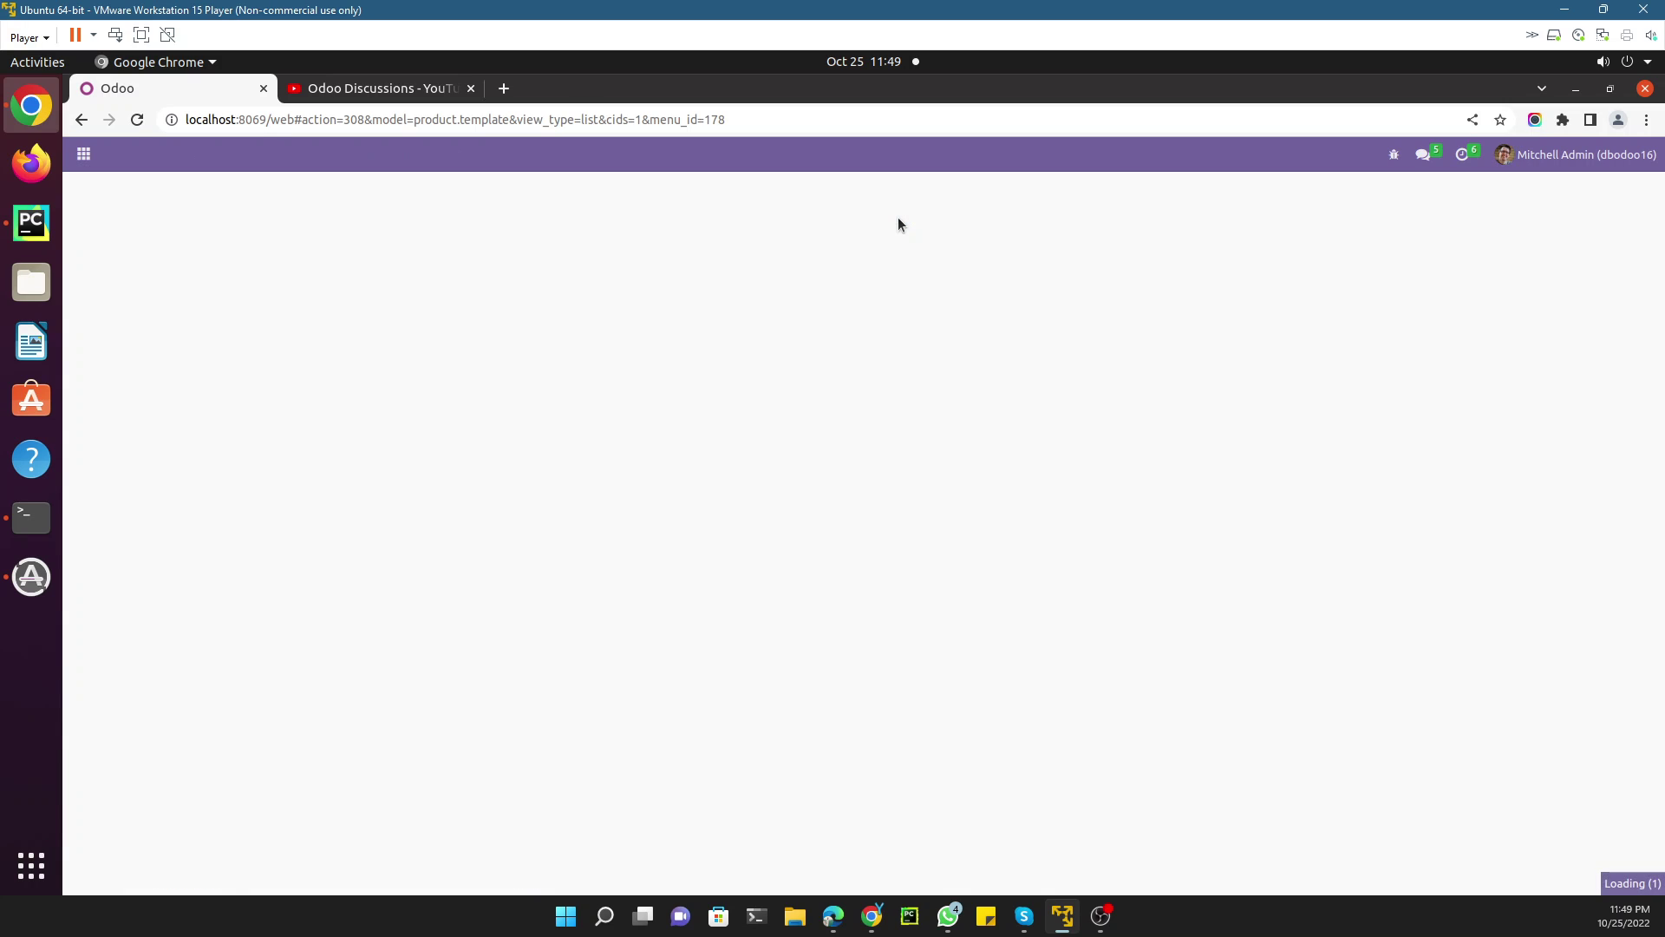
{"action": "left_click", "coordinate": [895, 219]}
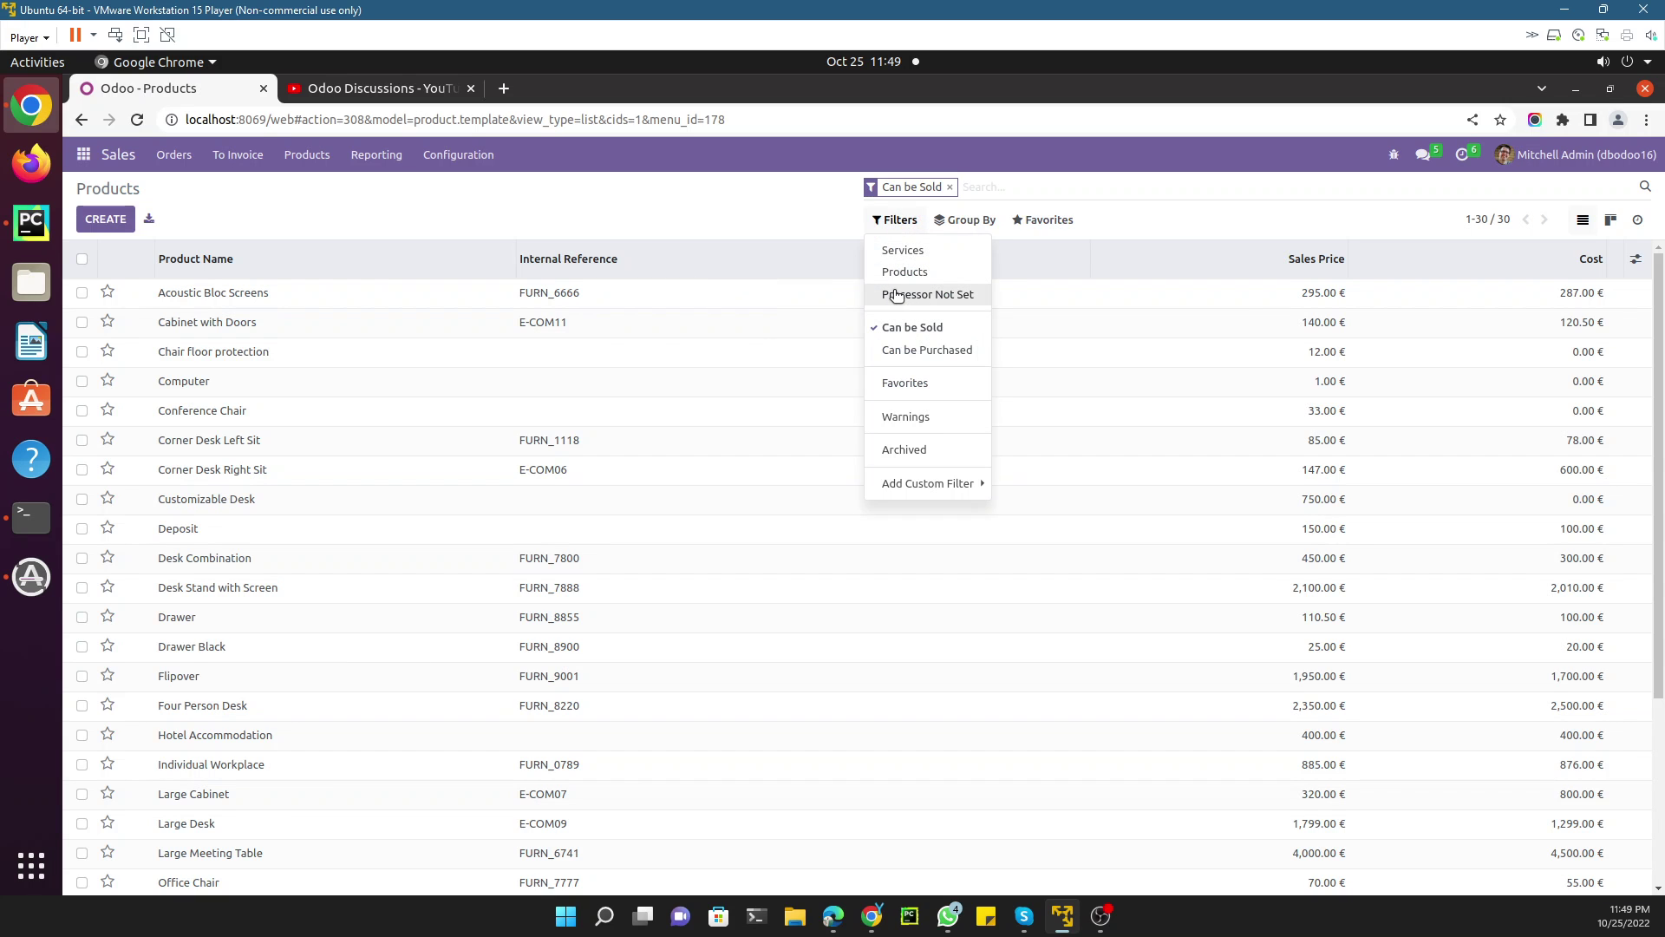
{"action": "left_click", "coordinate": [900, 295]}
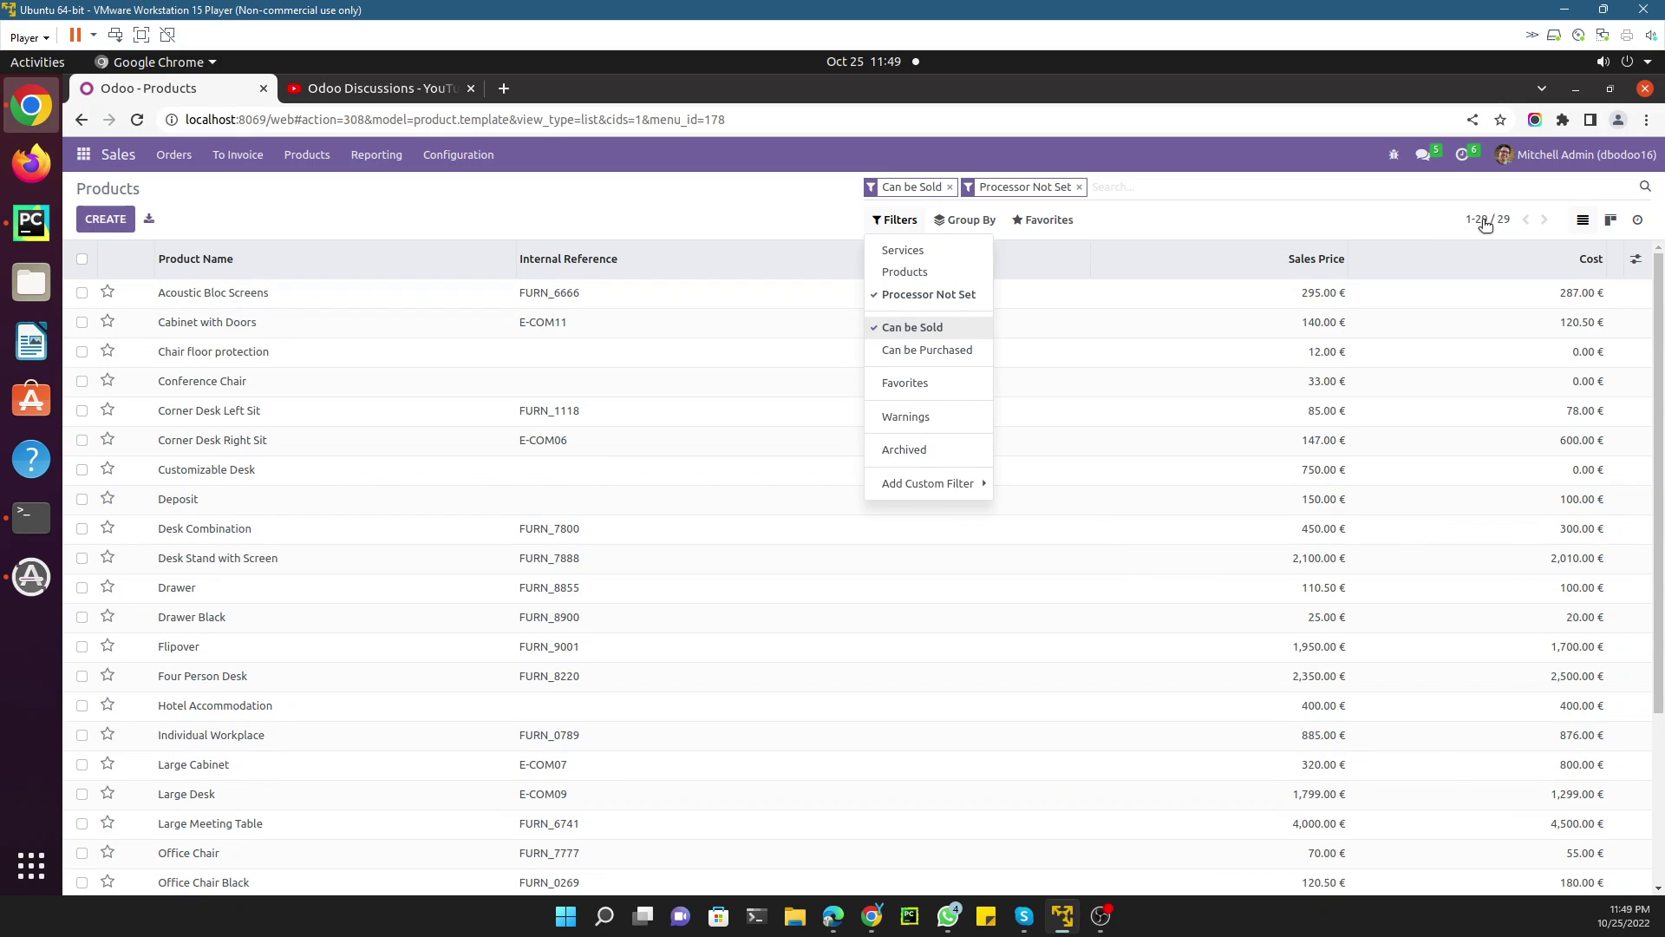
{"action": "left_click", "coordinate": [919, 293]}
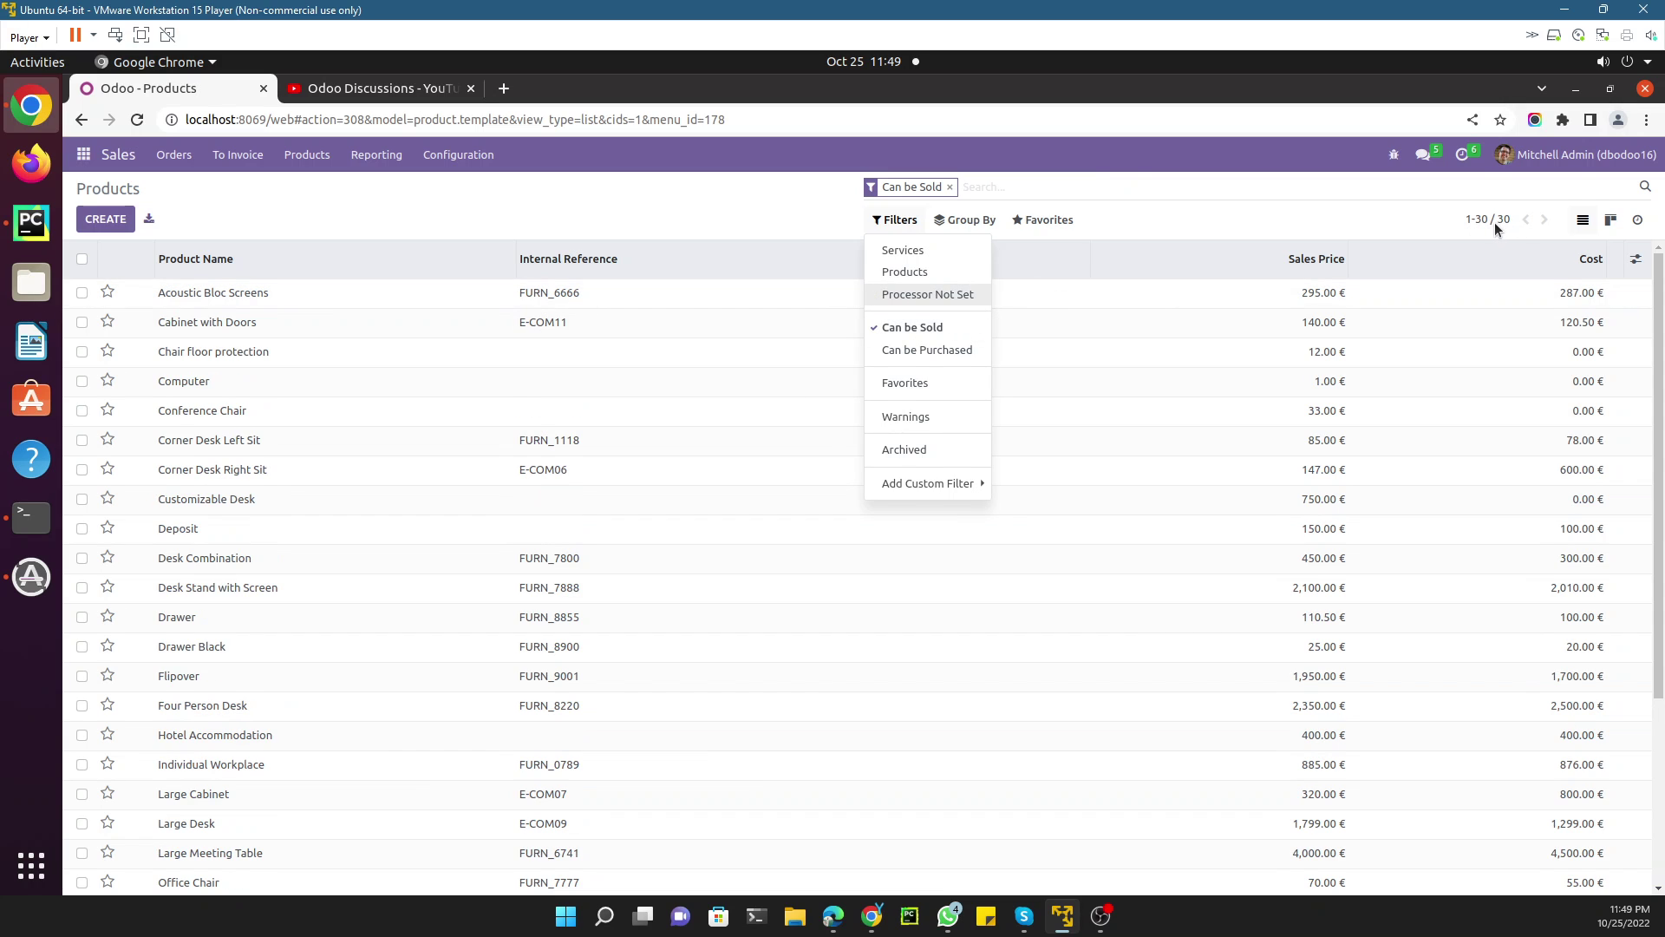
{"action": "left_click", "coordinate": [711, 213]}
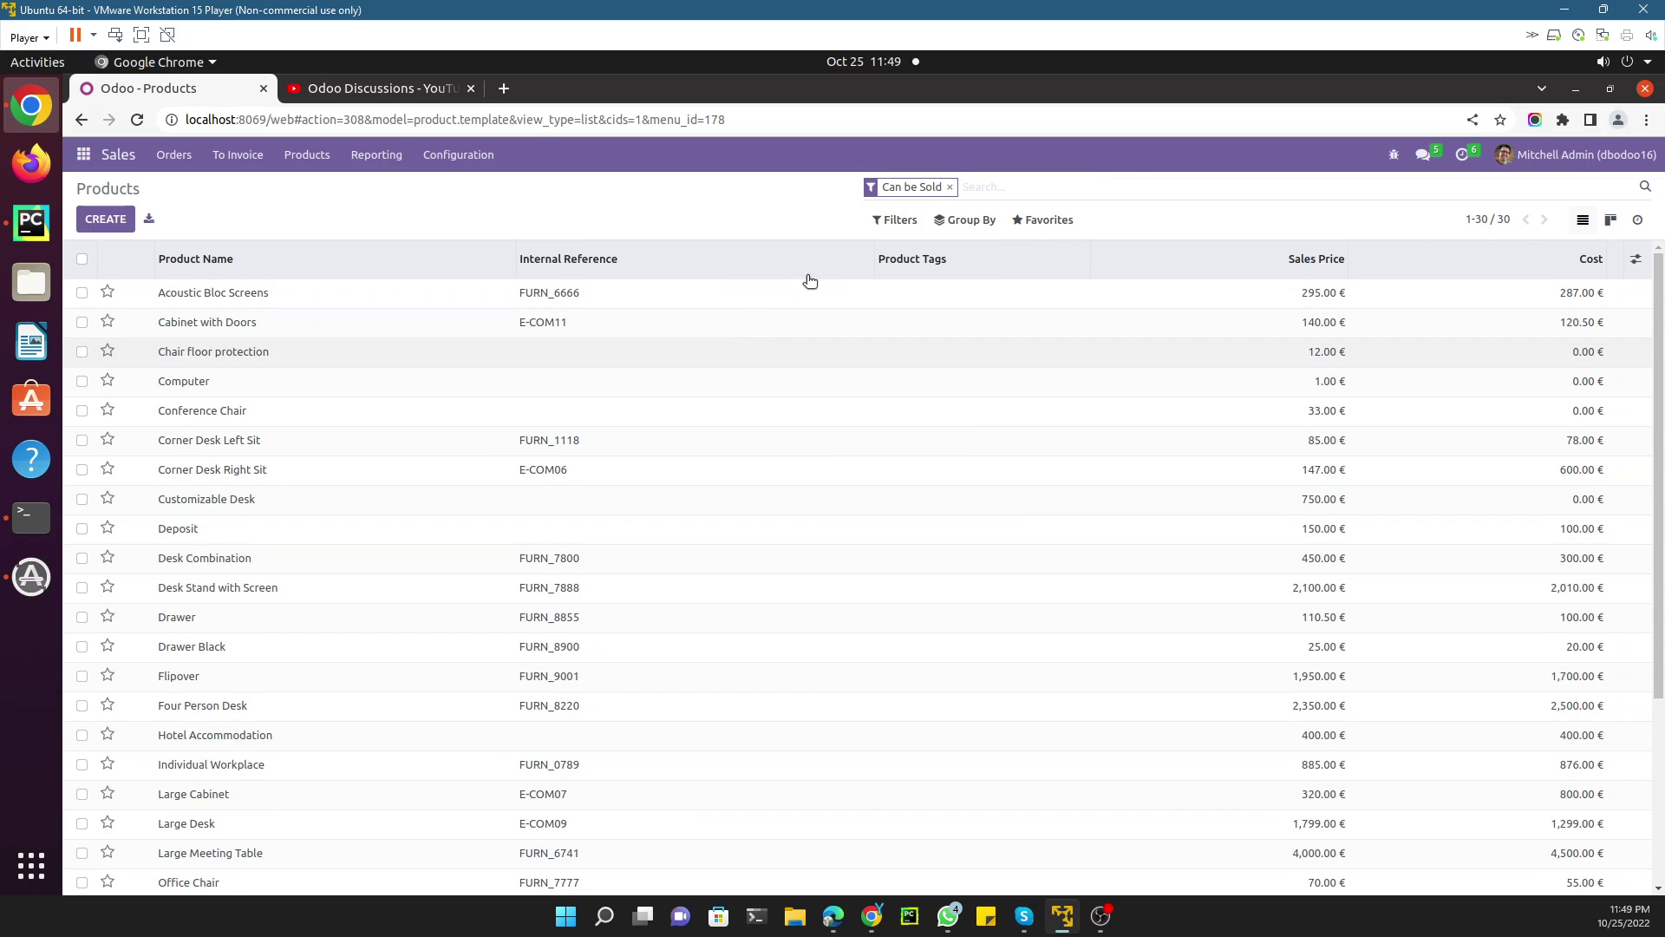
Step: Reapply the Processor Not Set filter, combine it with the Products filter, and remove only the Products filter
{"action": "left_click", "coordinate": [895, 220]}
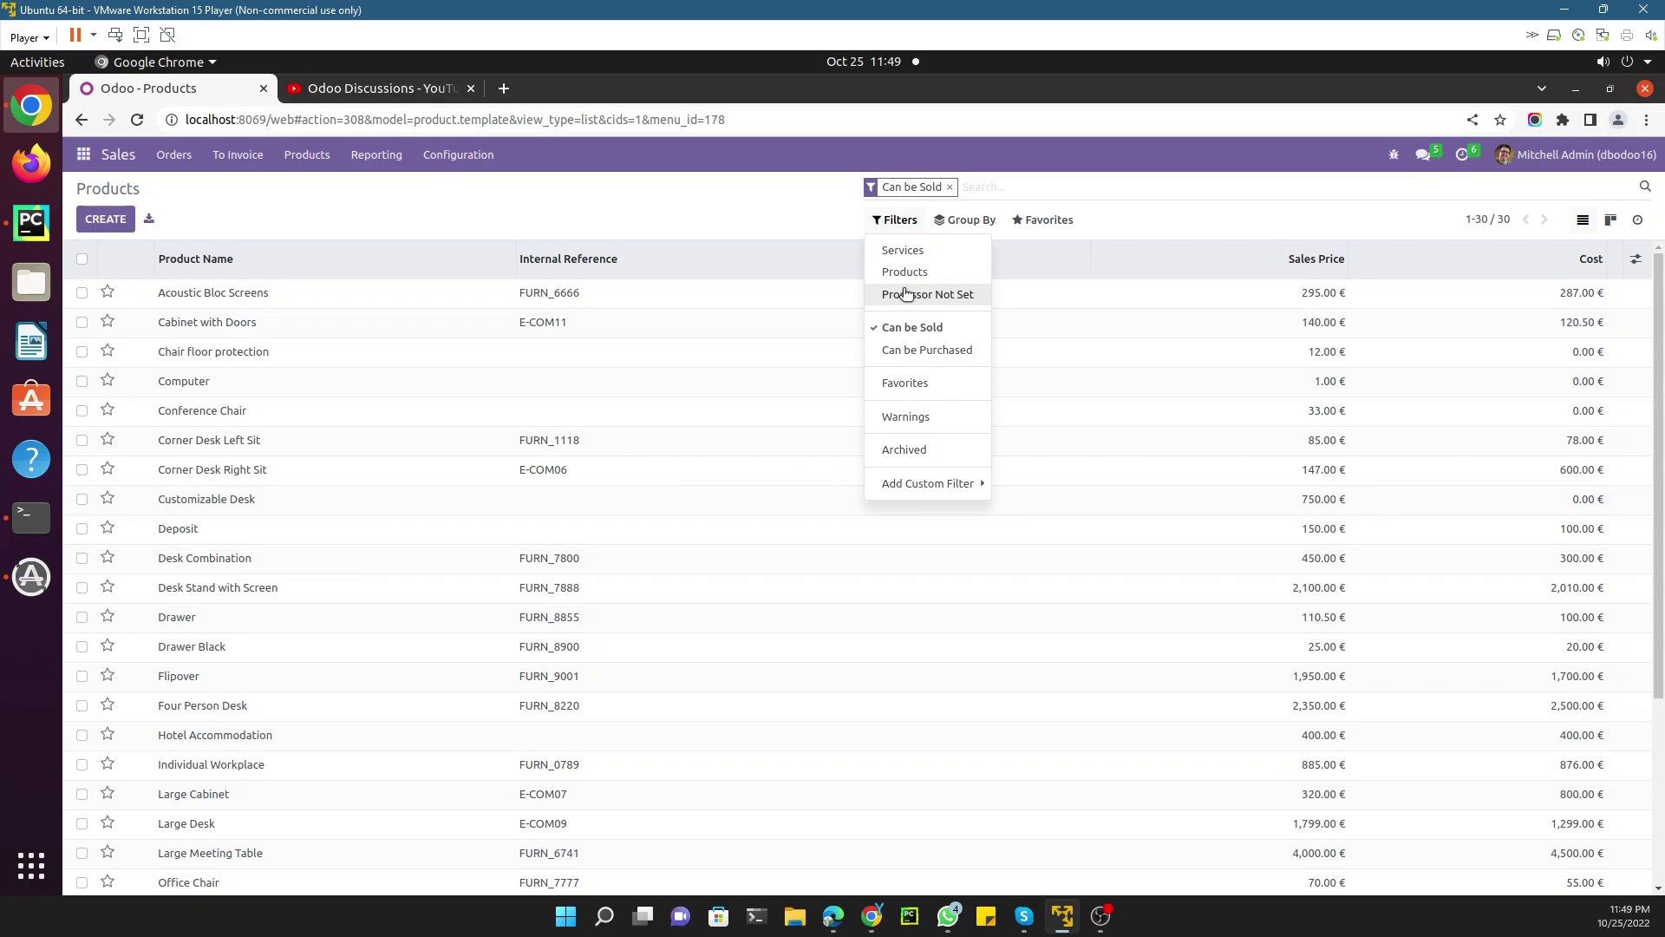
{"action": "left_click", "coordinate": [906, 294]}
{"action": "left_click", "coordinate": [906, 274]}
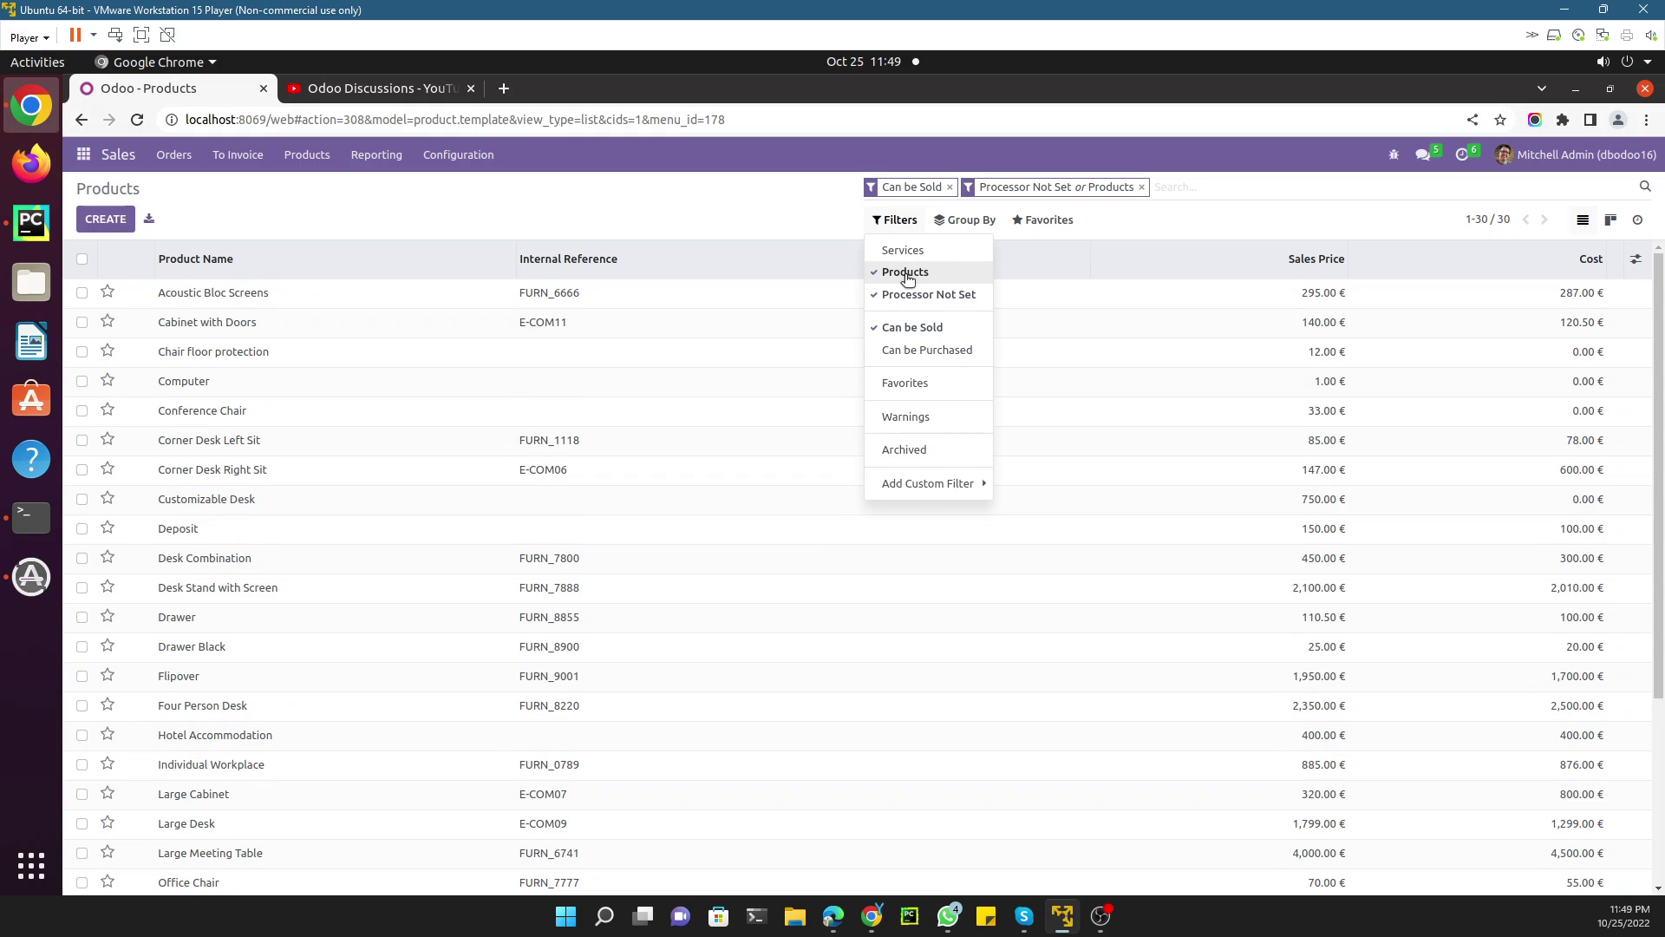
{"action": "left_click", "coordinate": [907, 274]}
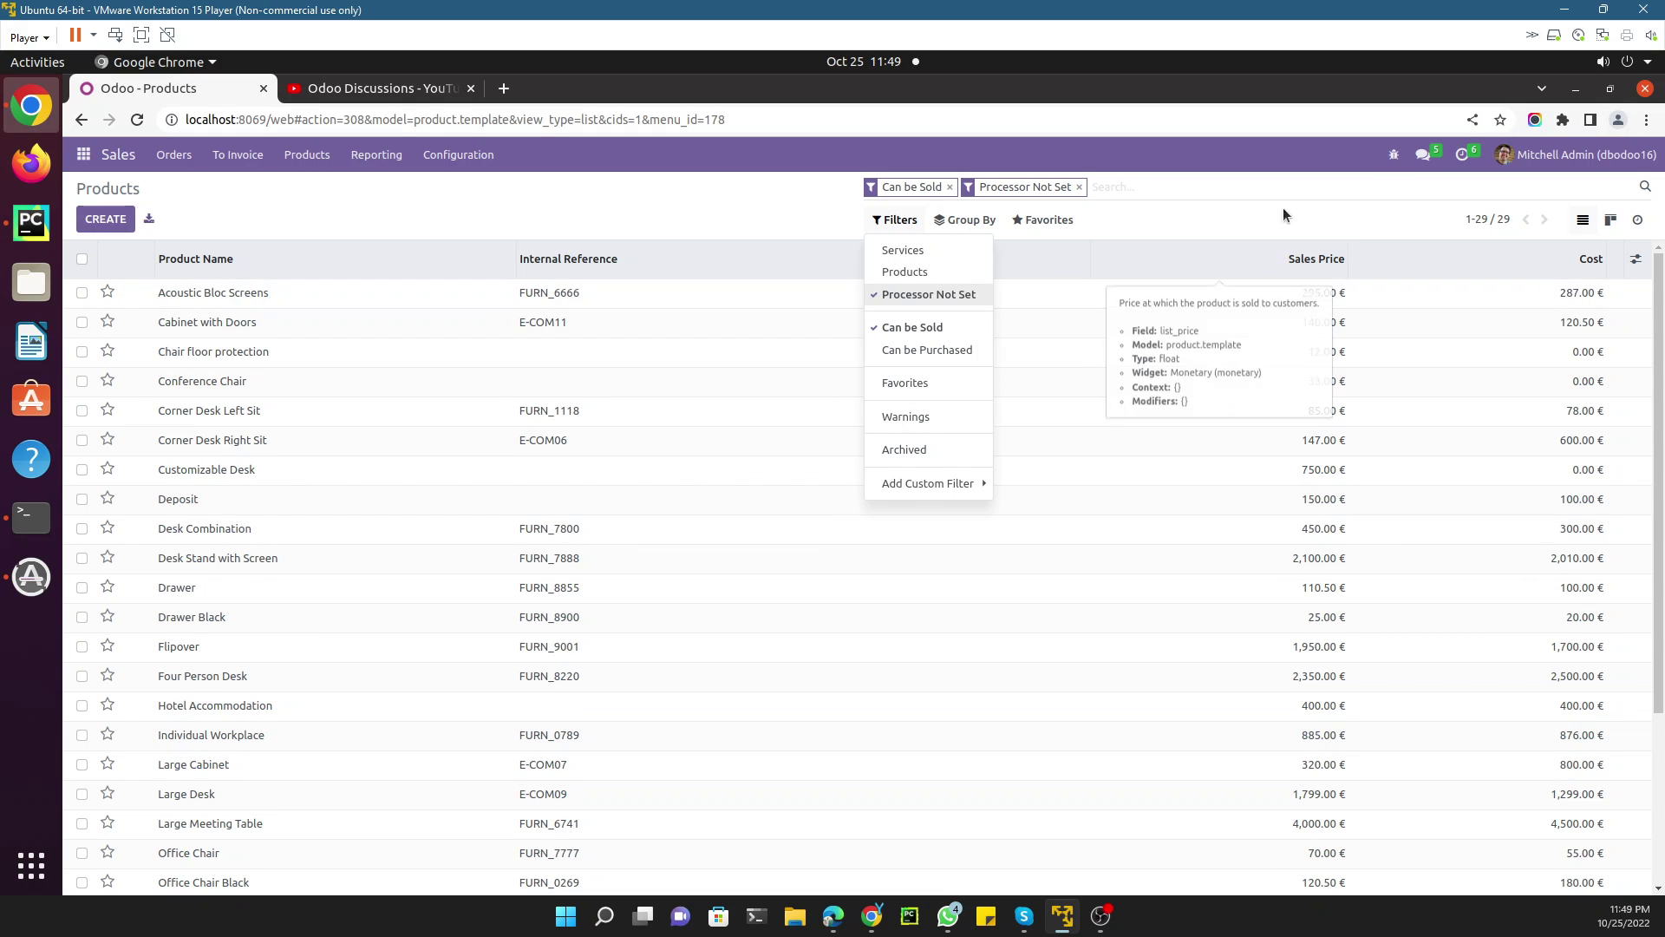
Step: Open the product search view, examine the separator elements between the filter groups in its architecture, and close it without changes
{"action": "left_click", "coordinate": [1394, 155]}
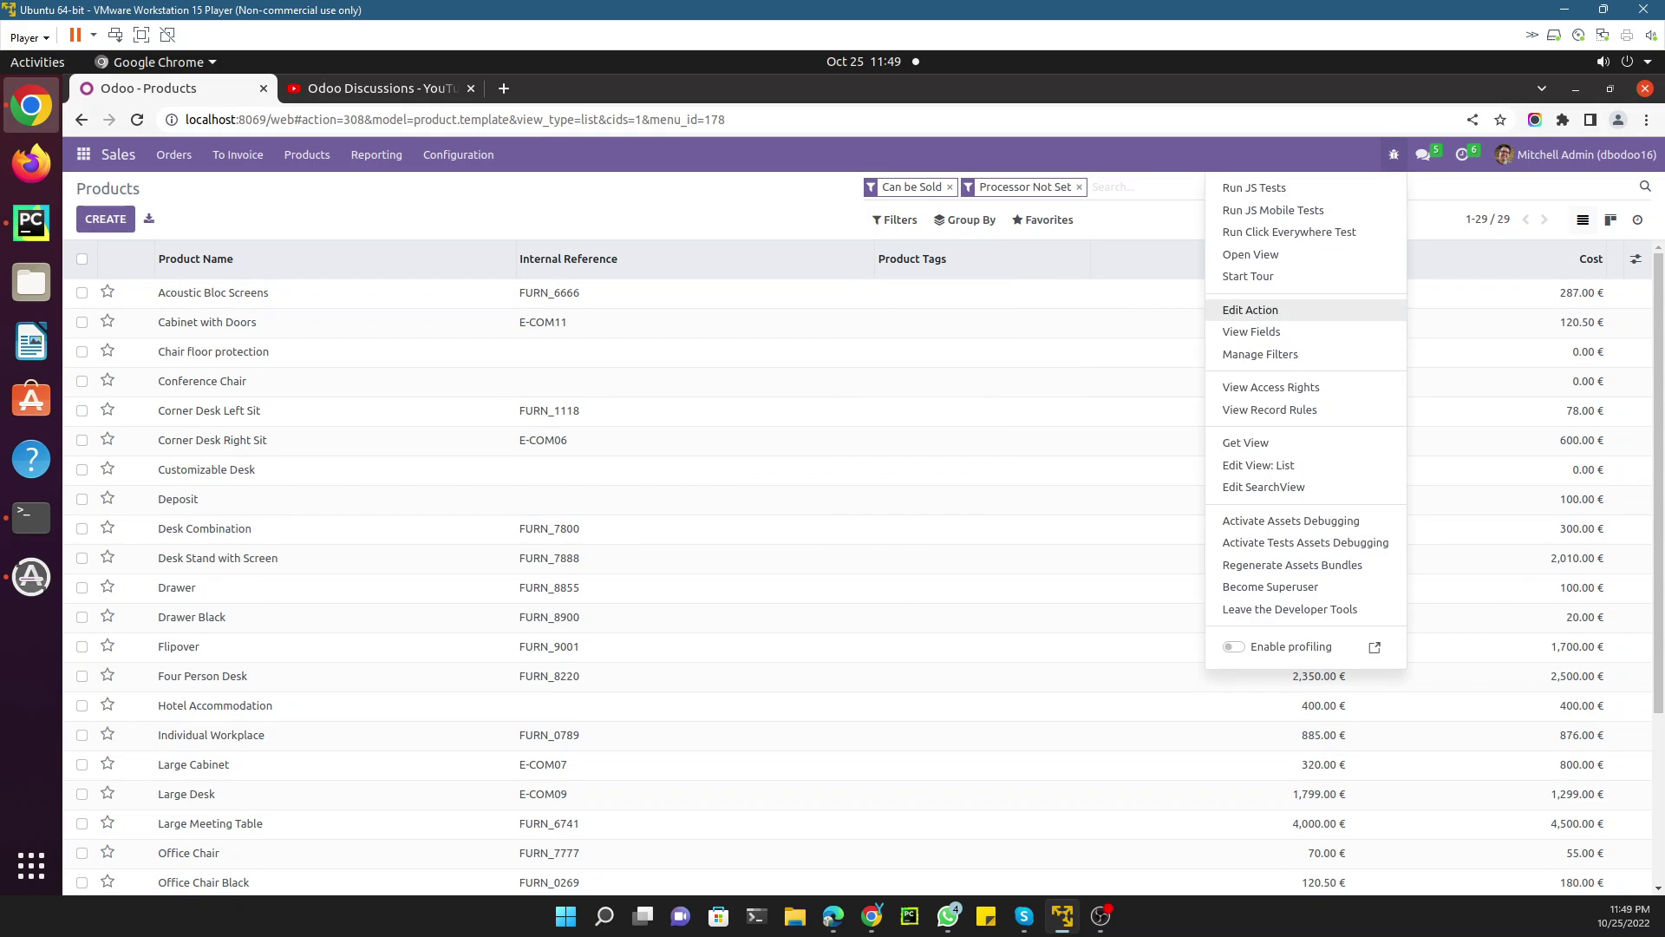
{"action": "left_click", "coordinate": [1275, 487]}
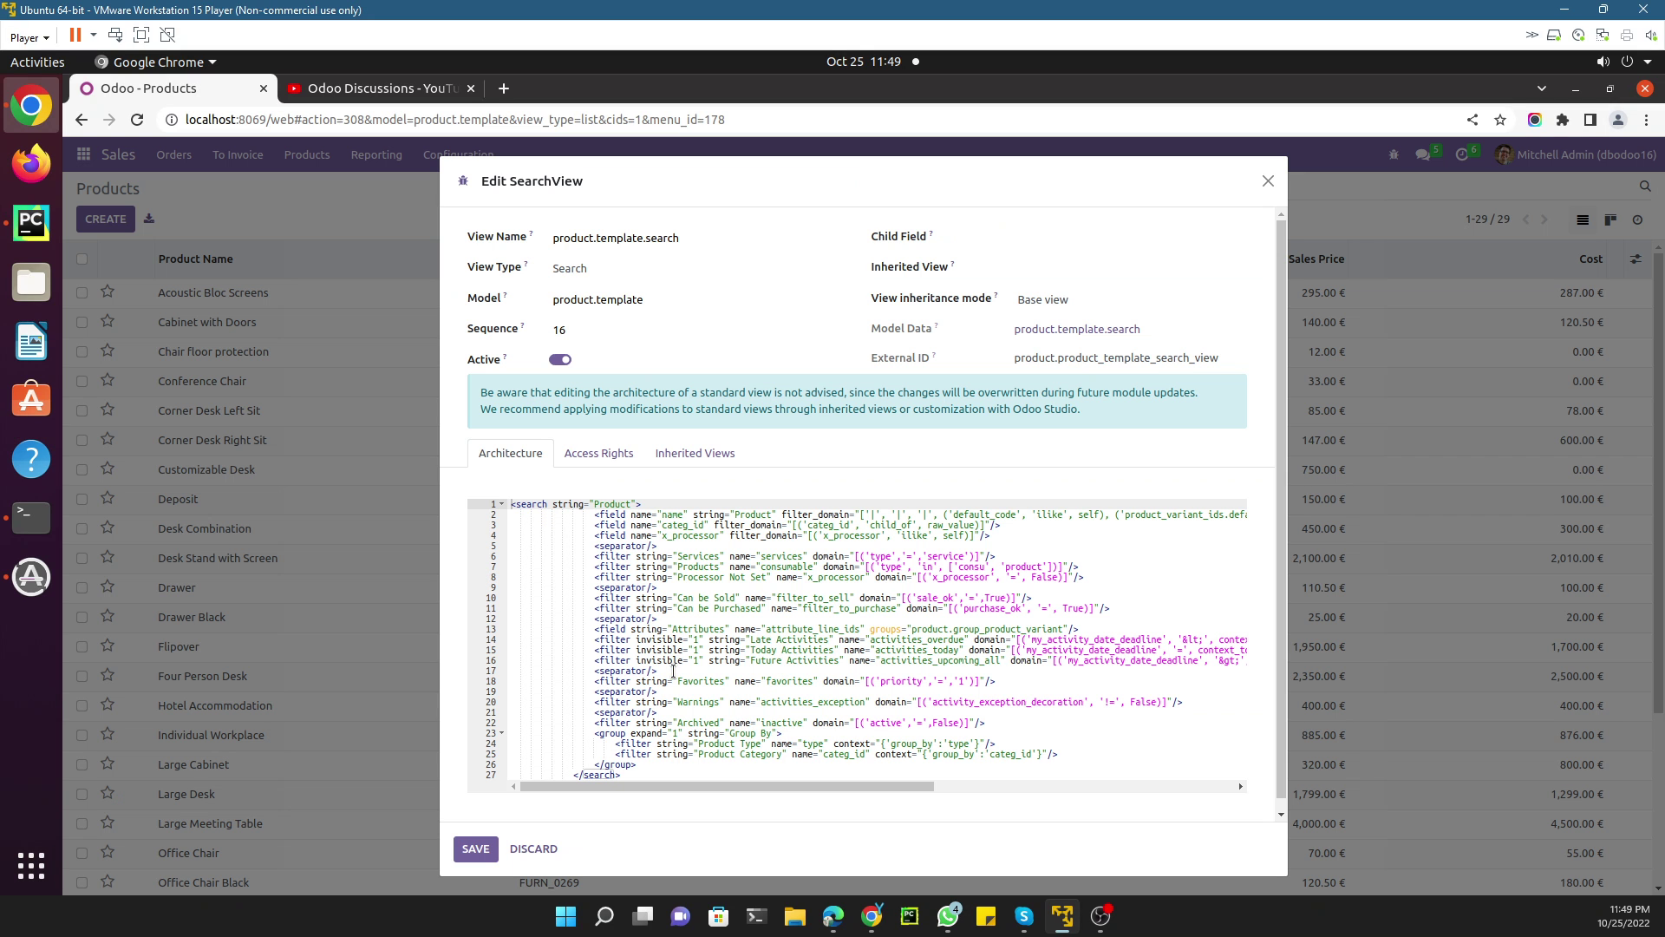
{"action": "left_click_drag", "start_coordinate": [673, 671], "coordinate": [594, 672]}
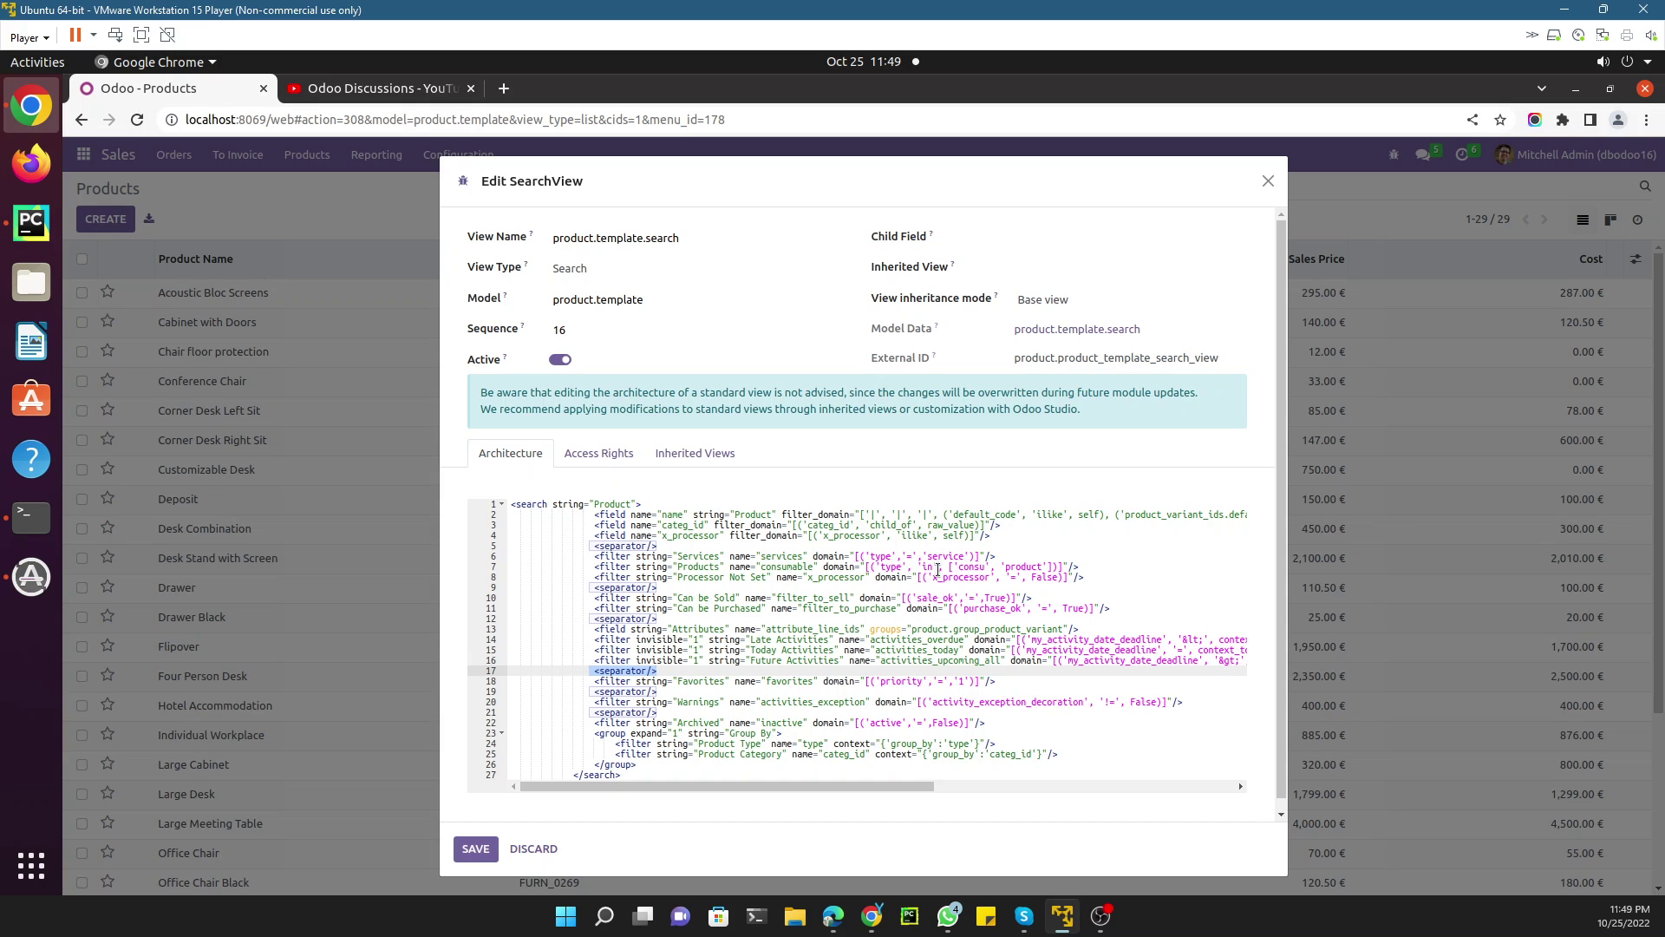
{"action": "left_click", "coordinate": [1090, 566]}
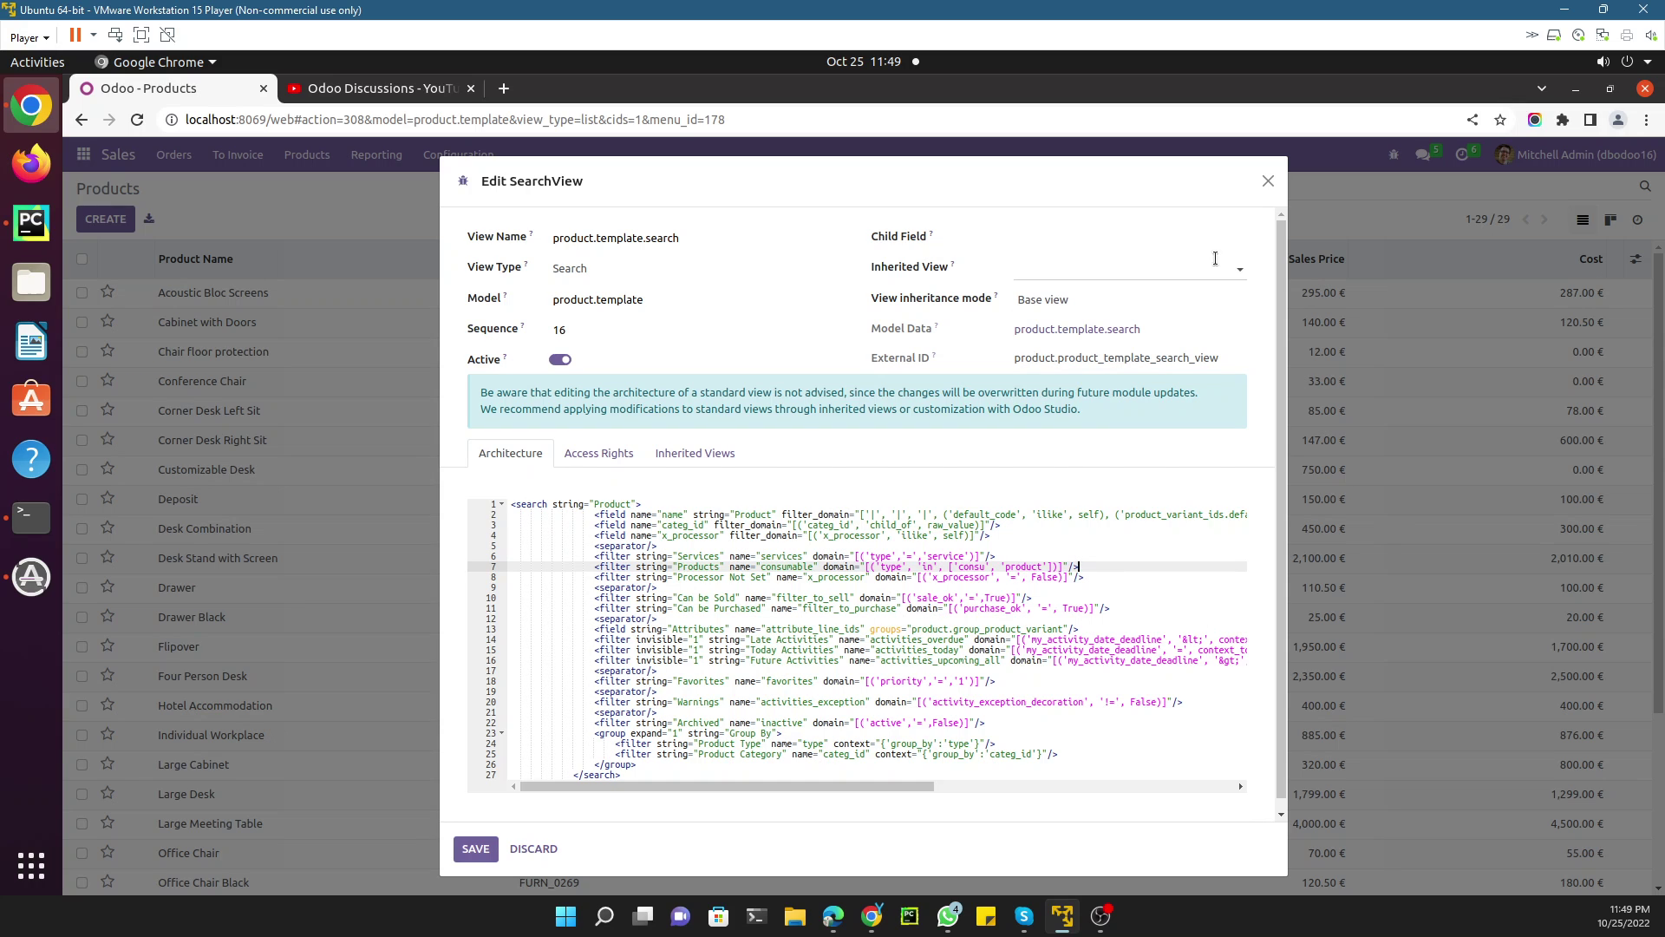
{"action": "left_click", "coordinate": [1268, 180]}
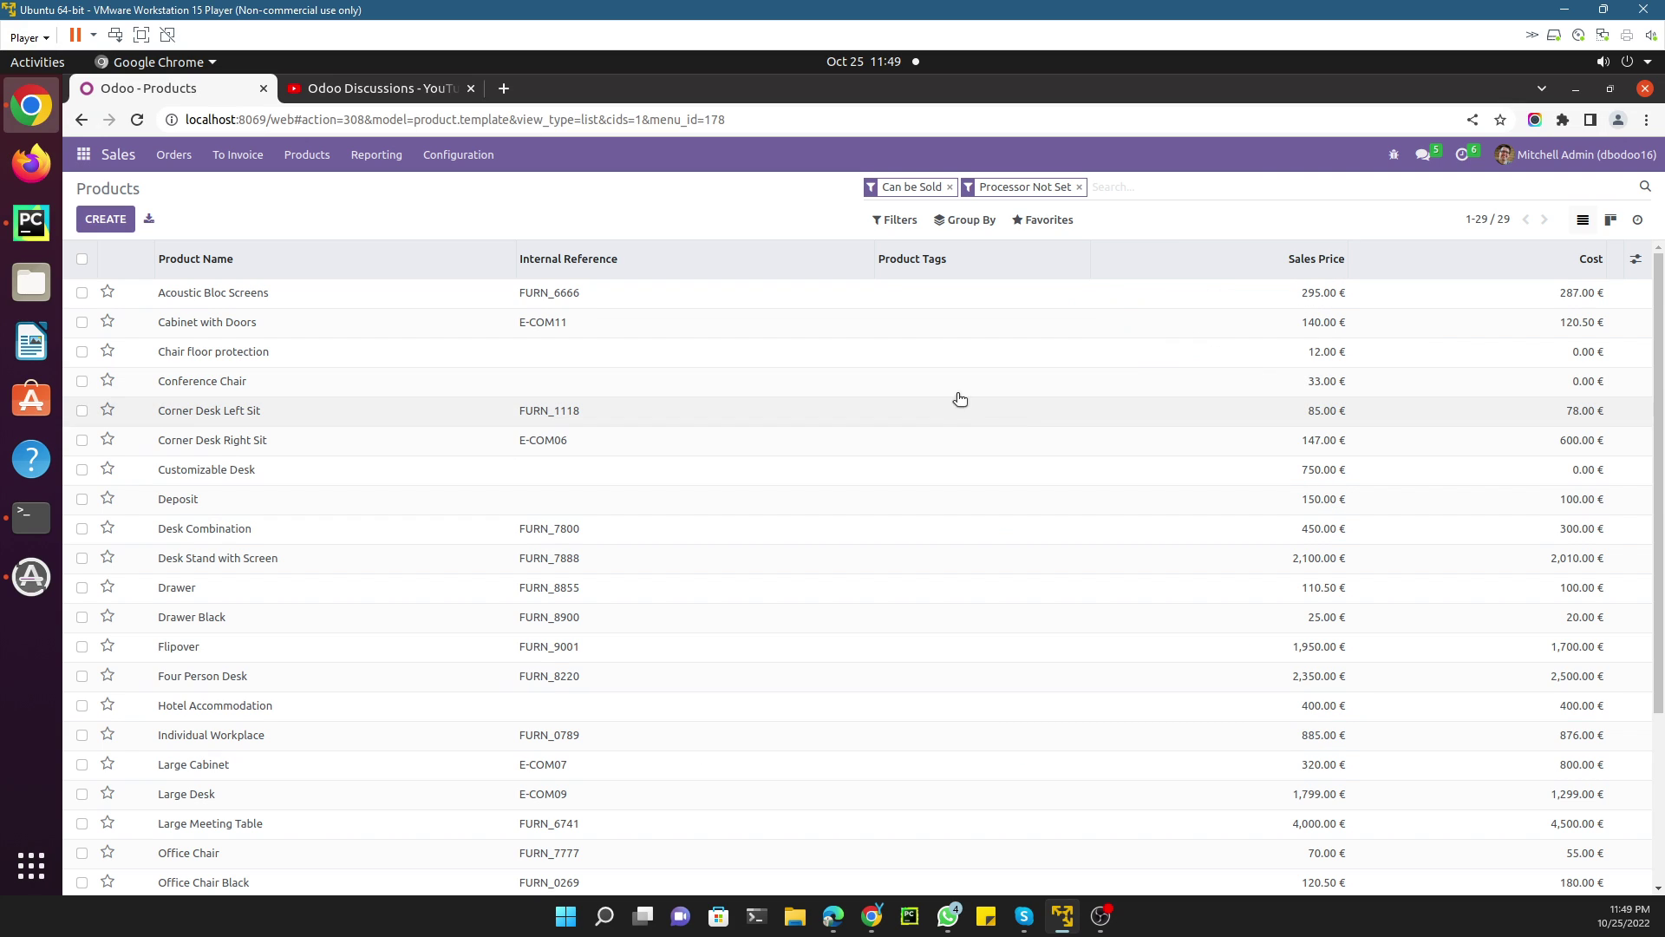
Step: Review the predefined filter options and the predefined grouping options of the product list
{"action": "left_click", "coordinate": [897, 222]}
{"action": "left_click", "coordinate": [965, 219]}
{"action": "left_click", "coordinate": [895, 219]}
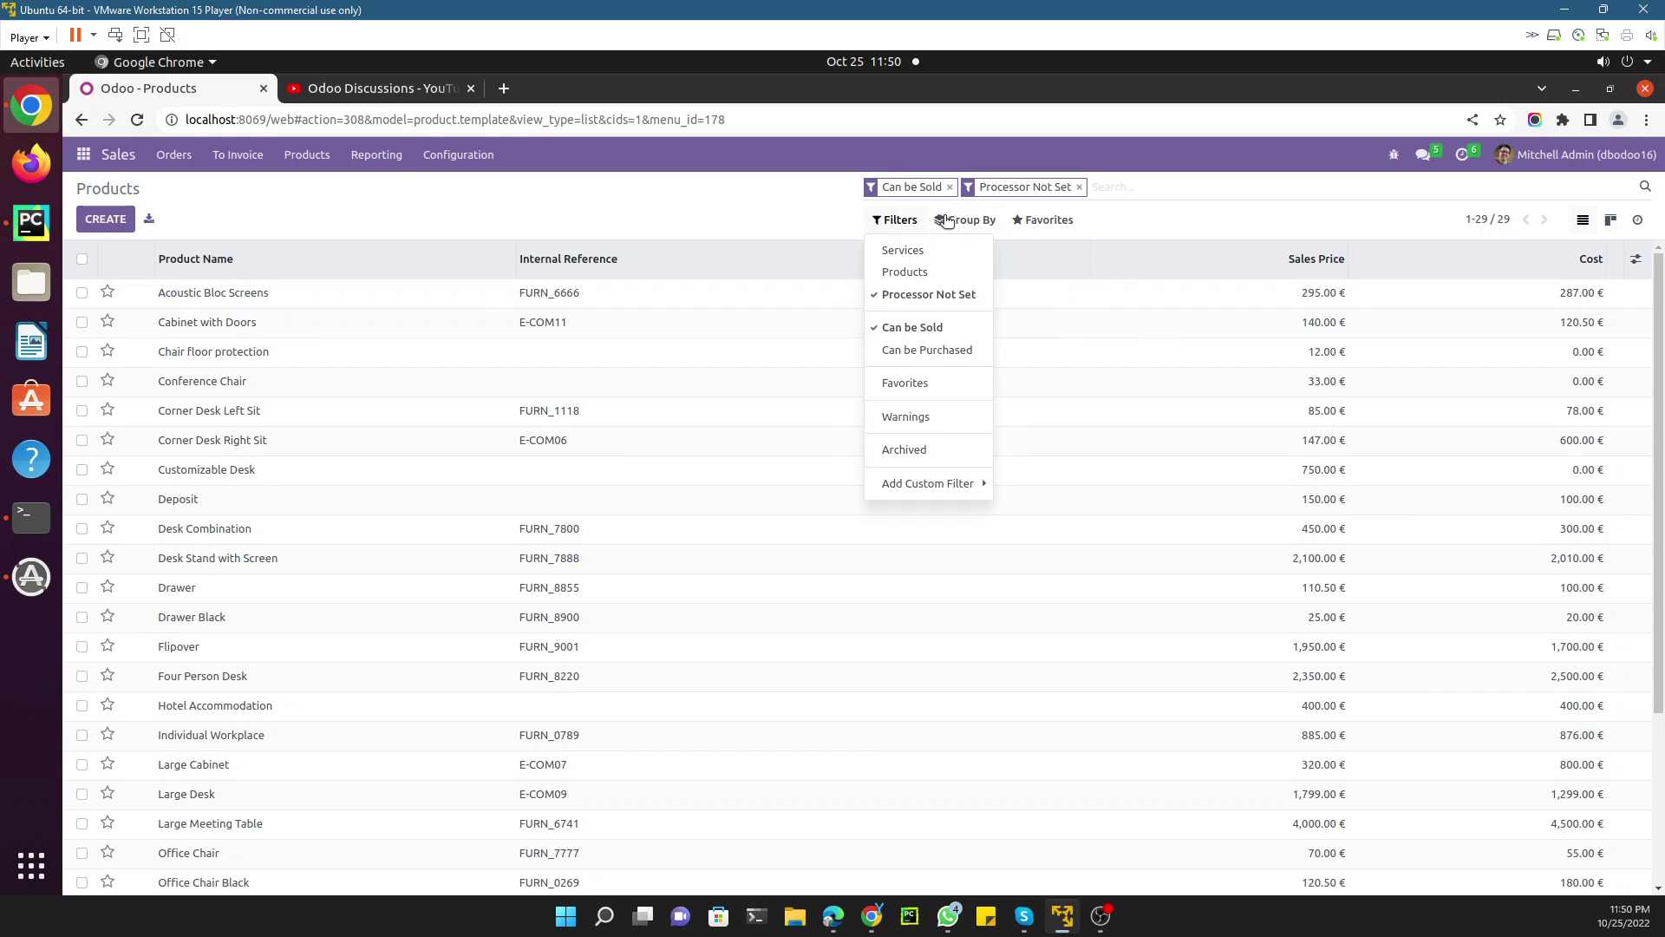
{"action": "left_click", "coordinate": [958, 221]}
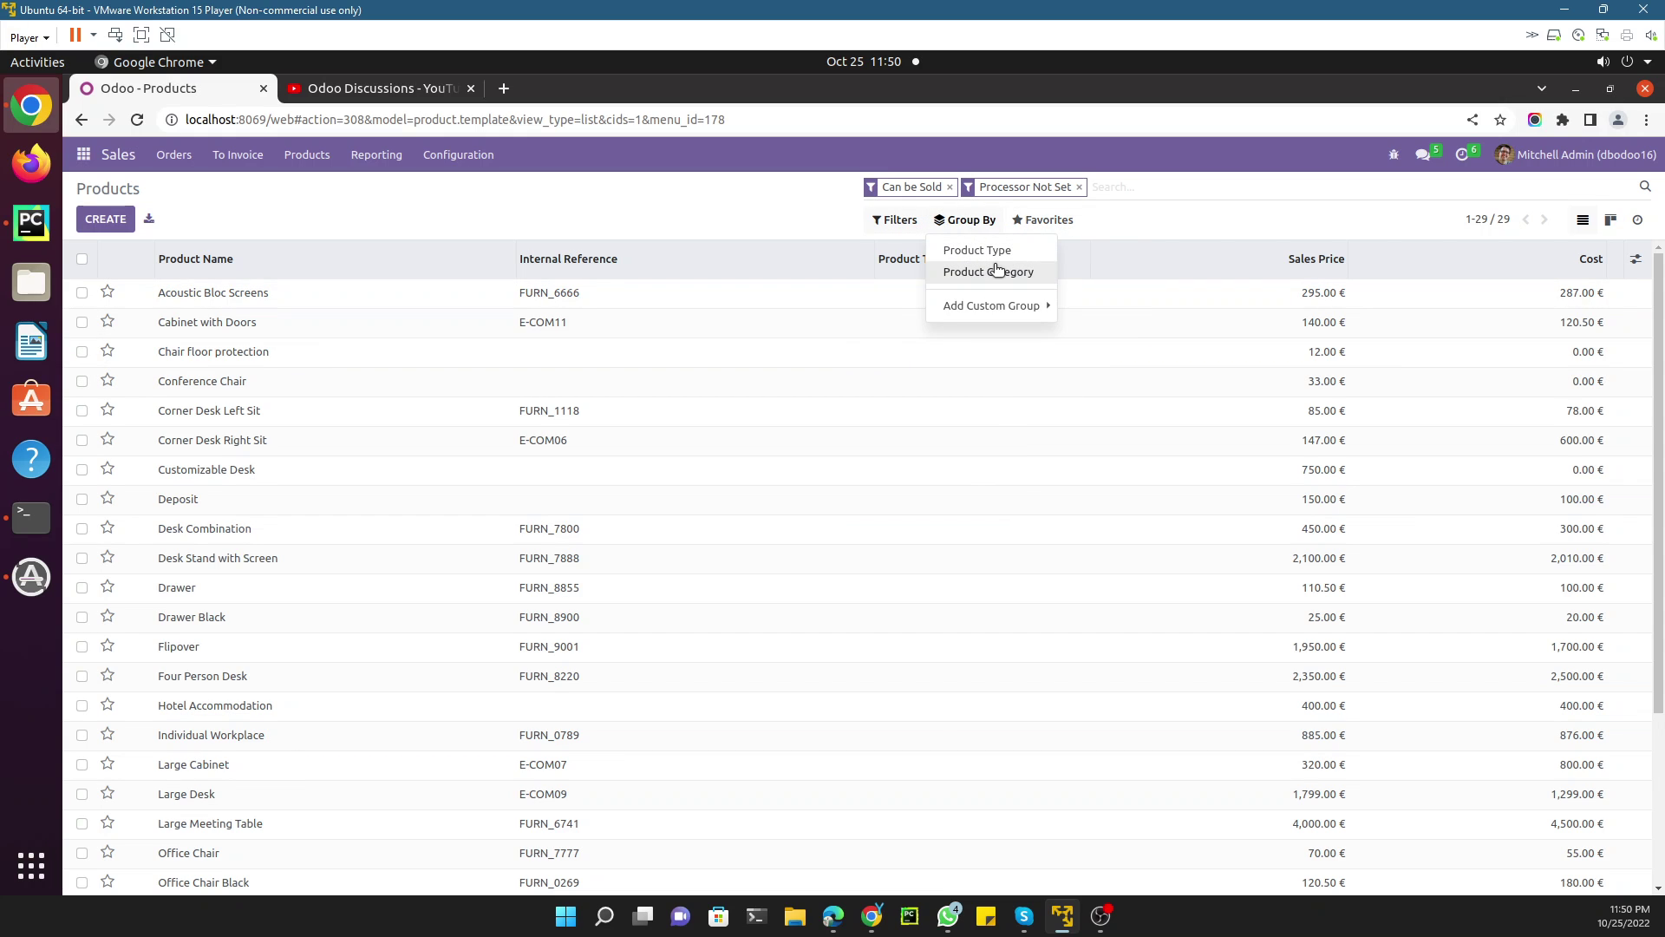
Step: Reopen the product search view, examine the Group By group element in its architecture, and close it without changes
{"action": "left_click", "coordinate": [1395, 156]}
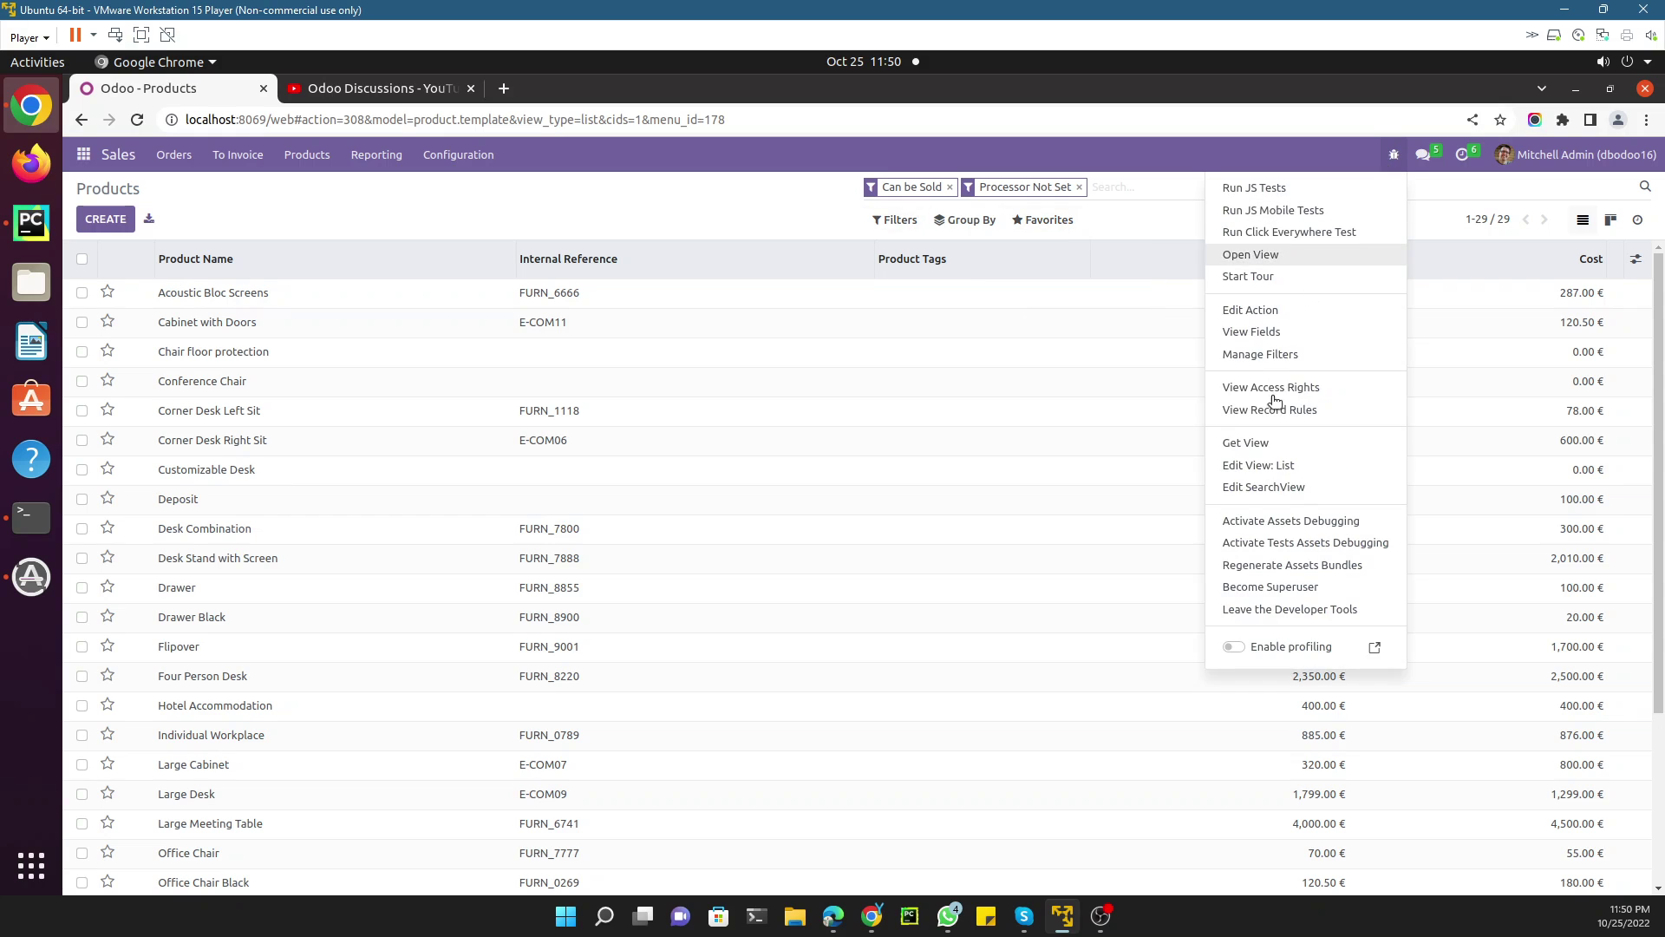
{"action": "left_click", "coordinate": [1264, 487]}
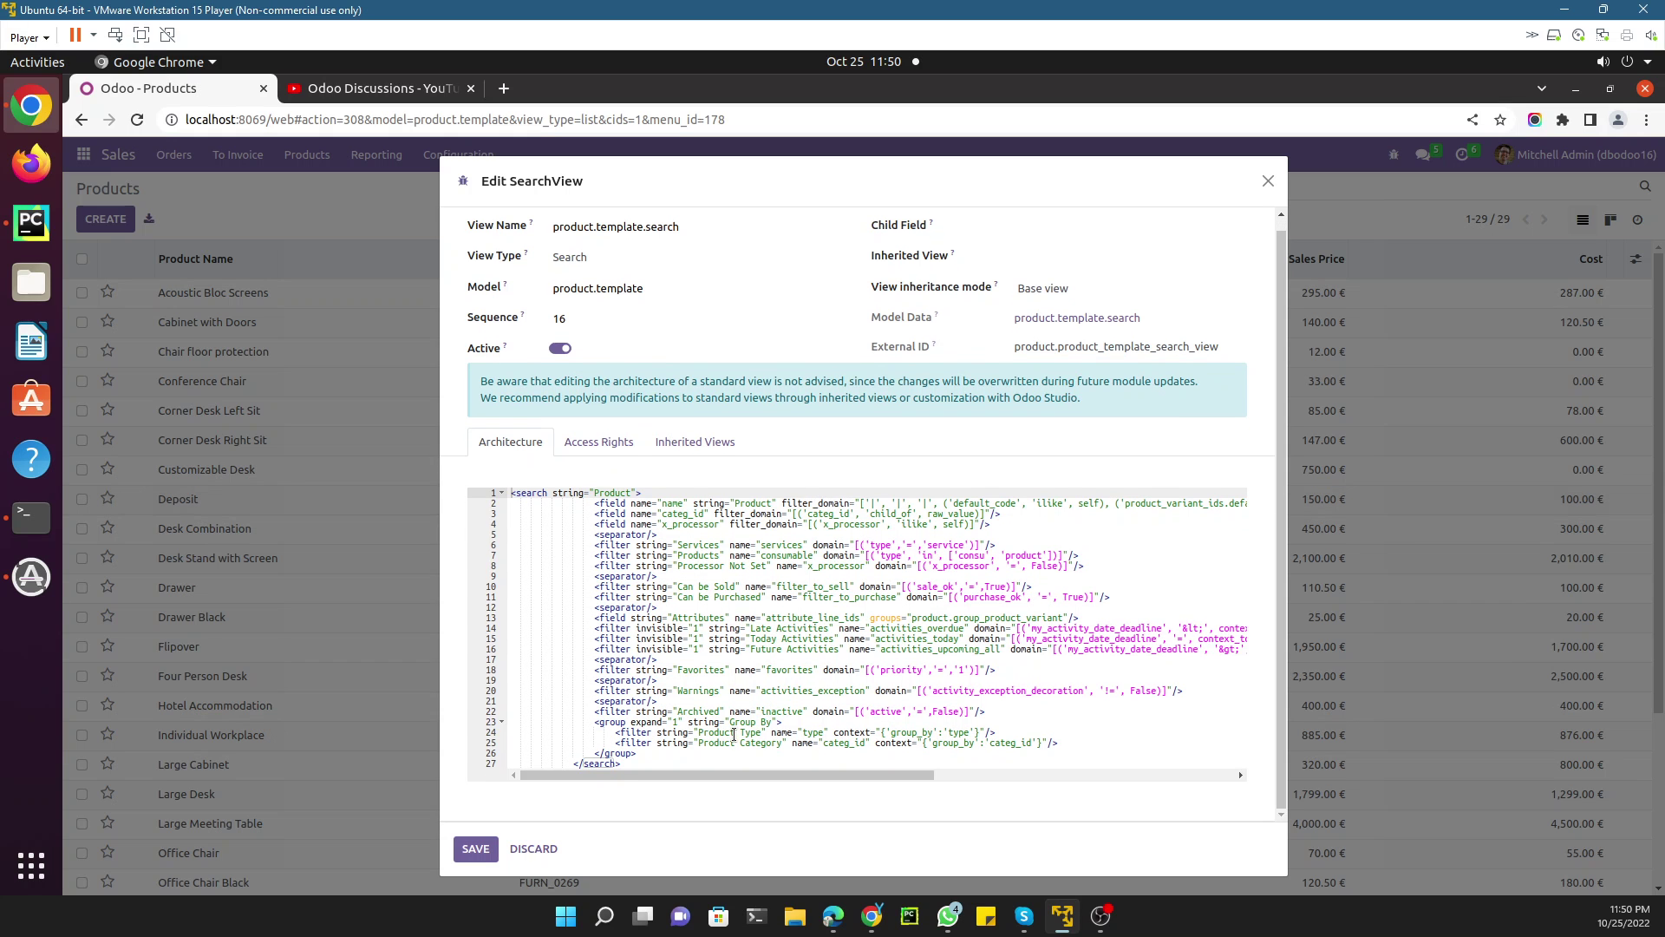
{"action": "left_click", "coordinate": [734, 734]}
{"action": "left_click", "coordinate": [611, 722]}
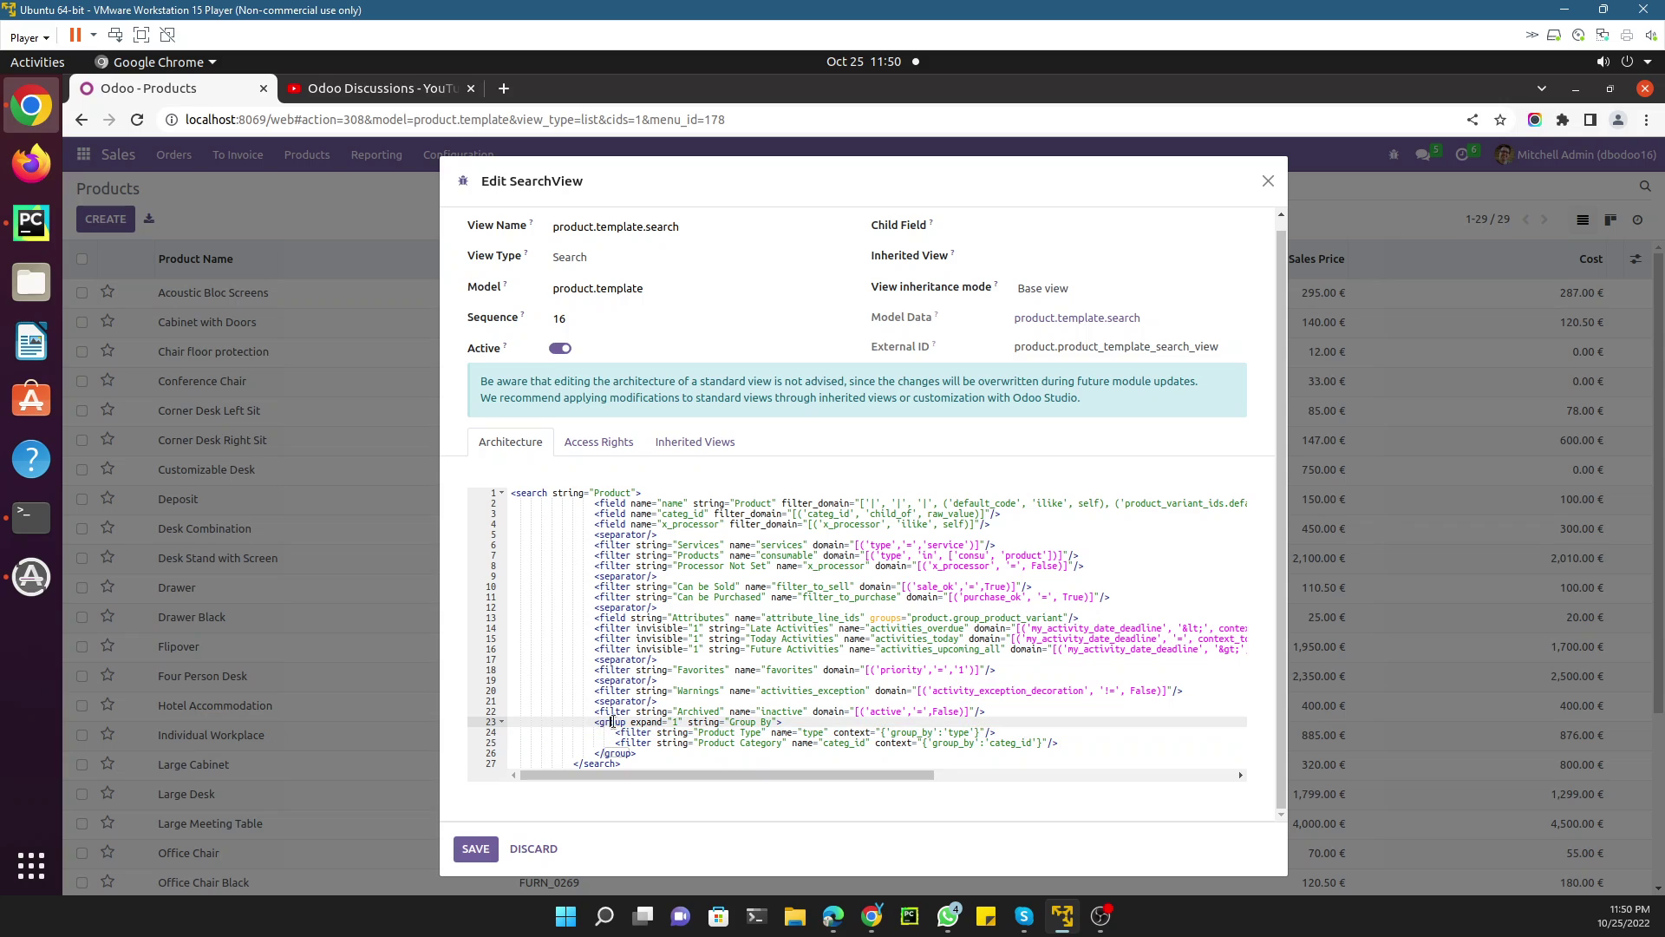
{"action": "left_click_drag", "start_coordinate": [595, 721], "coordinate": [791, 721]}
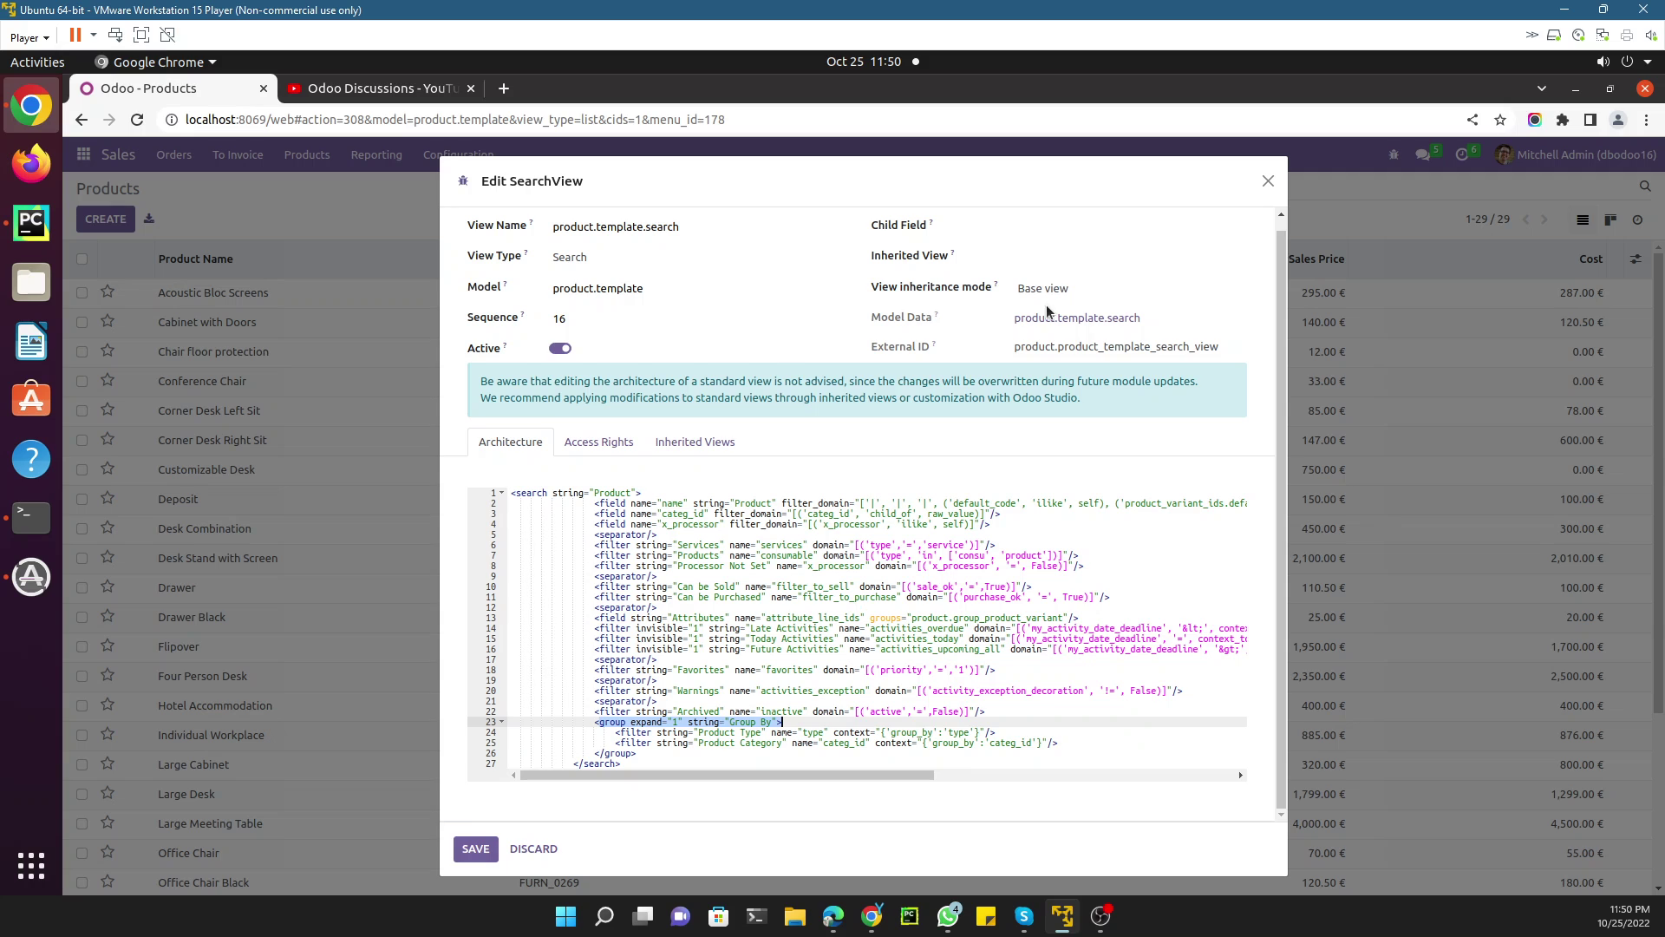
{"action": "left_click", "coordinate": [1268, 180]}
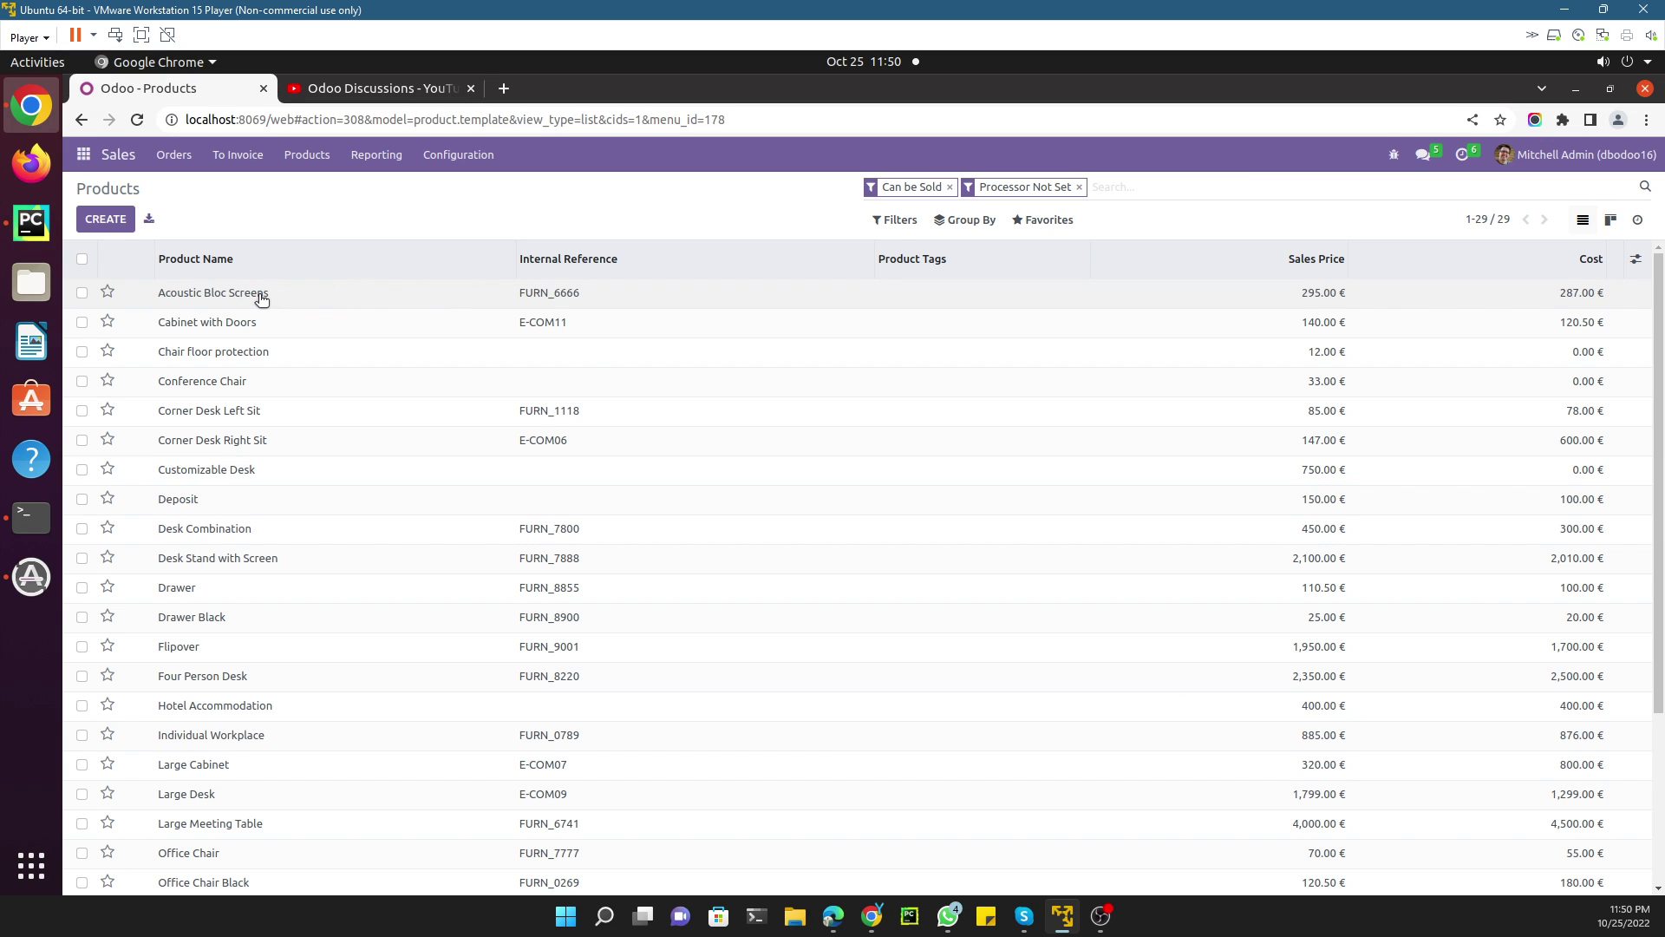
Step: Open the Acoustic Bloc Screens product, check the technical details of its Invoicing Policy field, and return to the product list
{"action": "left_click", "coordinate": [261, 299]}
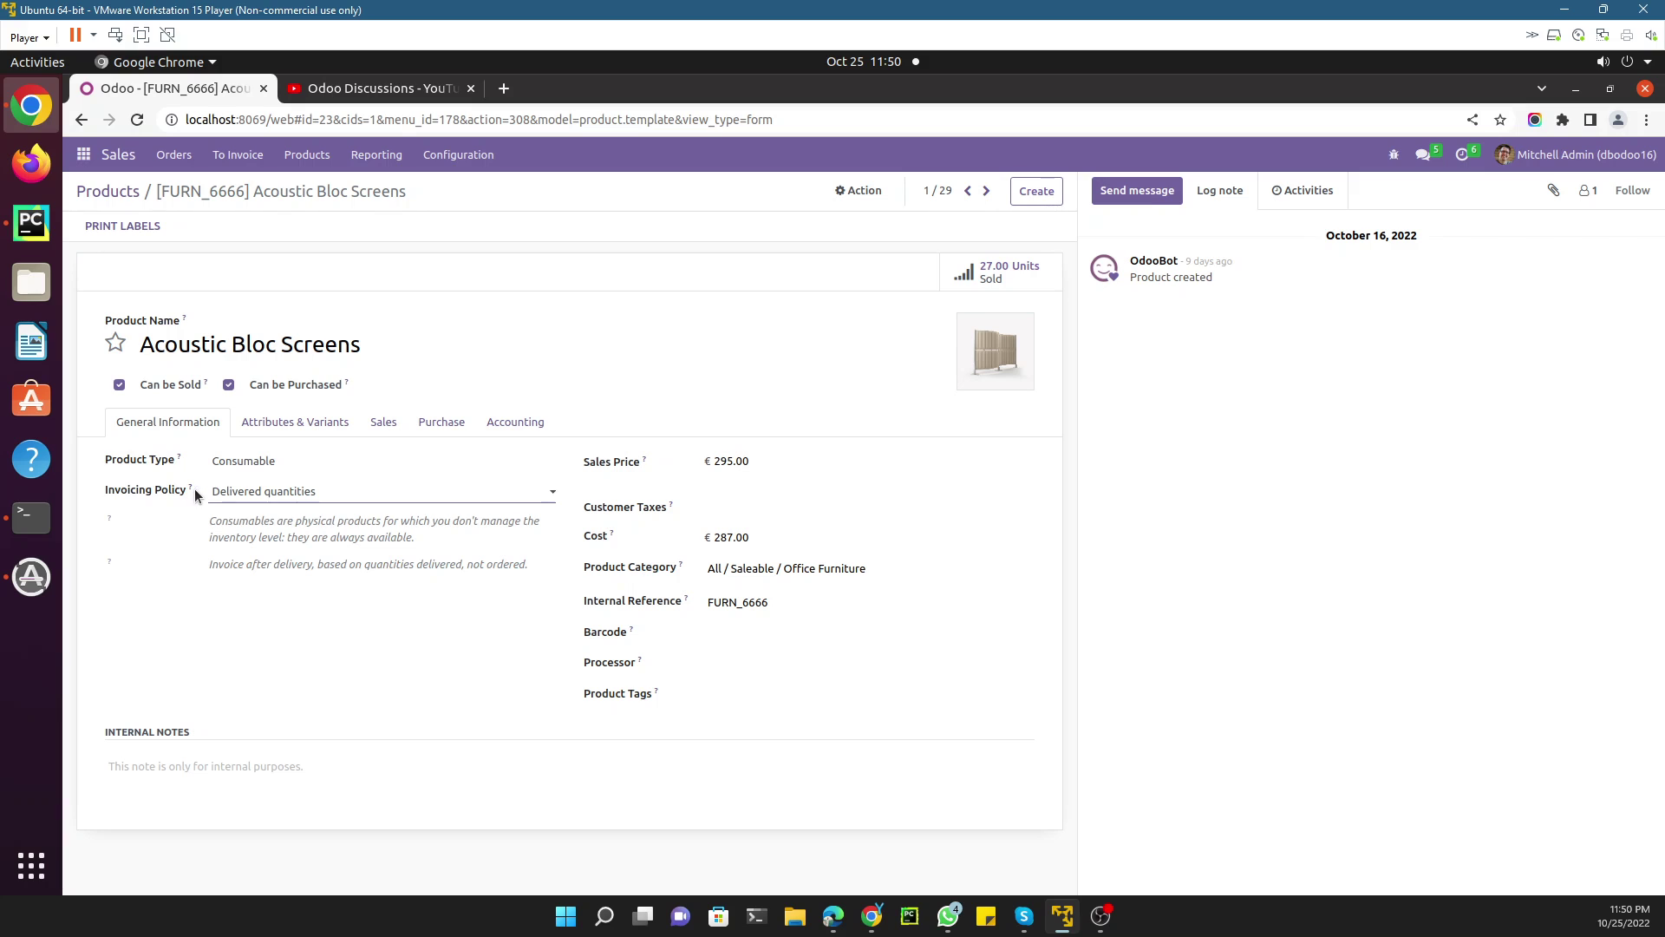
{"action": "mouse_move", "coordinate": [188, 490]}
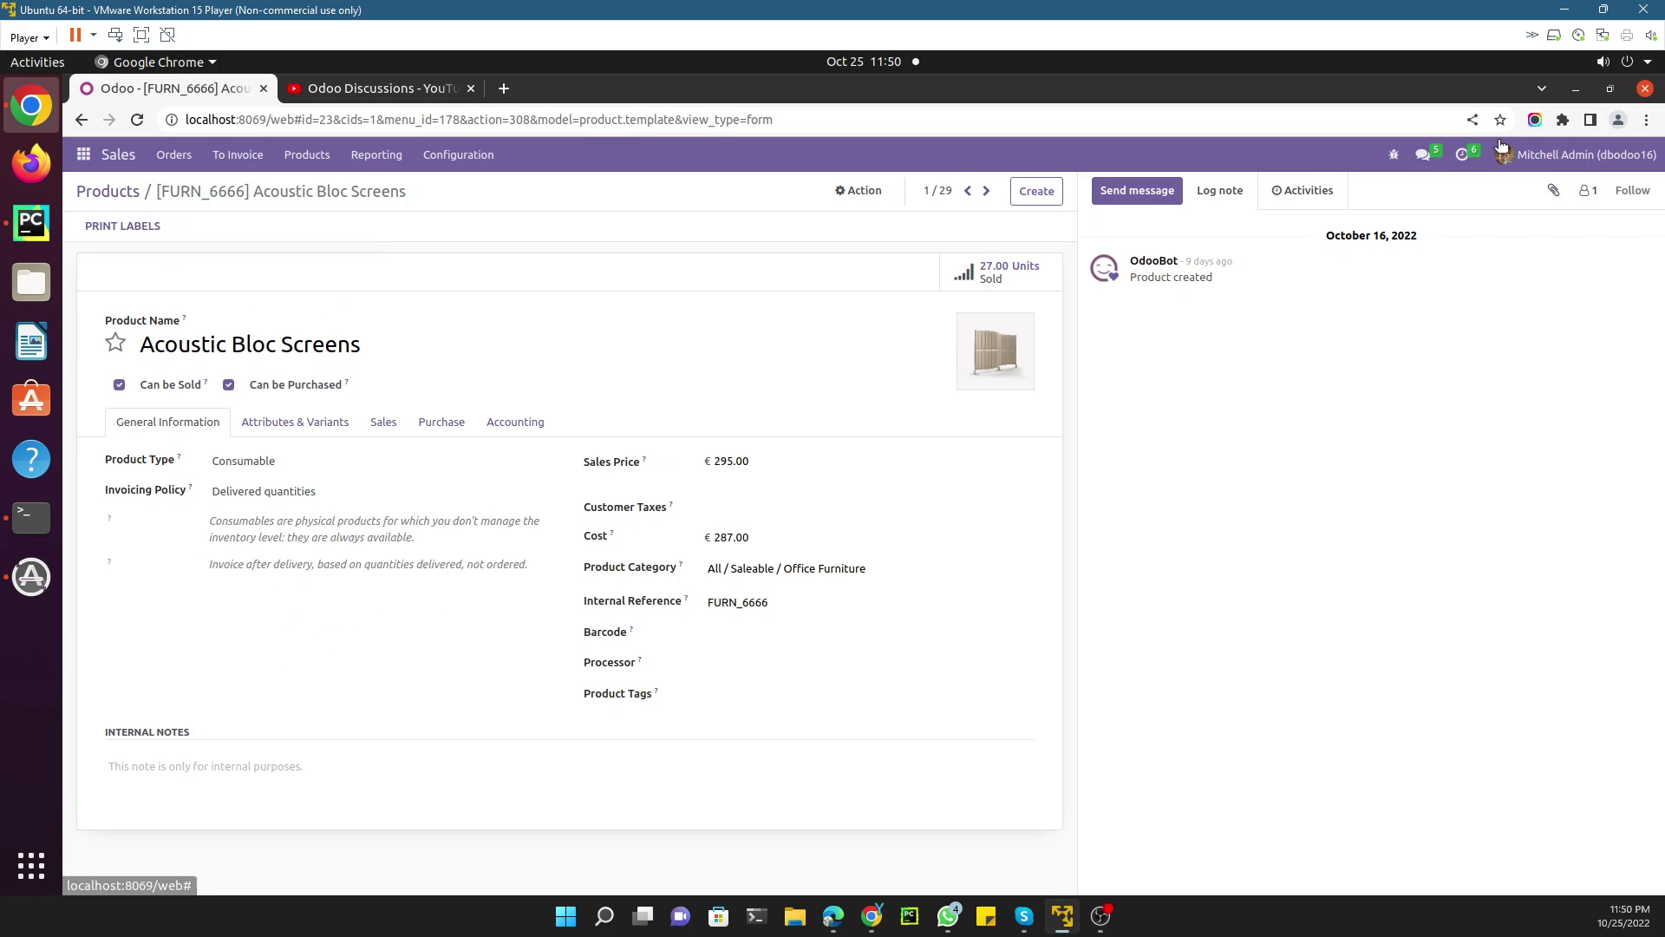
{"action": "key", "text": "alt+Left"}
Step: Reopen the product search view and duplicate the Product Category group-by filter line directly below the original
{"action": "left_click", "coordinate": [1394, 154]}
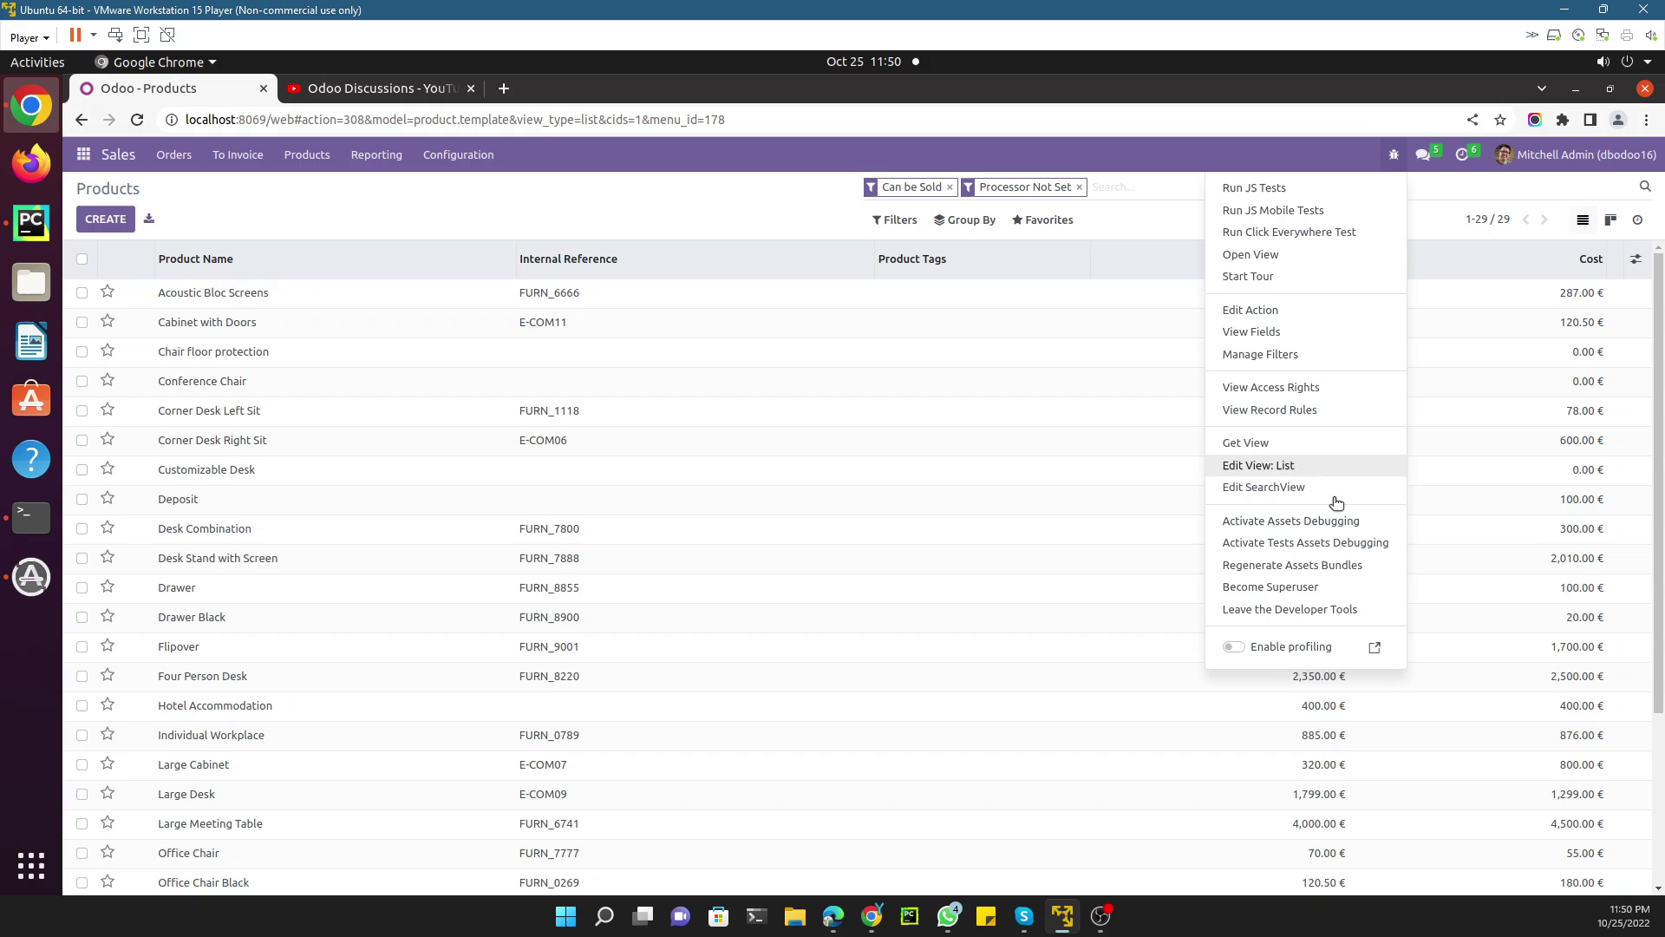
{"action": "left_click", "coordinate": [1282, 487]}
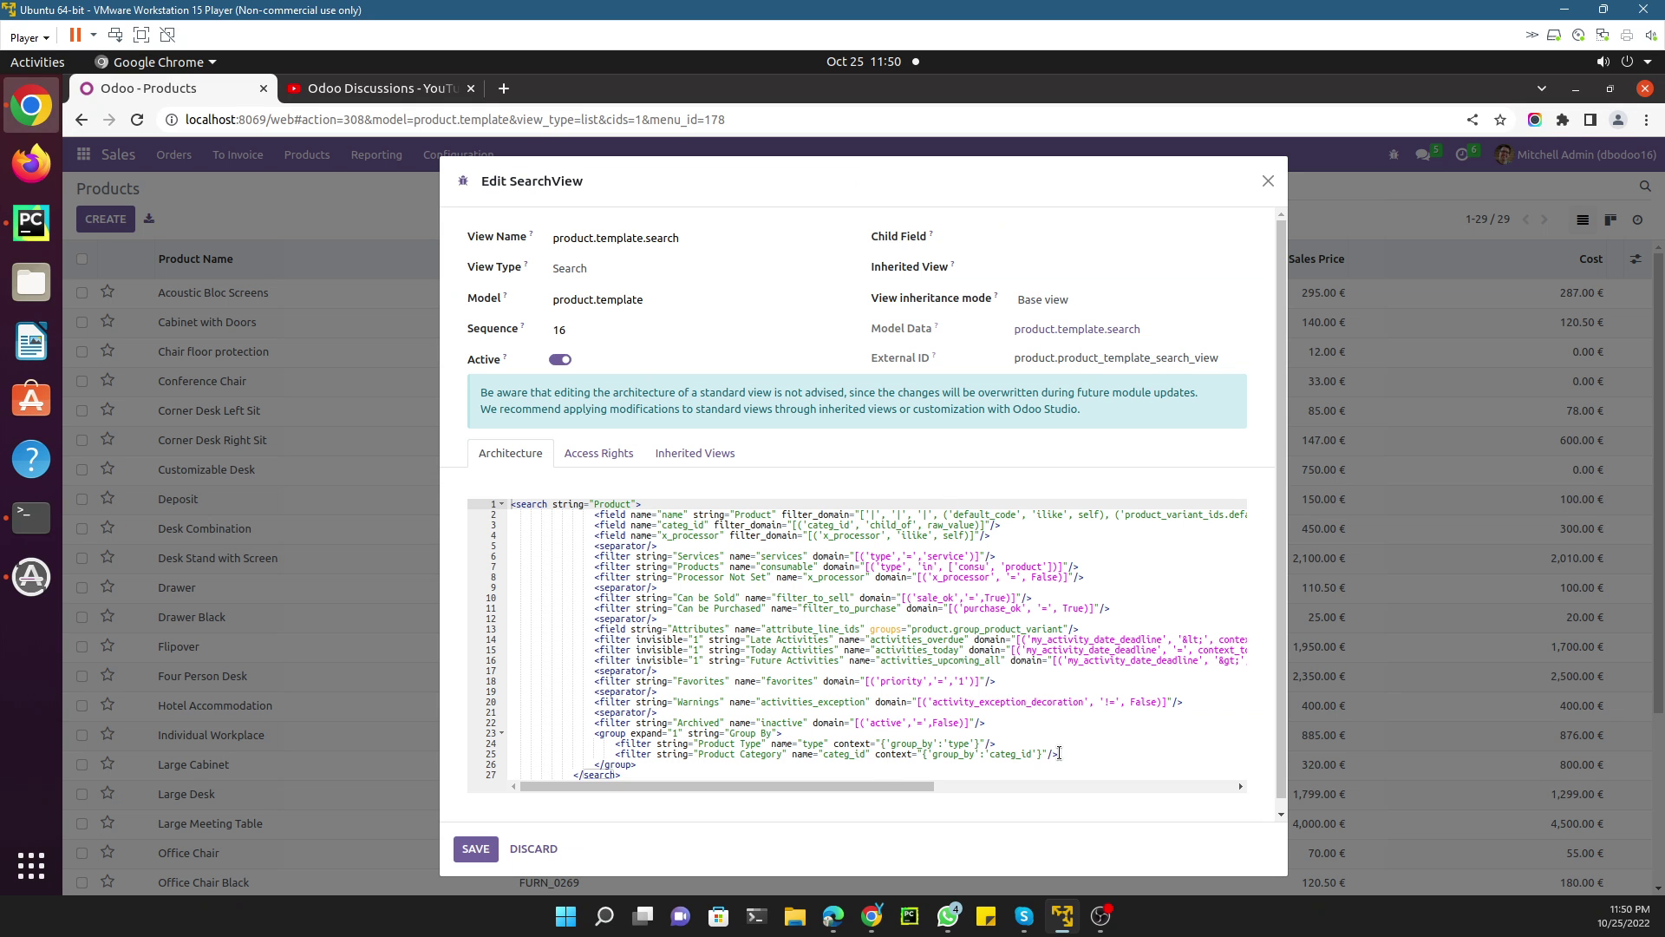
{"action": "left_click_drag", "start_coordinate": [1058, 753], "coordinate": [621, 755]}
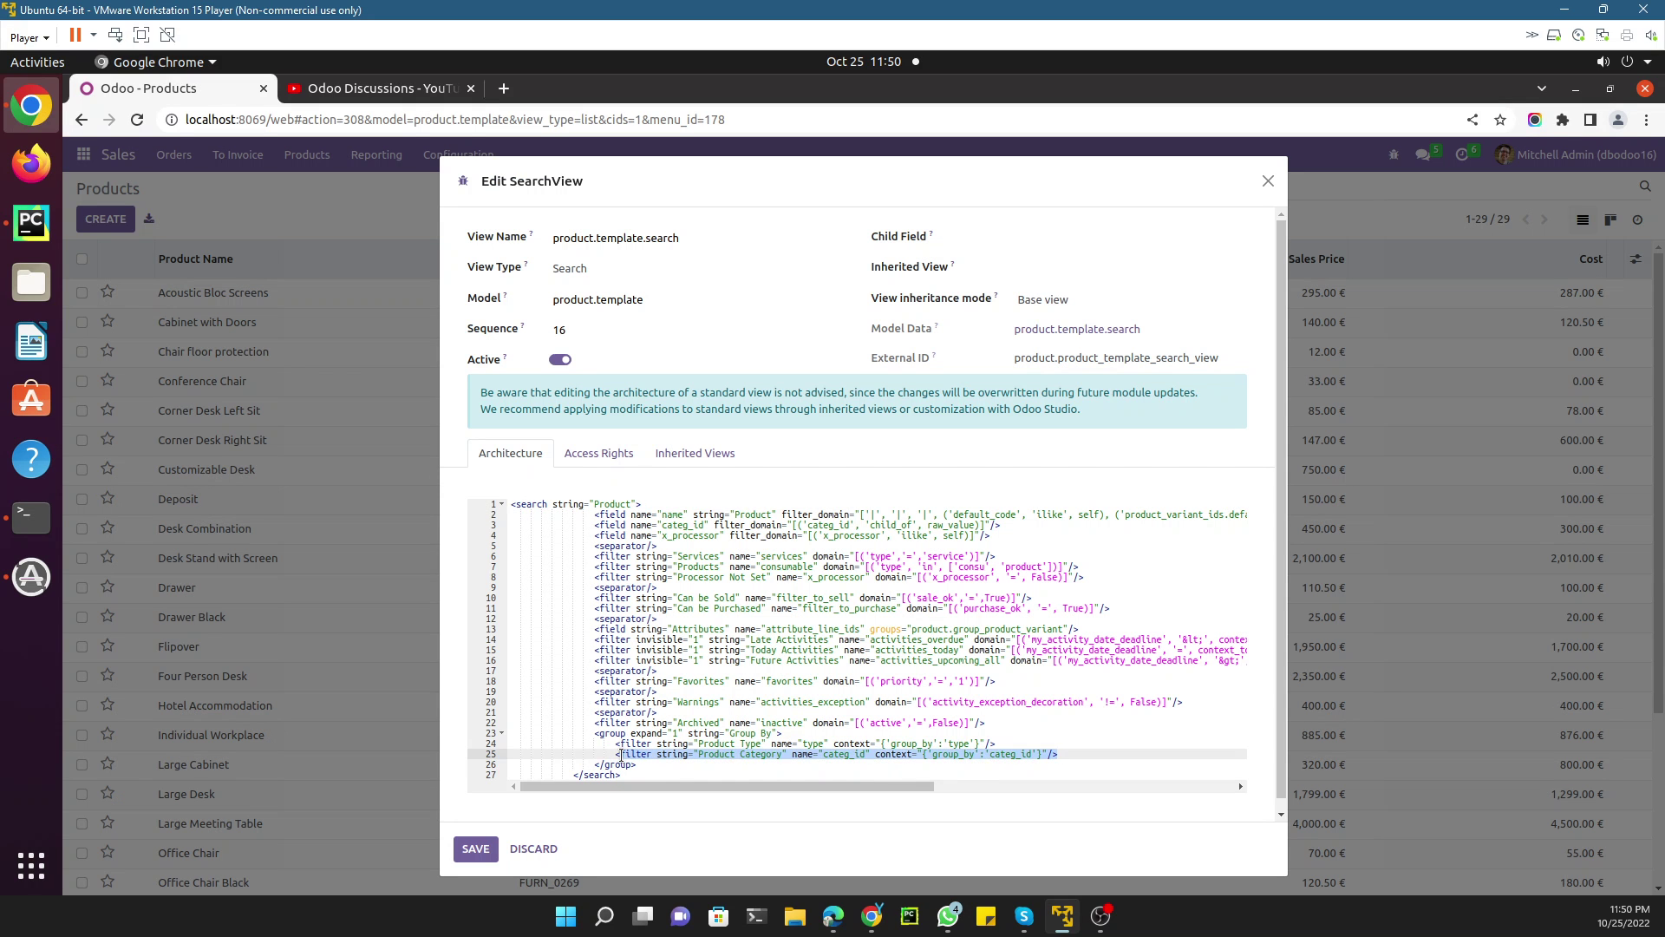
{"action": "key", "text": "ctrl+c"}
{"action": "key", "text": "End"}
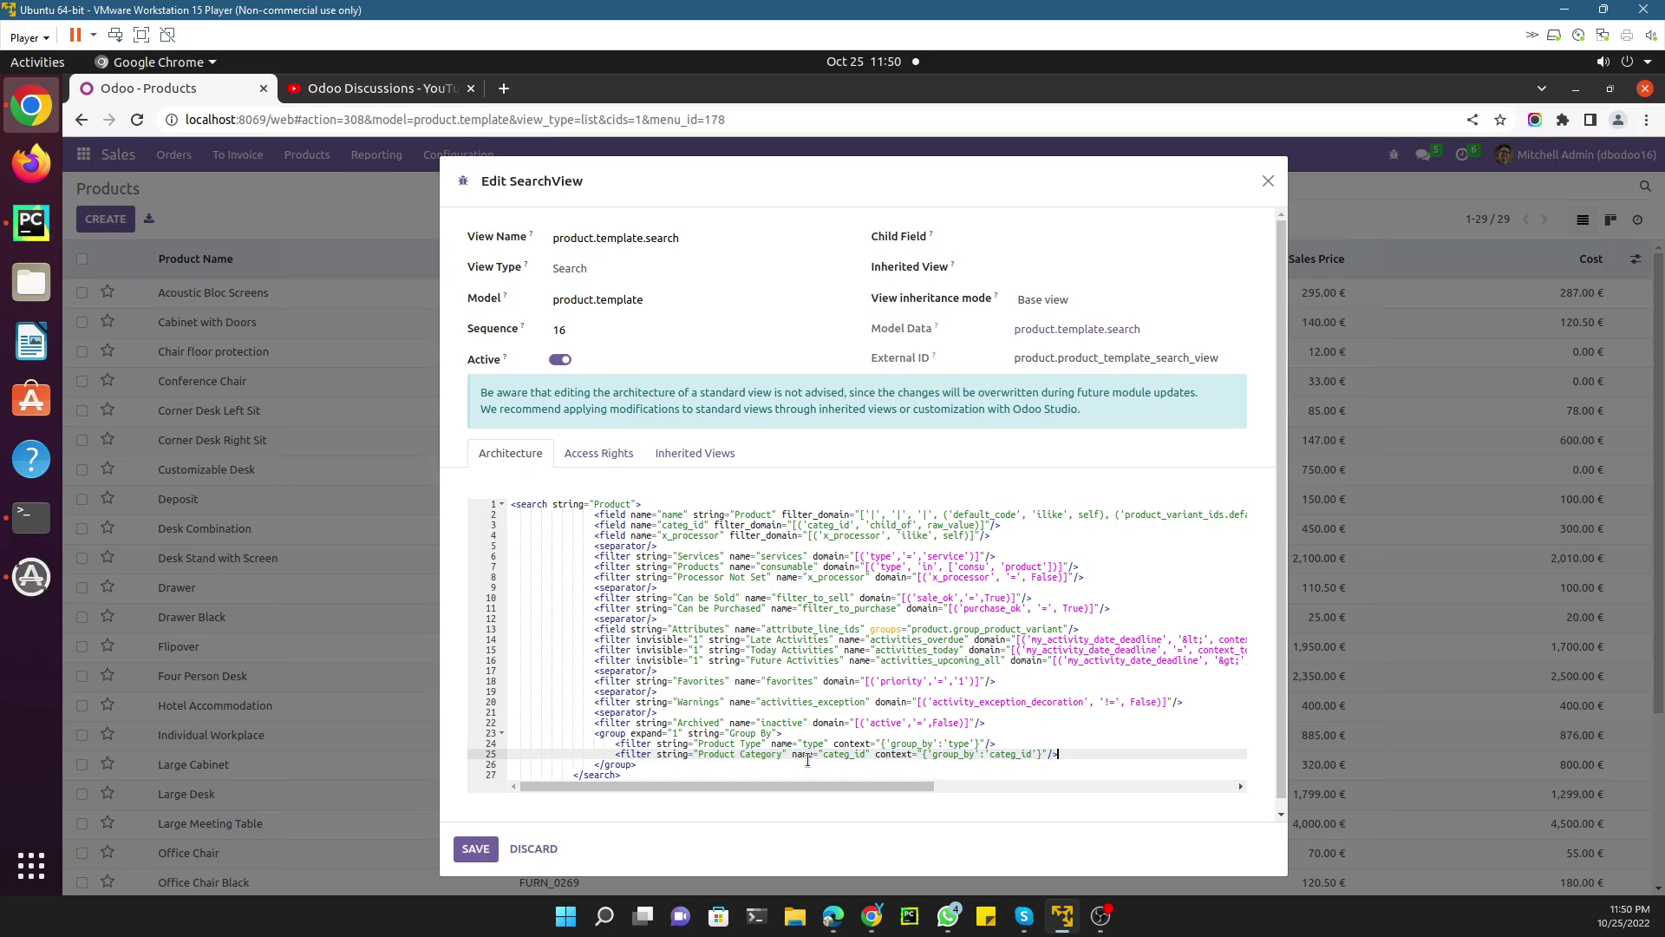
{"action": "key", "text": "Return"}
{"action": "key", "text": "ctrl+v"}
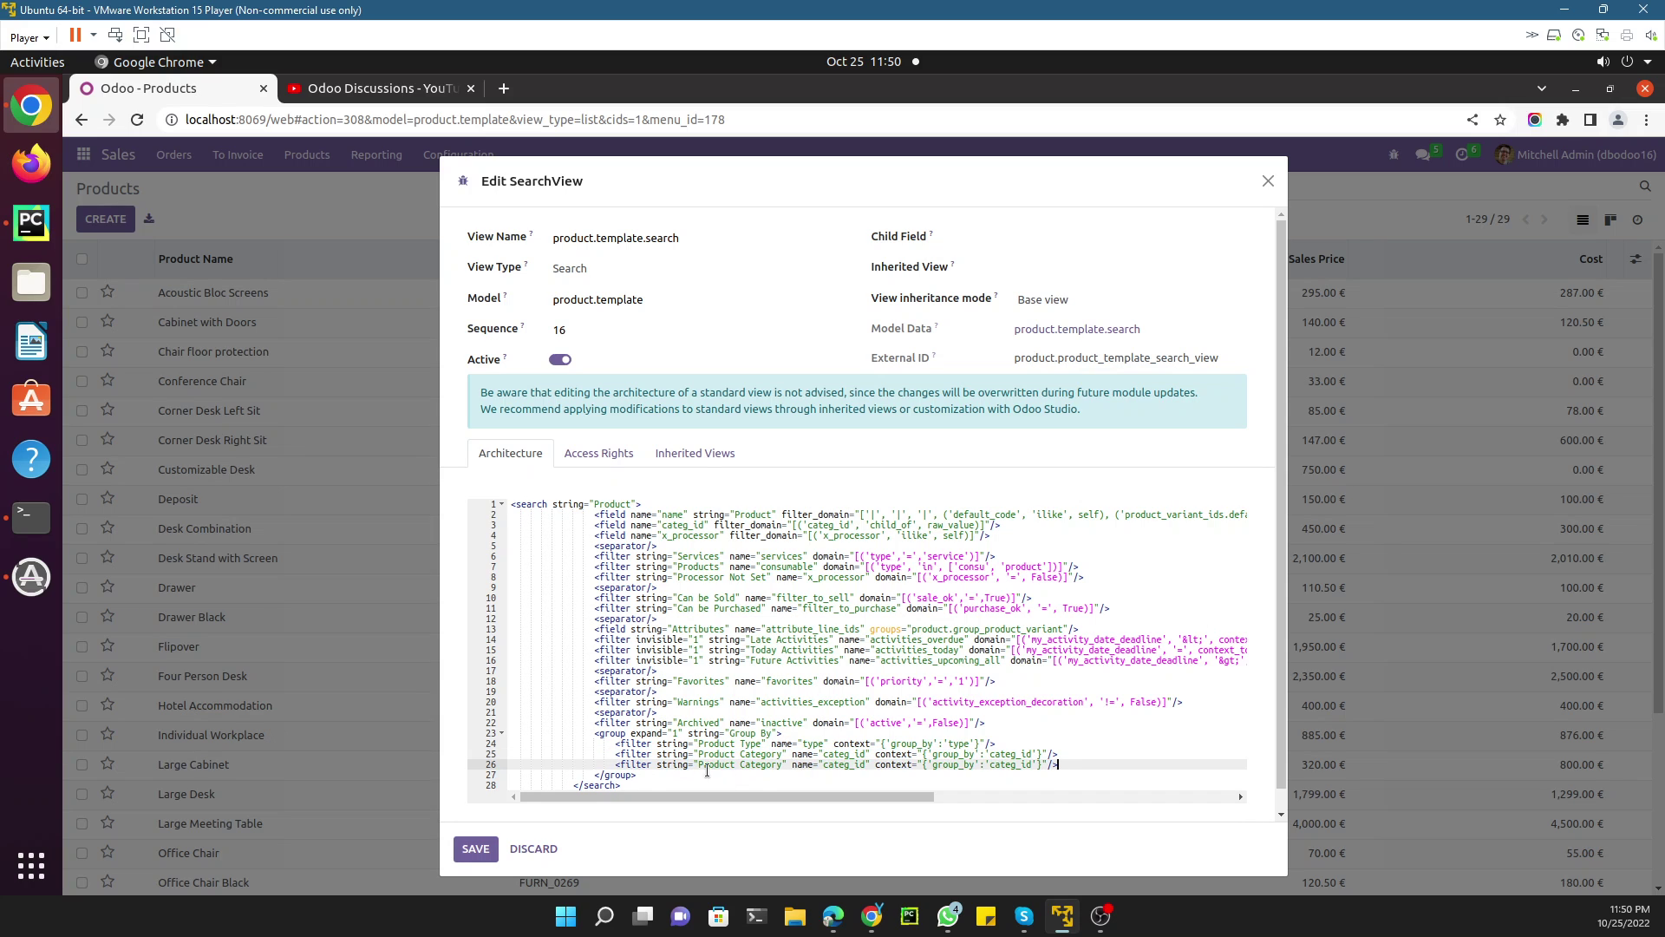
Step: Set the string of the duplicated group-by filter to Invoice Policy
{"action": "left_click", "coordinate": [781, 766], "text": "shift"}
{"action": "type", "text": "Invoice P"}
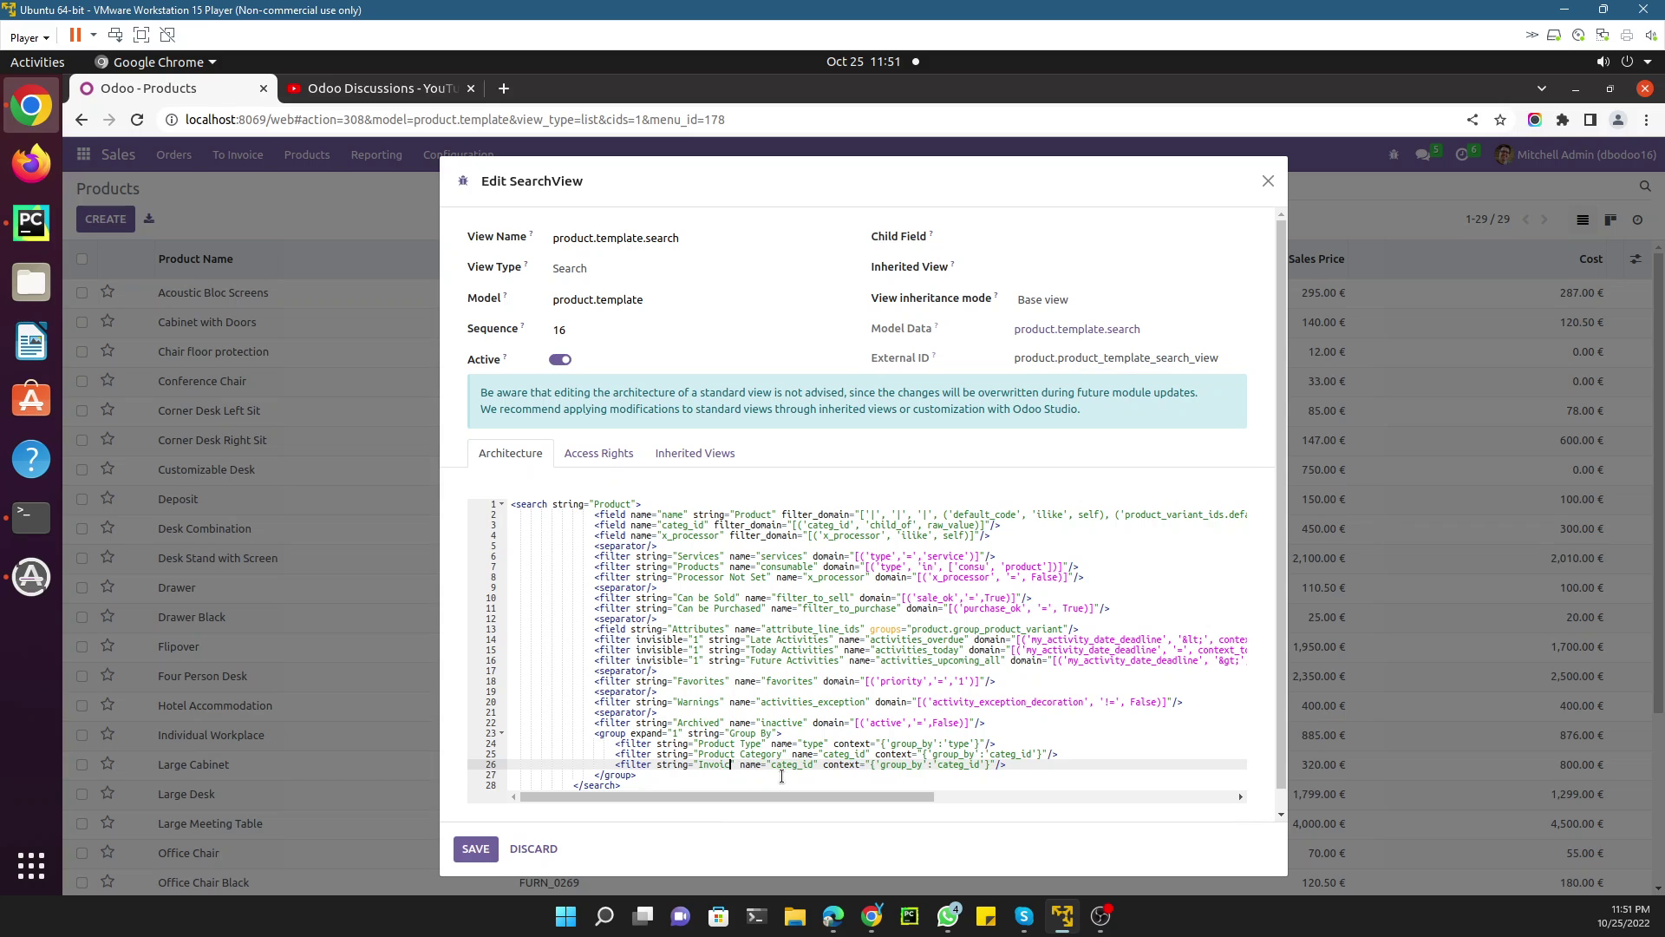
{"action": "type", "text": "olyc"}
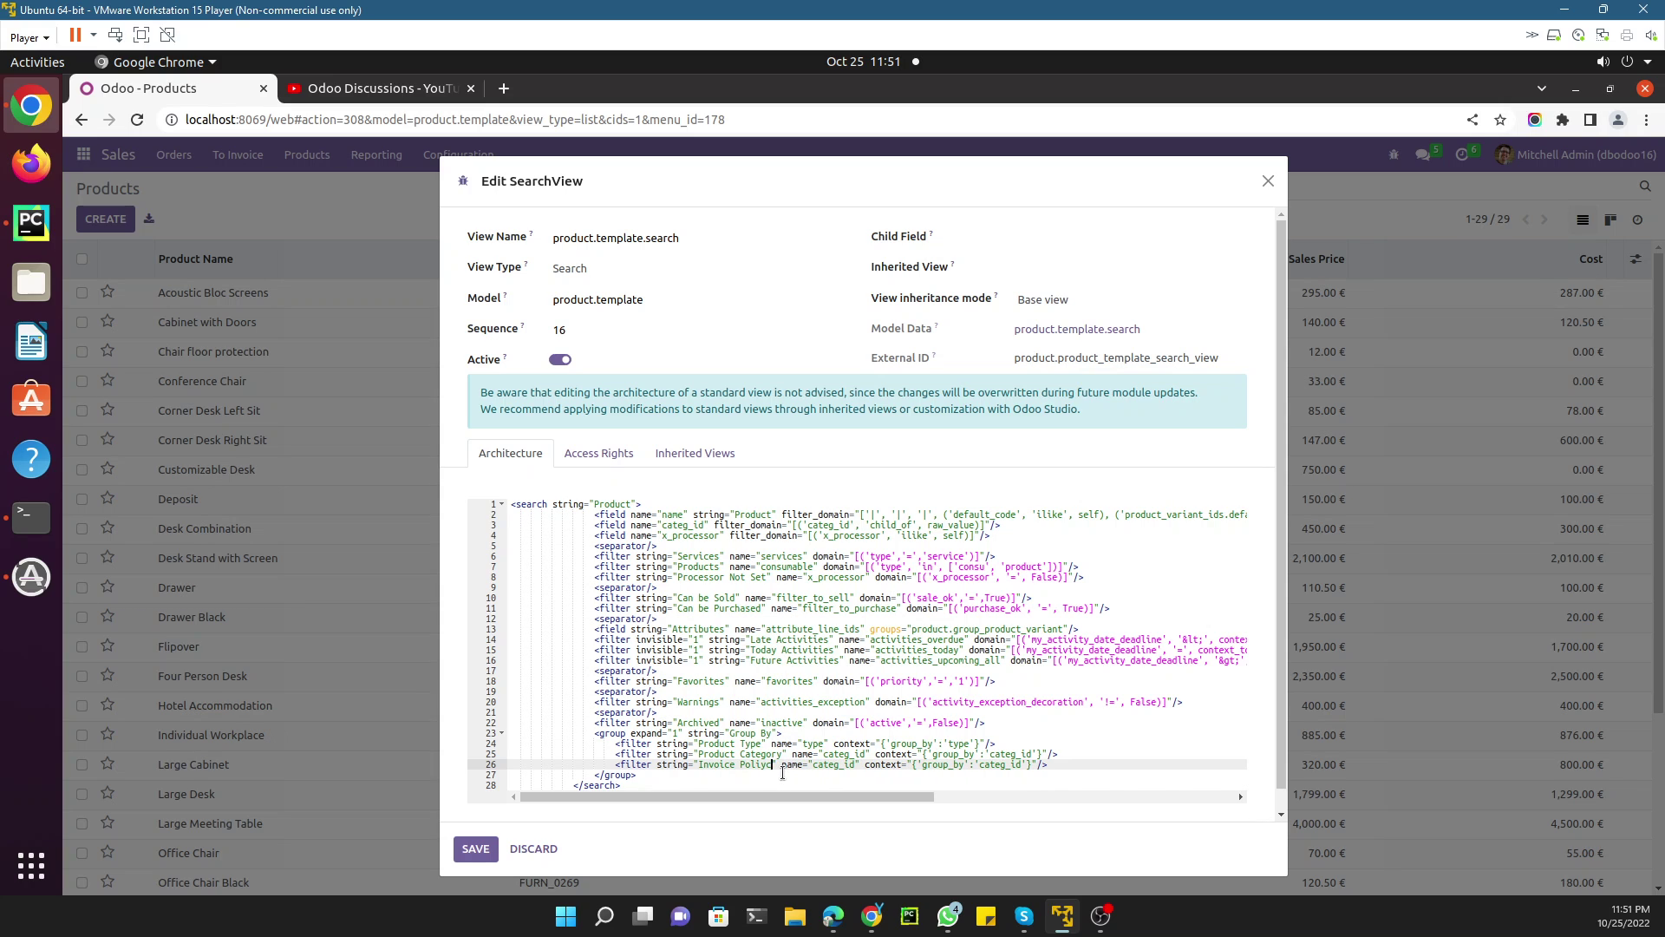
{"action": "key", "text": "BackSpace"}
{"action": "key", "text": "BackSpace"}
{"action": "key", "text": "BackSpace"}
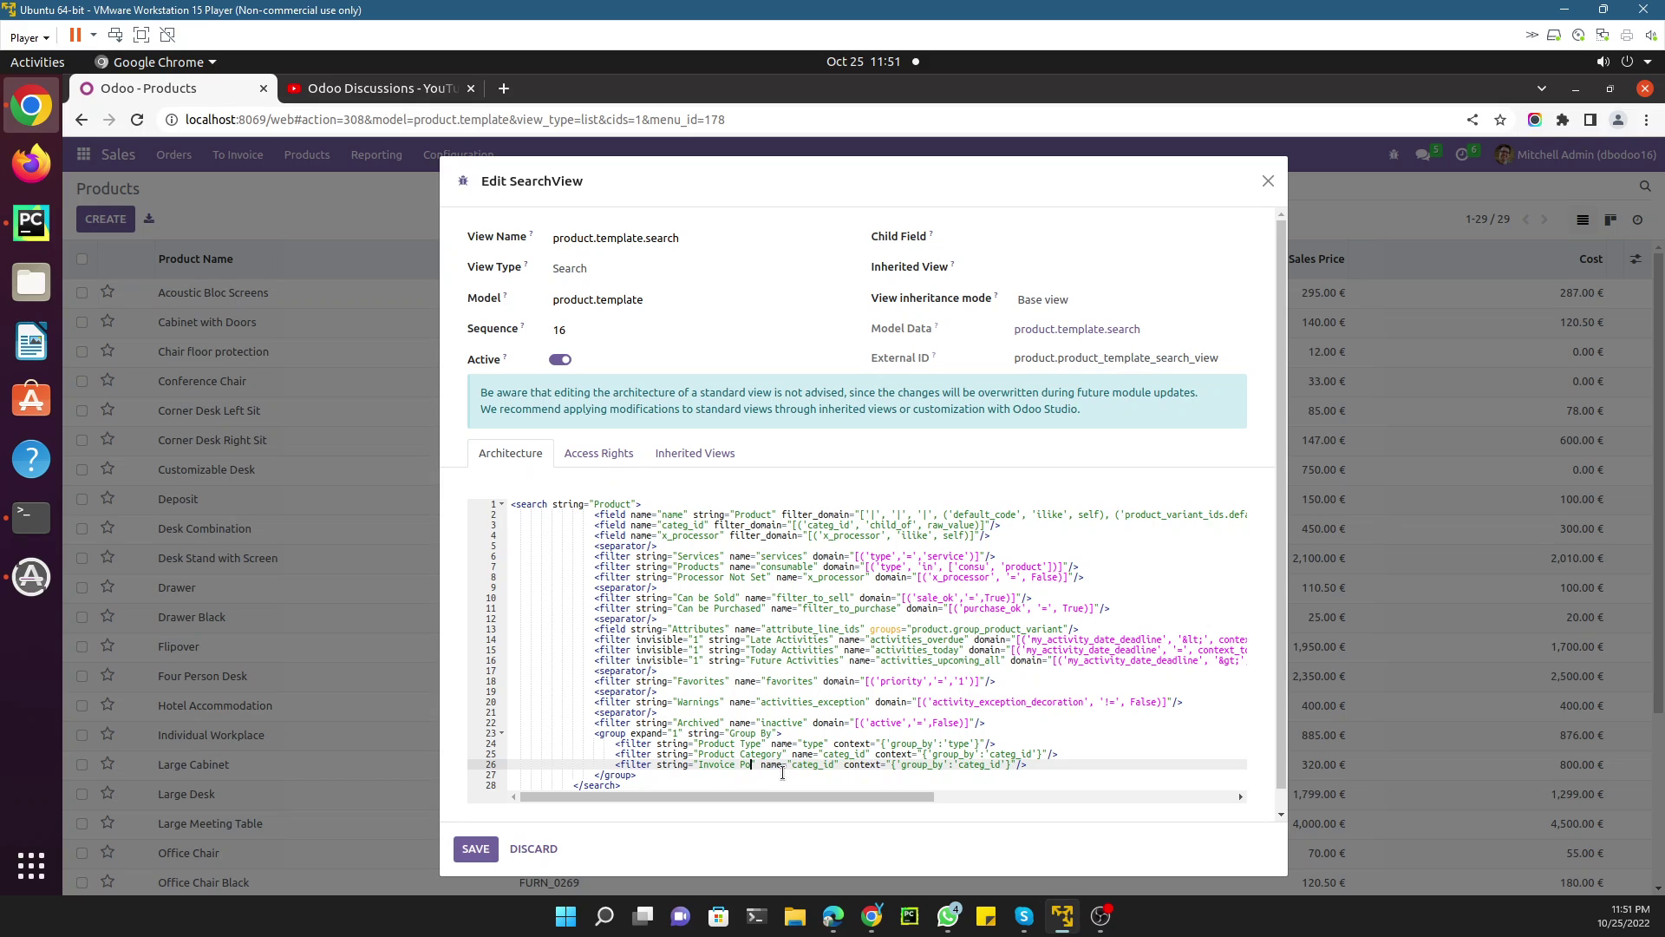
{"action": "type", "text": "l"}
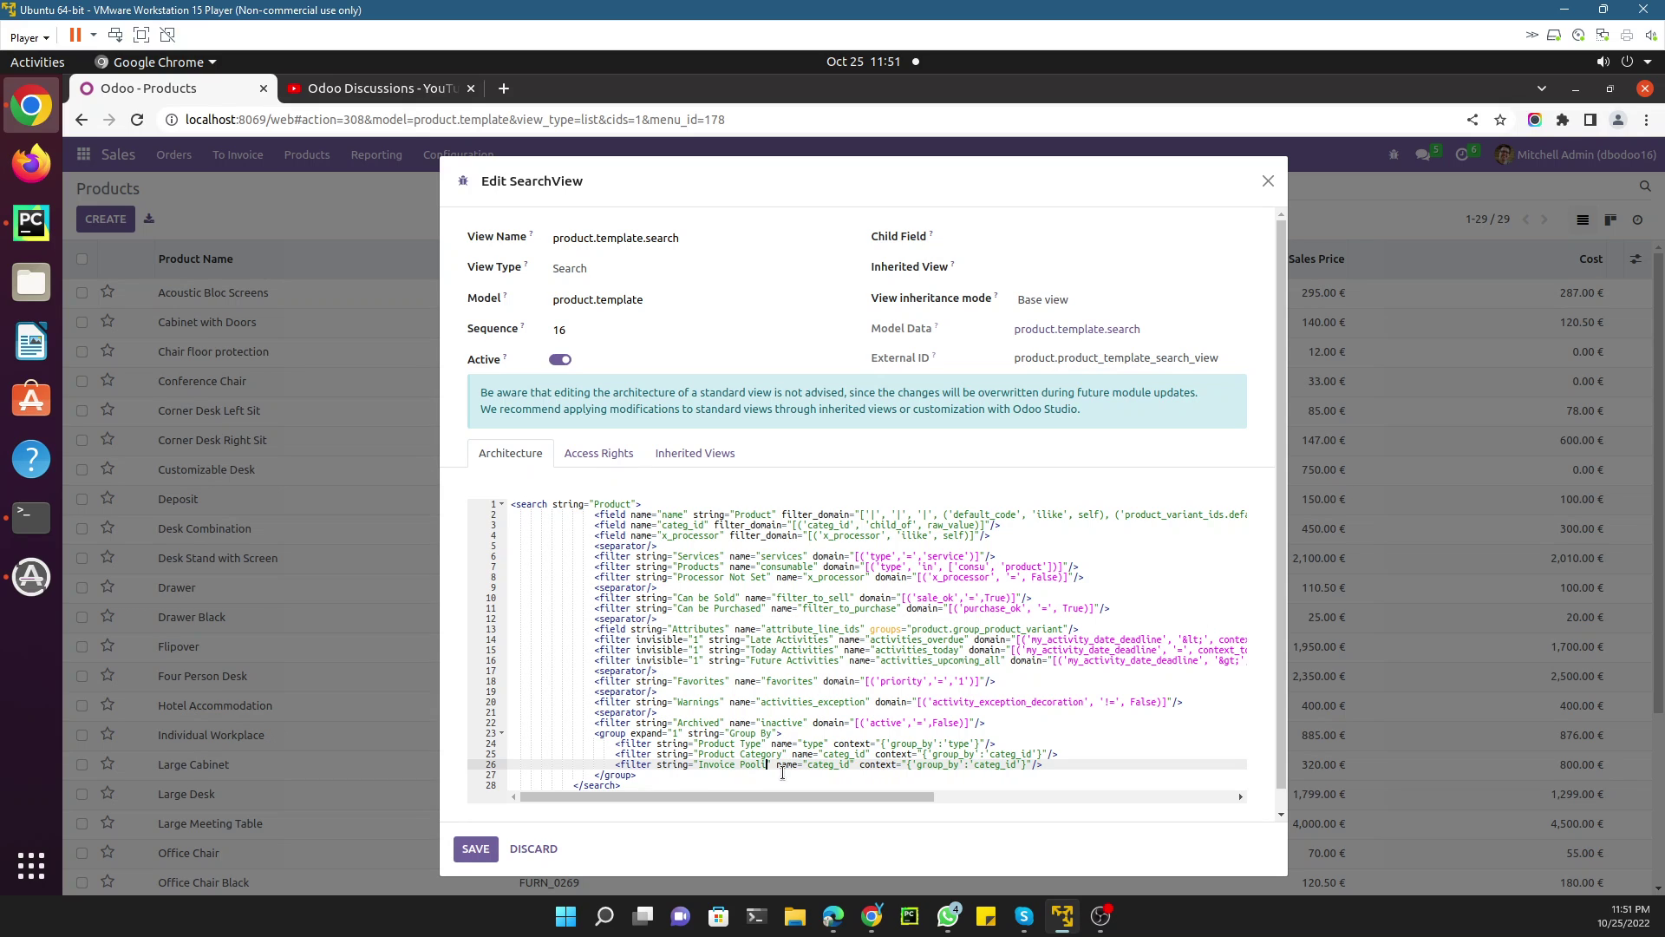
{"action": "type", "text": "icy"}
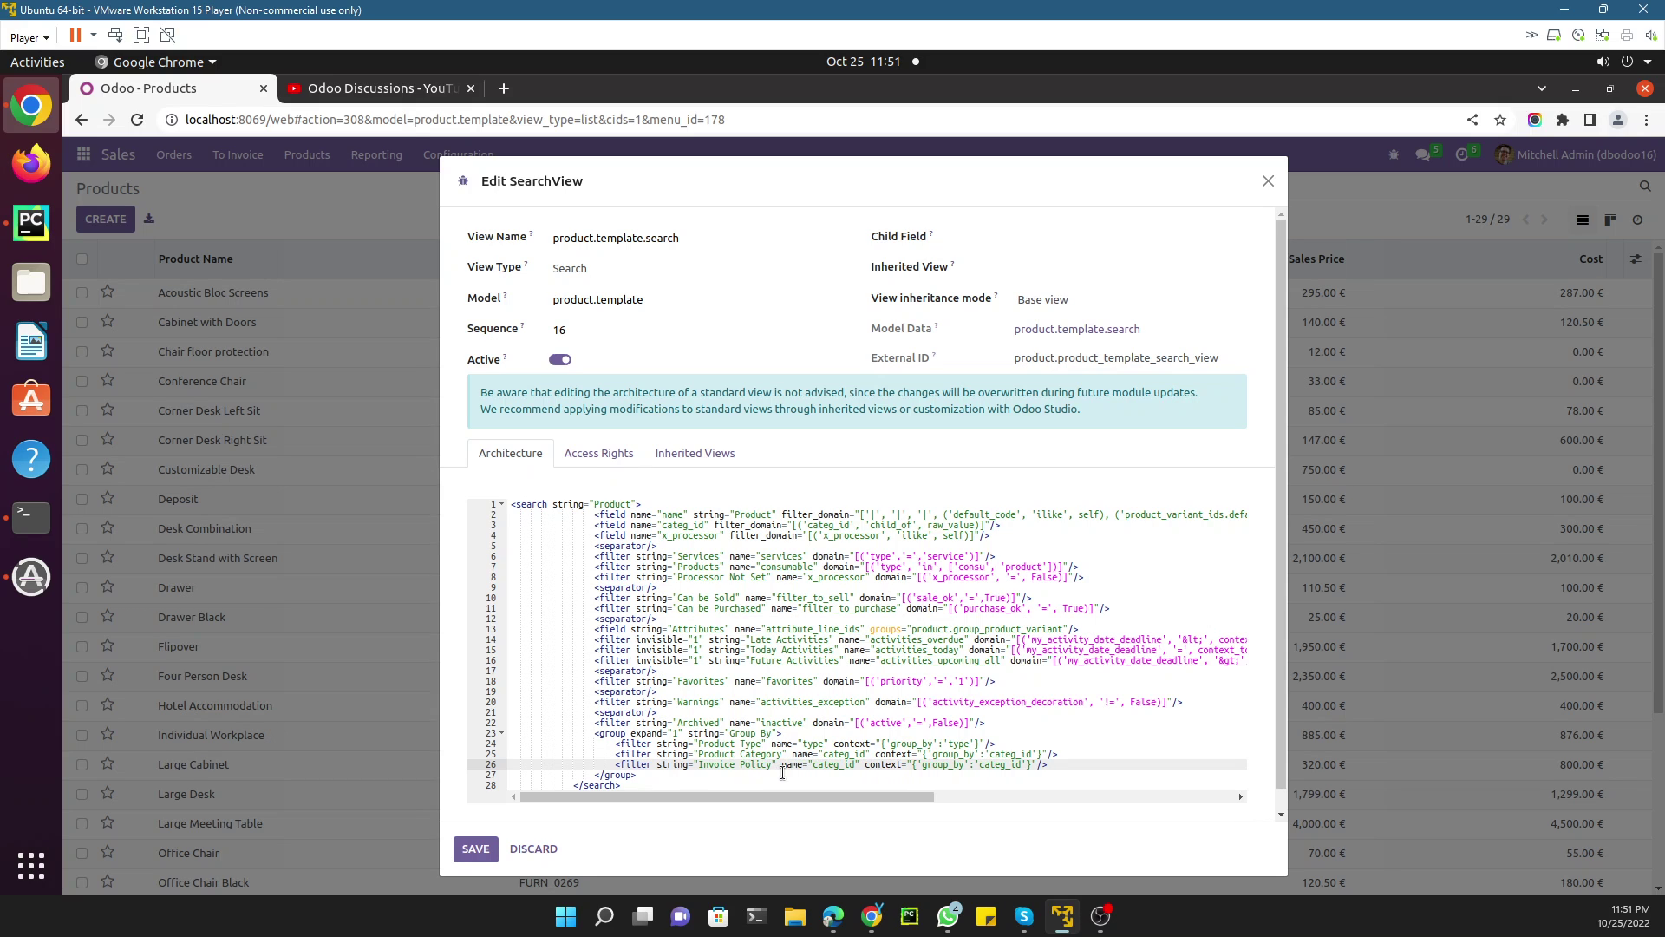
Step: Set the new filter's name and group_by context value to invoice_policy, and save the search view
{"action": "double_click", "coordinate": [835, 753]}
{"action": "left_click", "coordinate": [834, 762]}
{"action": "double_click", "coordinate": [834, 763]}
{"action": "type", "text": "invoice_policy"}
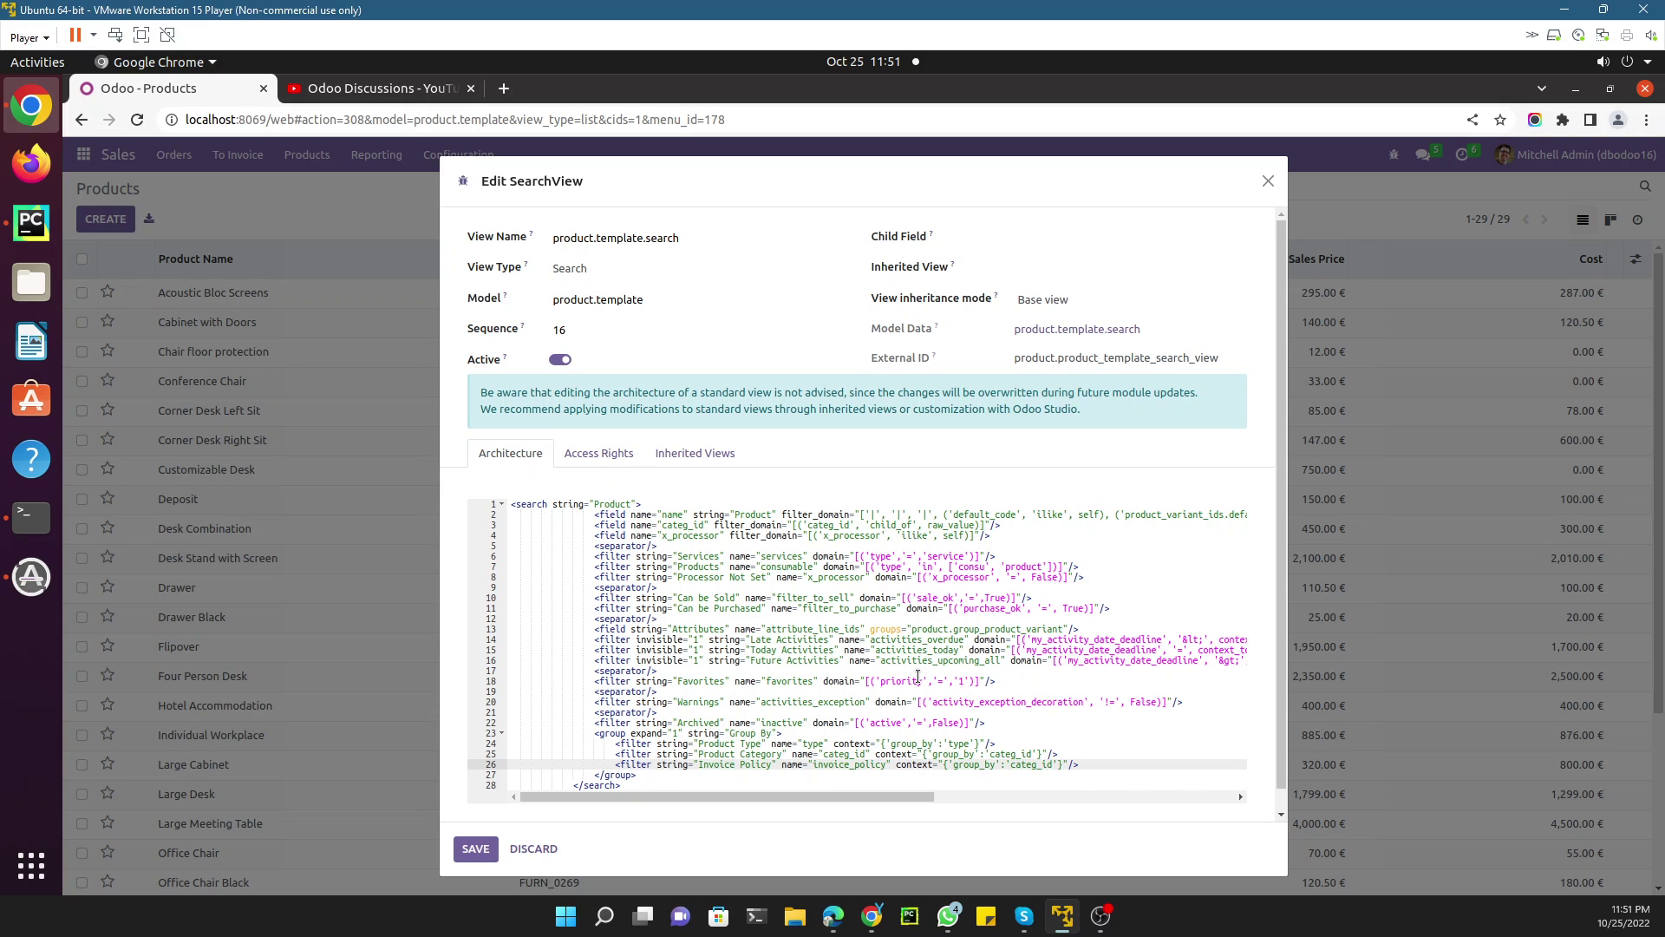
{"action": "double_click", "coordinate": [843, 766]}
{"action": "double_click", "coordinate": [1021, 763]}
{"action": "key", "text": "ctrl+v"}
{"action": "double_click", "coordinate": [1038, 764]}
{"action": "left_click", "coordinate": [475, 848]}
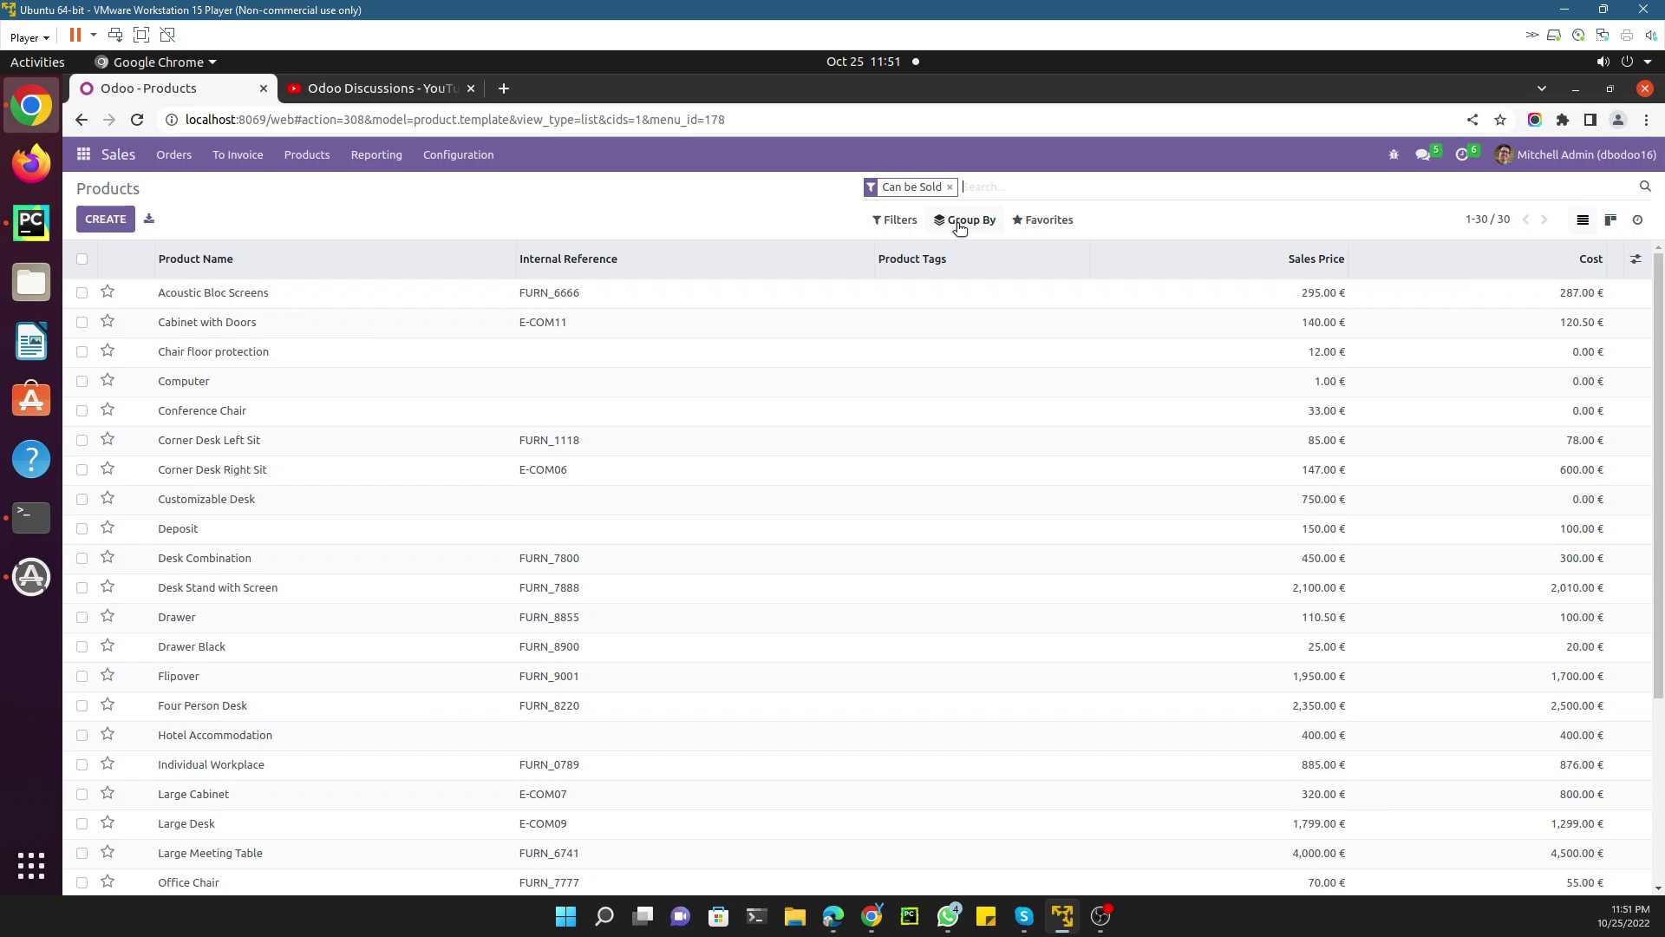
Step: Test grouping the product list by Product Type and by Product Category, removing each grouping again
{"action": "left_click", "coordinate": [960, 224]}
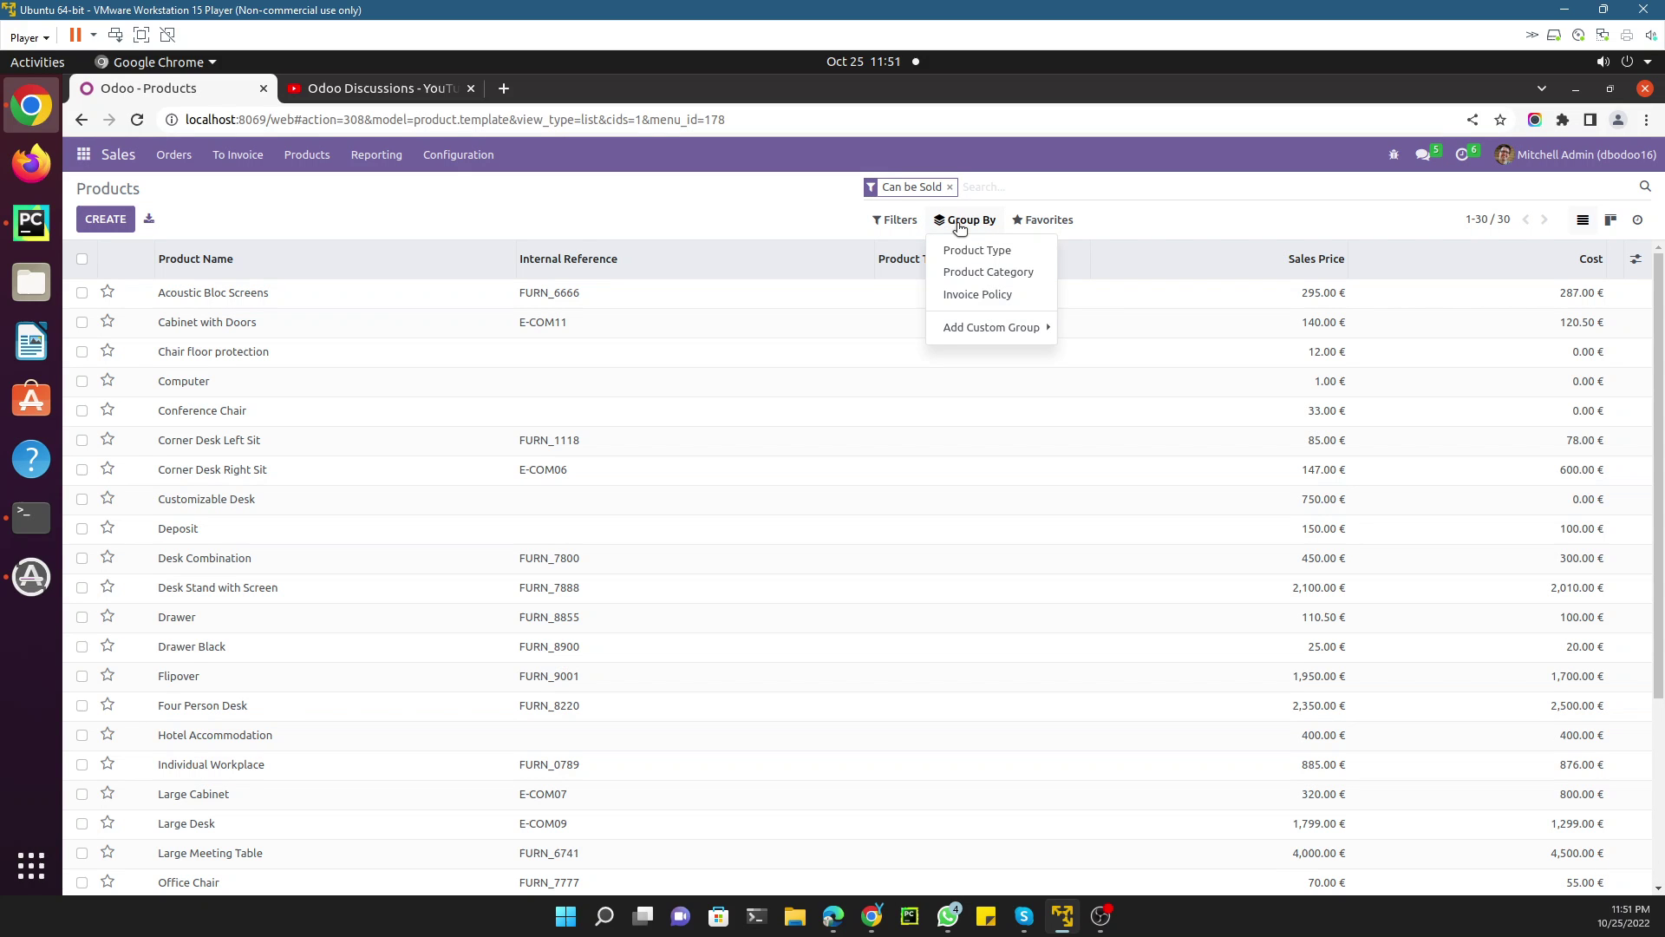
{"action": "left_click", "coordinate": [986, 255]}
{"action": "left_click", "coordinate": [988, 253]}
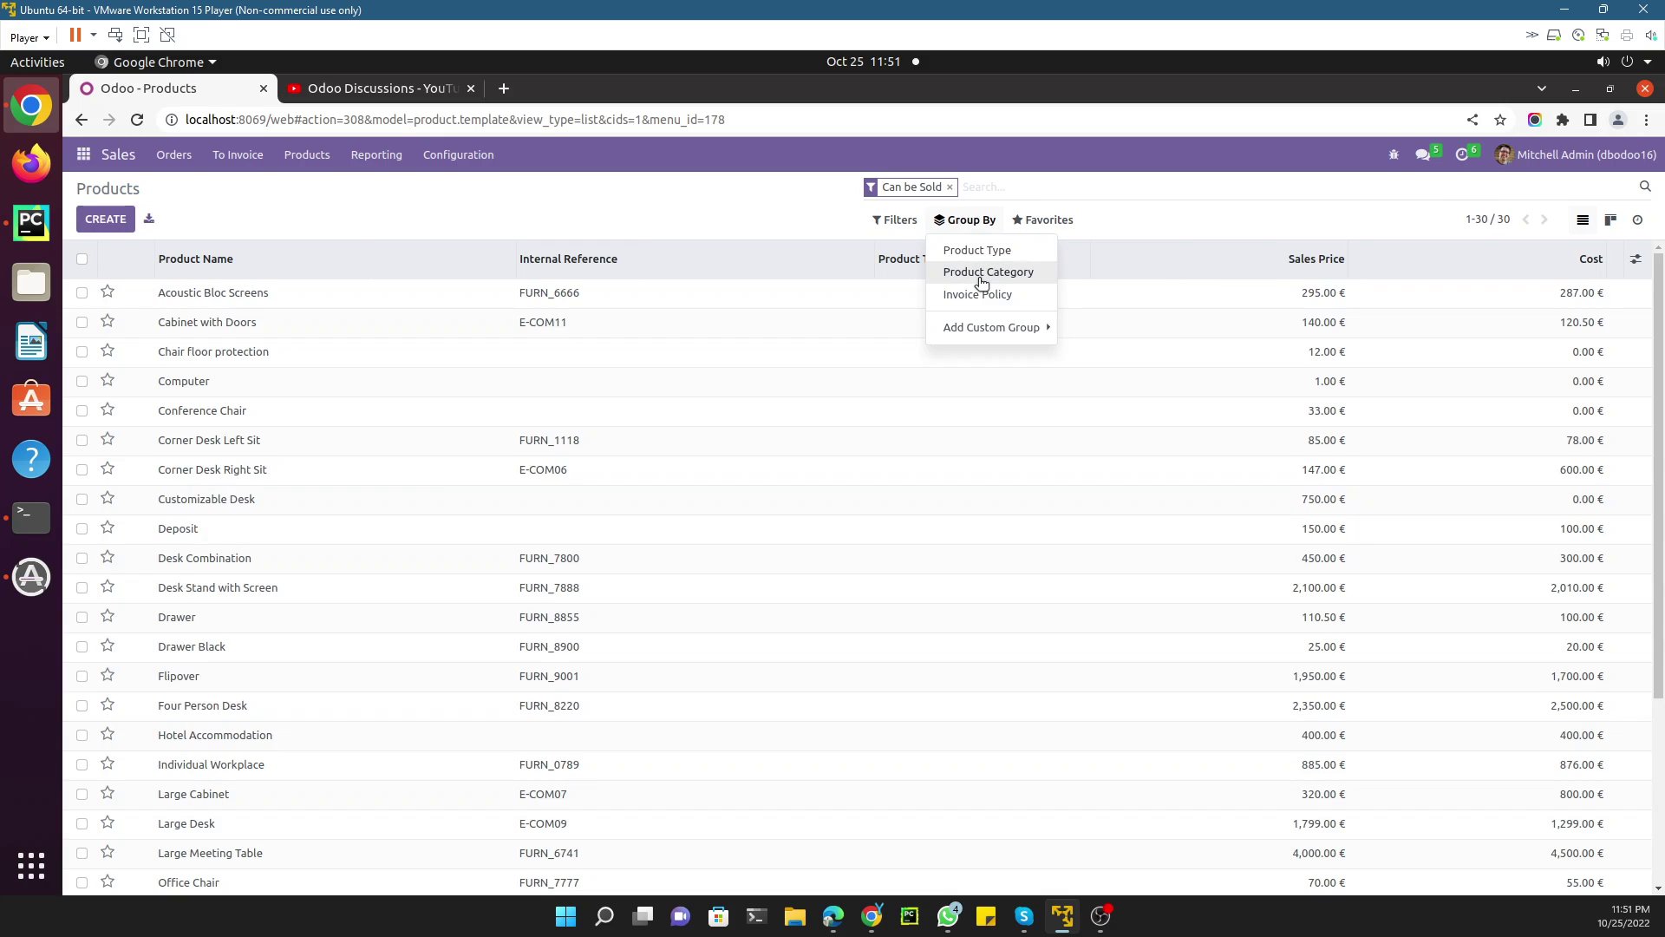
{"action": "left_click", "coordinate": [997, 274]}
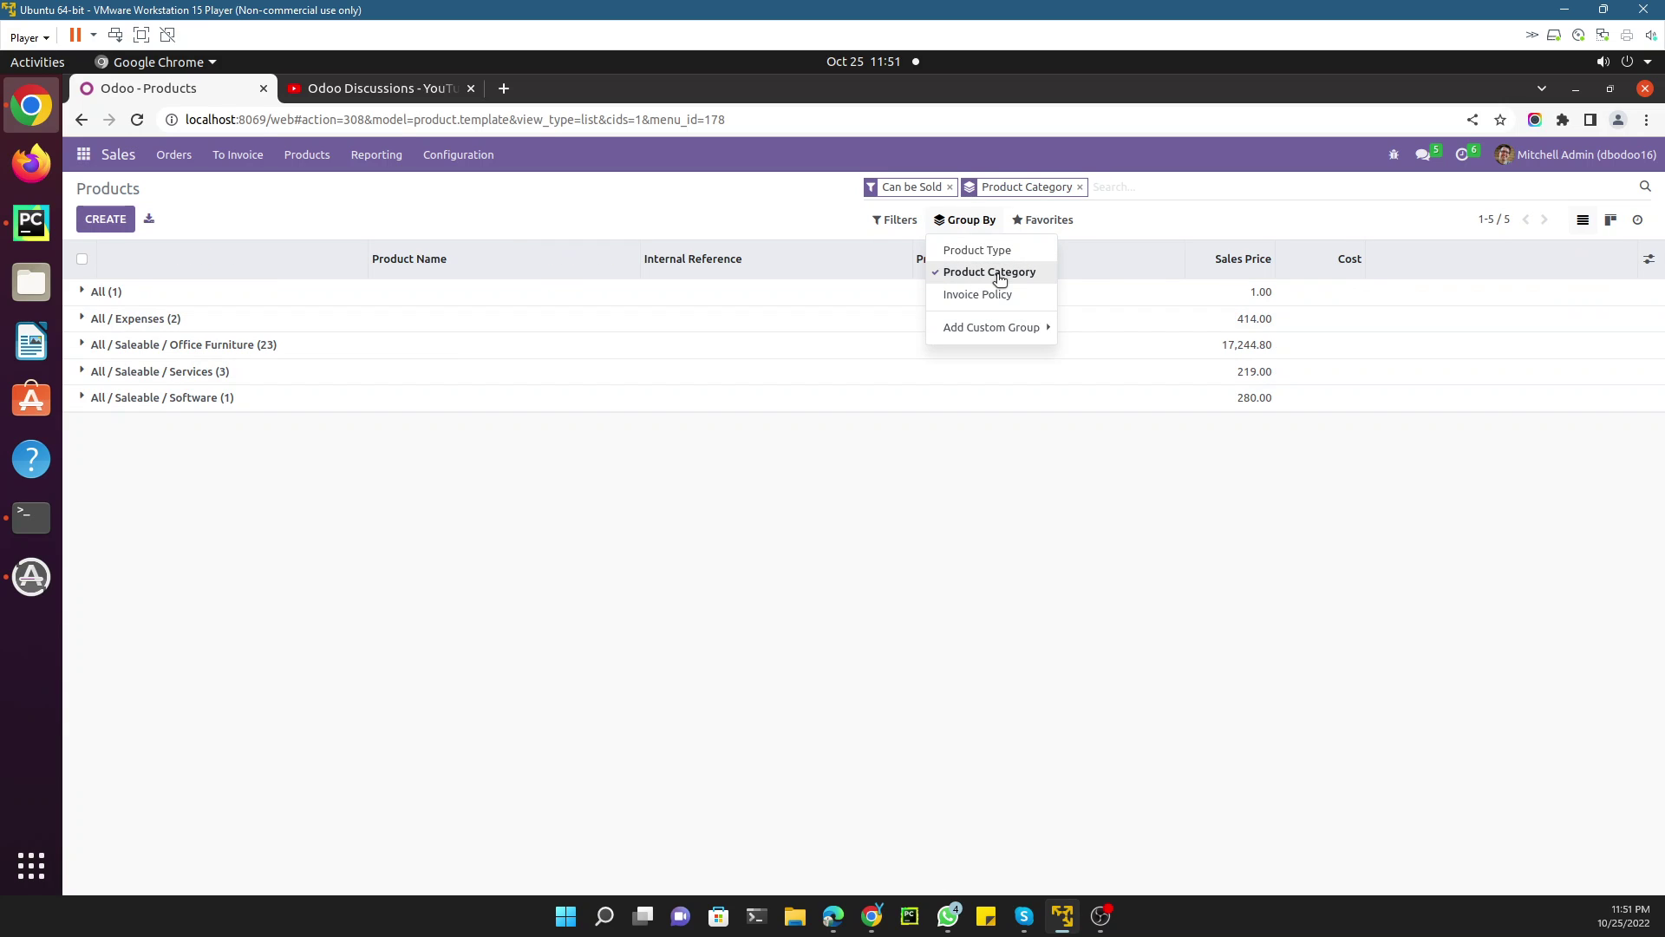
{"action": "left_click", "coordinate": [999, 276]}
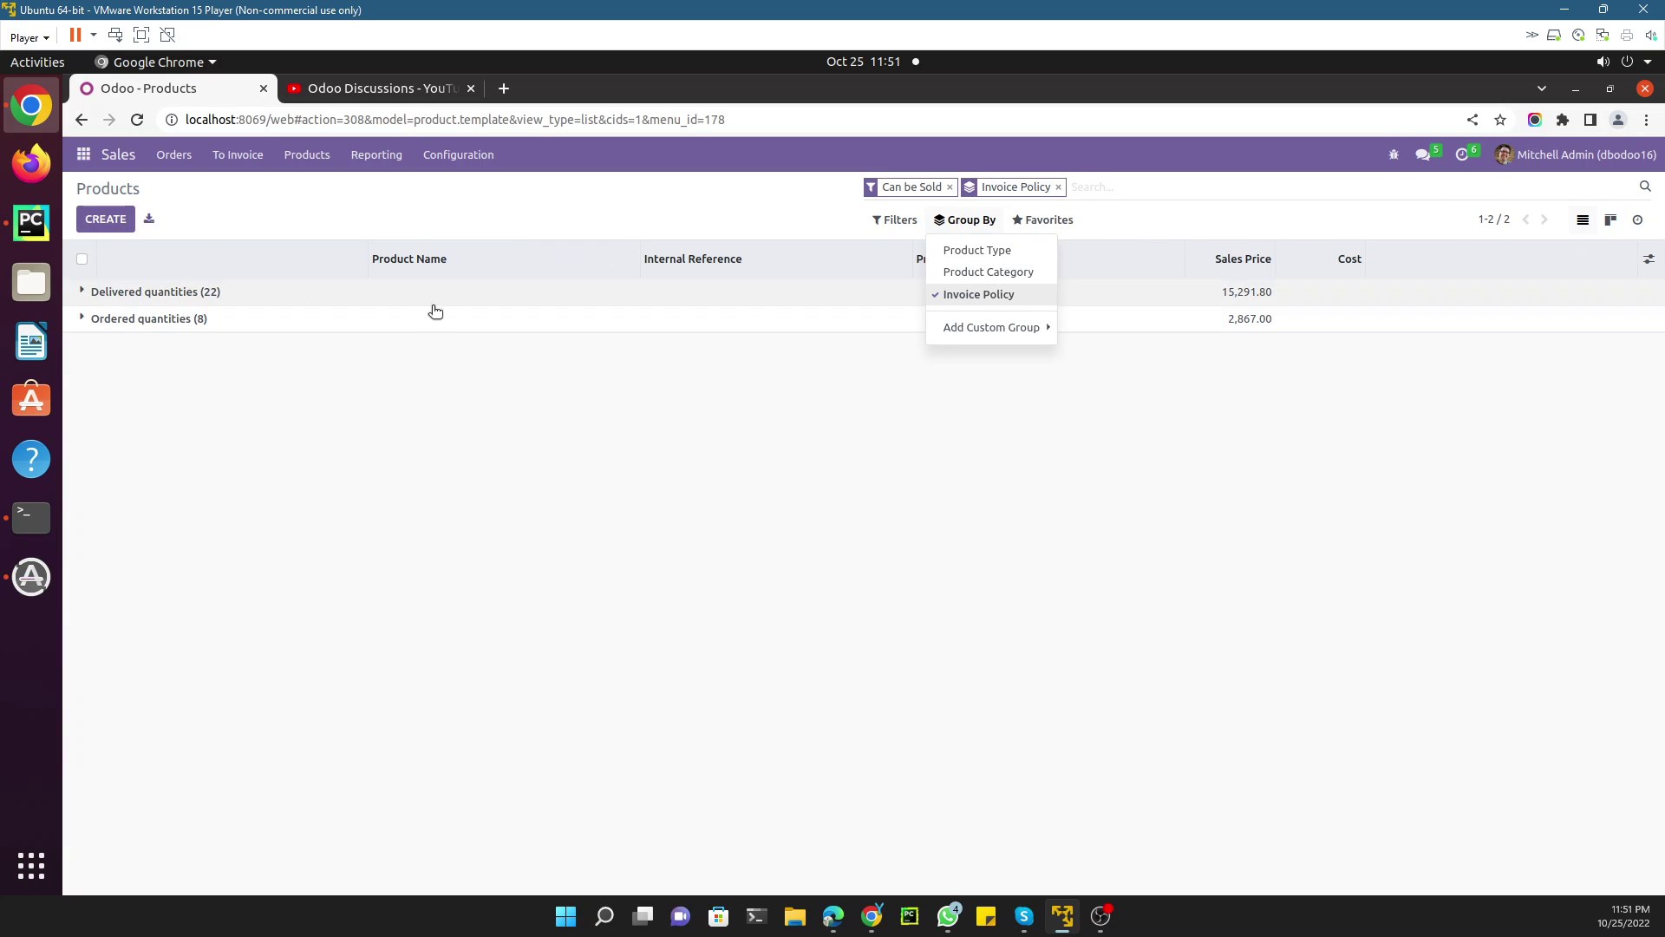
Step: Group the product list by Invoice Policy and view the fields offered for a custom group without applying one
{"action": "left_click", "coordinate": [1012, 295]}
{"action": "left_click", "coordinate": [1012, 295]}
{"action": "mouse_move", "coordinate": [997, 330]}
{"action": "left_click", "coordinate": [1152, 331]}
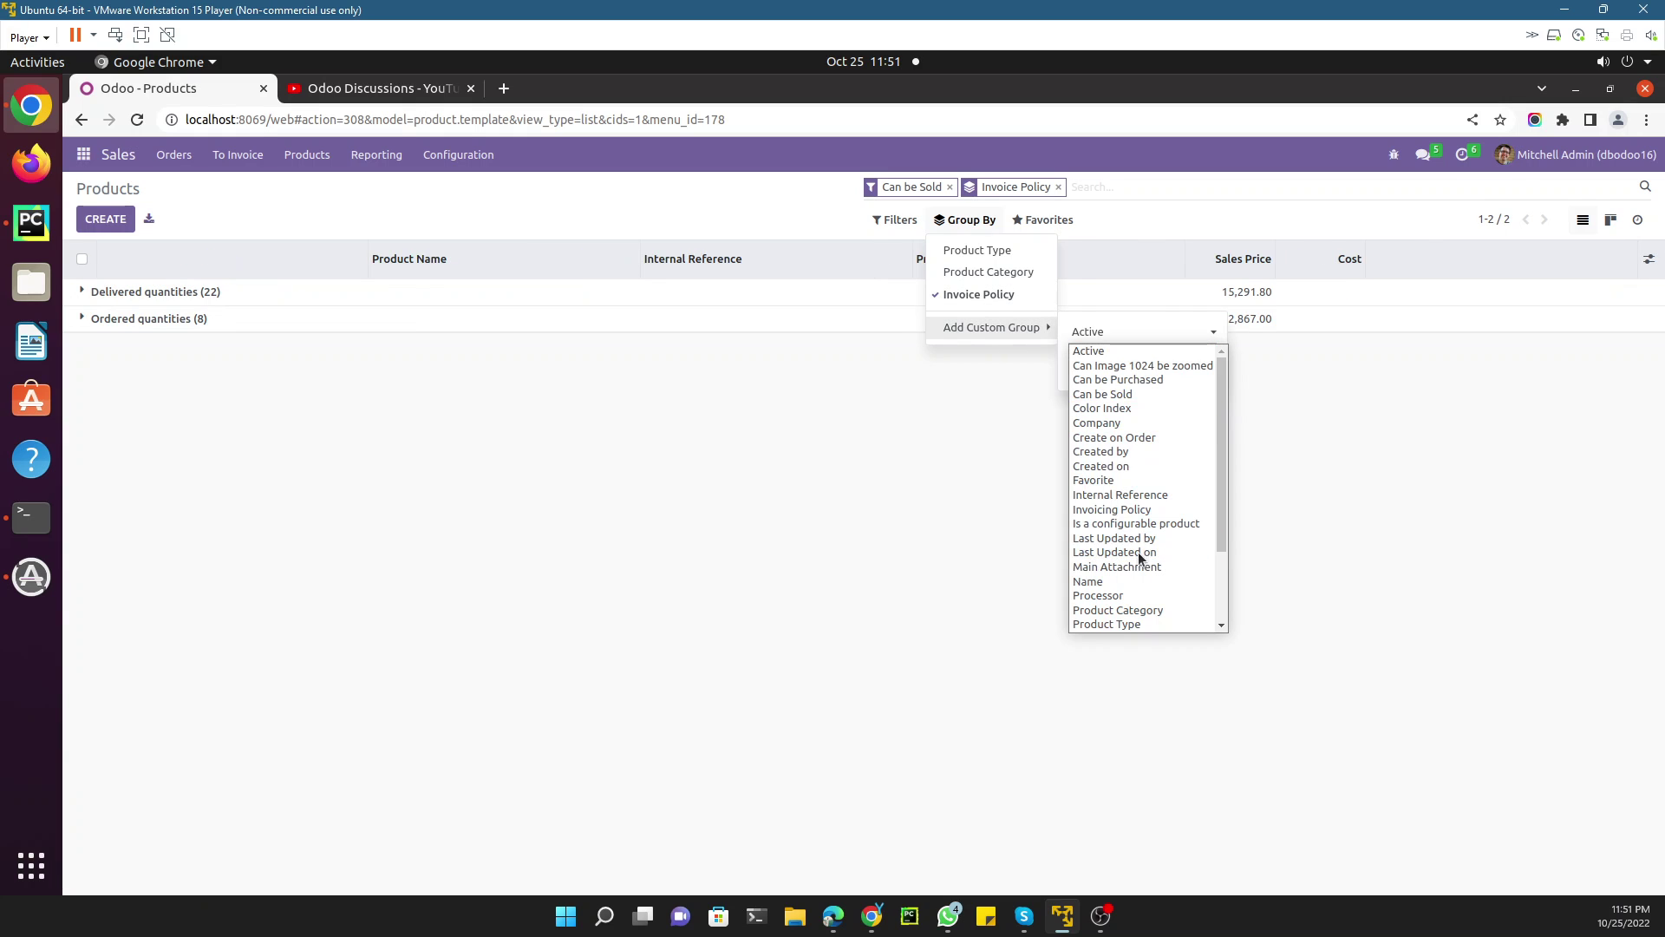
{"action": "left_click", "coordinate": [883, 486]}
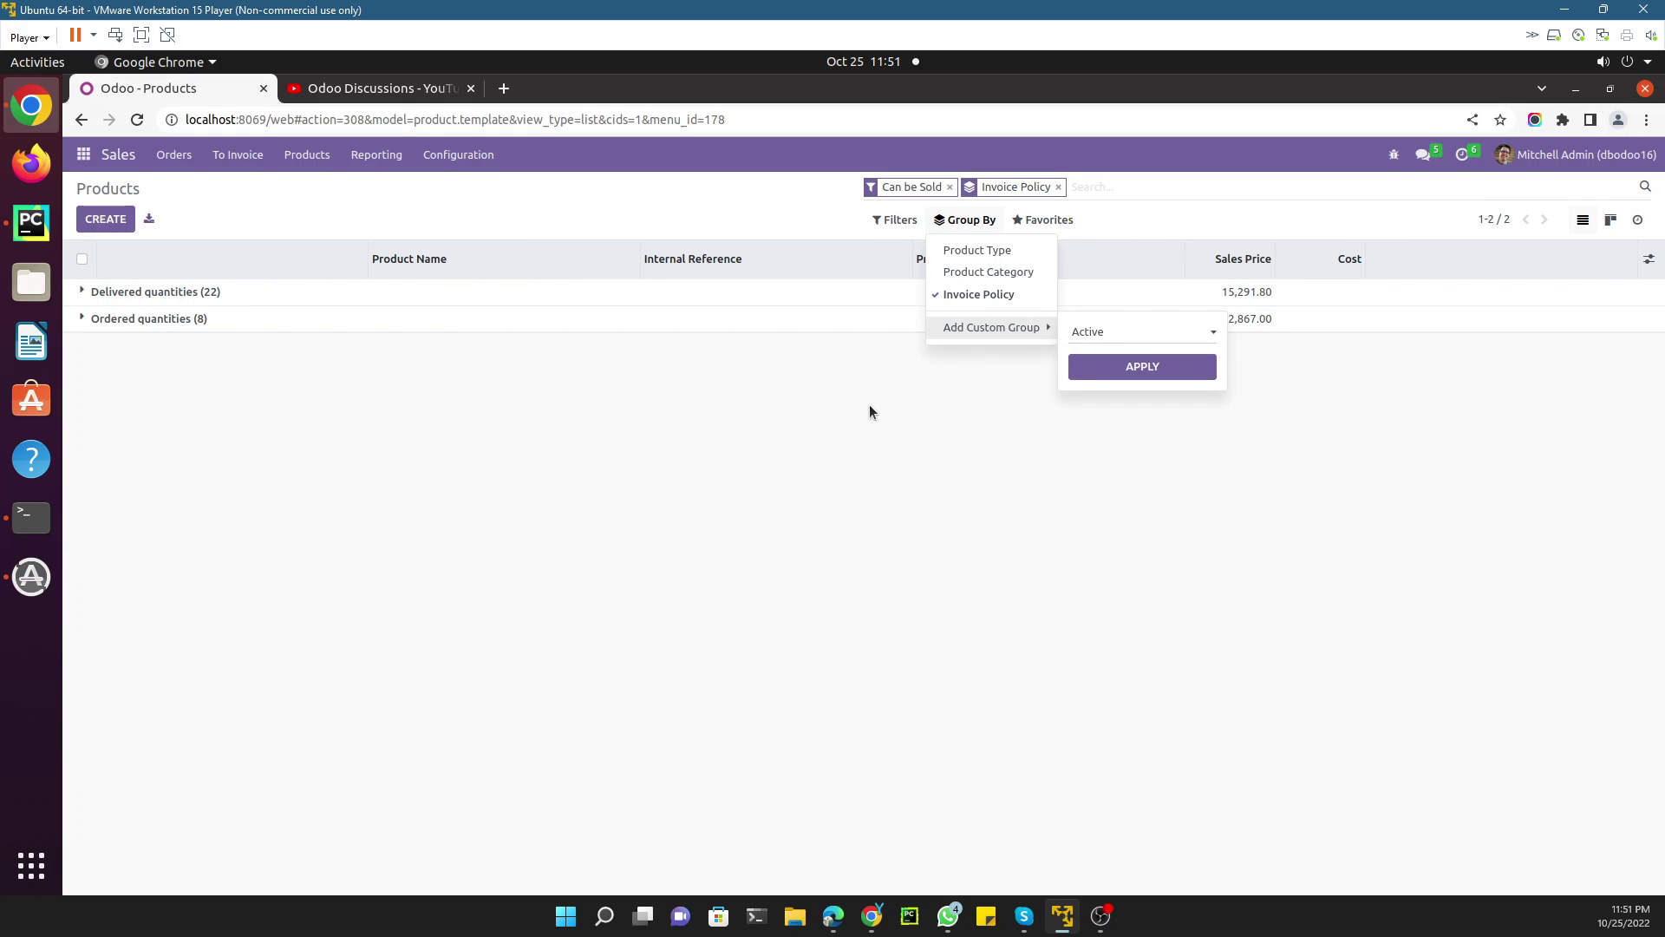